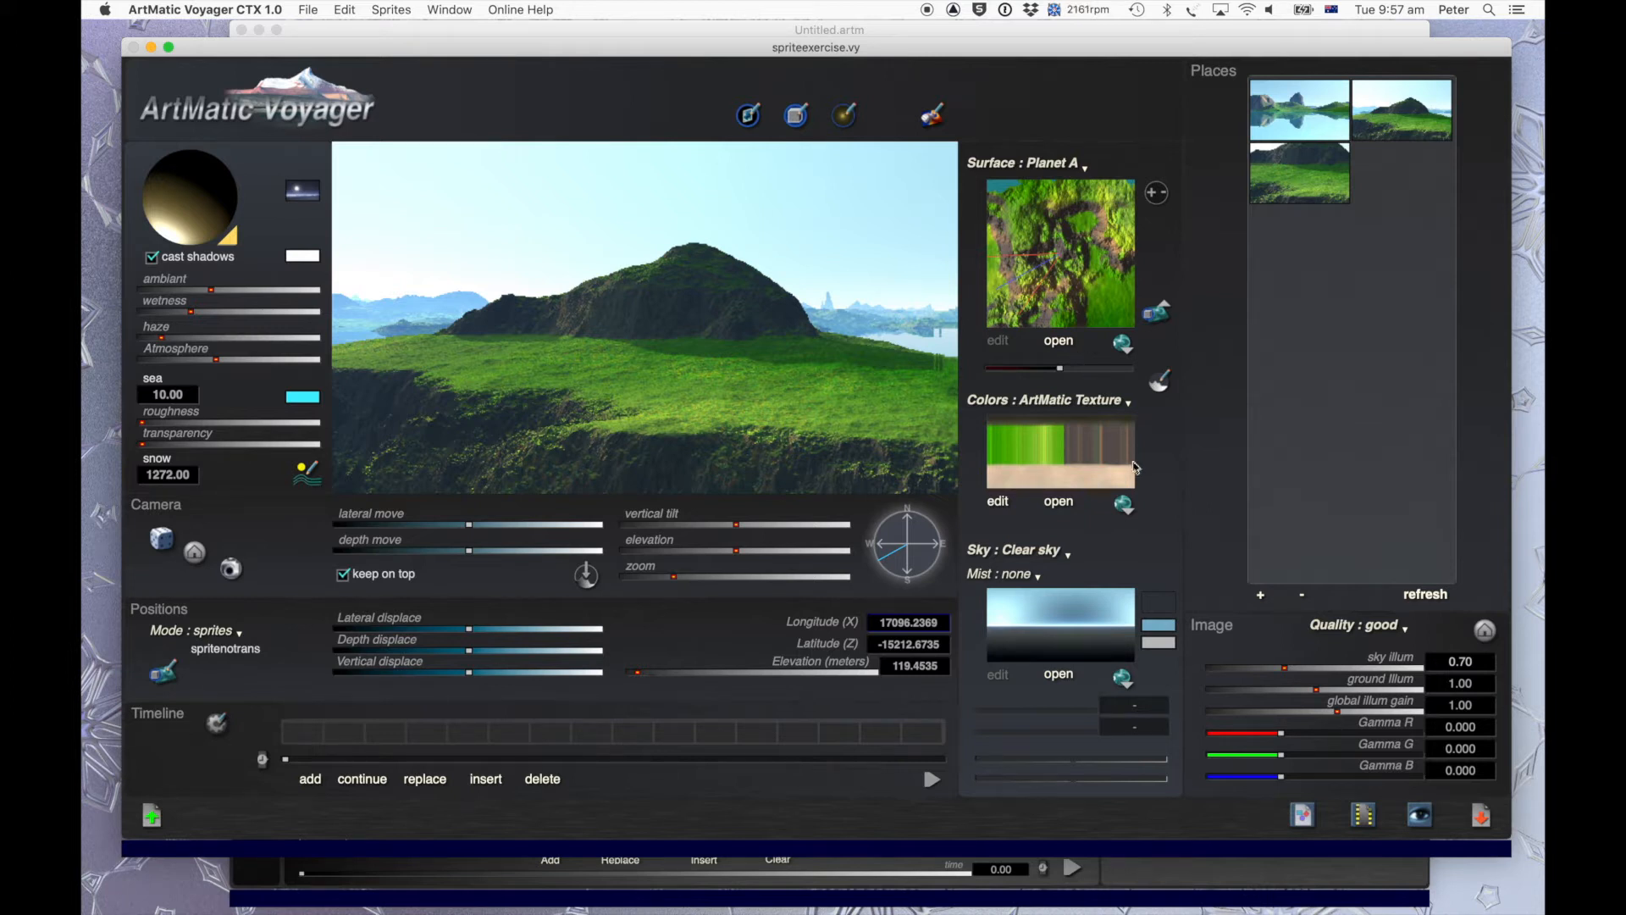
Open the sprite editor for the spriteexercise.vy landscape.
{"action": "key", "text": "s"}
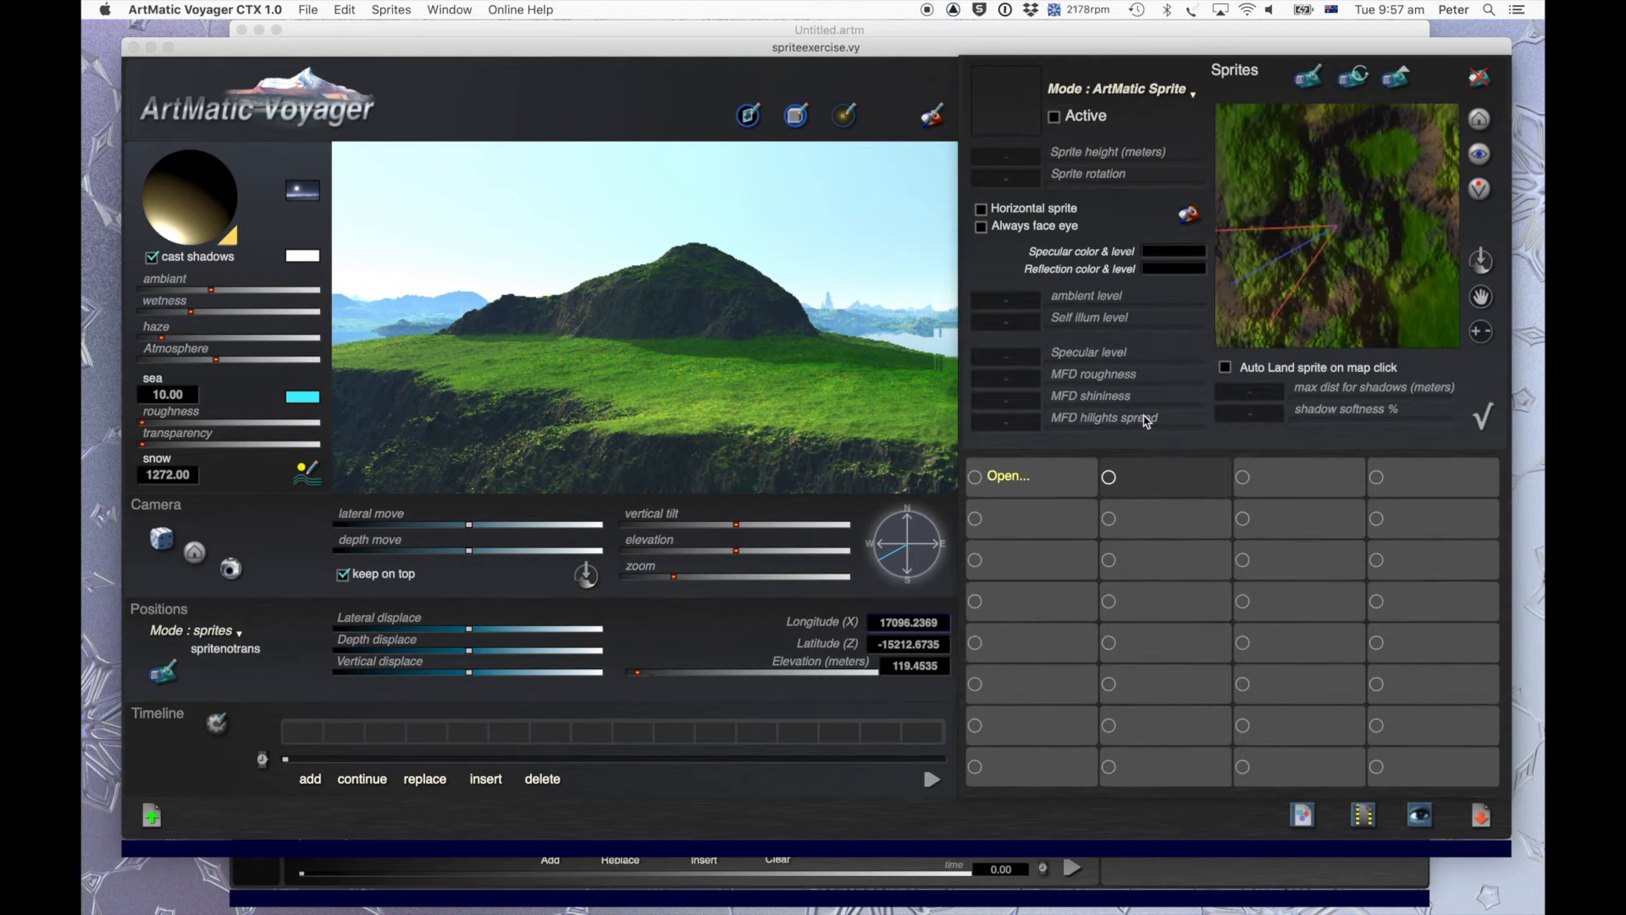
{"action": "left_click", "coordinate": [1484, 417]}
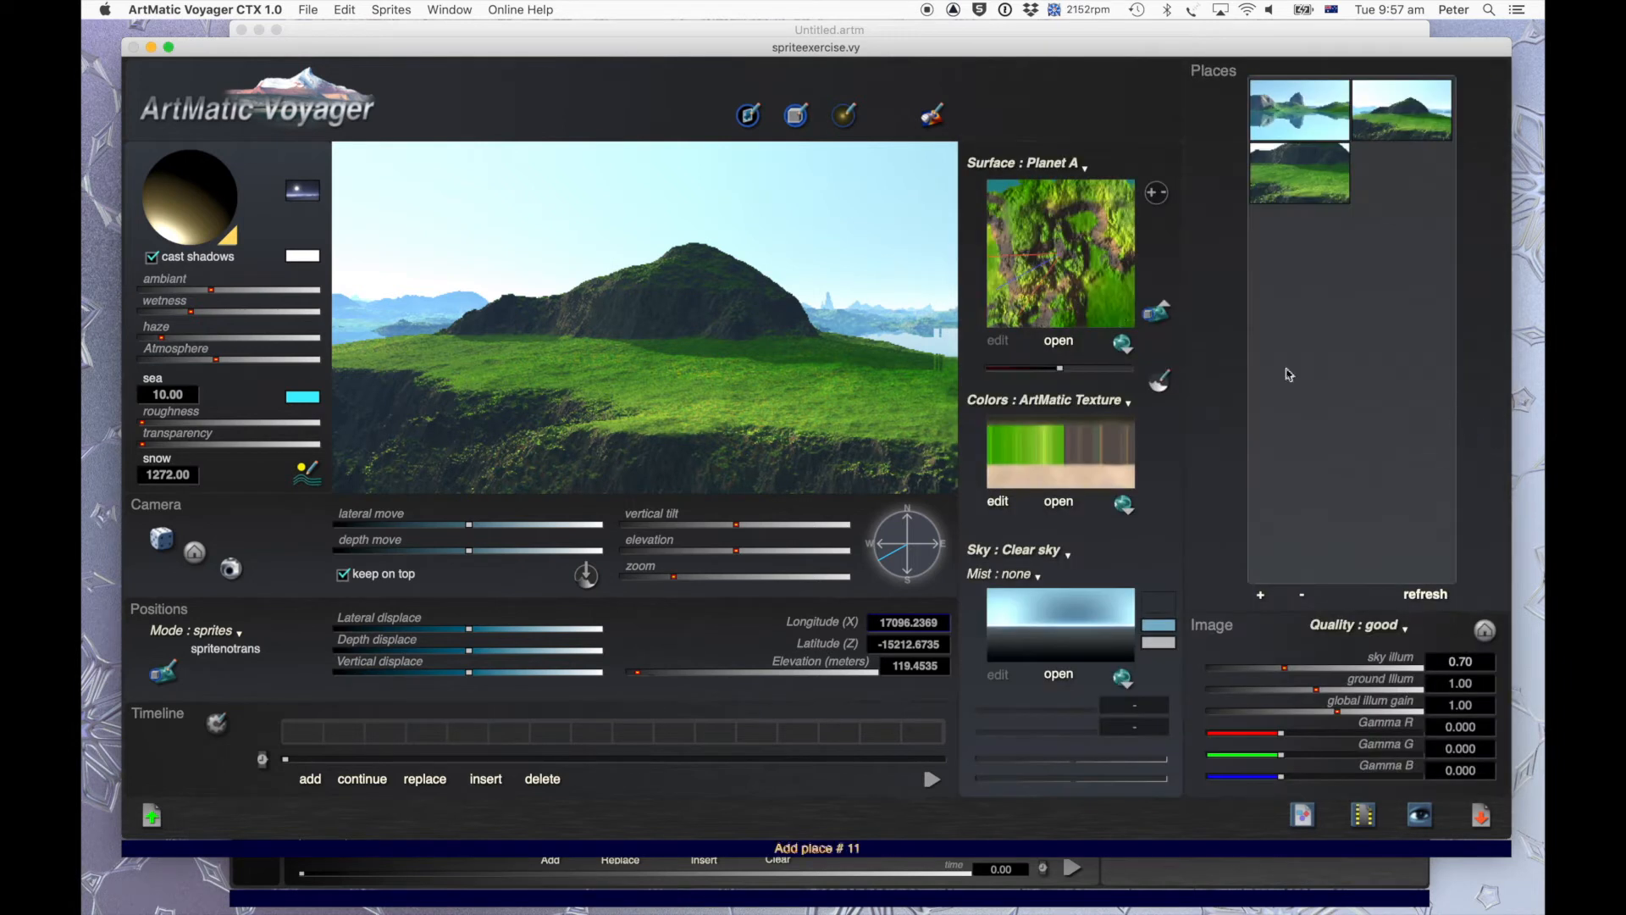
{"action": "left_click", "coordinate": [748, 114]}
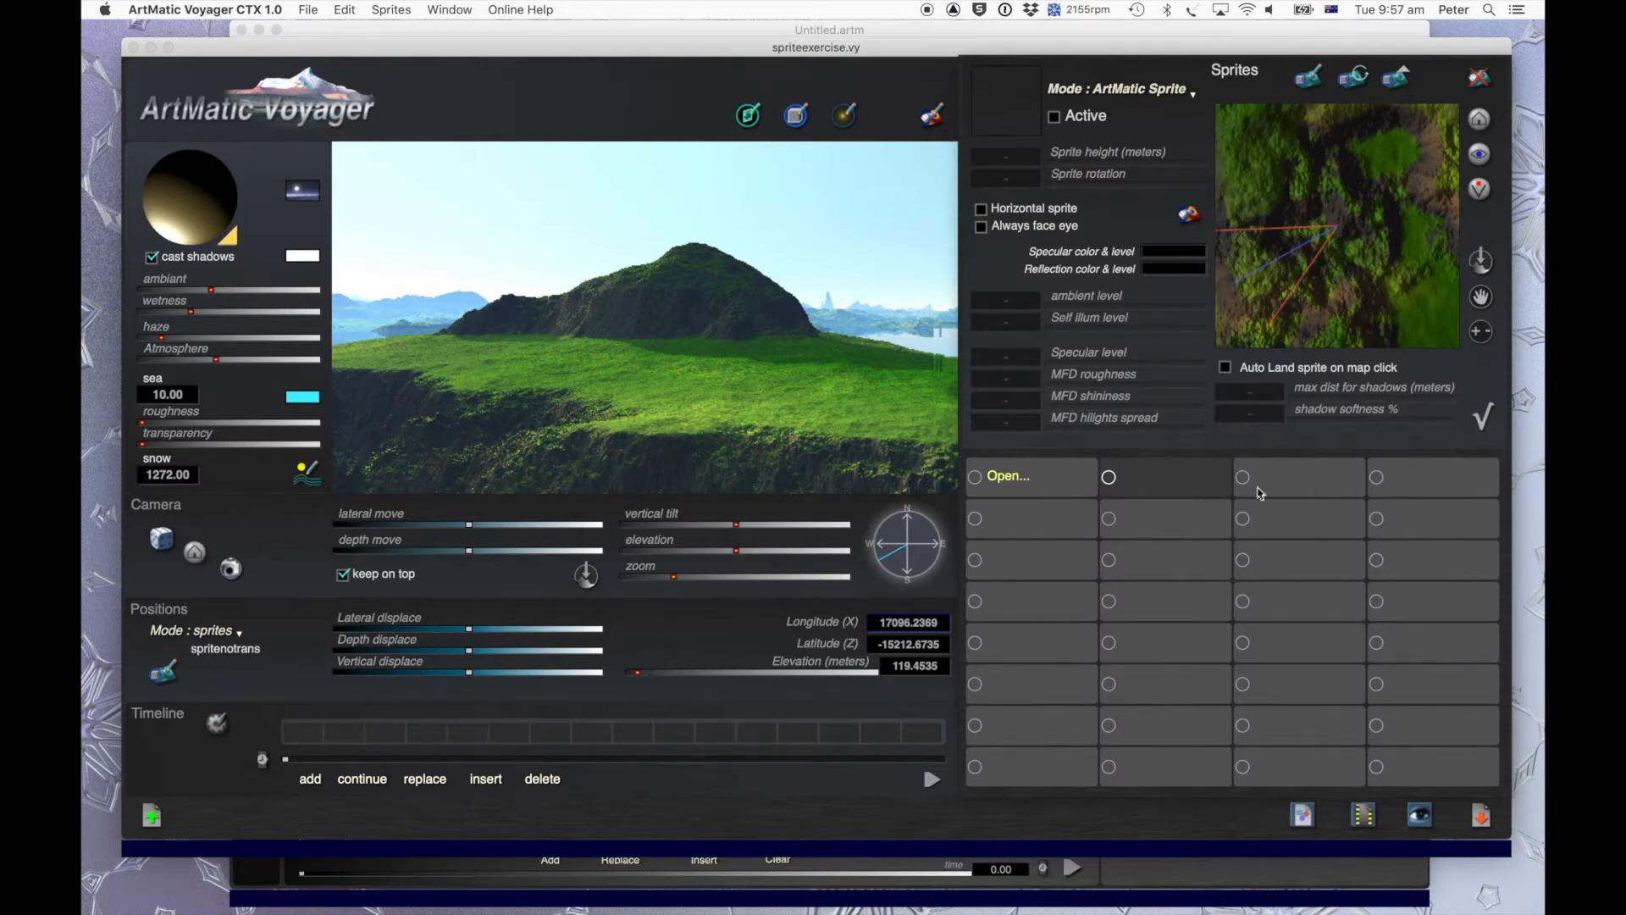
Load spritenotrans.png into the first sprite slot.
{"action": "left_click", "coordinate": [1027, 477]}
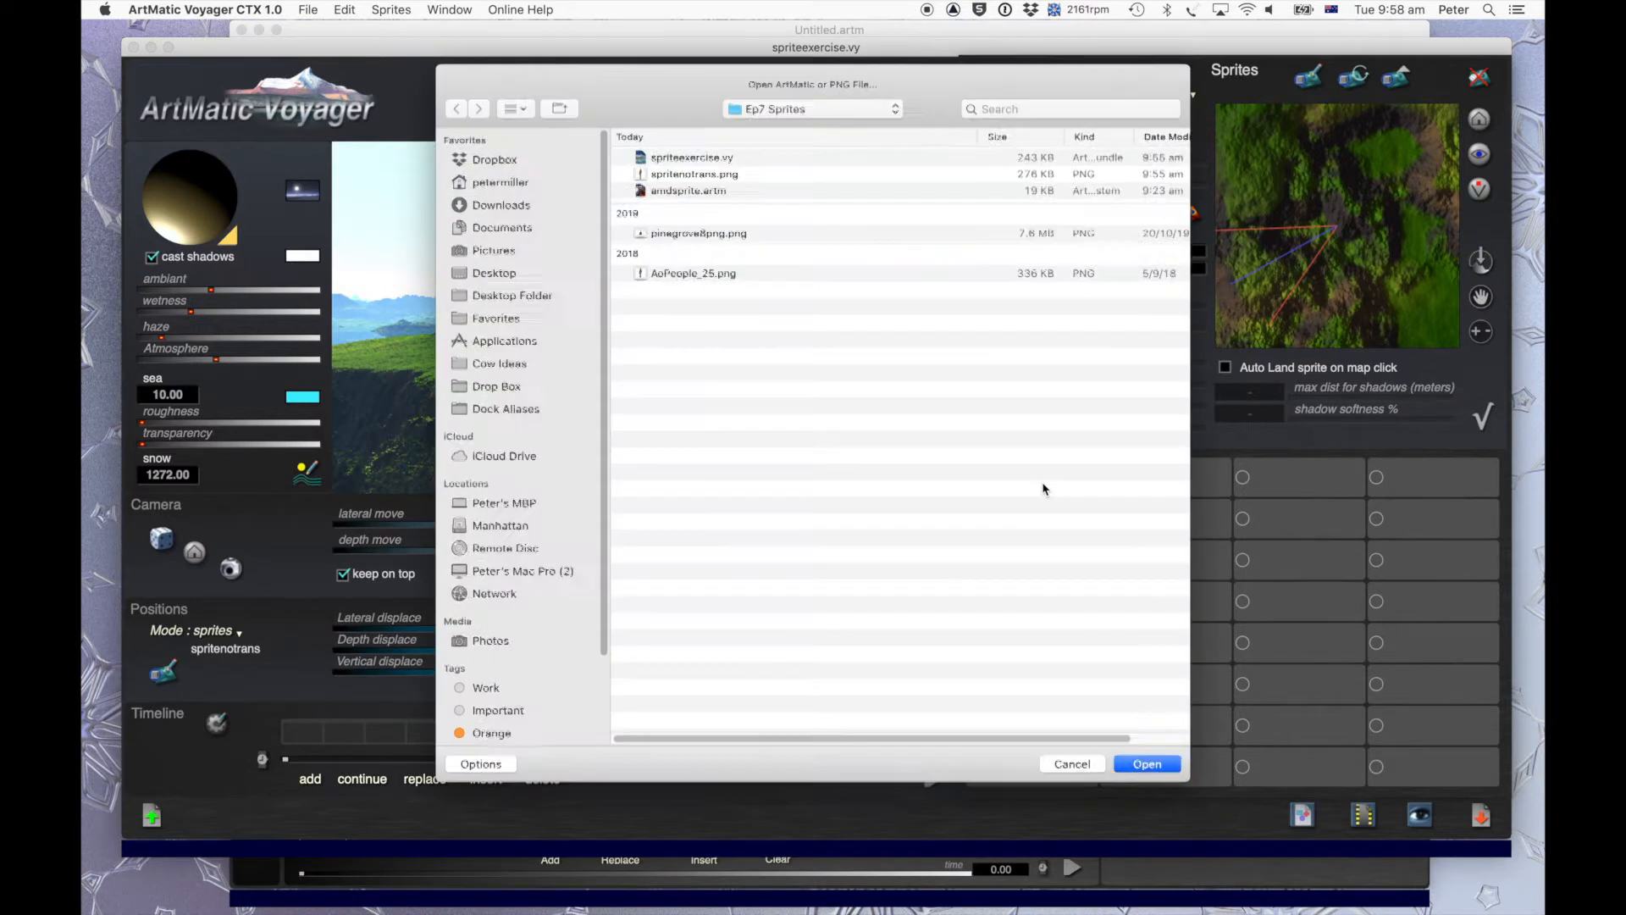
{"action": "left_click", "coordinate": [724, 174]}
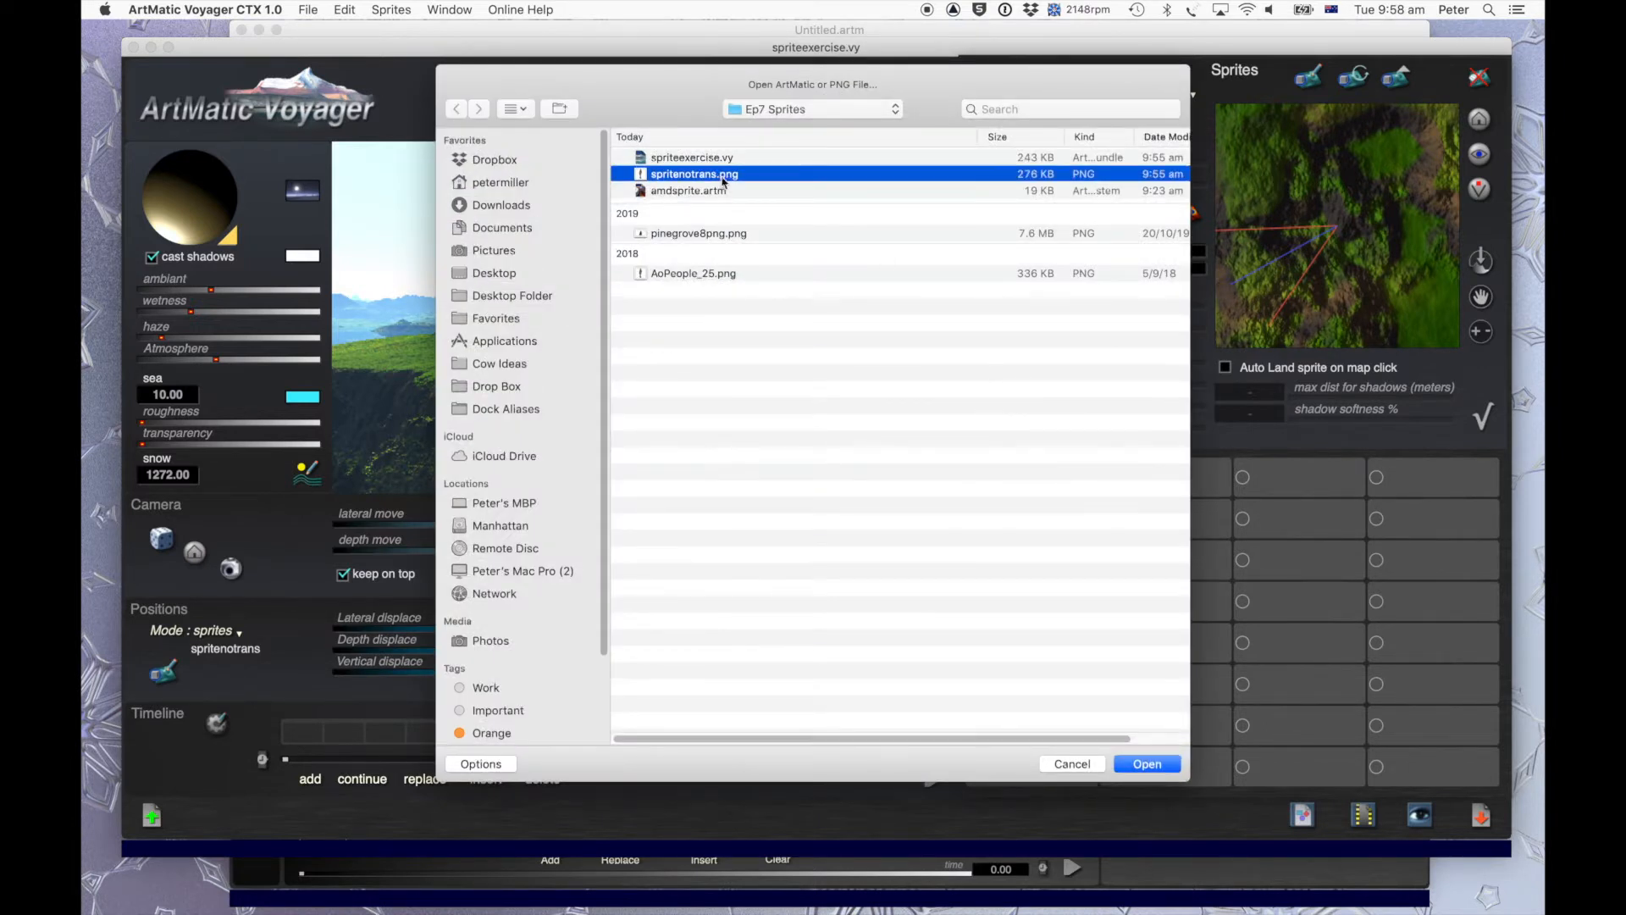
{"action": "left_click", "coordinate": [1141, 765]}
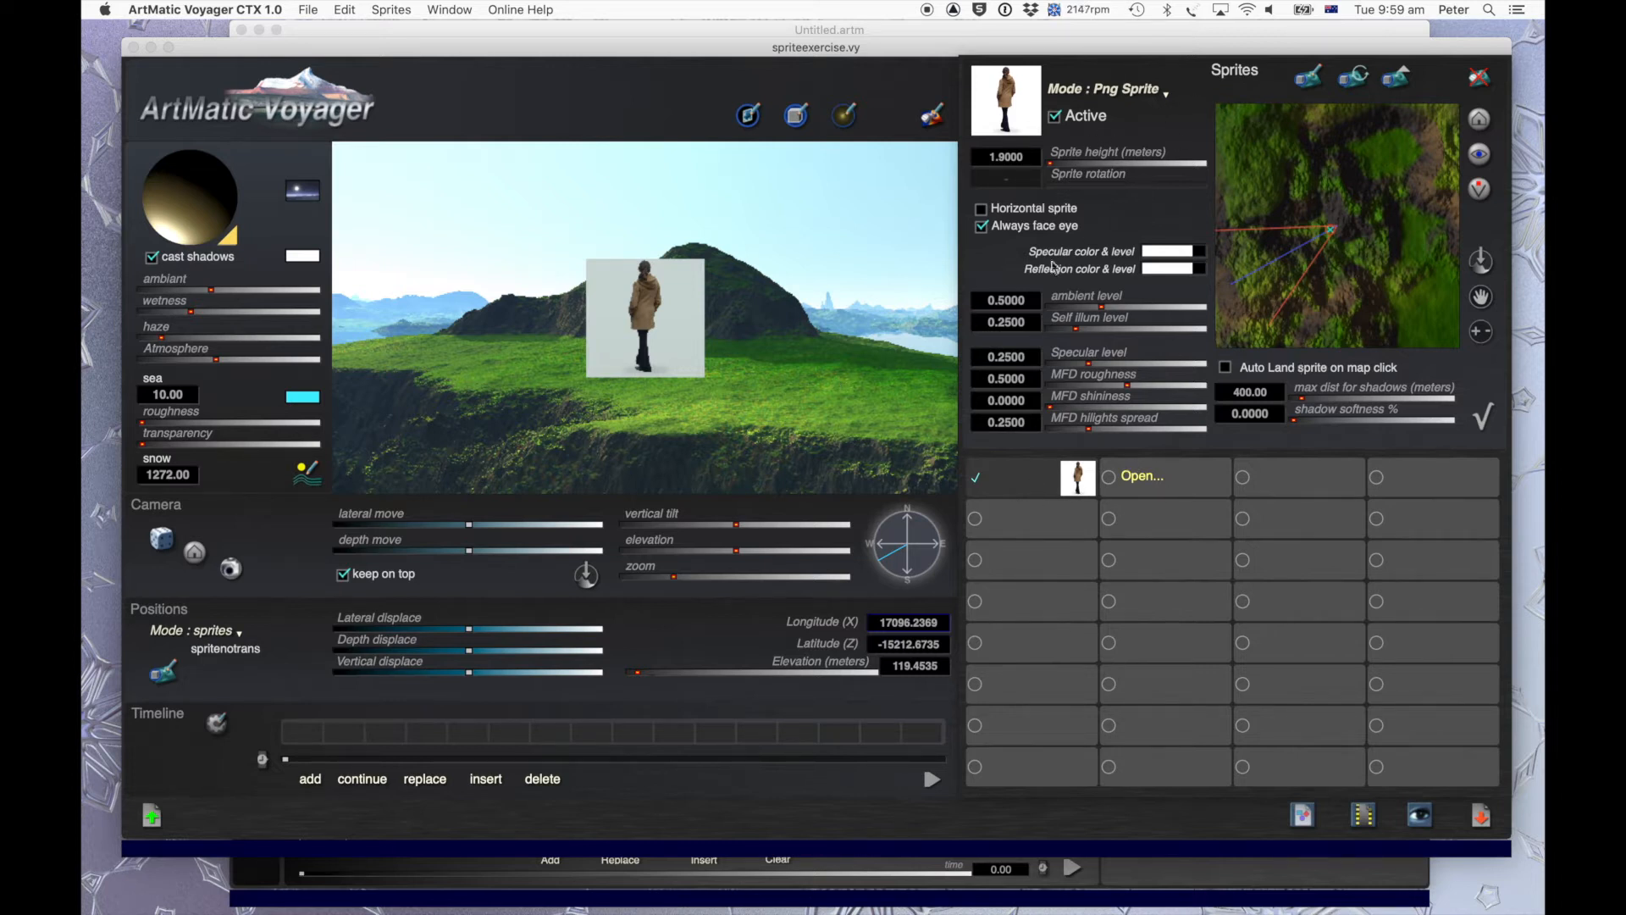
Remove the non-transparent sprite from the first slot and load AoPeople_25.png into the second slot.
{"action": "left_click", "coordinate": [1479, 79]}
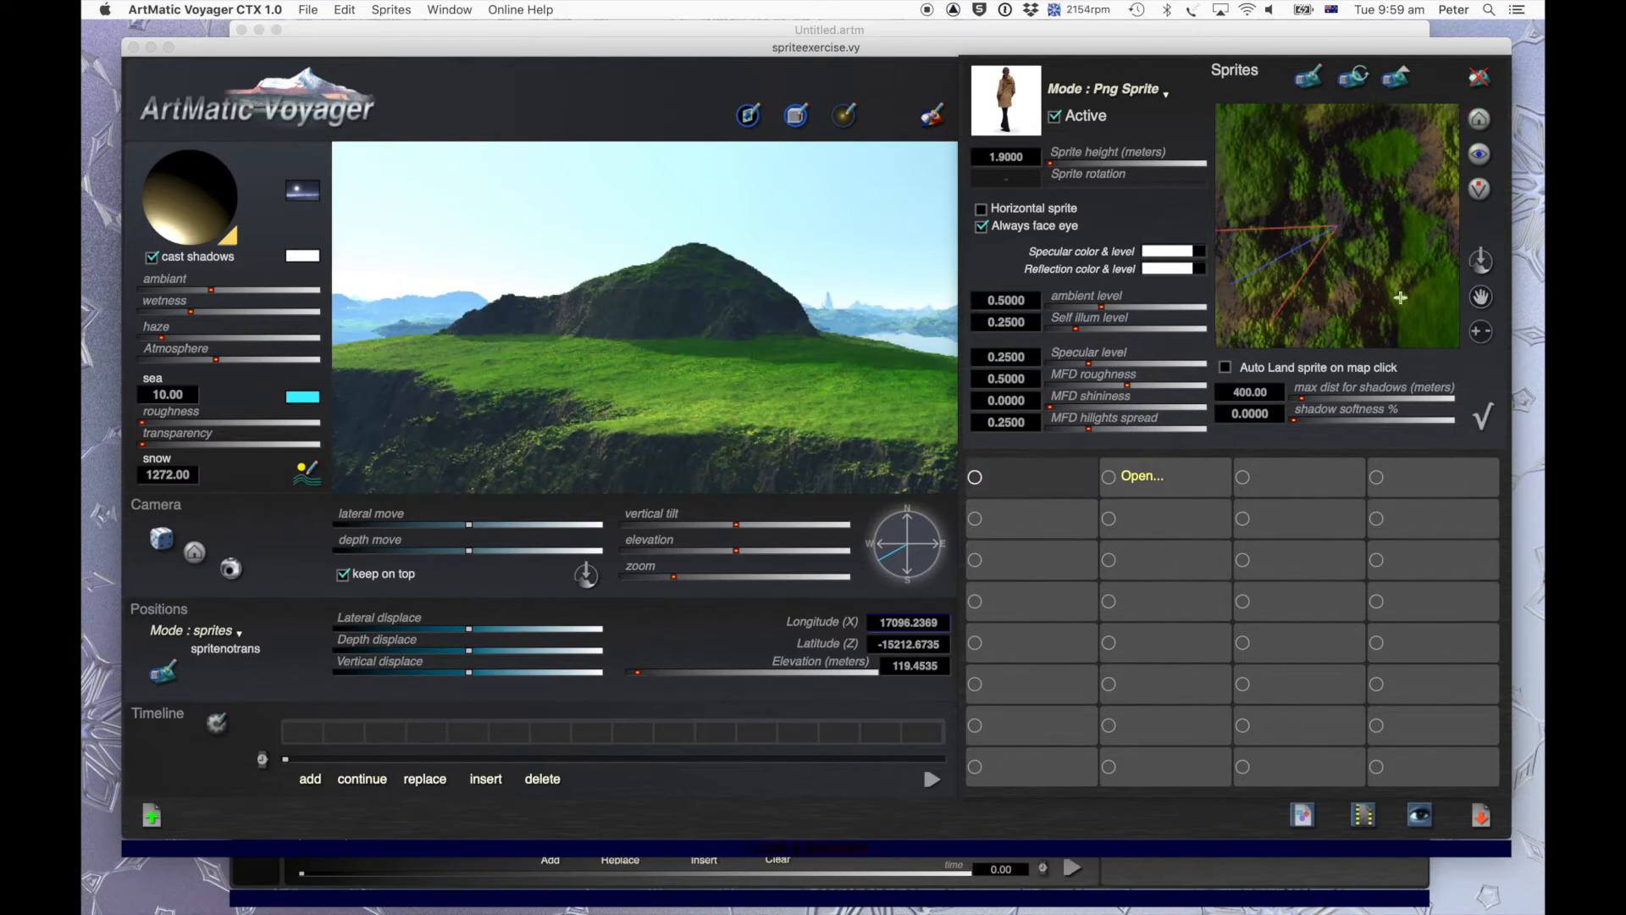
{"action": "left_click", "coordinate": [1139, 481]}
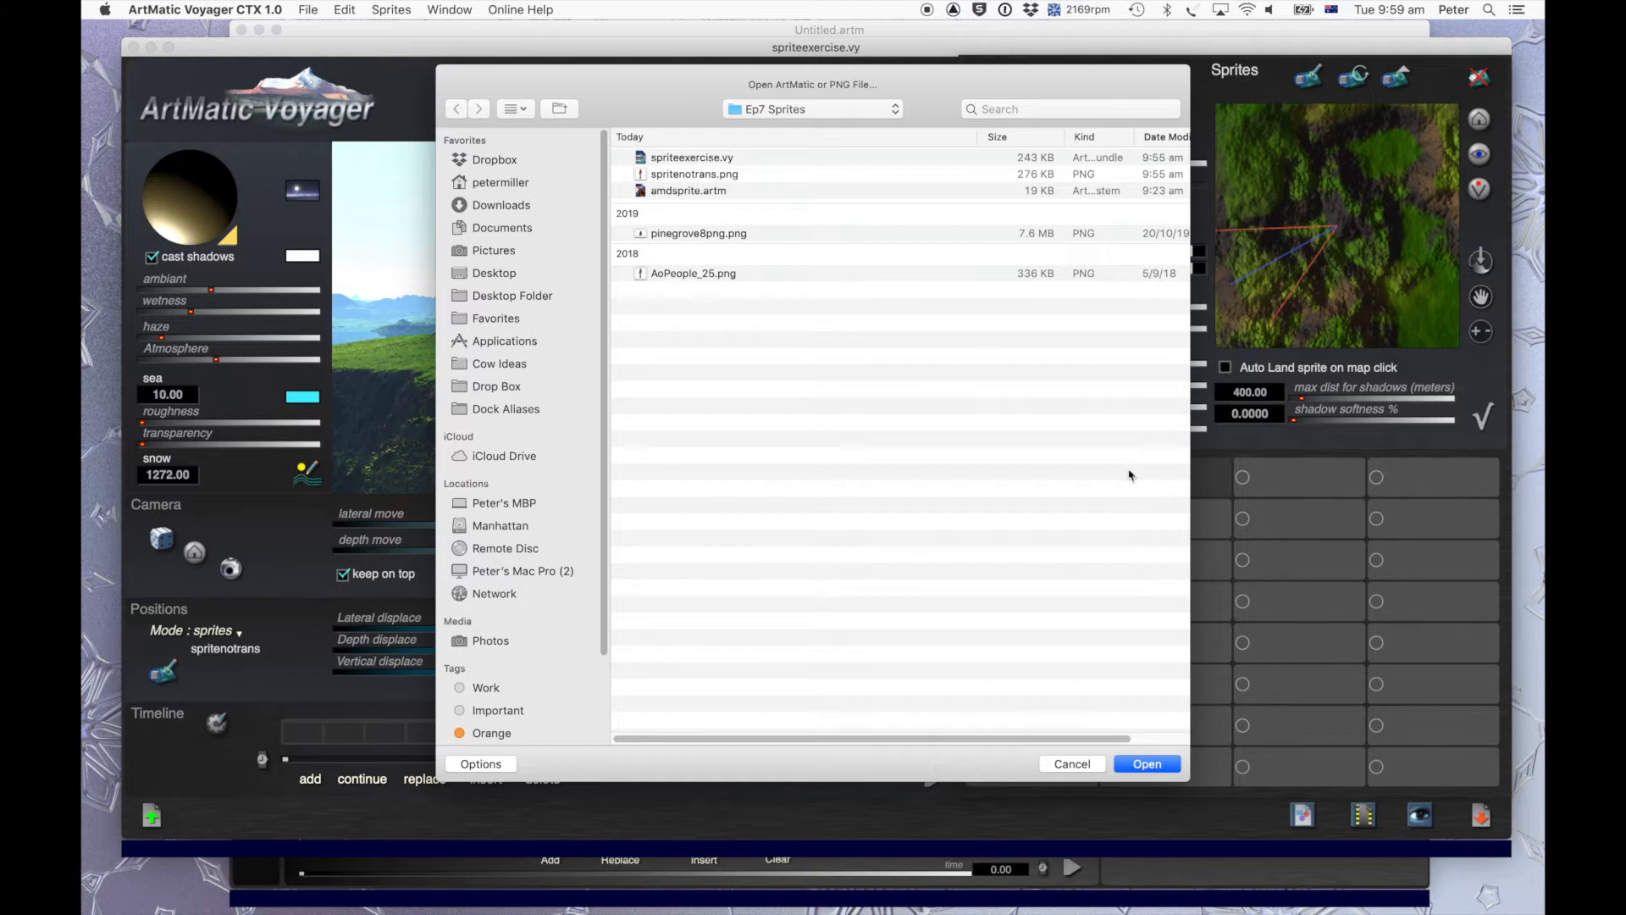
{"action": "left_click", "coordinate": [693, 276]}
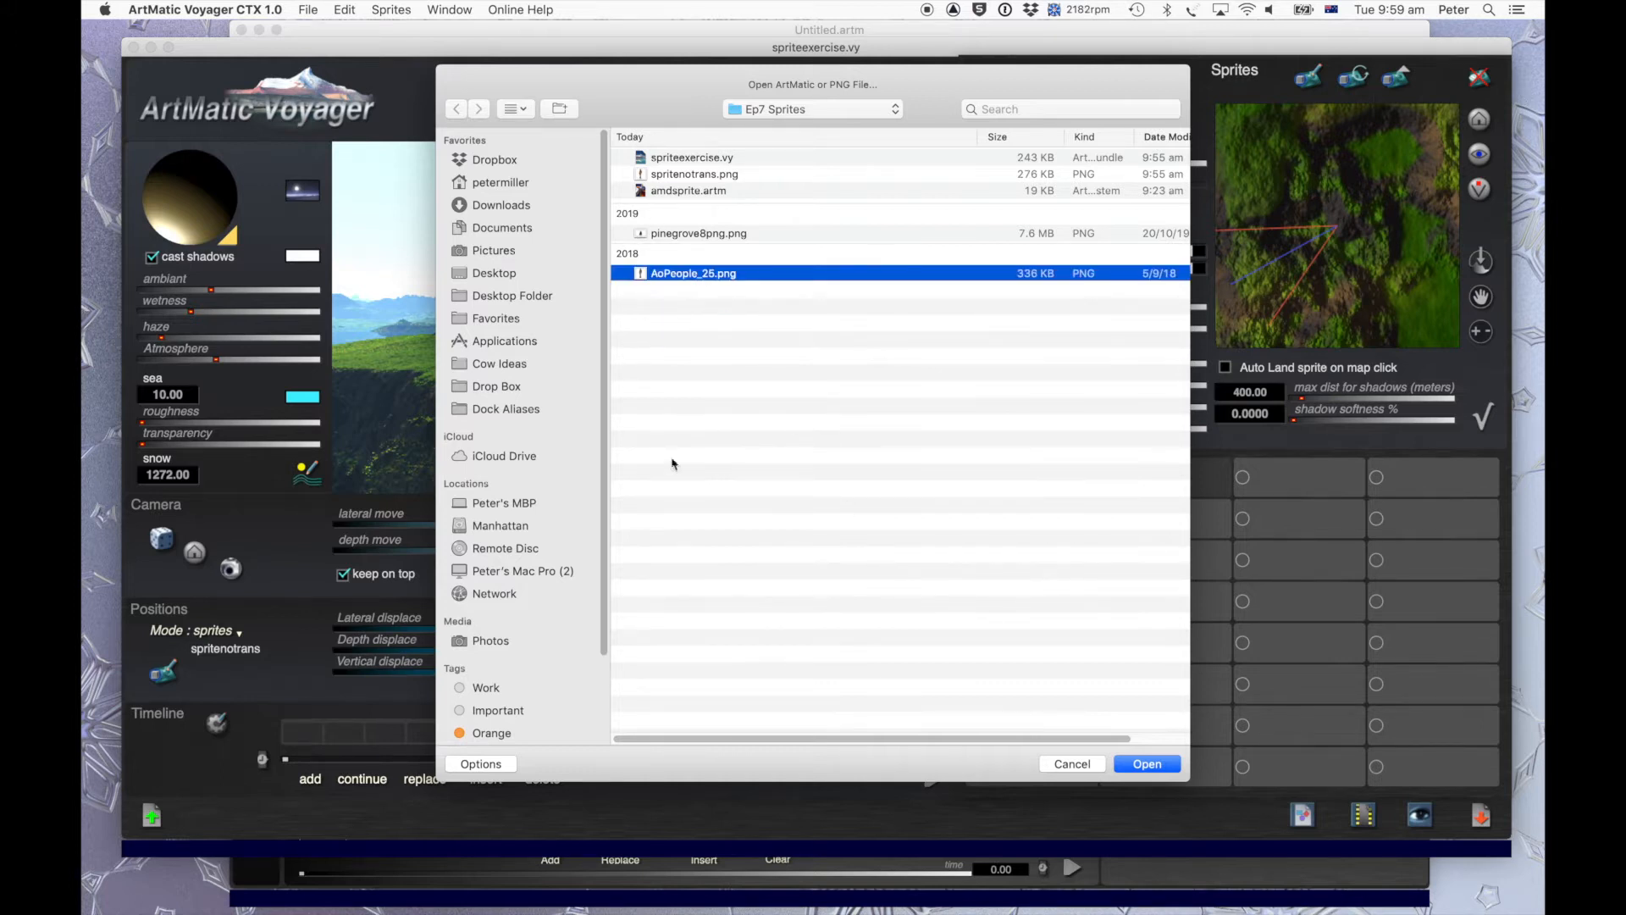
{"action": "left_click", "coordinate": [1147, 765]}
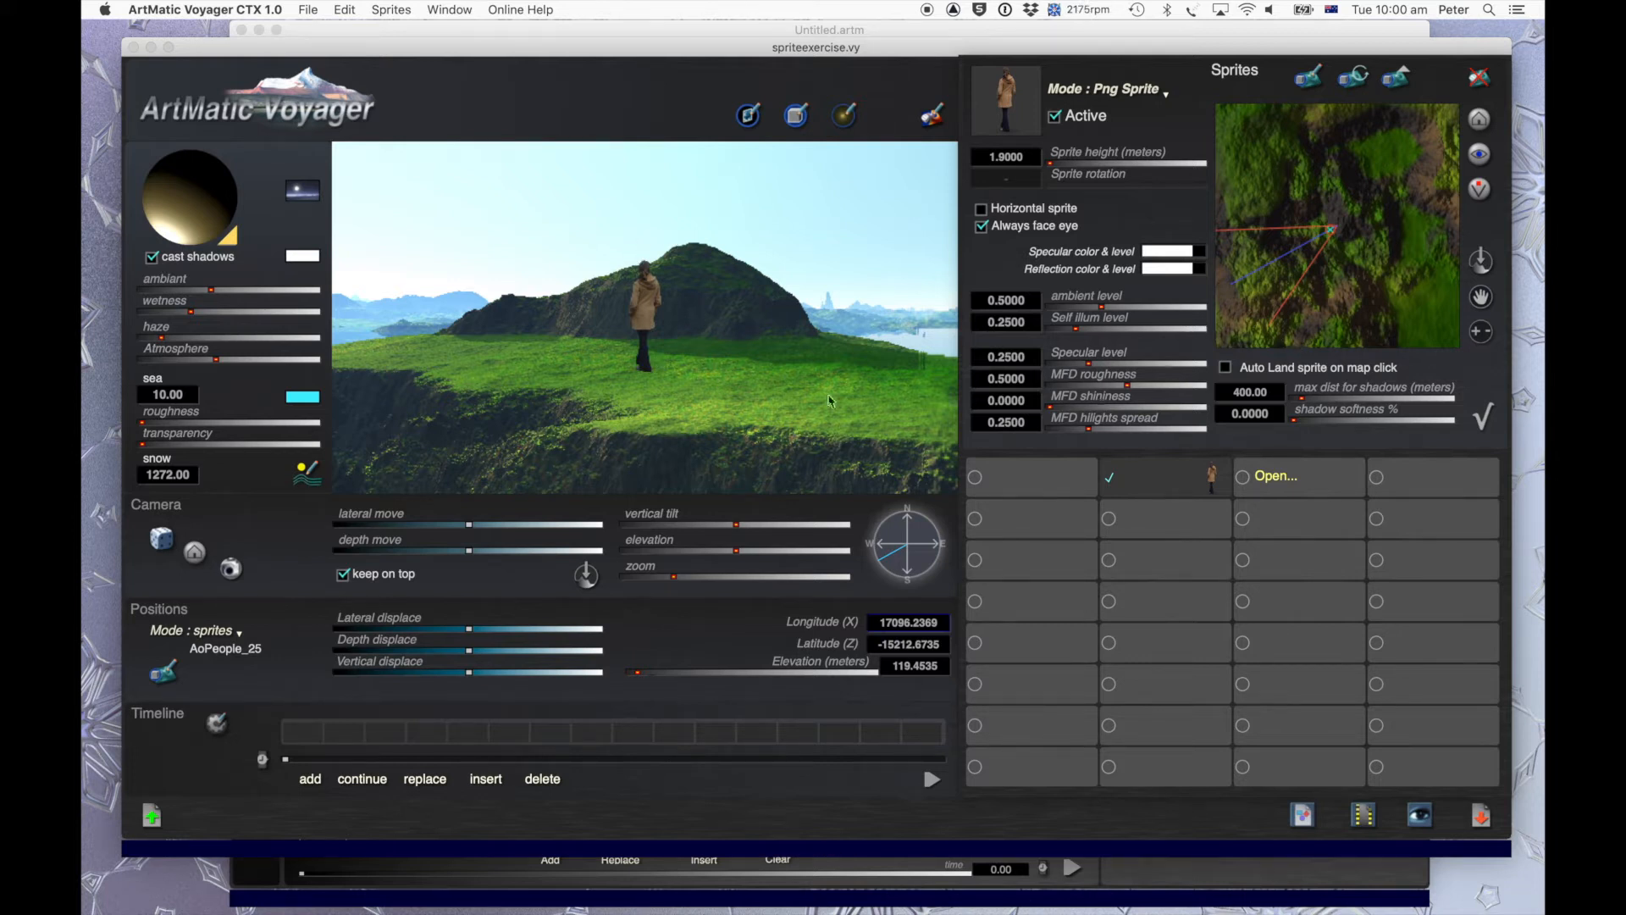
Place the AoPeople_25 sprite on the green area of the map at about longitude 17096.0004, latitude -15212.7649, and land it on the ground.
{"action": "left_click_drag", "start_coordinate": [1480, 299], "coordinate": [1538, 173]}
{"action": "left_click_drag", "start_coordinate": [1483, 300], "coordinate": [1538, 315]}
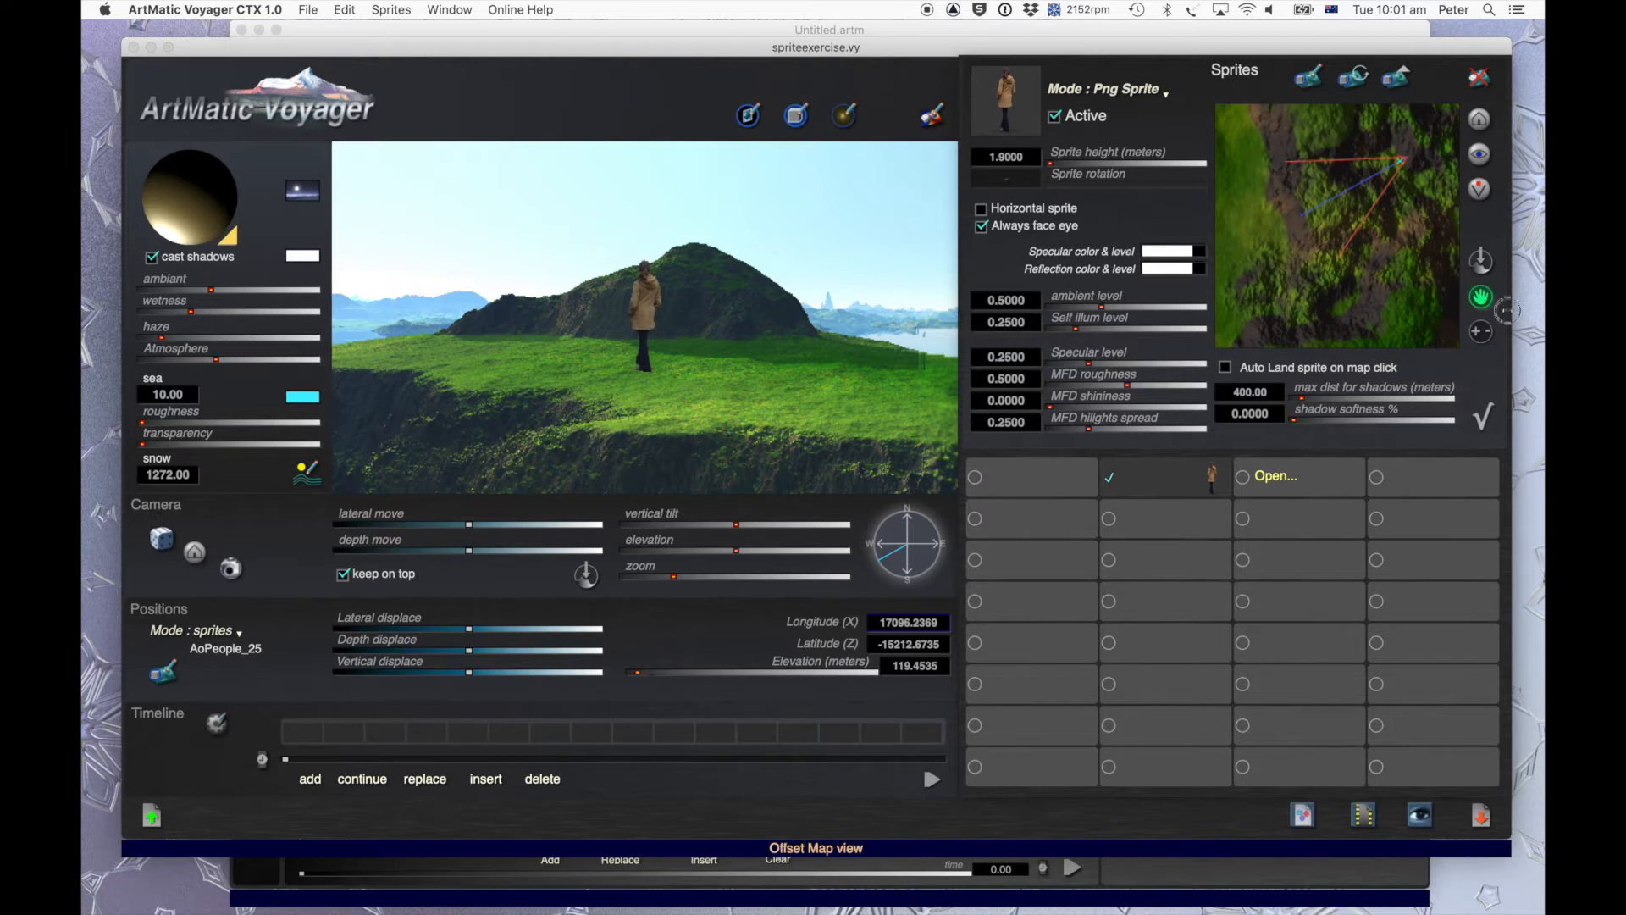
{"action": "left_click_drag", "start_coordinate": [1482, 298], "coordinate": [1540, 305]}
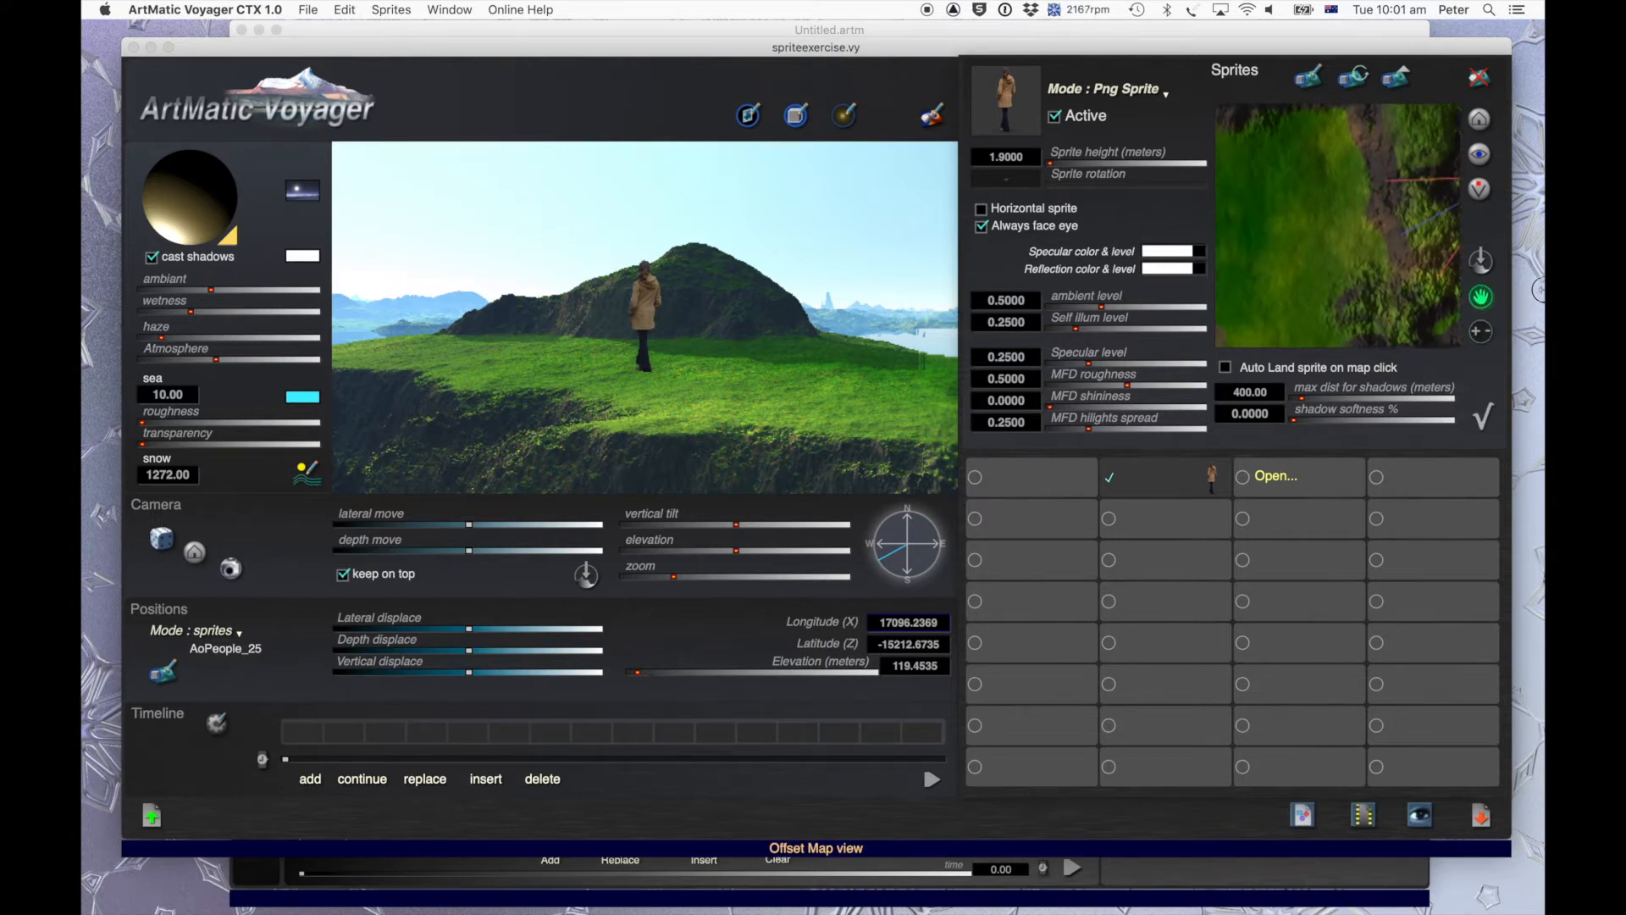
{"action": "left_click", "coordinate": [1316, 254]}
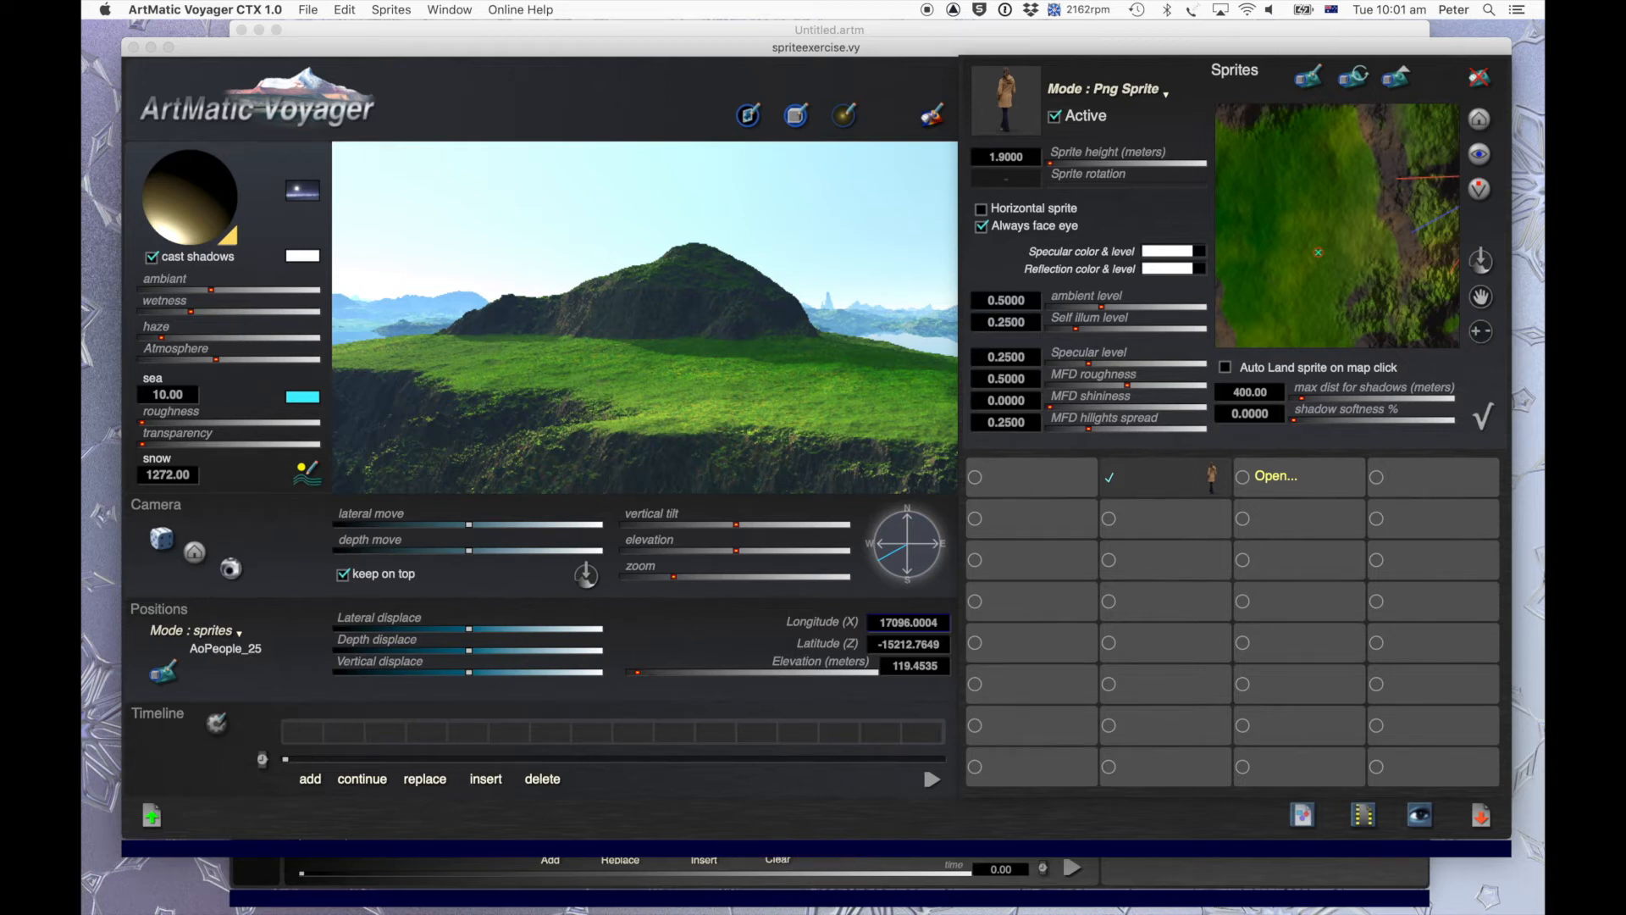
{"action": "left_click", "coordinate": [1481, 261]}
Set the sprite's height to 30 meters and land it on the ground again.
{"action": "double_click", "coordinate": [991, 156]}
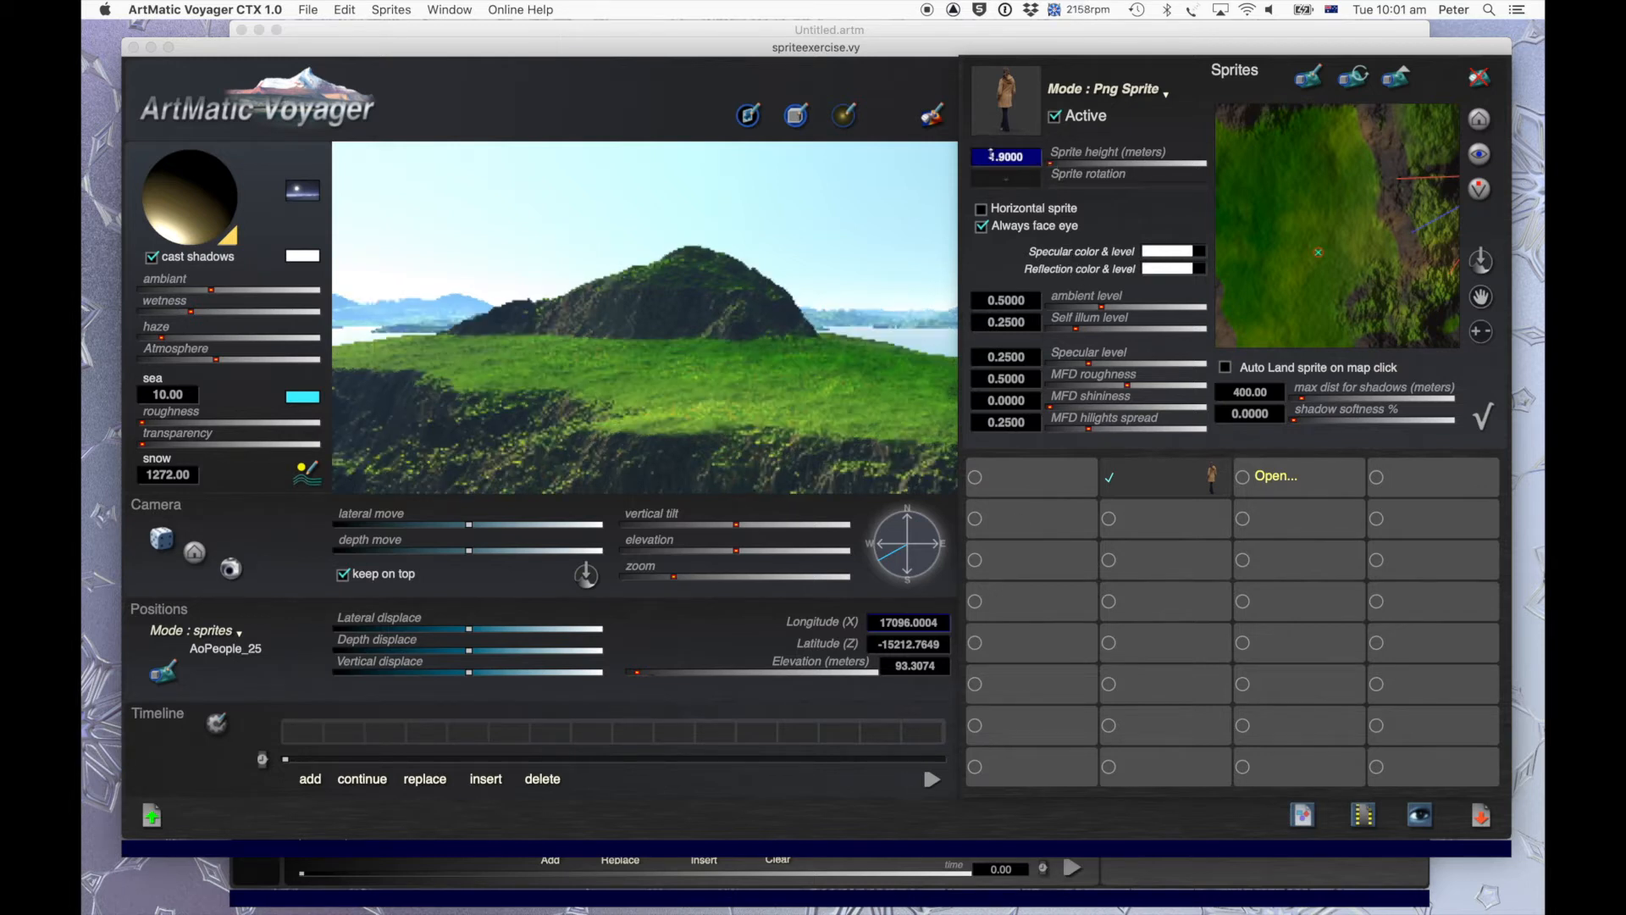
{"action": "type", "text": "30"}
{"action": "key", "text": "Return"}
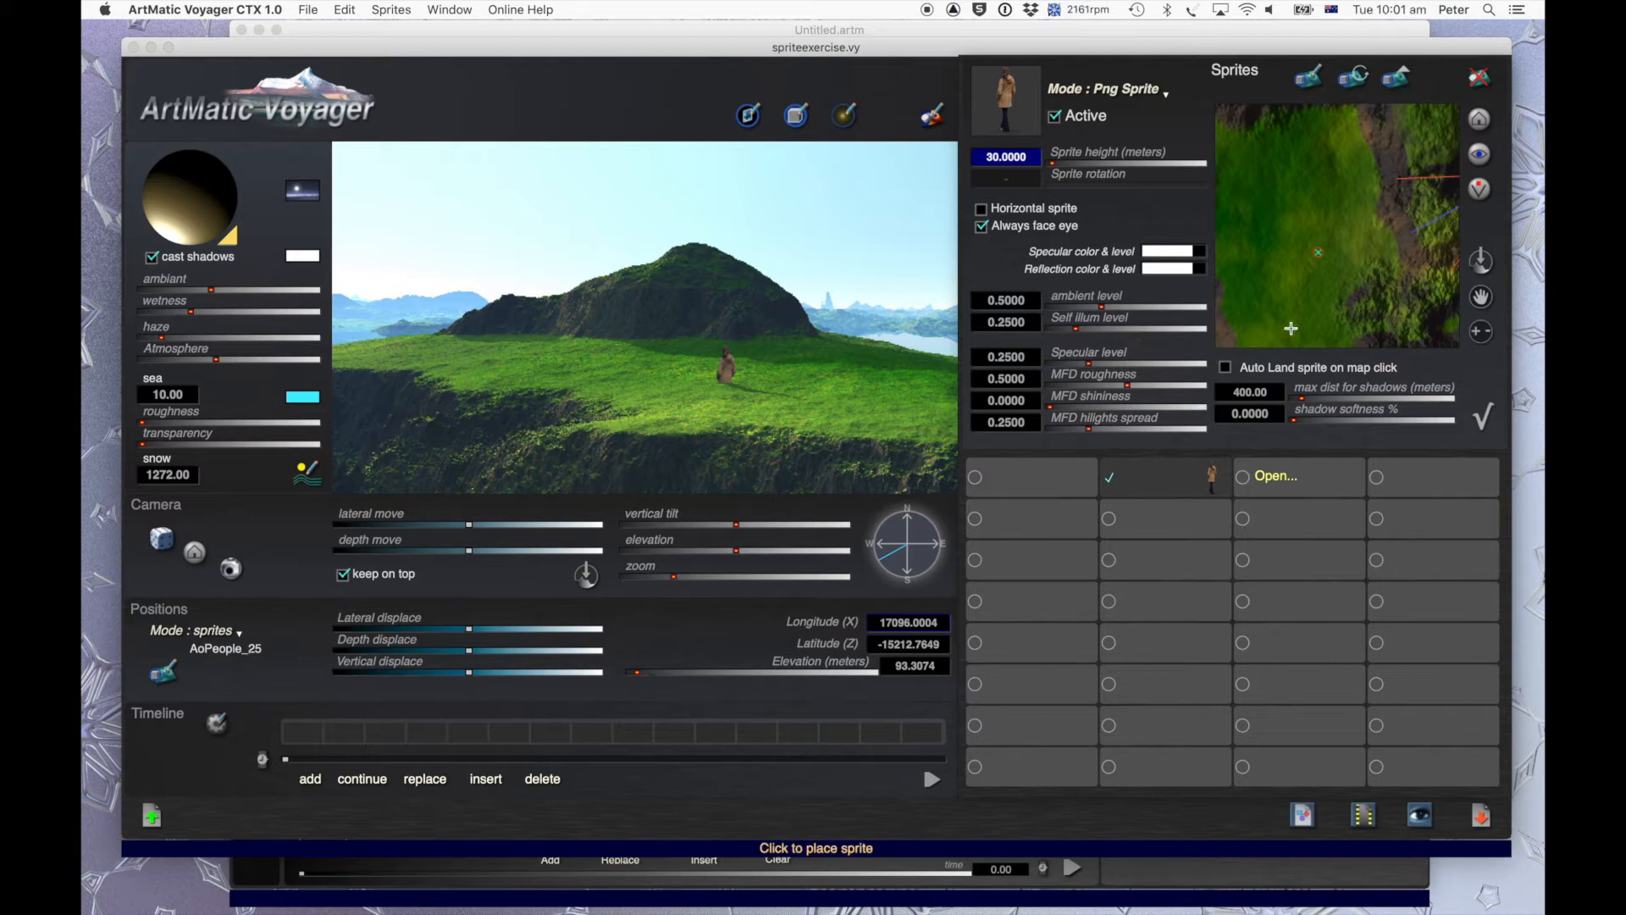
{"action": "left_click", "coordinate": [1482, 261]}
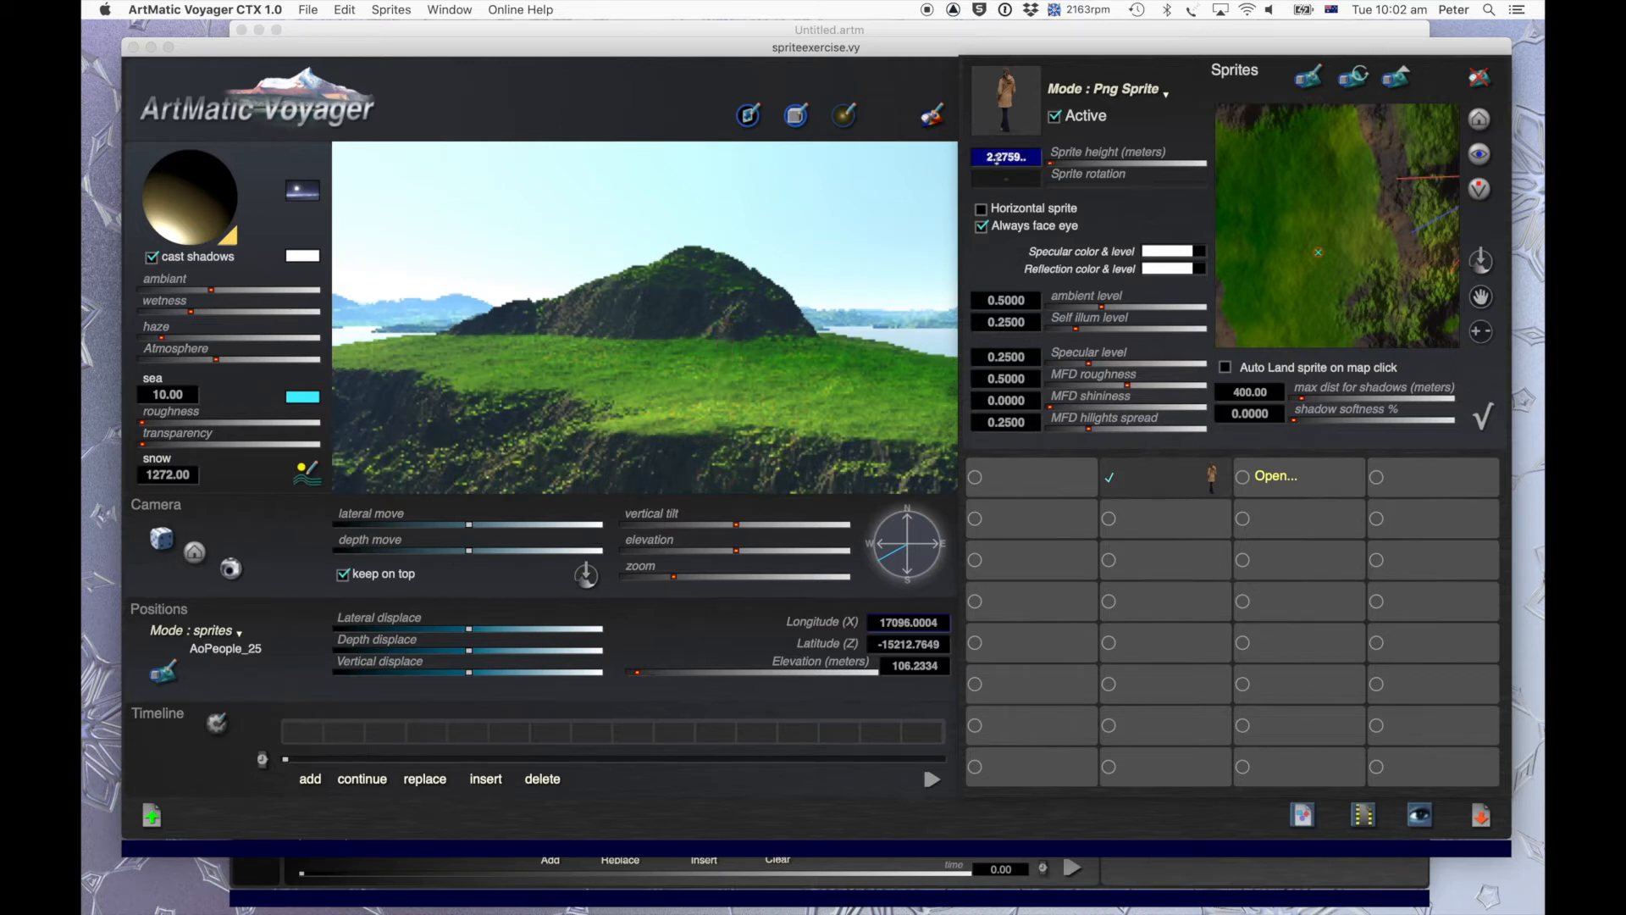
Restore the sprite's height to 1.9 meters, land it on the terrain and leave the sprite editor.
{"action": "left_click_drag", "start_coordinate": [997, 158], "coordinate": [997, 161]}
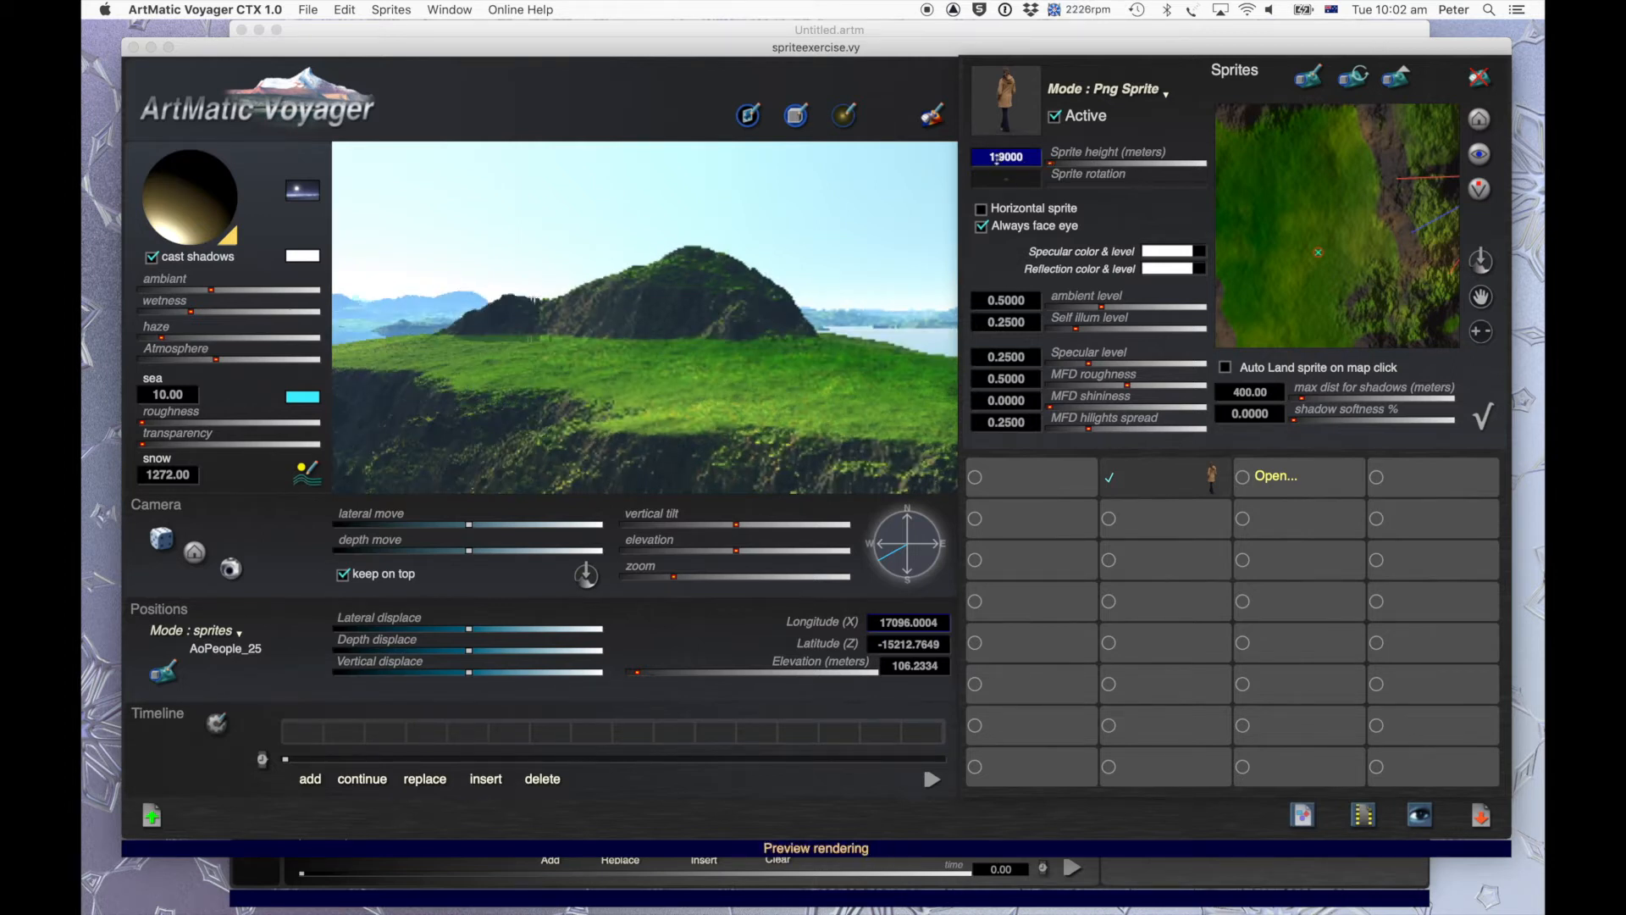
{"action": "left_click", "coordinate": [1481, 258]}
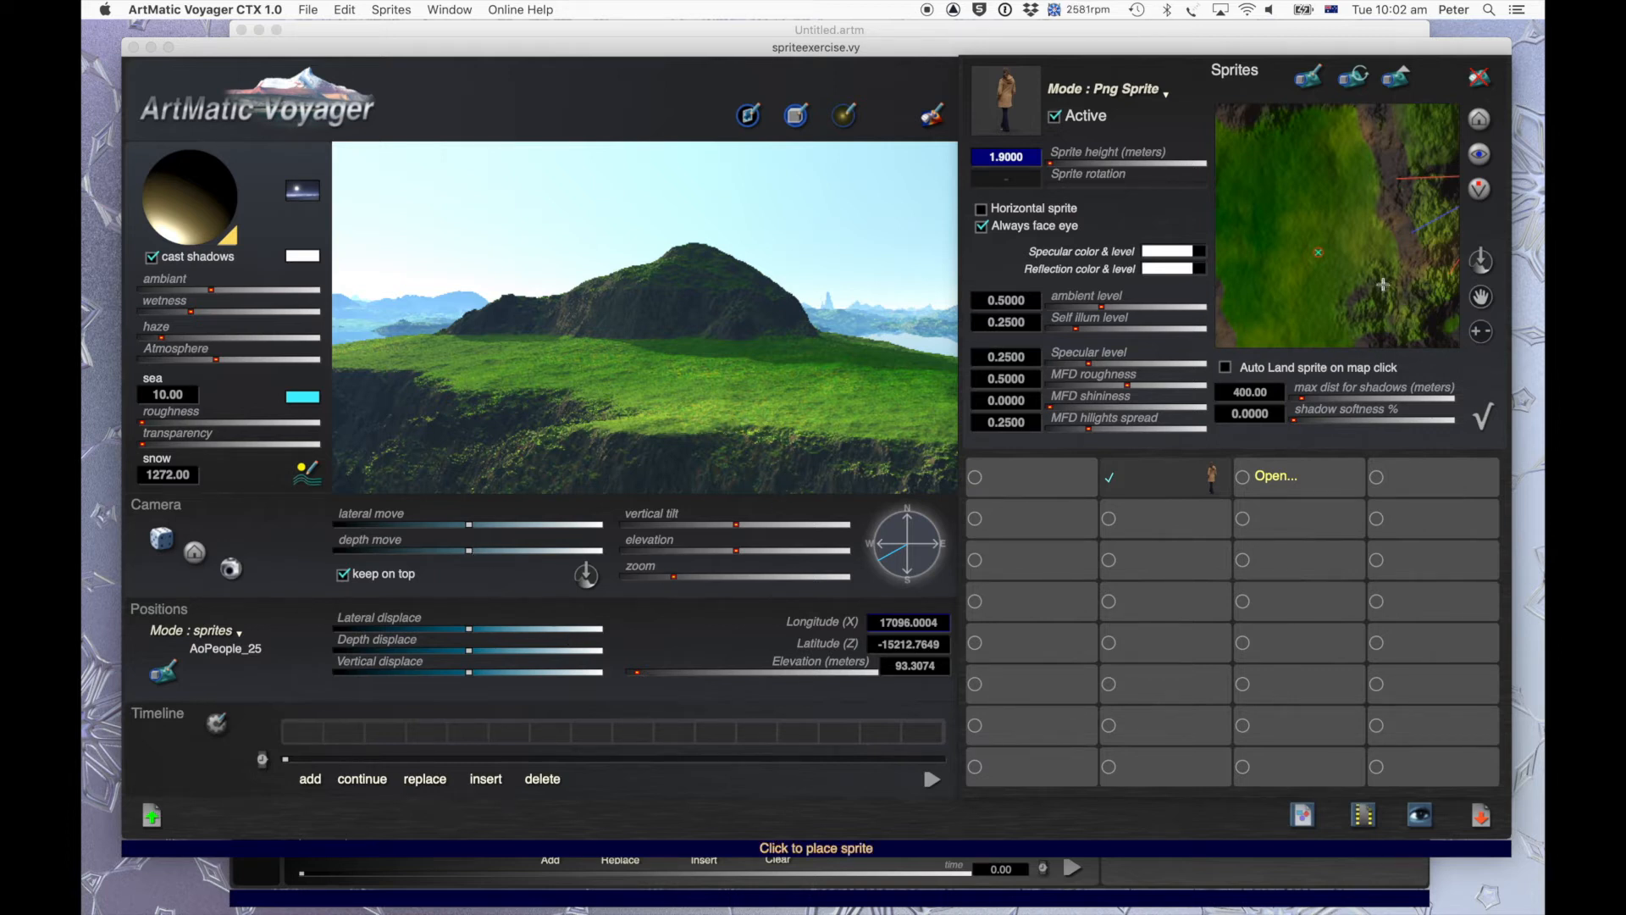
{"action": "left_click", "coordinate": [1484, 414]}
Narrow the surface map's scale and move the camera toward the sprite, to about longitude 17096.20, latitude -15212.70.
{"action": "left_click_drag", "start_coordinate": [1156, 192], "coordinate": [927, 208]}
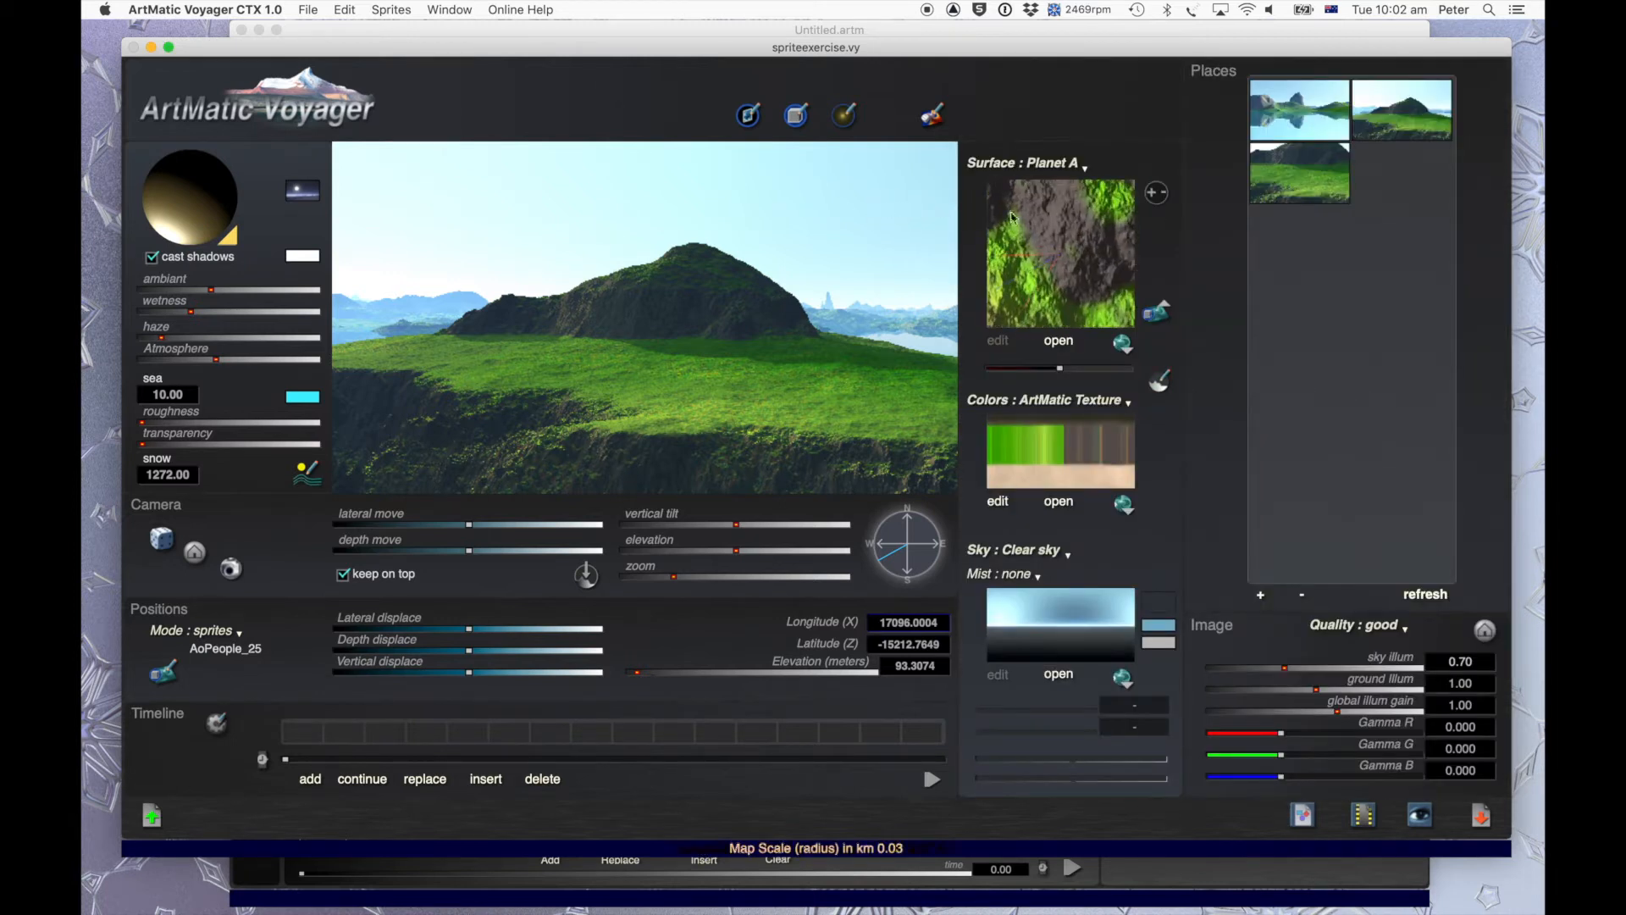
{"action": "left_click_drag", "start_coordinate": [1156, 192], "coordinate": [1093, 222]}
{"action": "left_click", "coordinate": [1027, 267]}
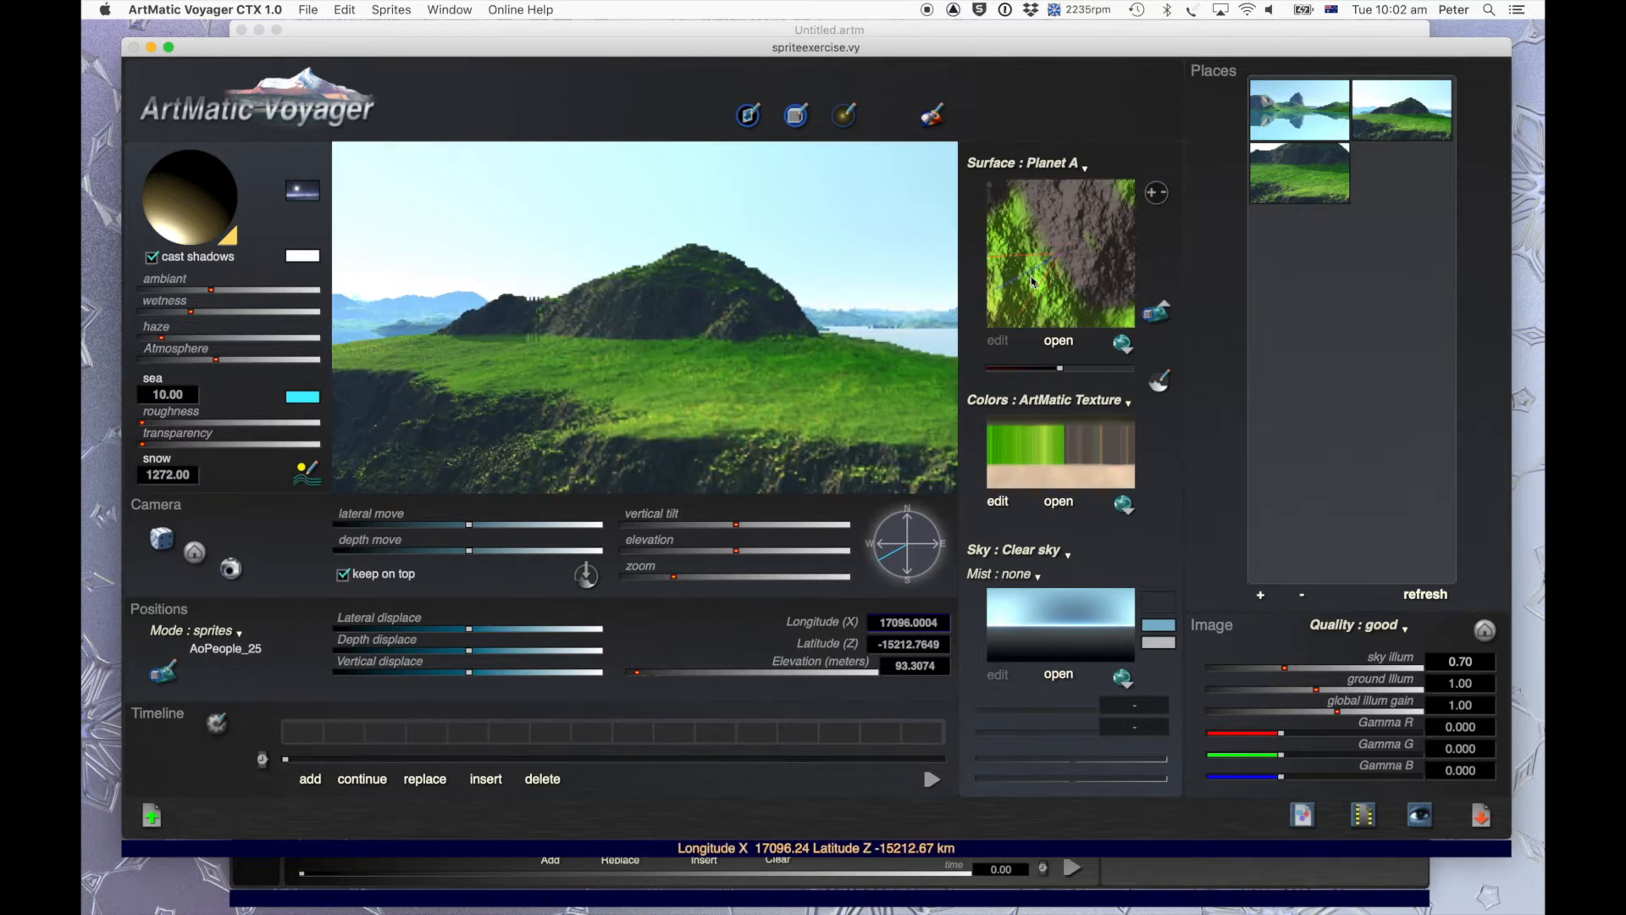
{"action": "left_click", "coordinate": [1029, 277]}
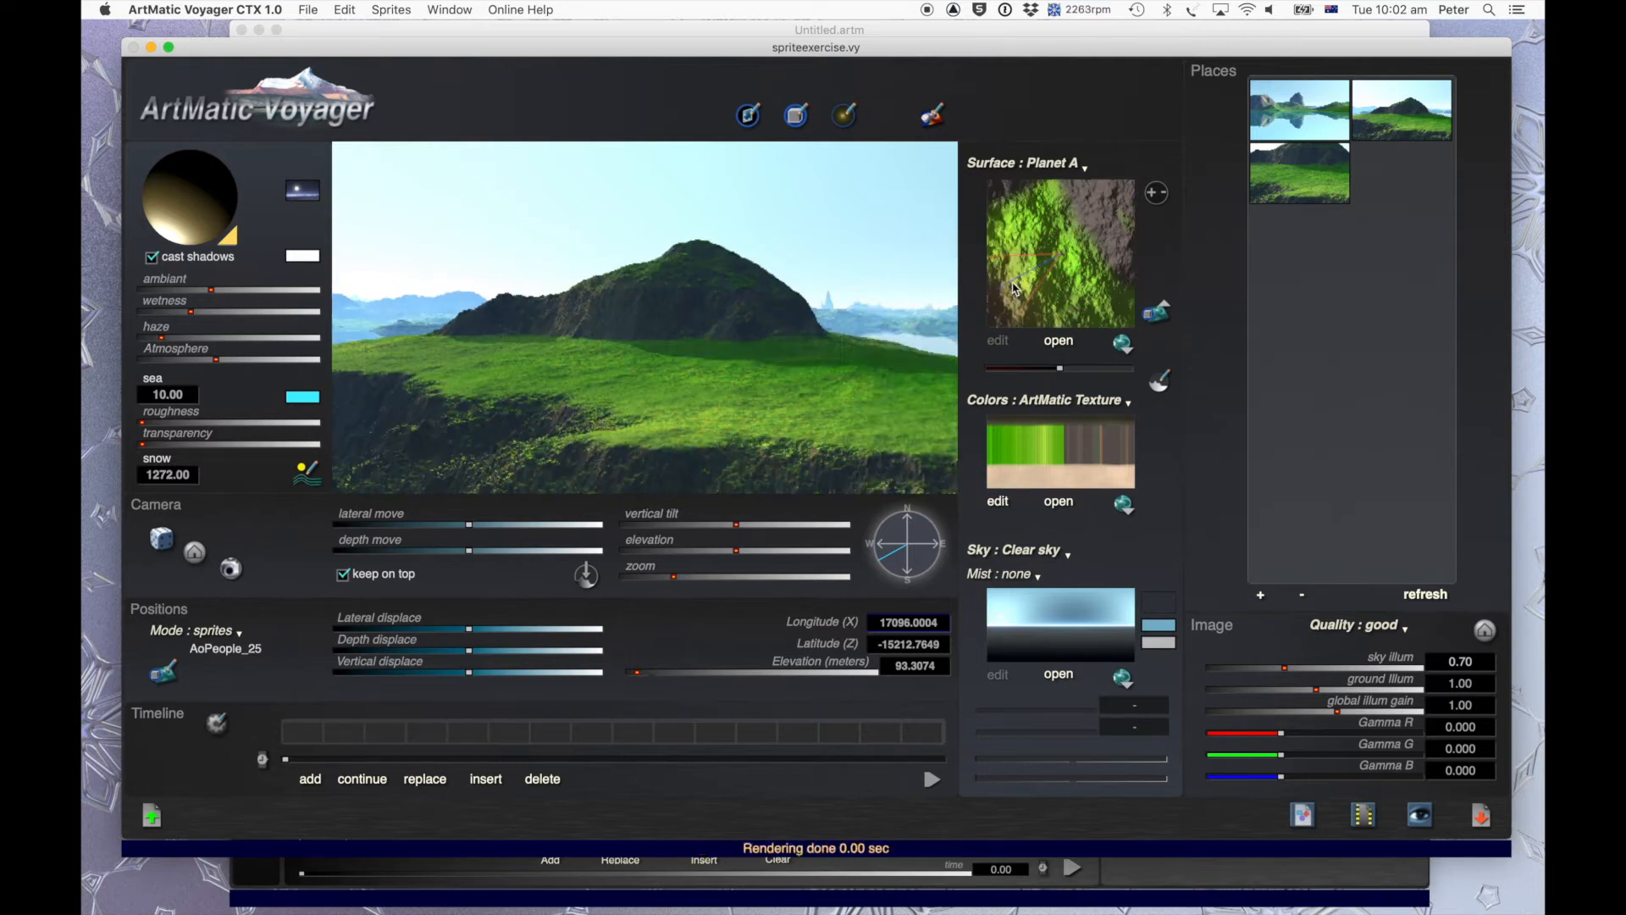
{"action": "left_click", "coordinate": [1017, 288]}
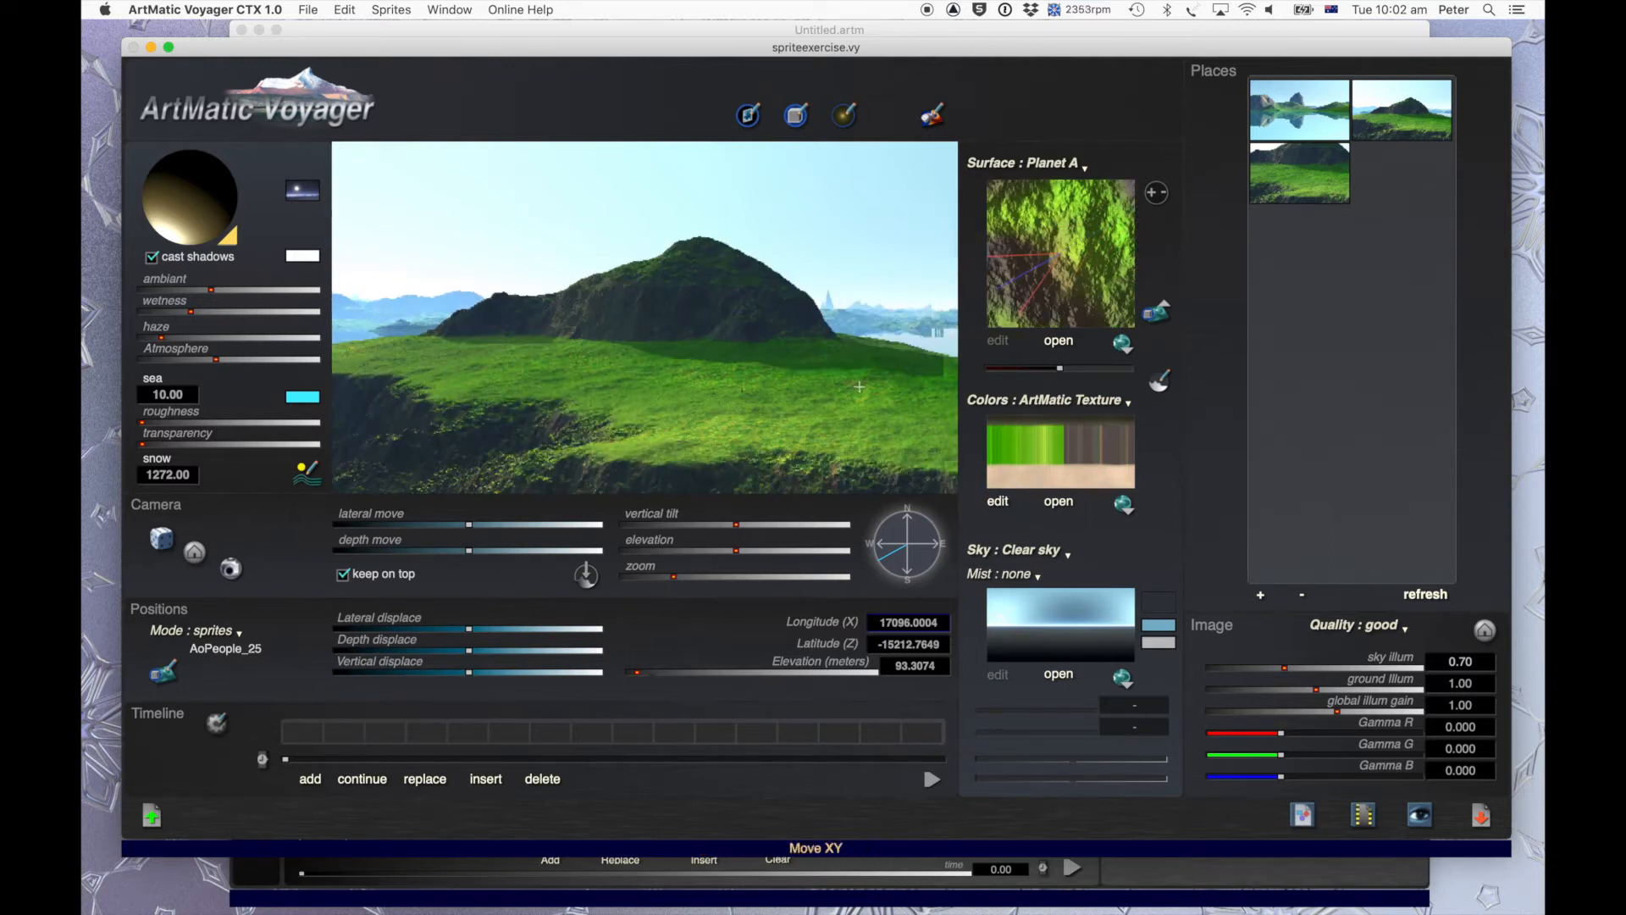
{"action": "left_click", "coordinate": [1003, 291]}
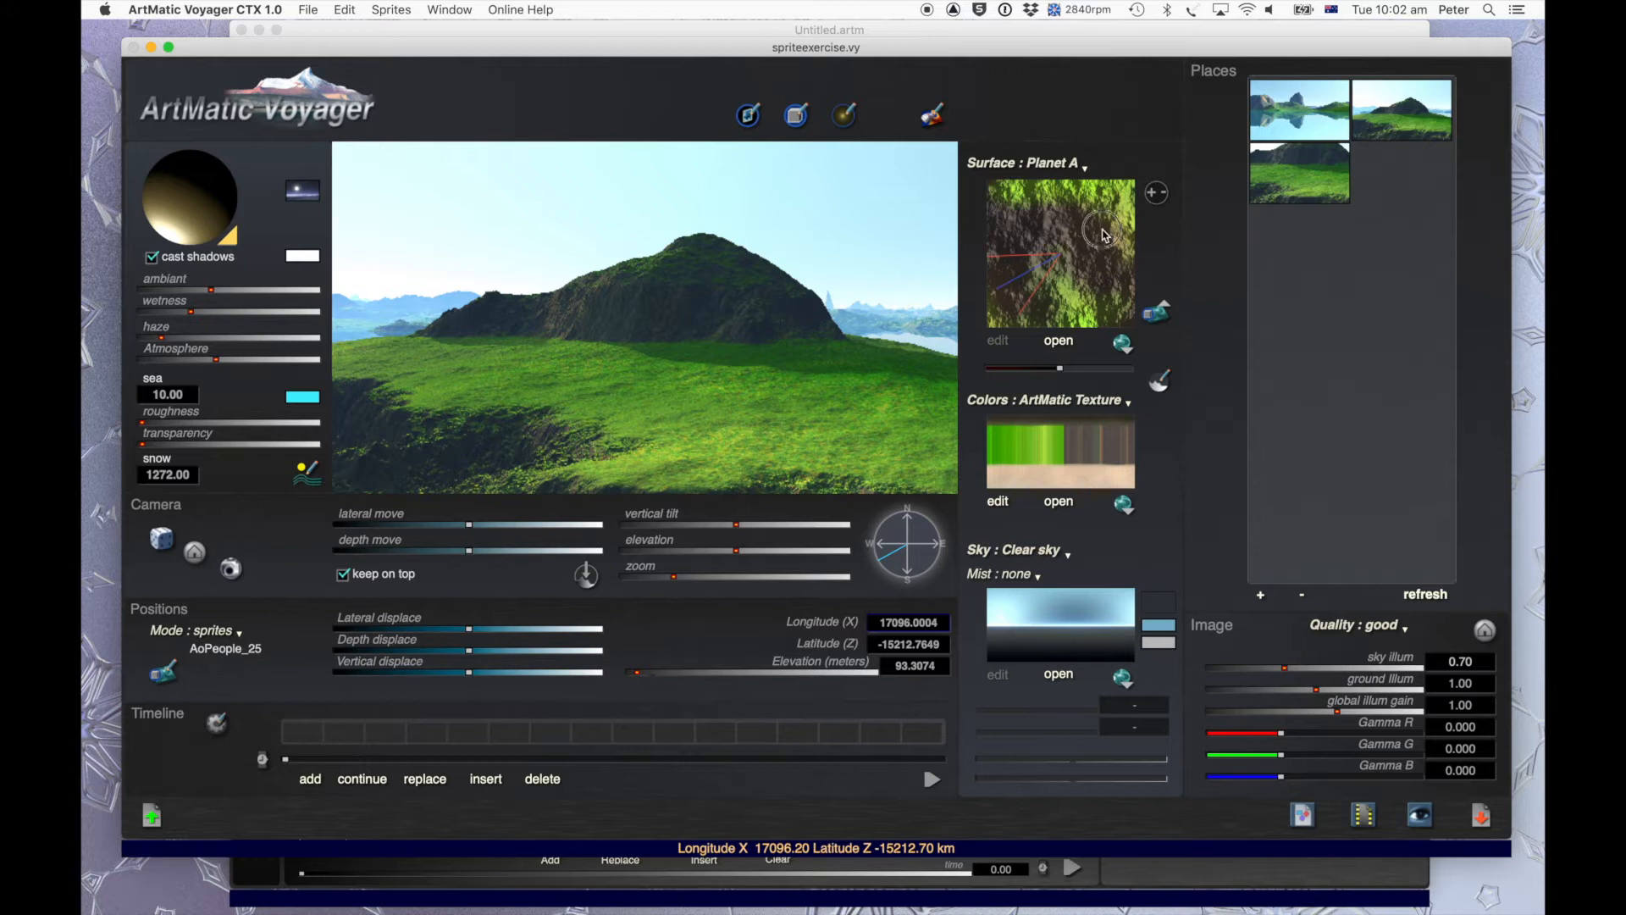
Adjust the camera's position on the surface map, moving it step by step farther along the slope toward the sprite.
{"action": "left_click", "coordinate": [1104, 236]}
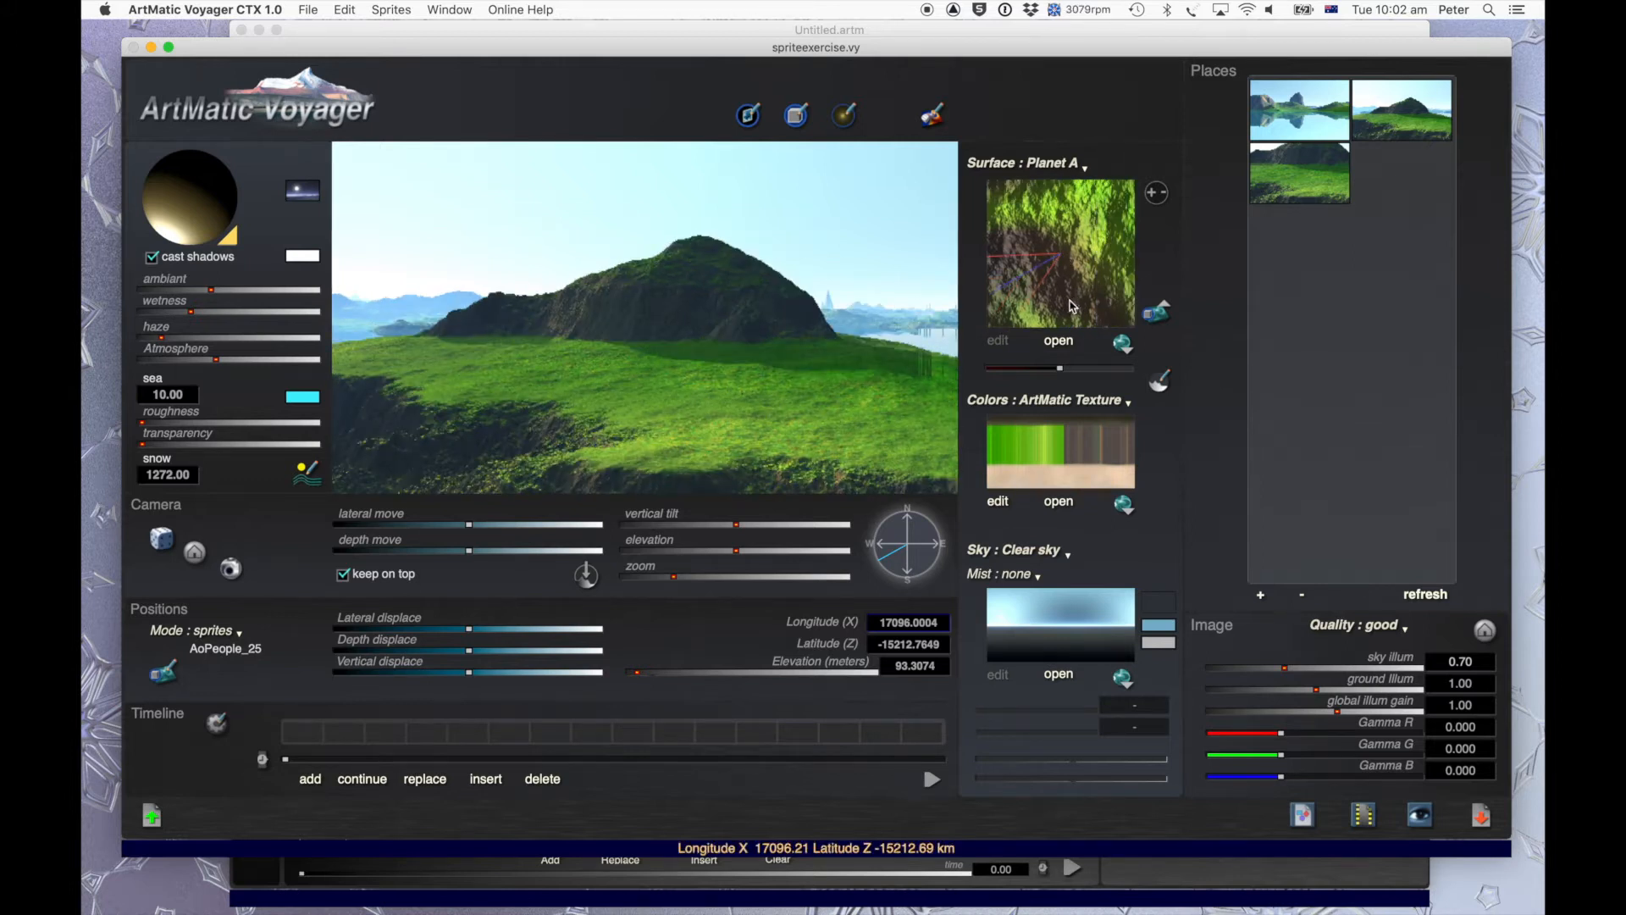
{"action": "left_click", "coordinate": [1058, 225]}
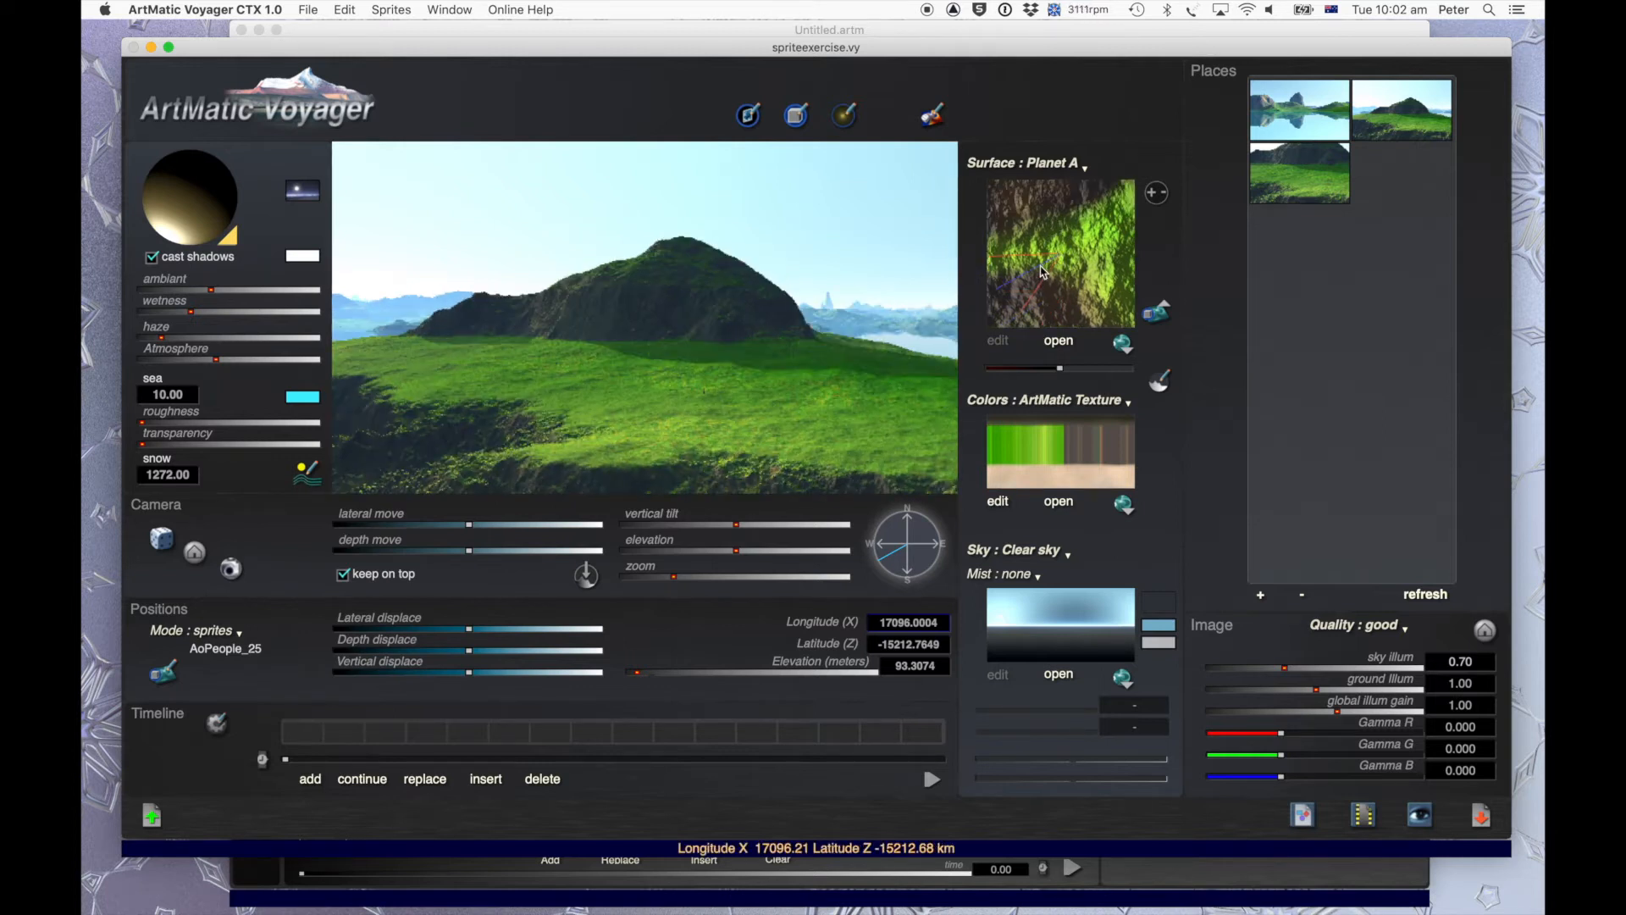
{"action": "left_click", "coordinate": [1035, 277]}
{"action": "left_click", "coordinate": [1033, 280]}
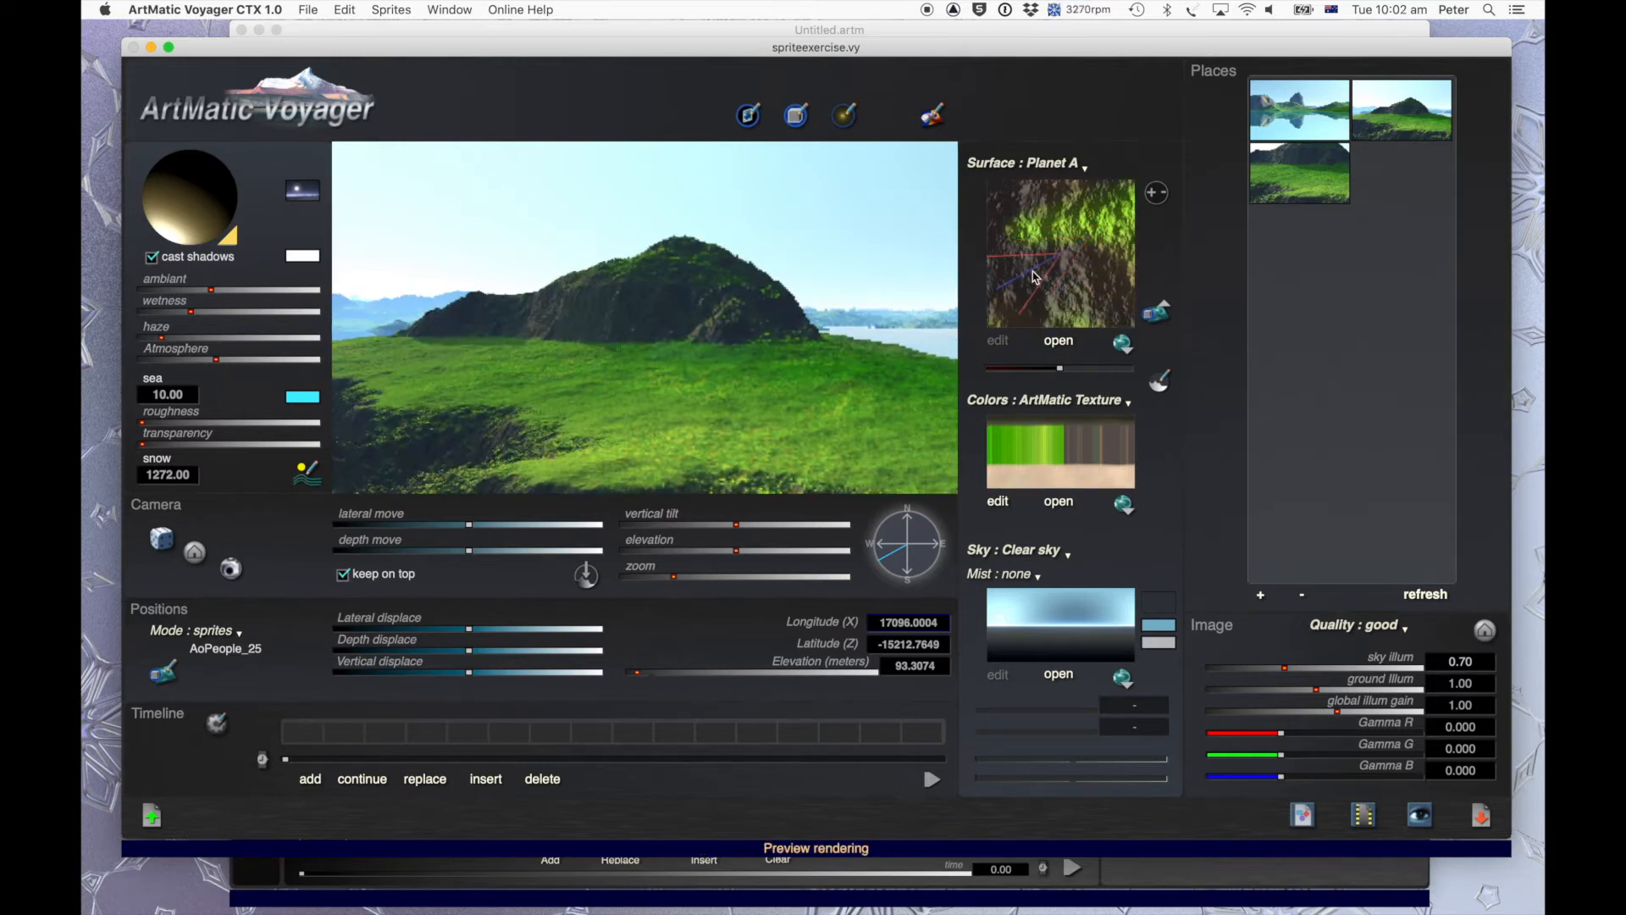
{"action": "left_click", "coordinate": [1027, 279]}
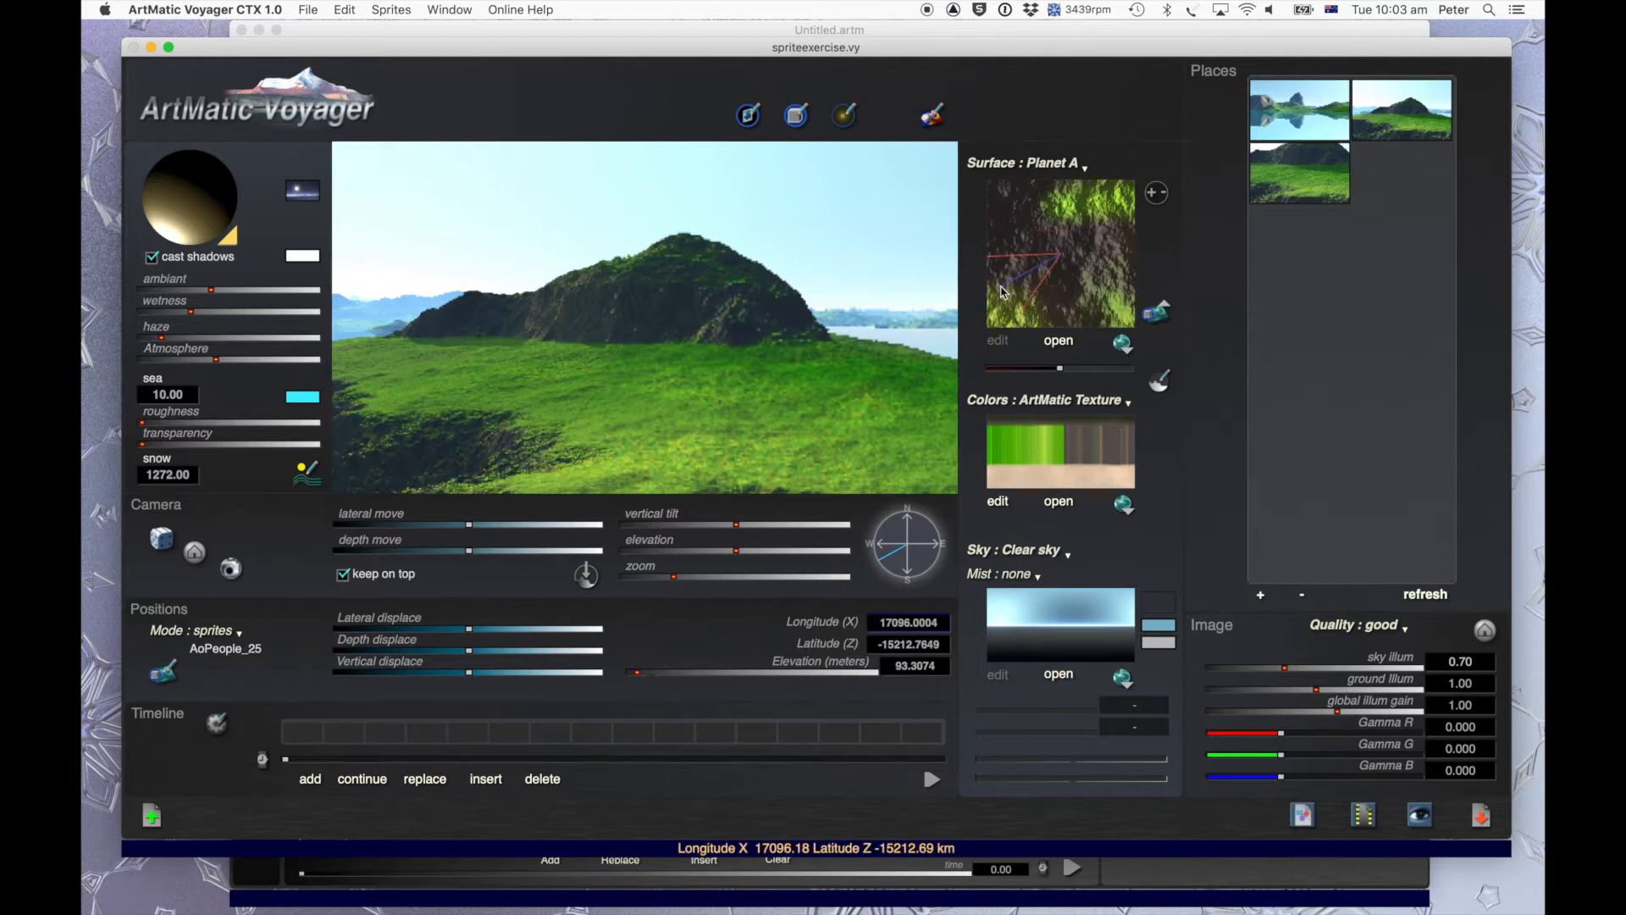
{"action": "left_click", "coordinate": [1001, 287]}
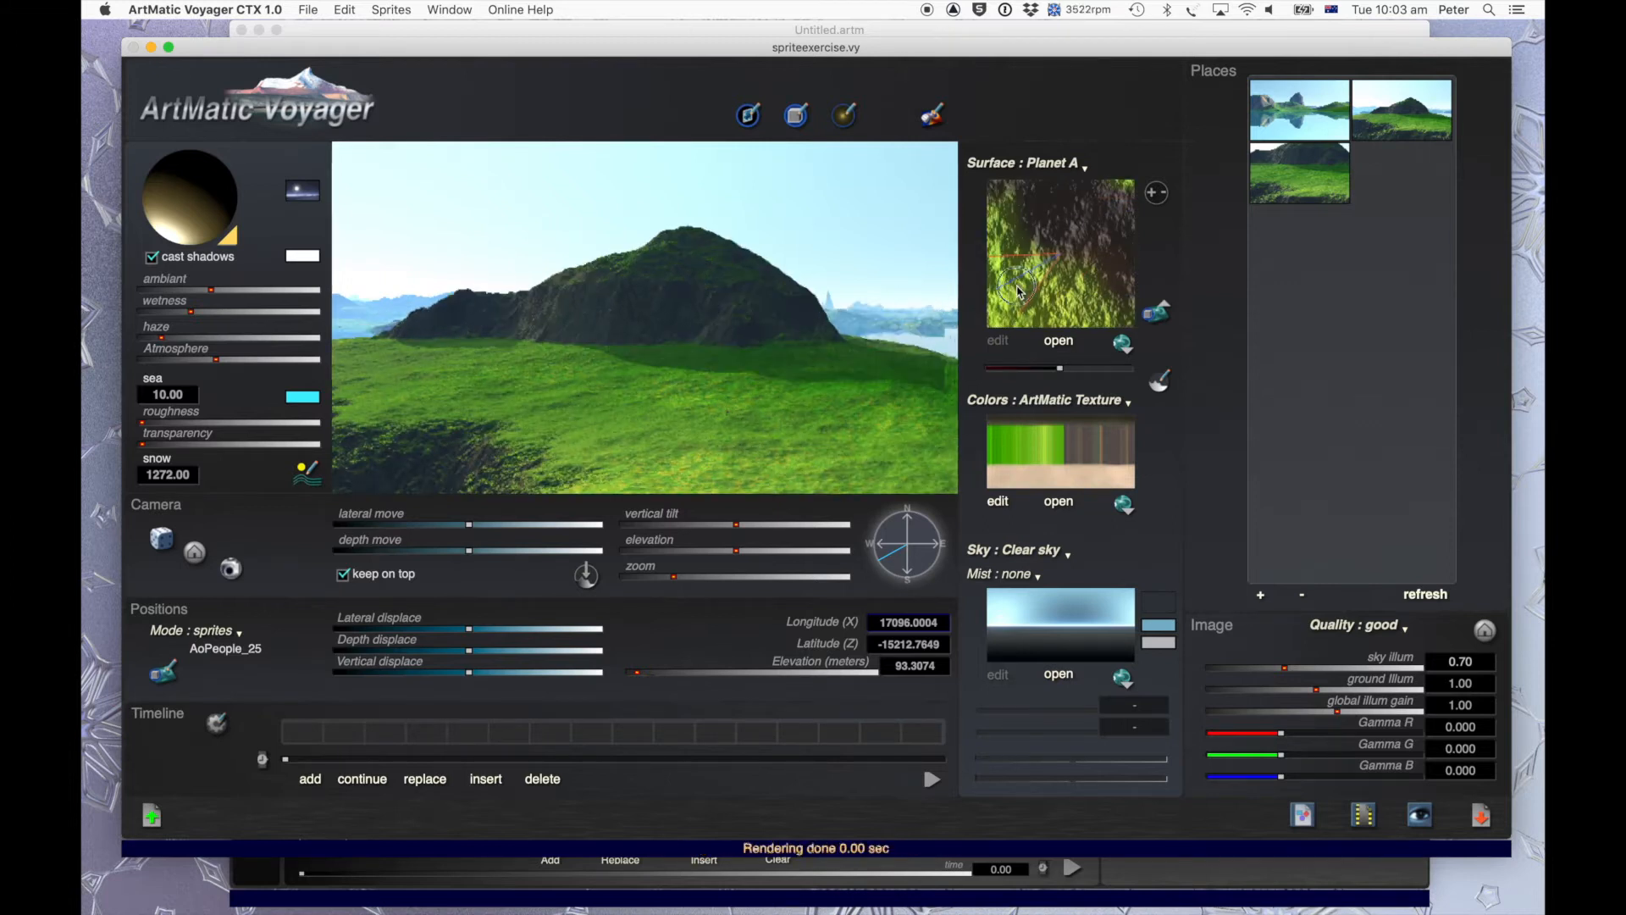
{"action": "left_click", "coordinate": [886, 568]}
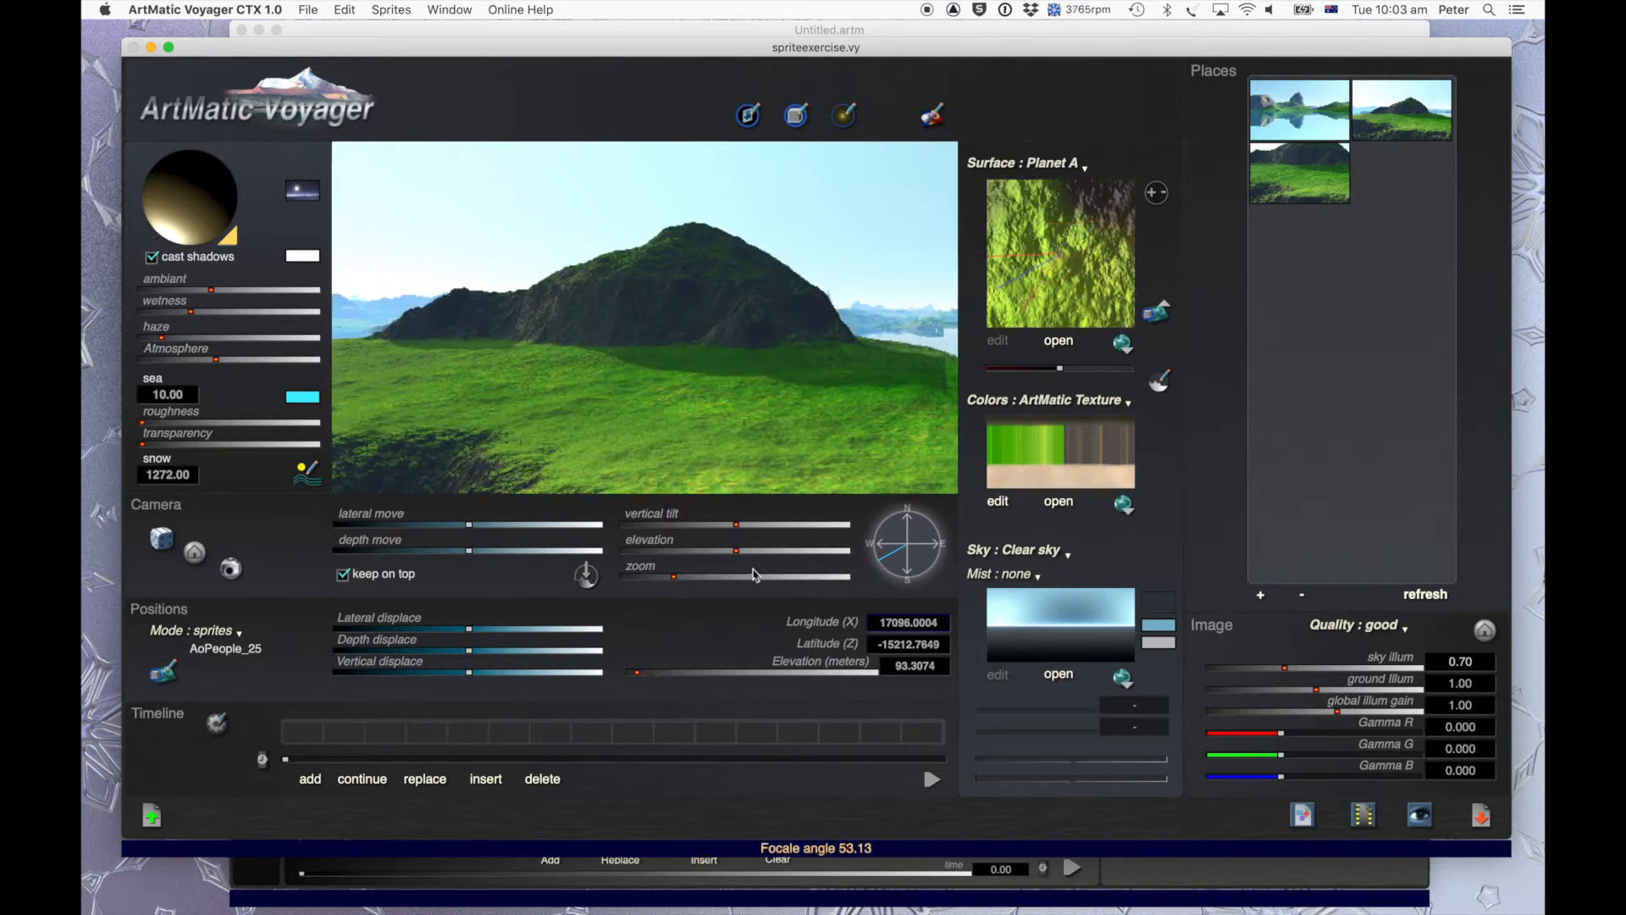
Lower the camera's elevation and advance it across the surface map toward the sprite, past about longitude 17096.08, latitude -15212.73.
{"action": "left_click_drag", "start_coordinate": [728, 551], "coordinate": [684, 551]}
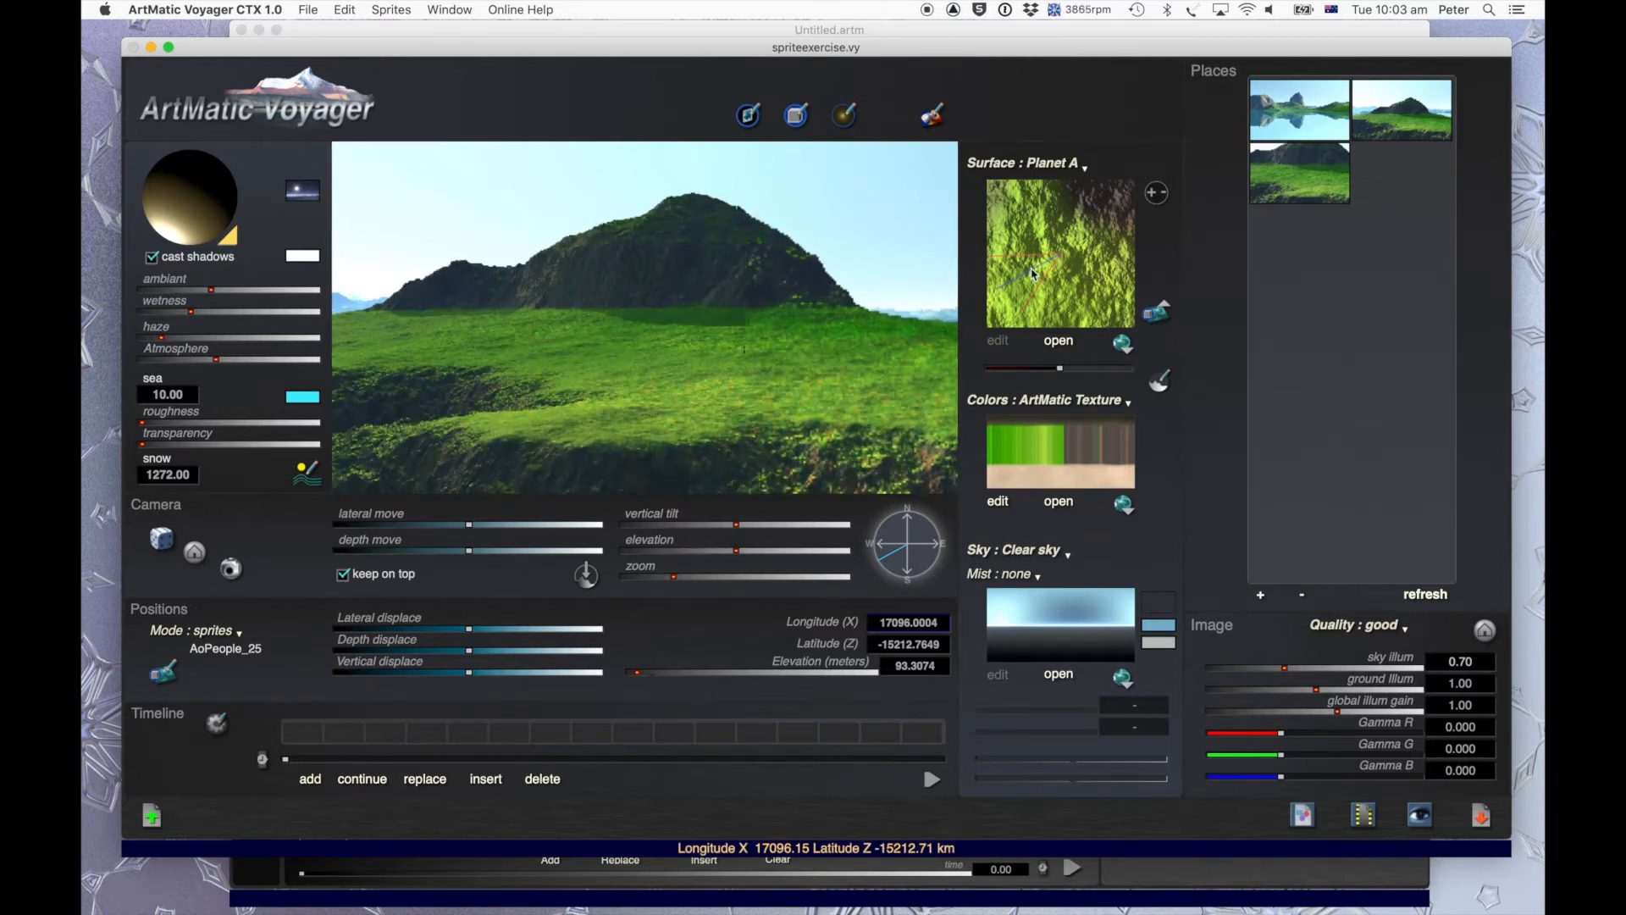
{"action": "left_click", "coordinate": [1031, 274]}
{"action": "left_click", "coordinate": [1011, 288]}
{"action": "left_click", "coordinate": [1013, 288]}
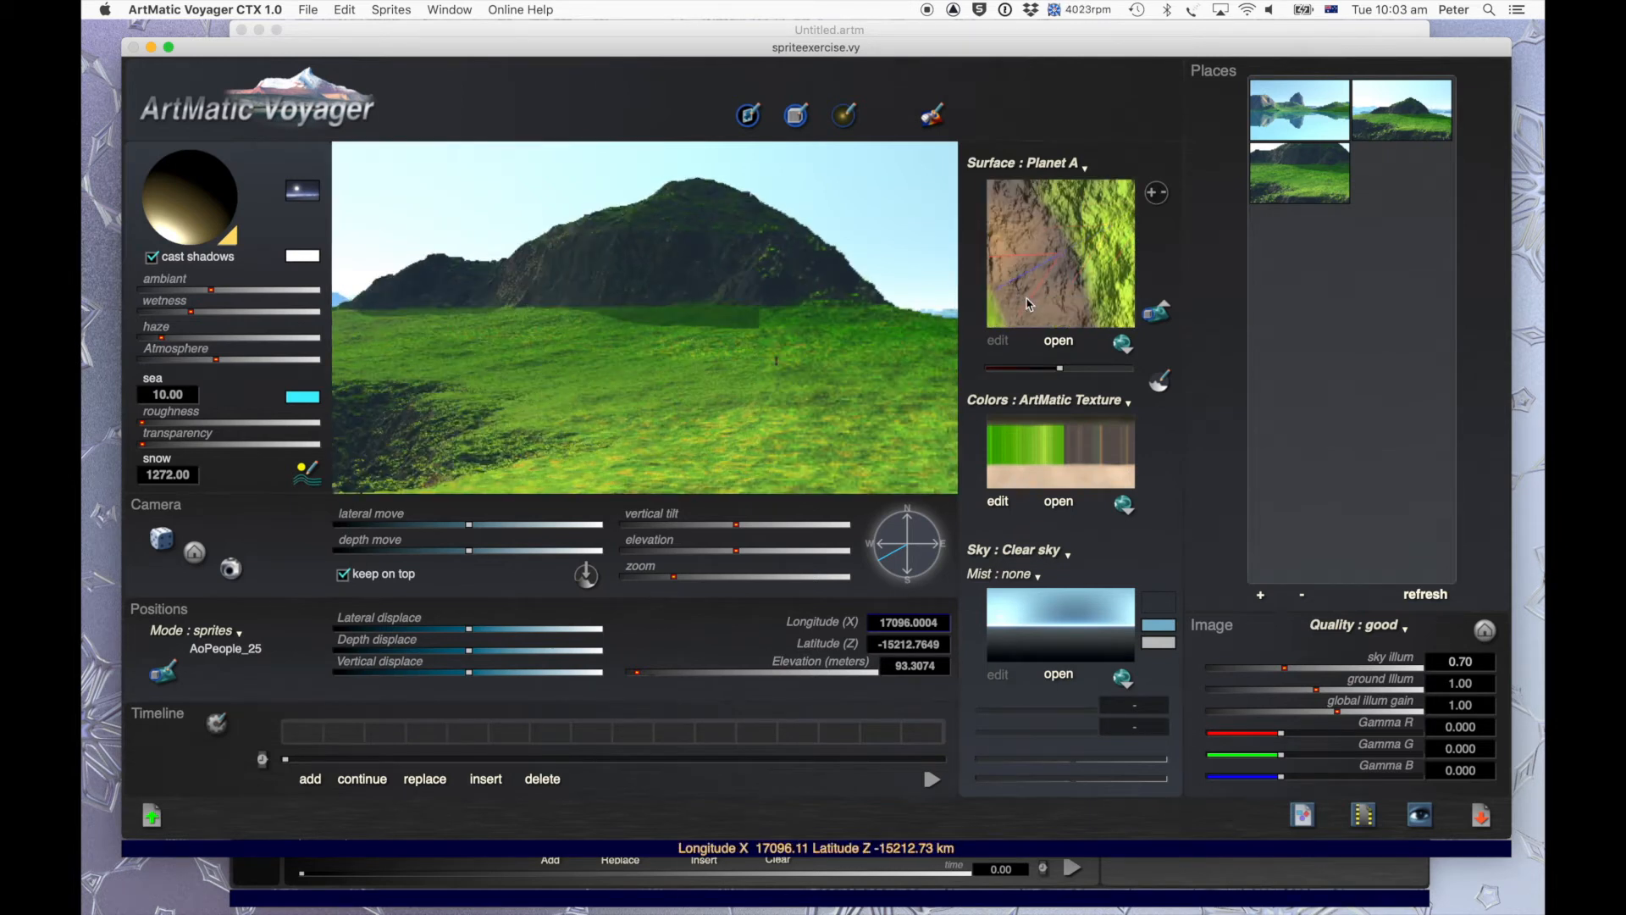
{"action": "left_click", "coordinate": [1030, 271]}
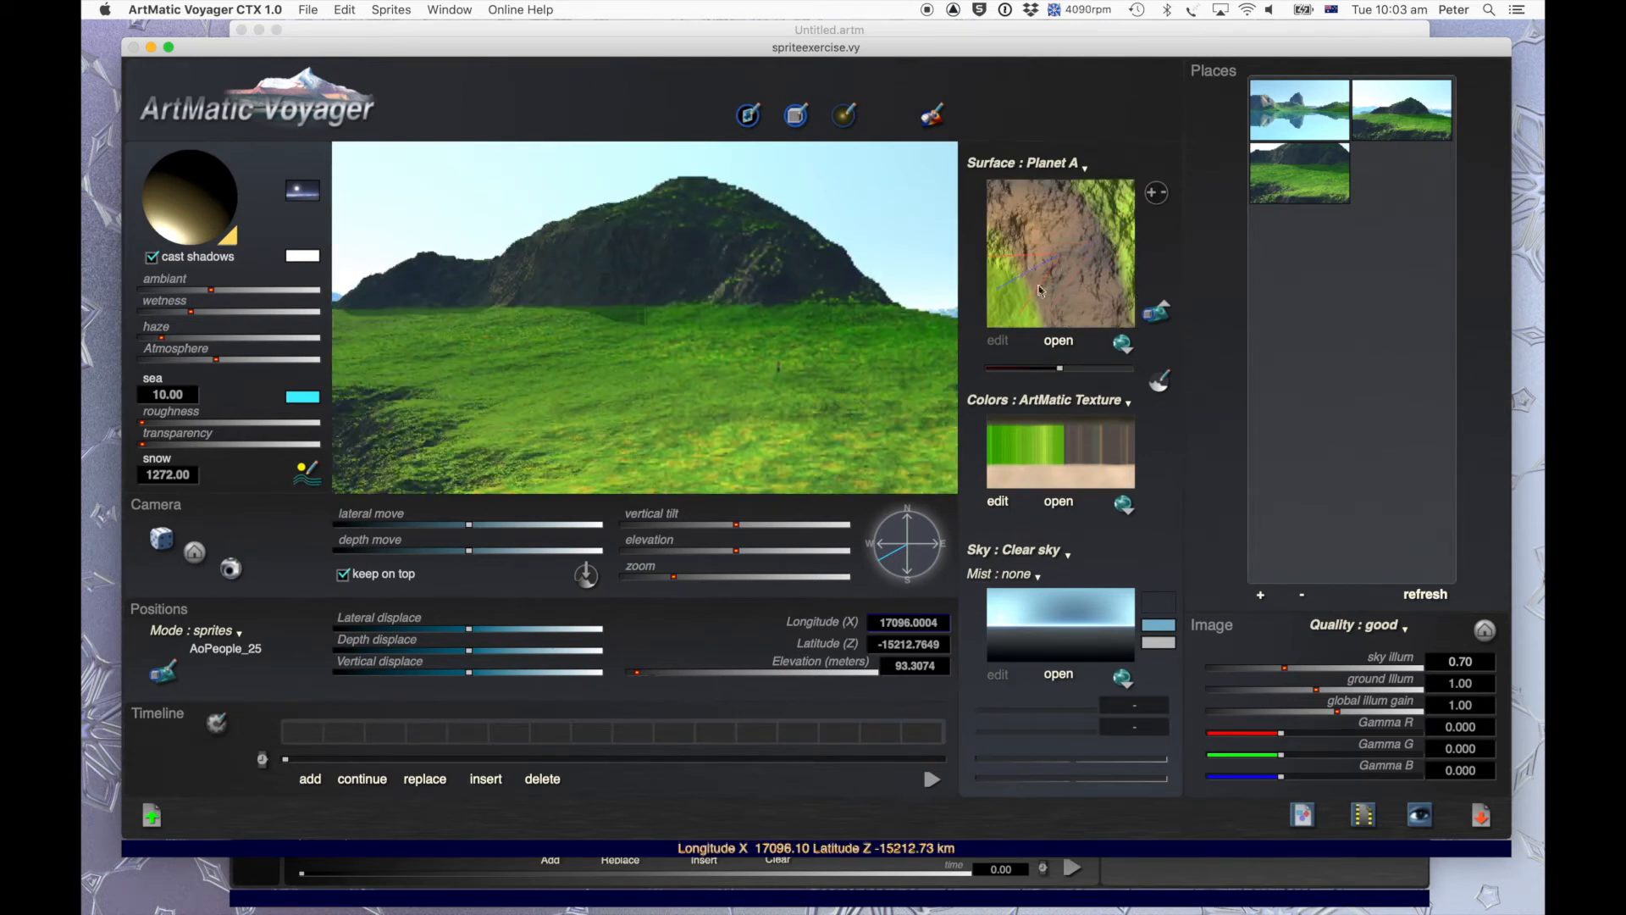
{"action": "left_click", "coordinate": [1035, 250]}
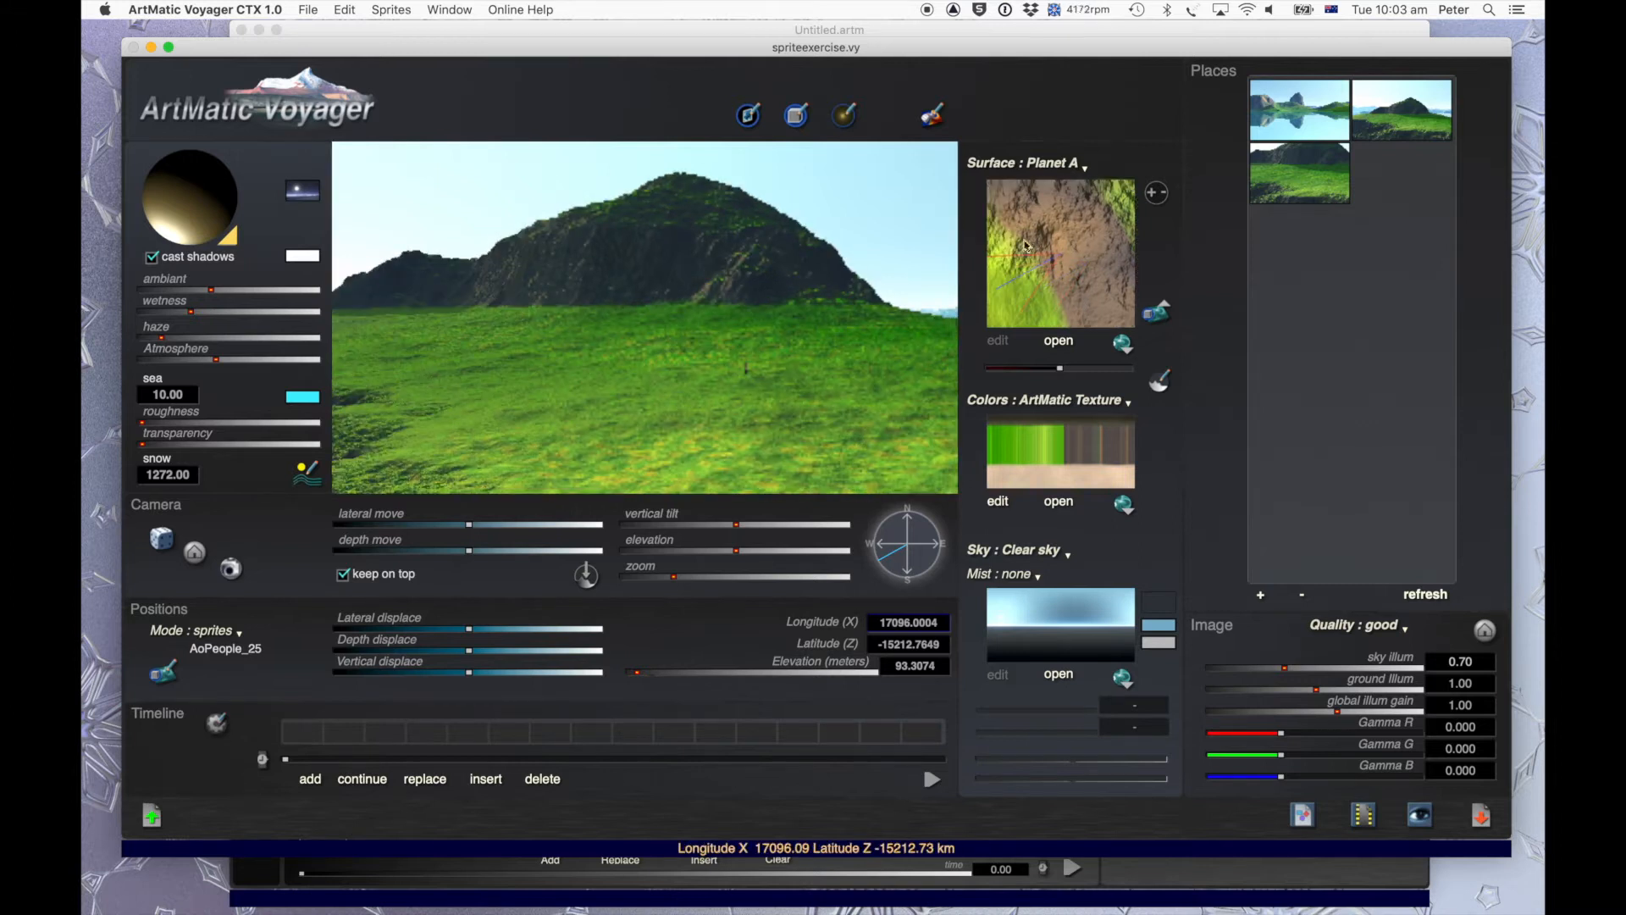
{"action": "left_click", "coordinate": [1005, 271]}
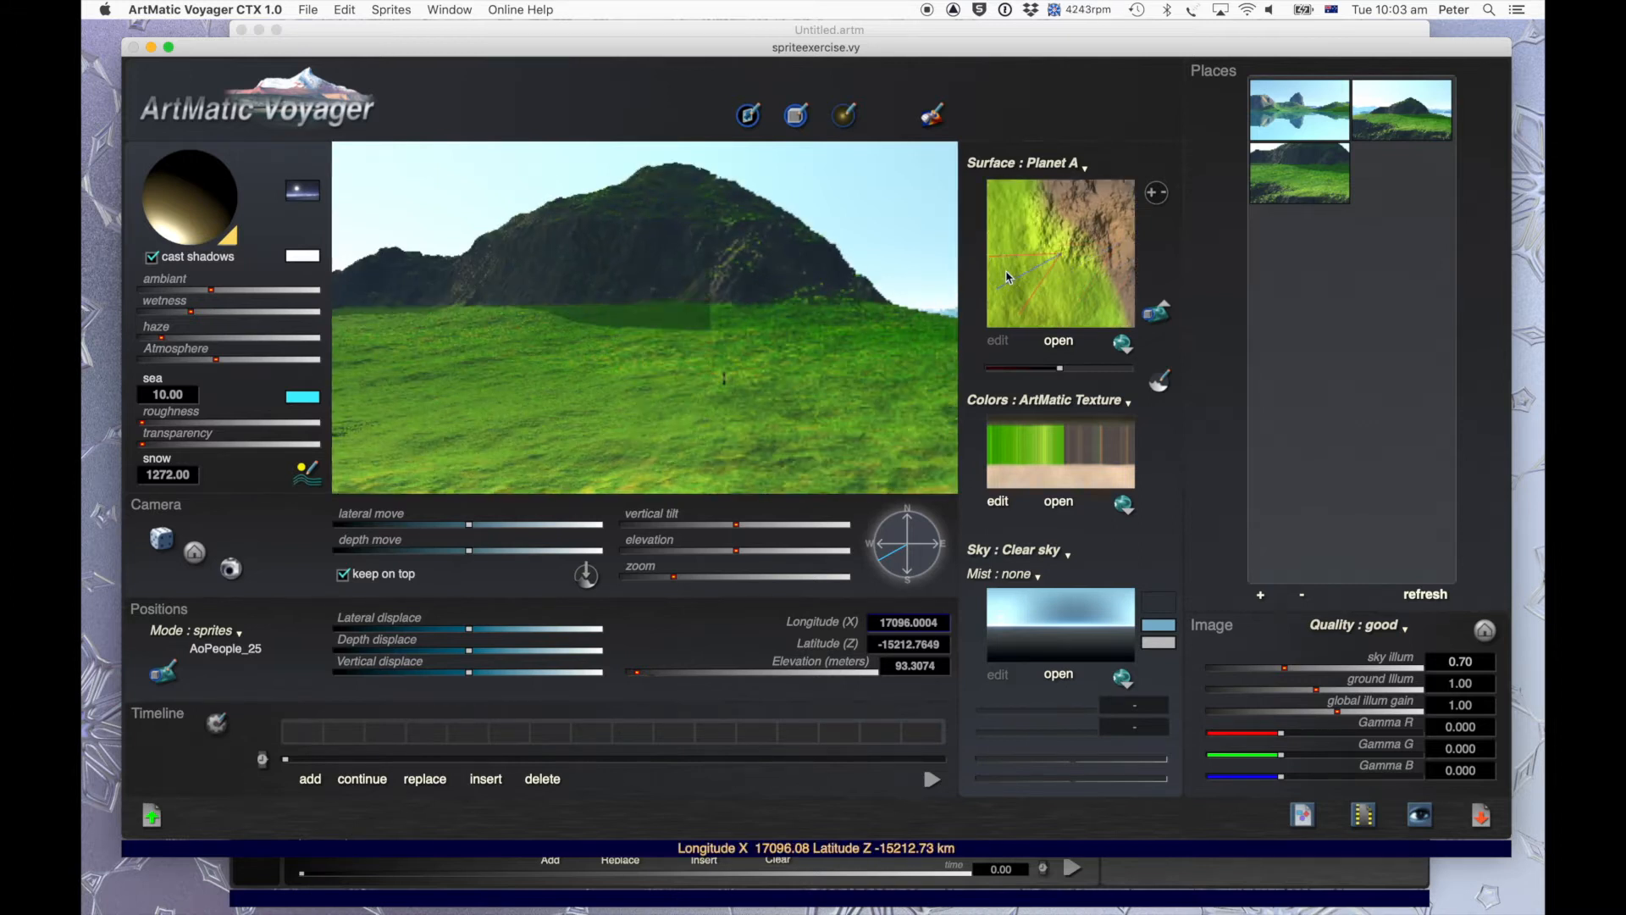
{"action": "left_click", "coordinate": [1005, 271]}
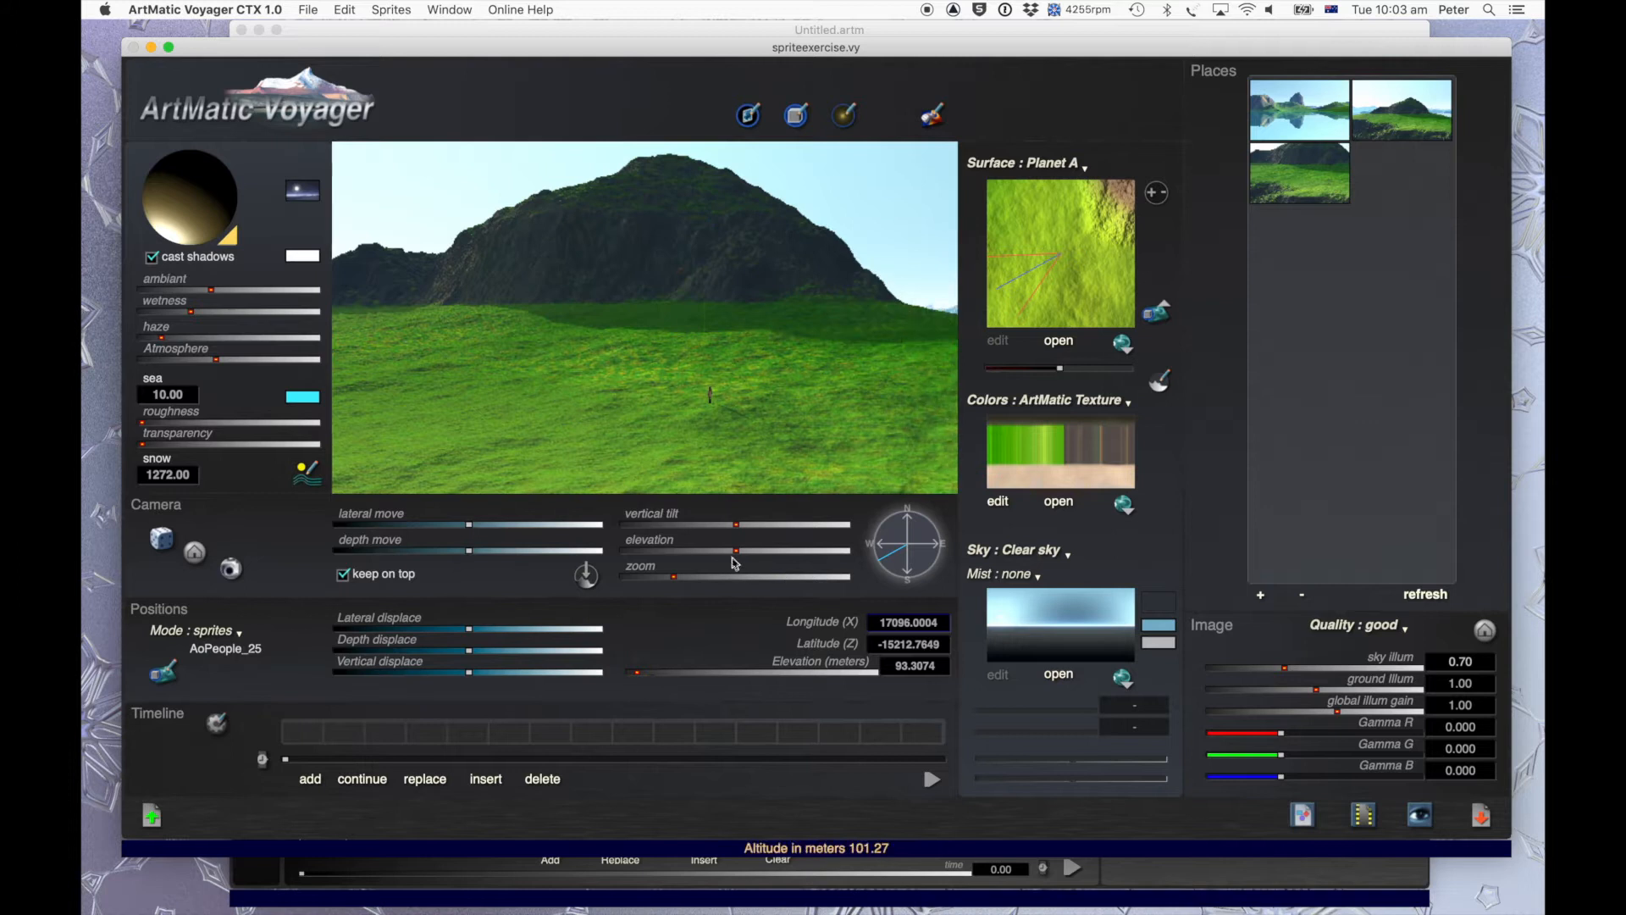
Lower the camera's elevation and move it across the surface map to just behind the sprite, at about longitude 17096.03, latitude -15212.75.
{"action": "left_click_drag", "start_coordinate": [726, 546], "coordinate": [714, 542]}
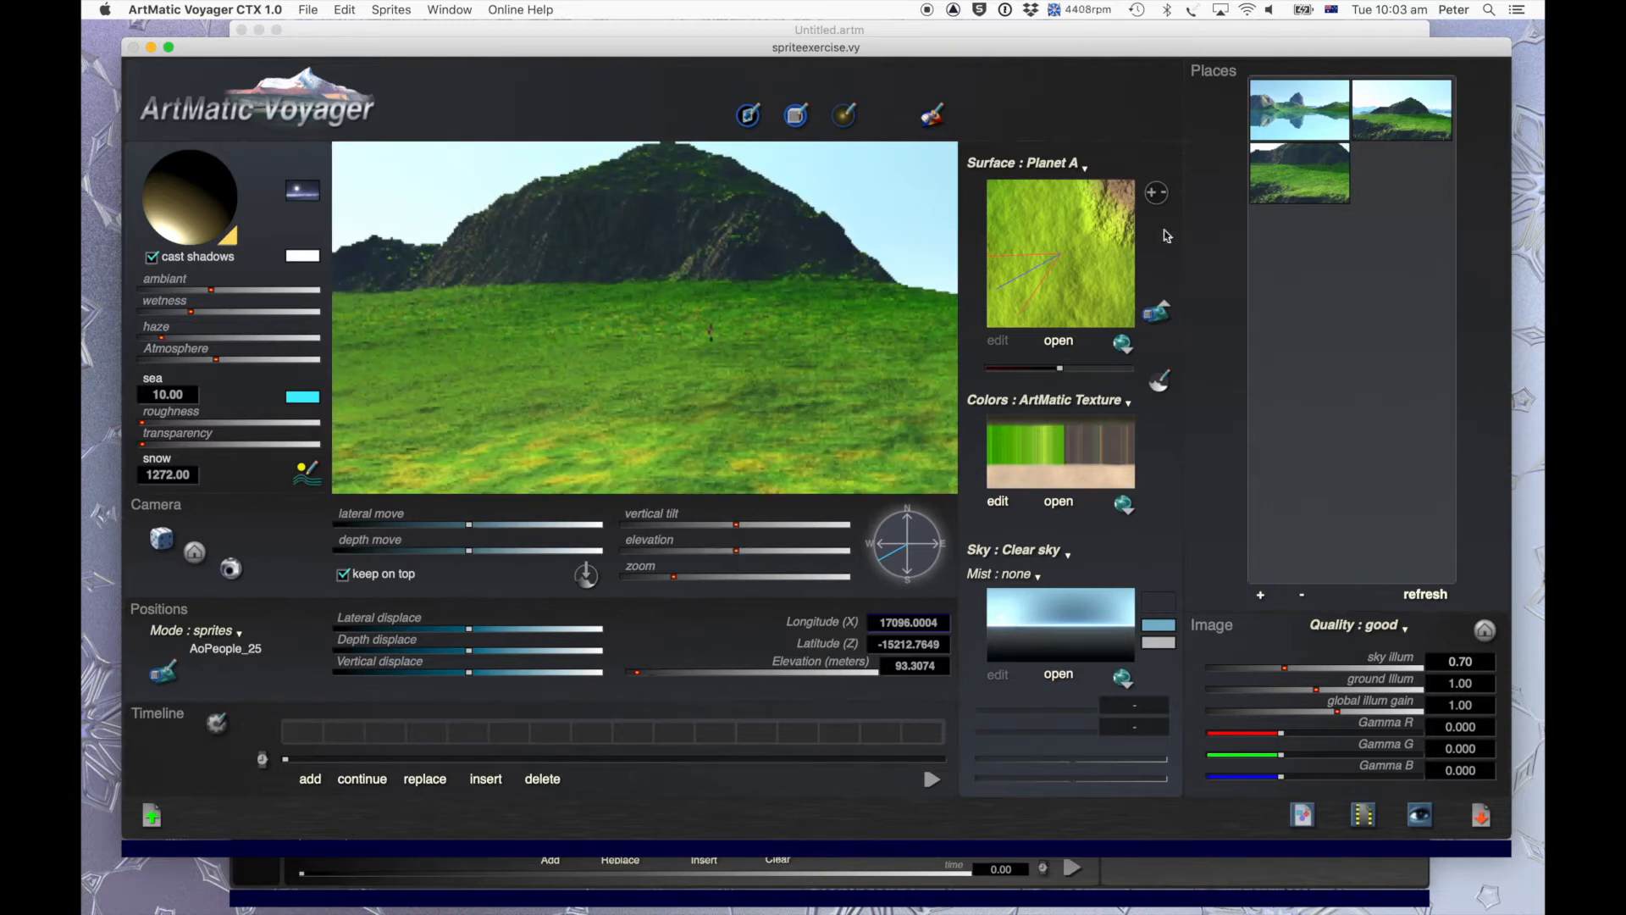
{"action": "left_click", "coordinate": [1029, 268]}
{"action": "left_click", "coordinate": [996, 293]}
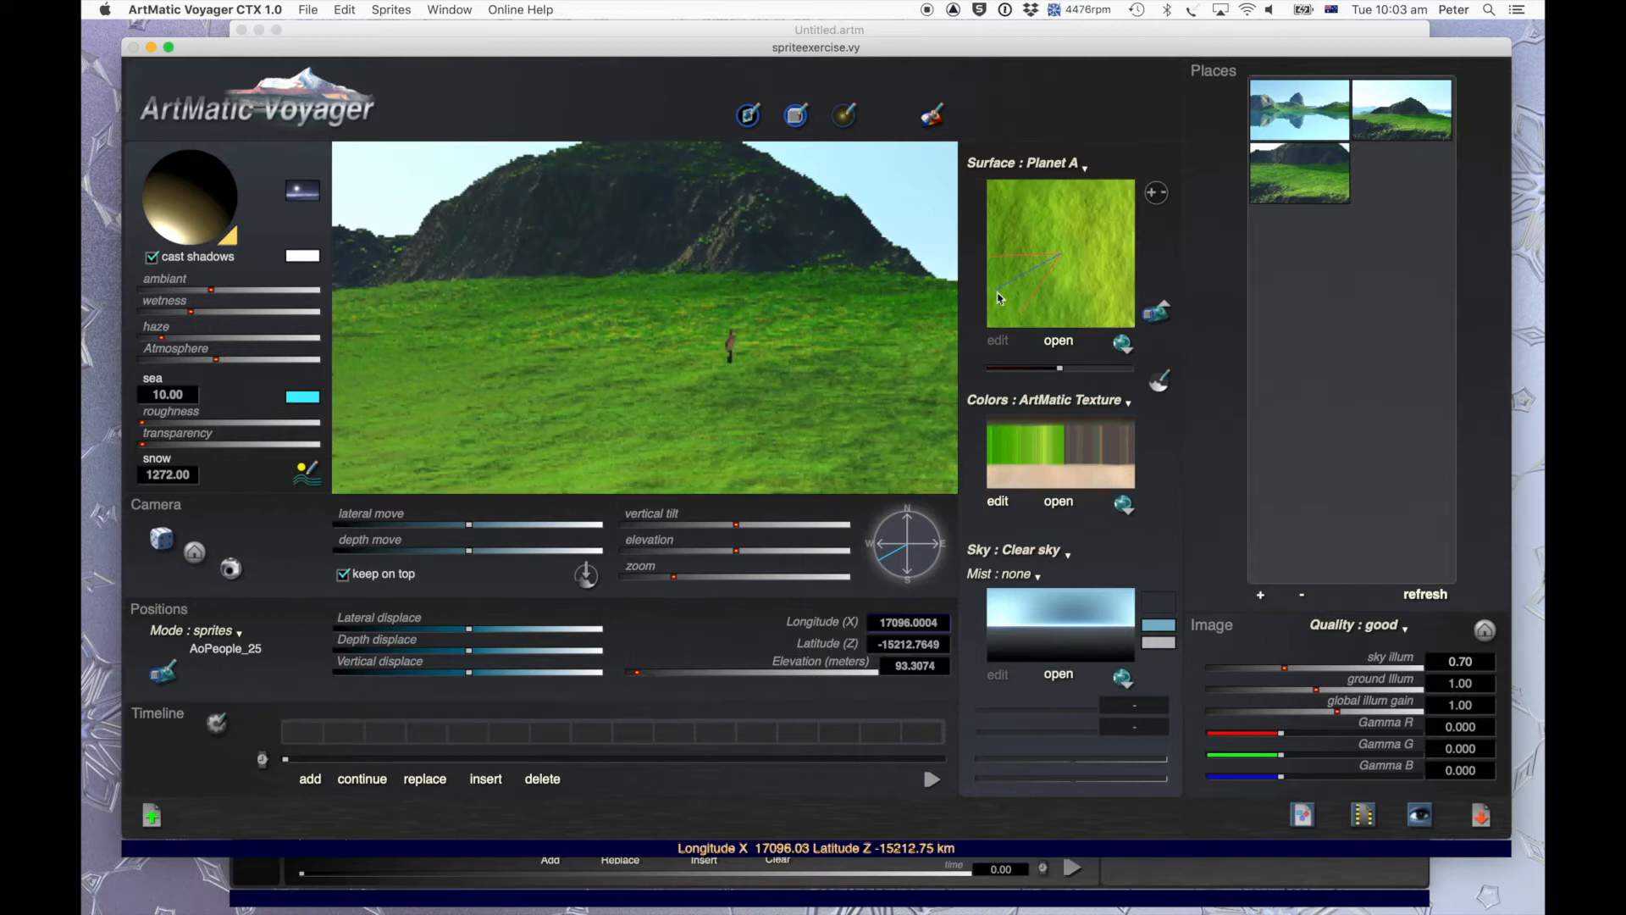
{"action": "left_click", "coordinate": [1011, 298]}
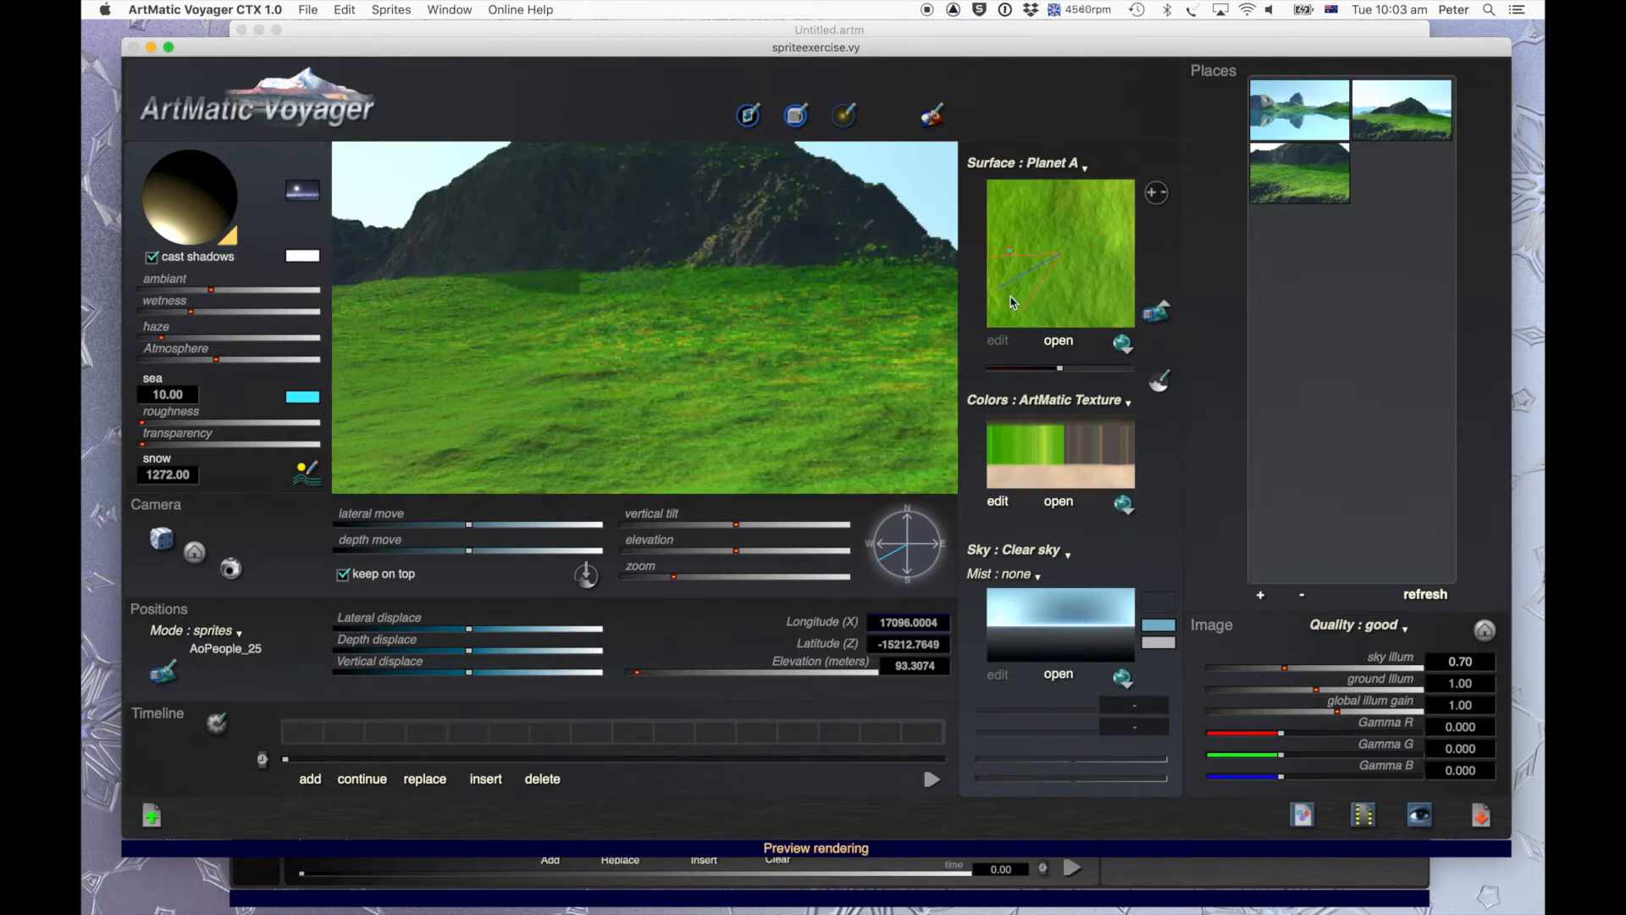
{"action": "left_click", "coordinate": [1058, 243]}
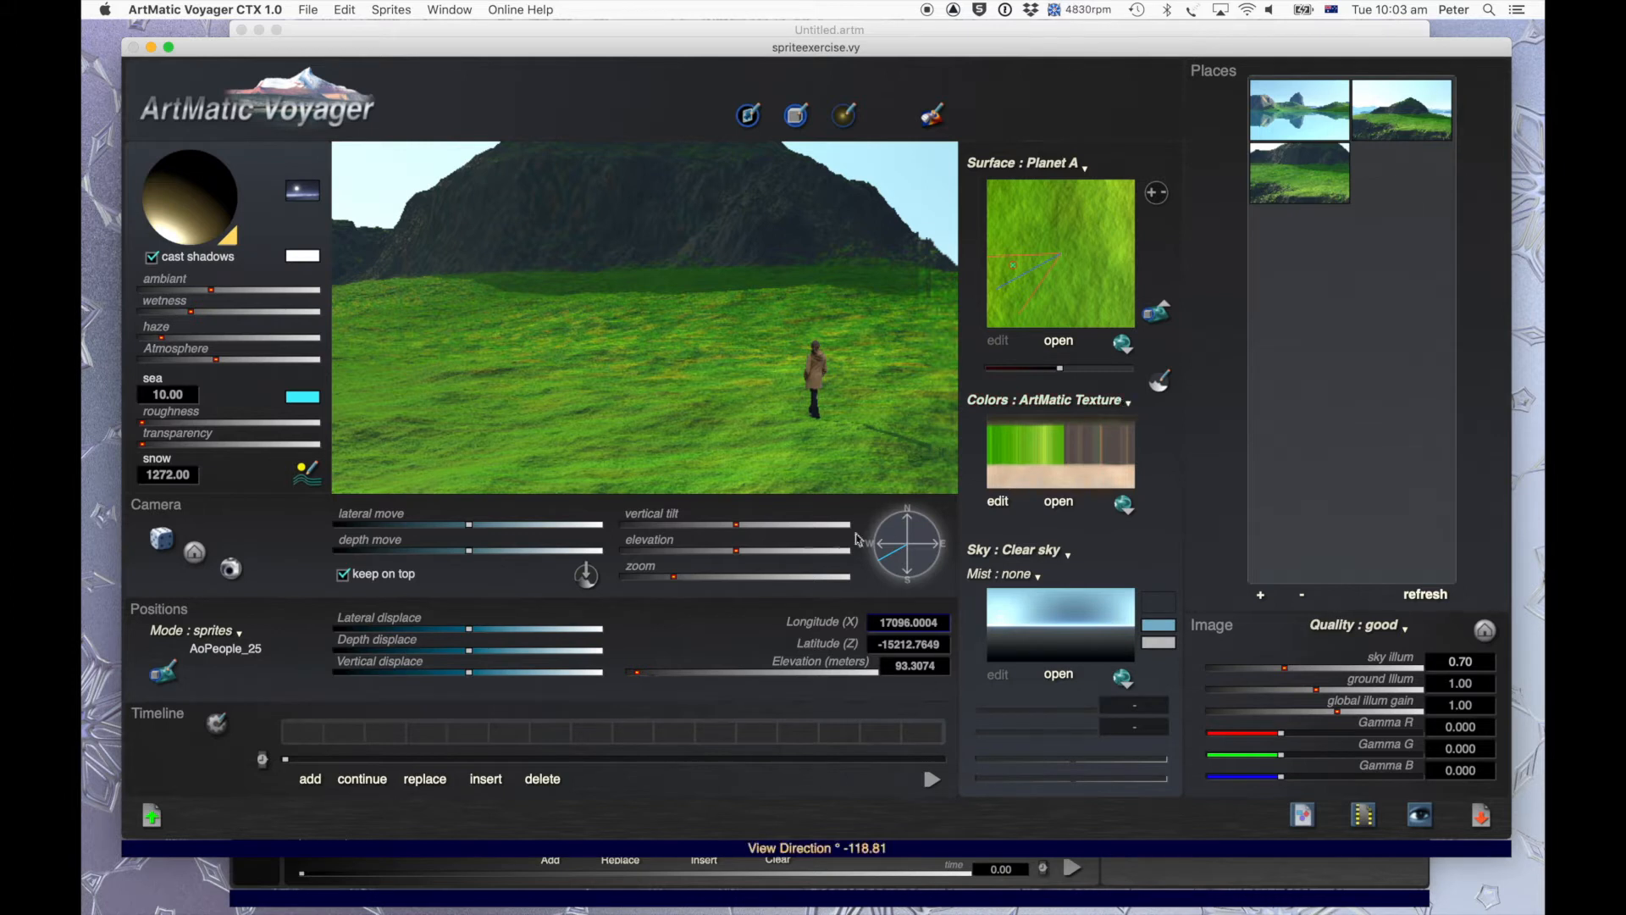
Frame the person sprite closer to the centre by adjusting the vertical tilt, turning the view direction westward and zooming in slightly.
{"action": "left_click_drag", "start_coordinate": [737, 526], "coordinate": [736, 525]}
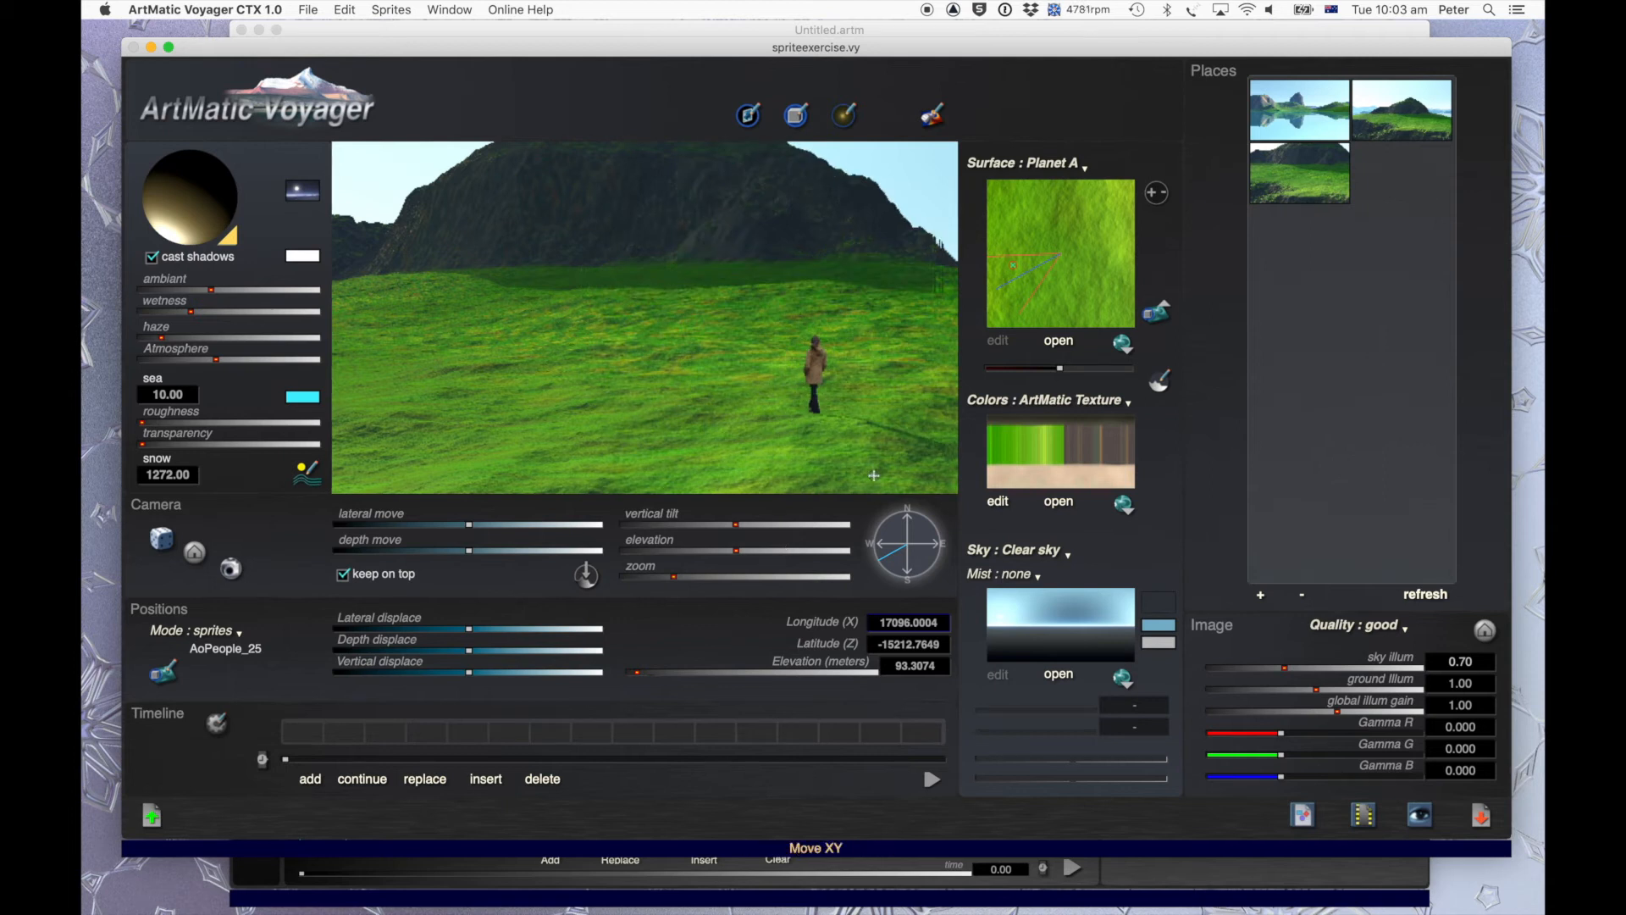
{"action": "left_click", "coordinate": [878, 559]}
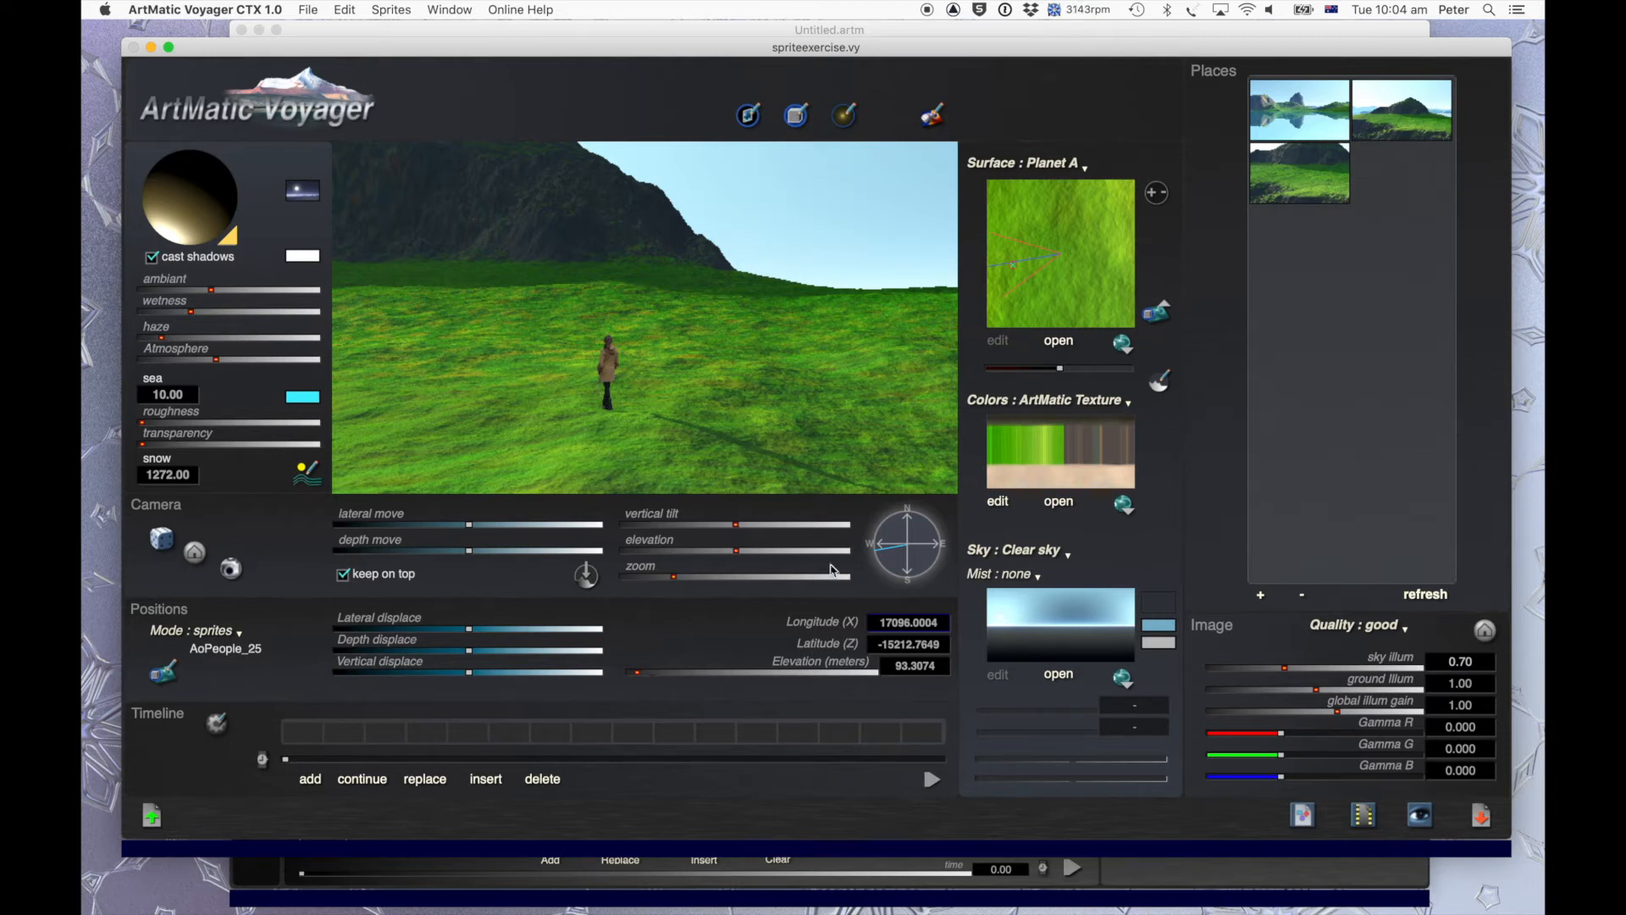
{"action": "left_click_drag", "start_coordinate": [690, 575], "coordinate": [694, 577]}
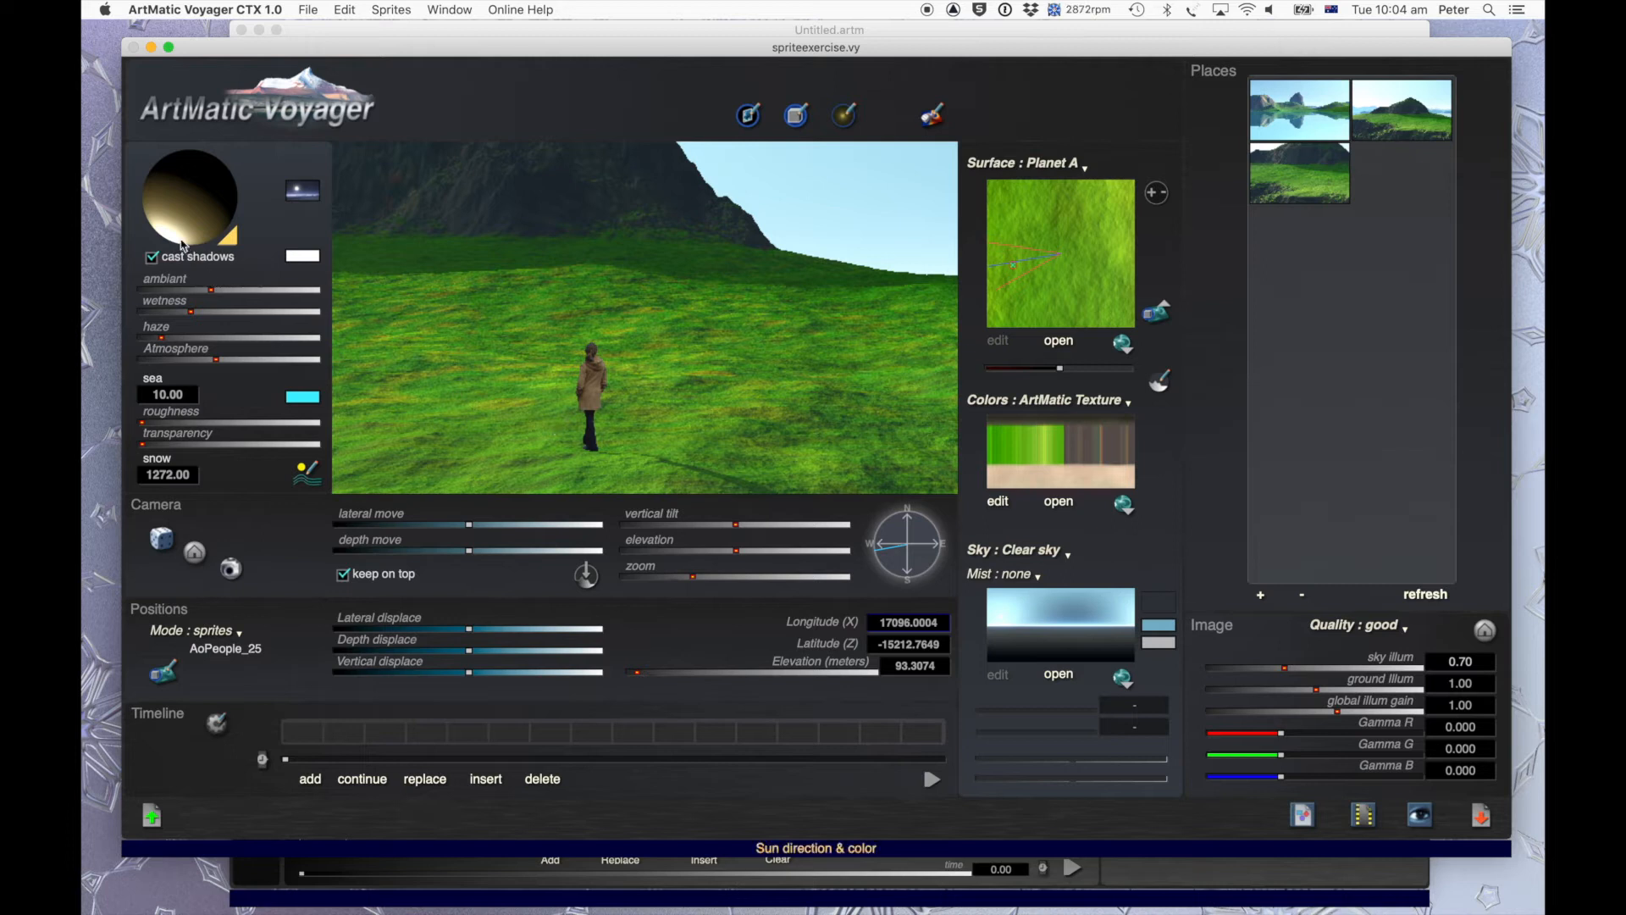
Raise the sun's direction so the person and the slope are brightly lit with a short shadow.
{"action": "left_click_drag", "start_coordinate": [227, 228], "coordinate": [179, 222]}
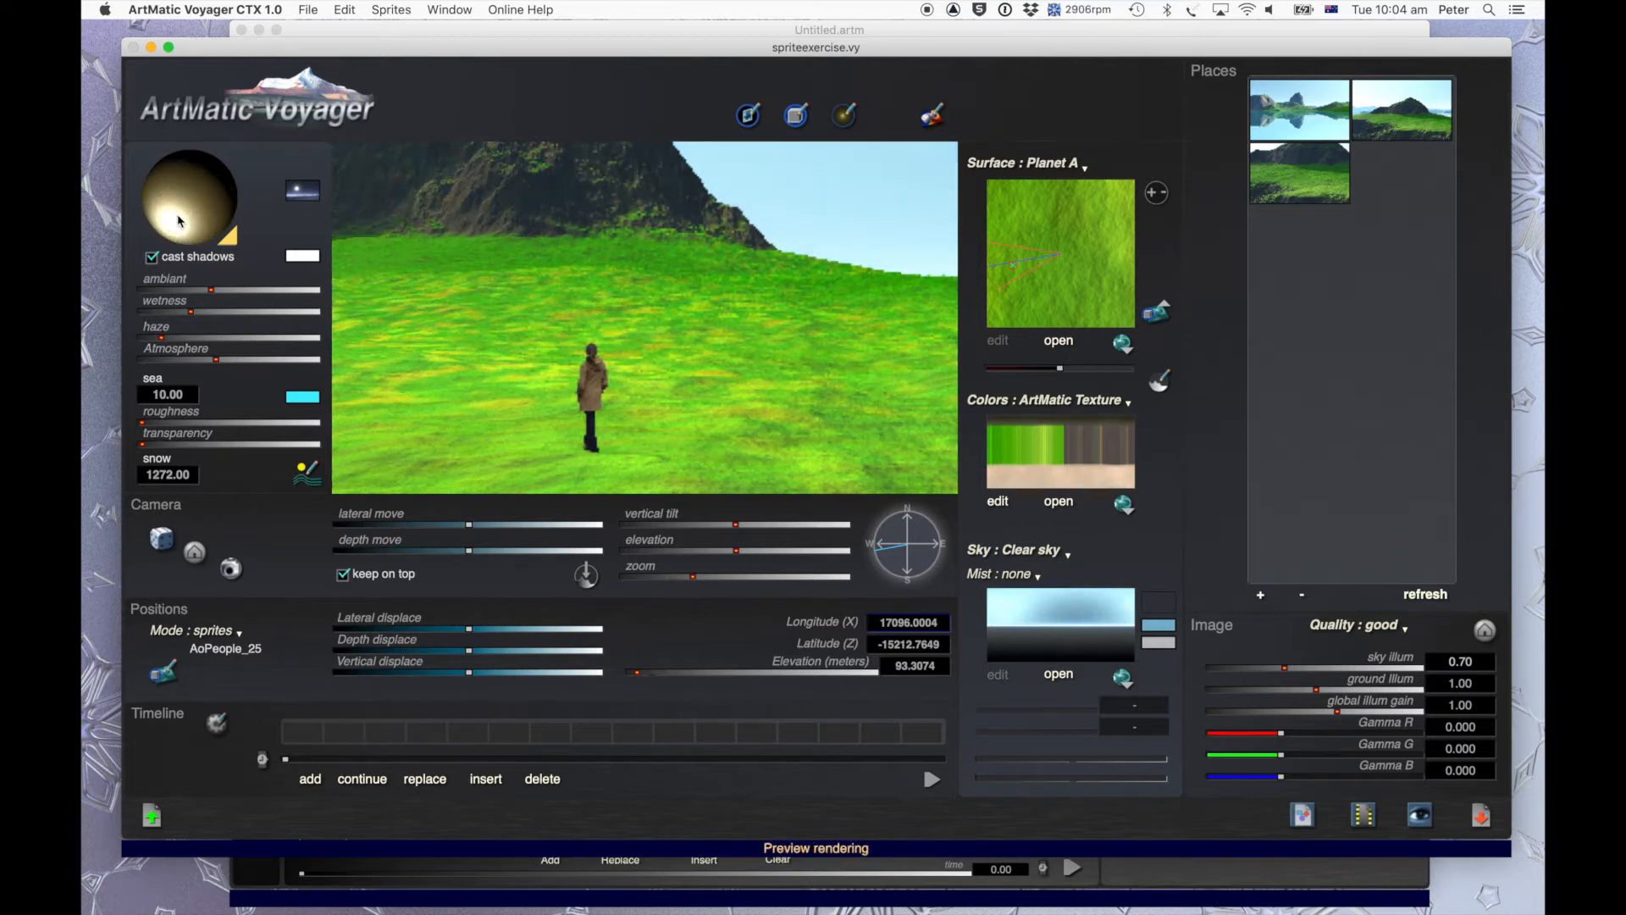
{"action": "left_click_drag", "start_coordinate": [179, 222], "coordinate": [188, 219]}
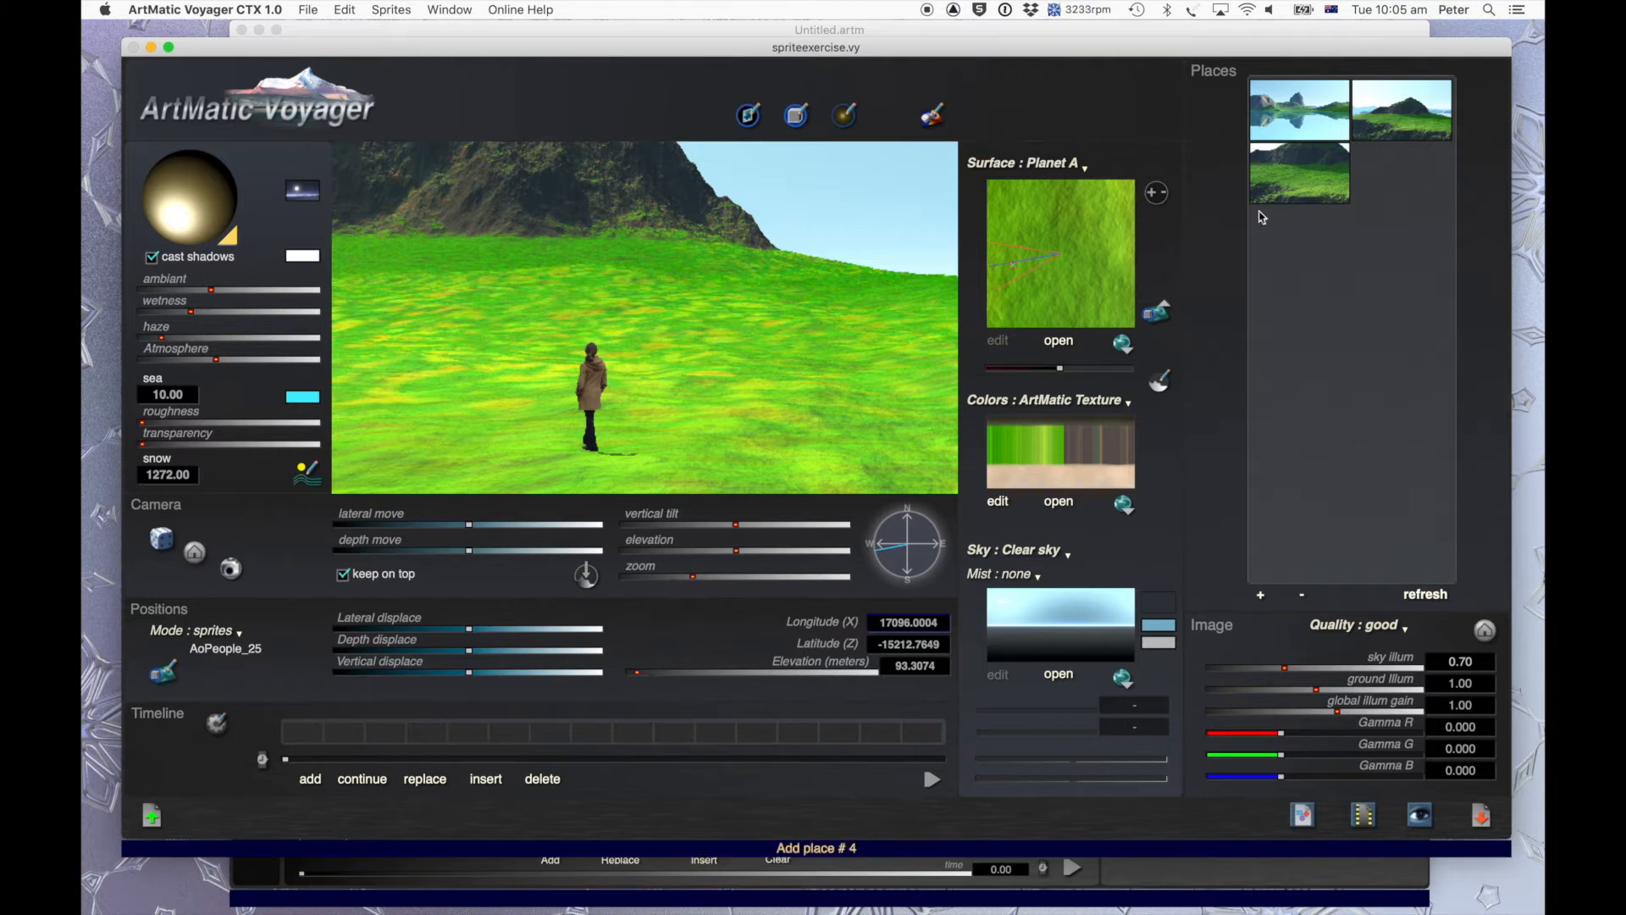
Recall the second saved place and remove the person sprite in the sprite editor.
{"action": "left_click", "coordinate": [1419, 127]}
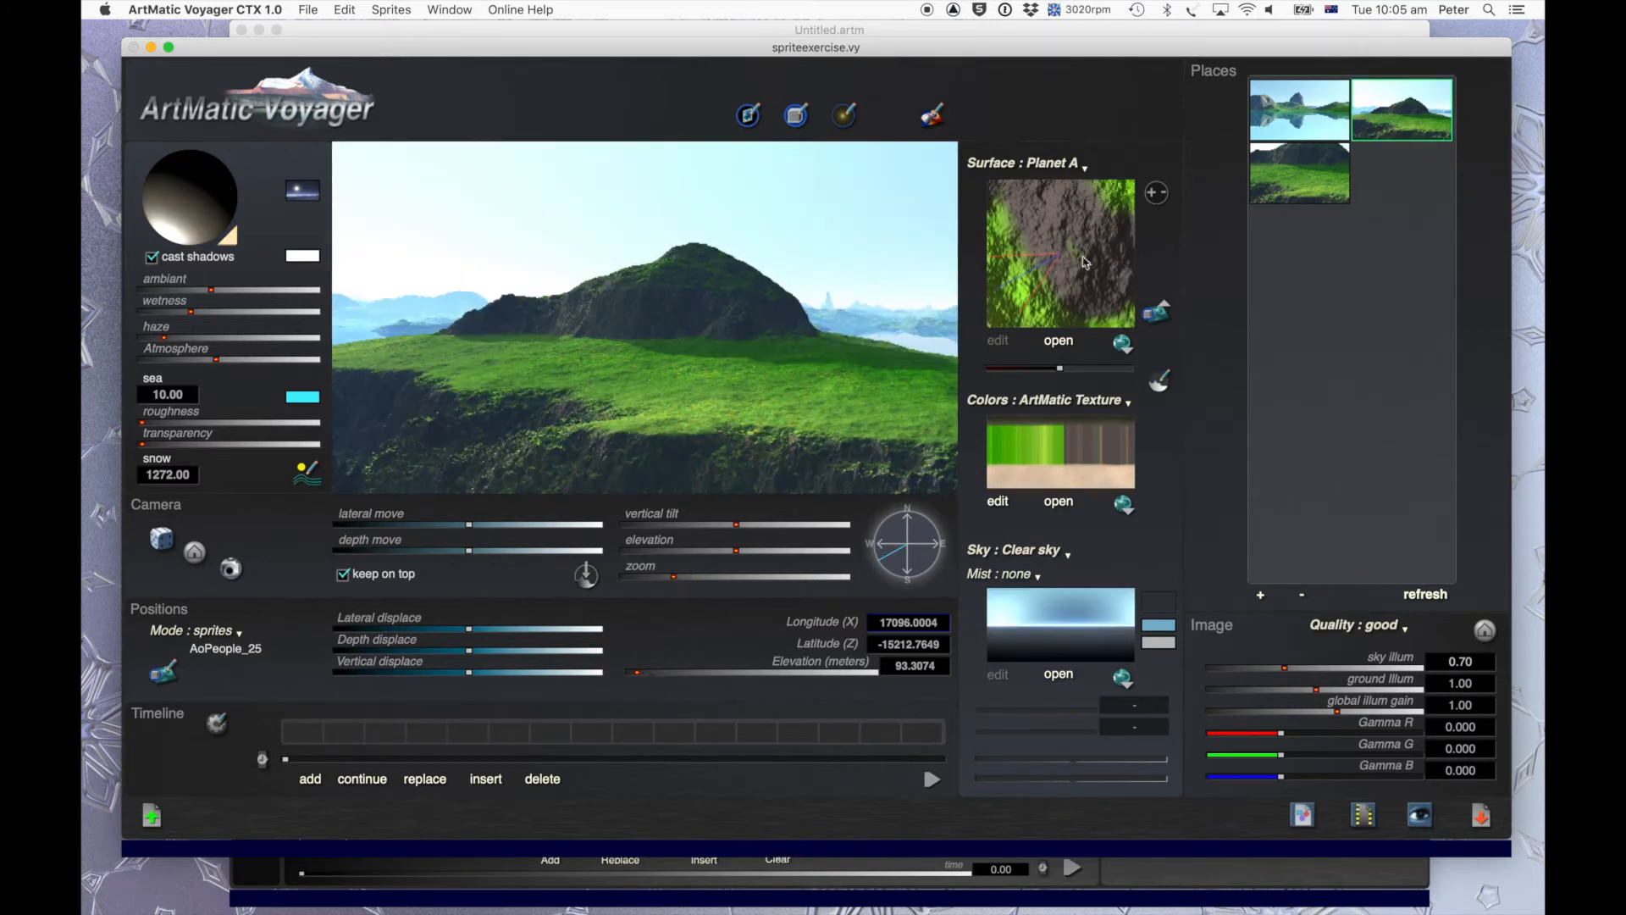
{"action": "key", "text": "s"}
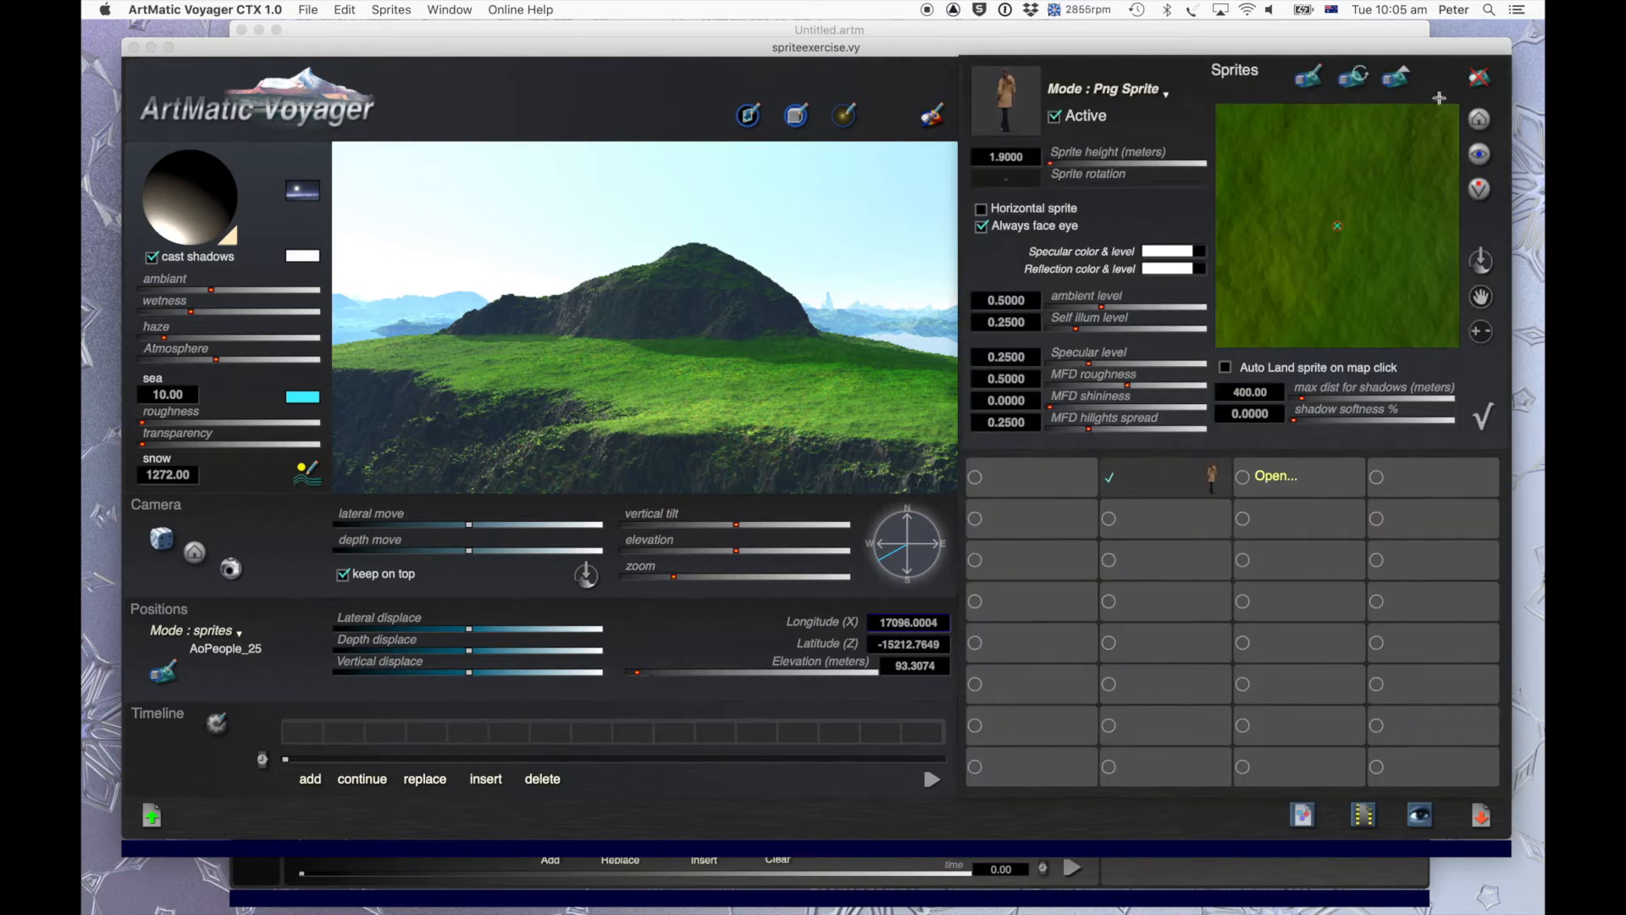
{"action": "left_click", "coordinate": [1479, 78]}
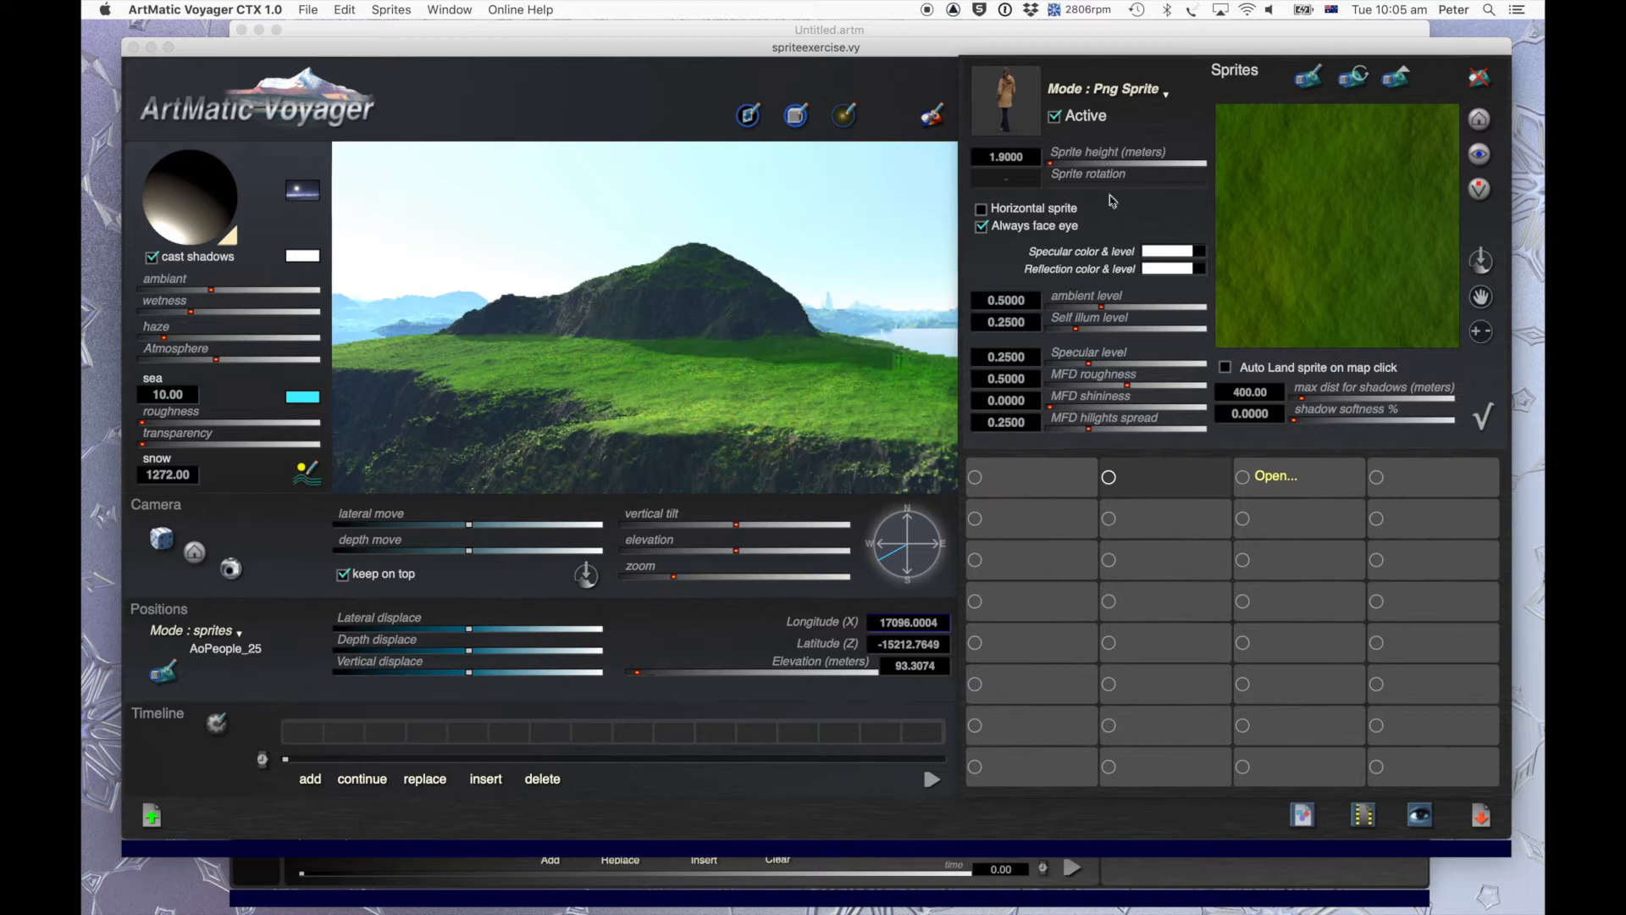
Load pinegrove8png.png as a new sprite in the third slot.
{"action": "left_click", "coordinate": [1245, 488]}
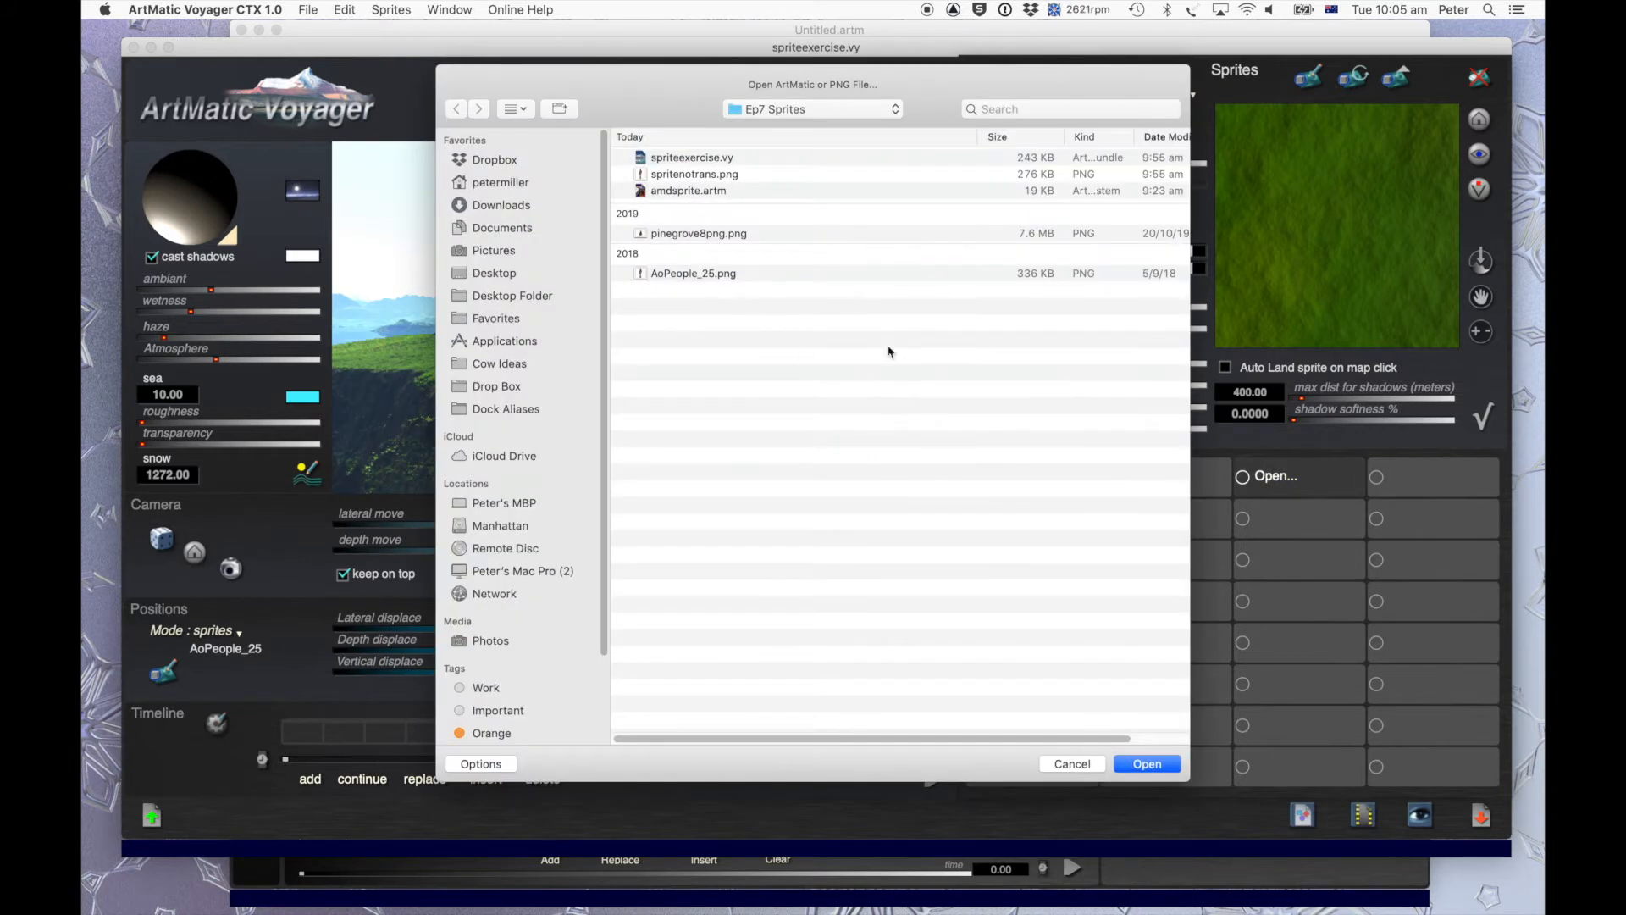
{"action": "left_click", "coordinate": [722, 236]}
{"action": "left_click", "coordinate": [1150, 768]}
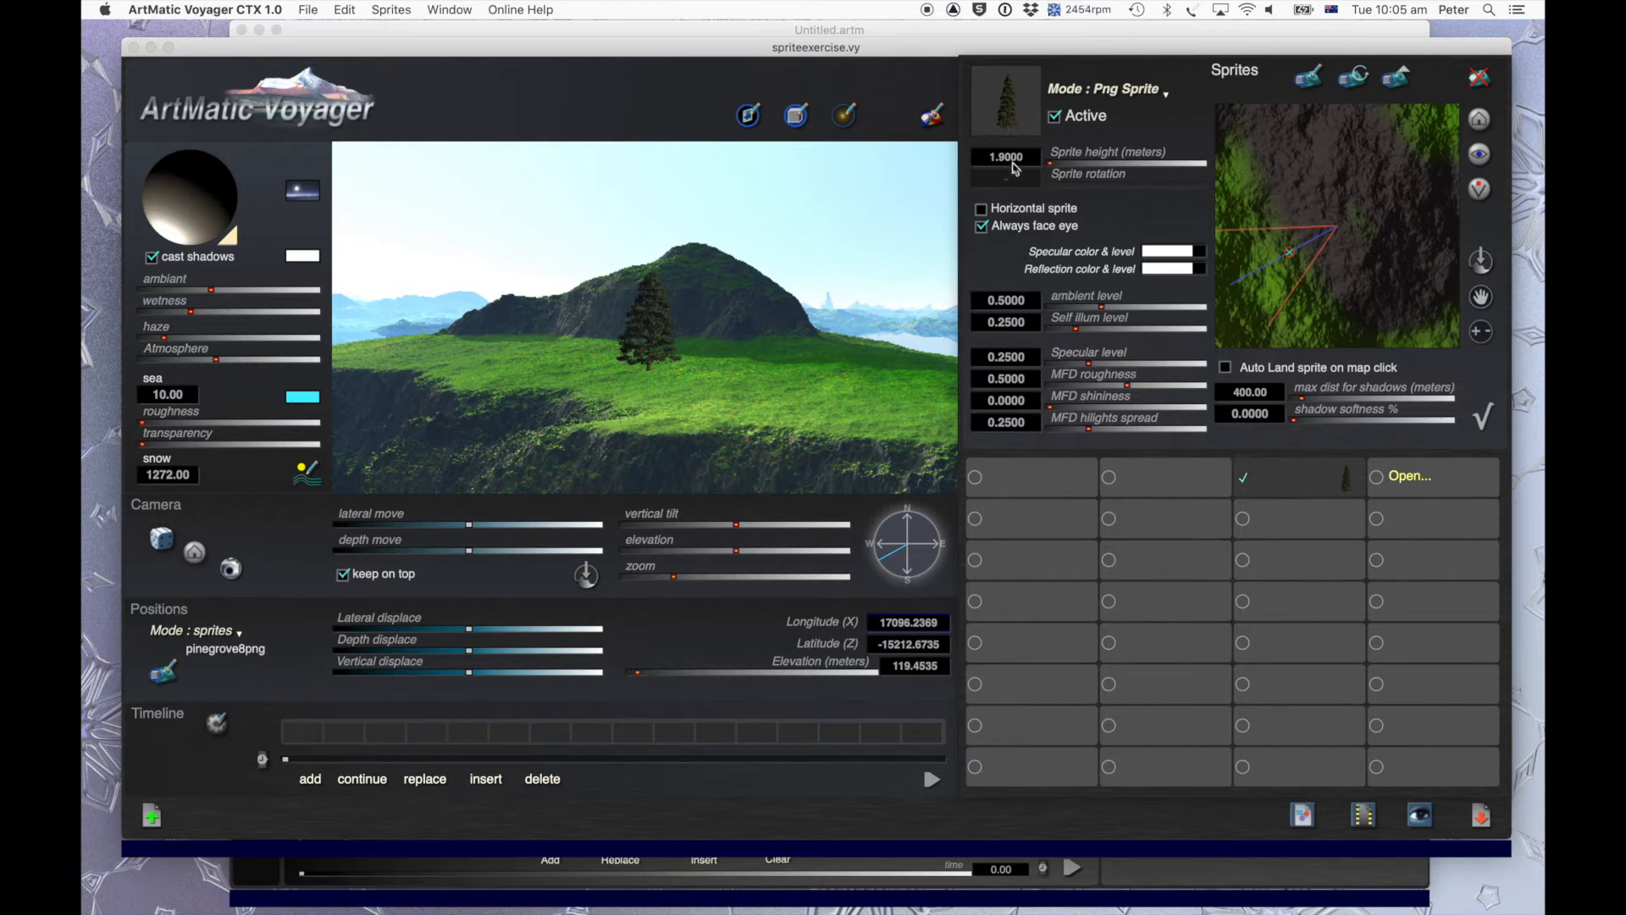
Set the pine tree sprite's height to 40 meters.
{"action": "left_click_drag", "start_coordinate": [1012, 159], "coordinate": [1218, 314]}
{"action": "type", "text": "40"}
{"action": "key", "text": "Return"}
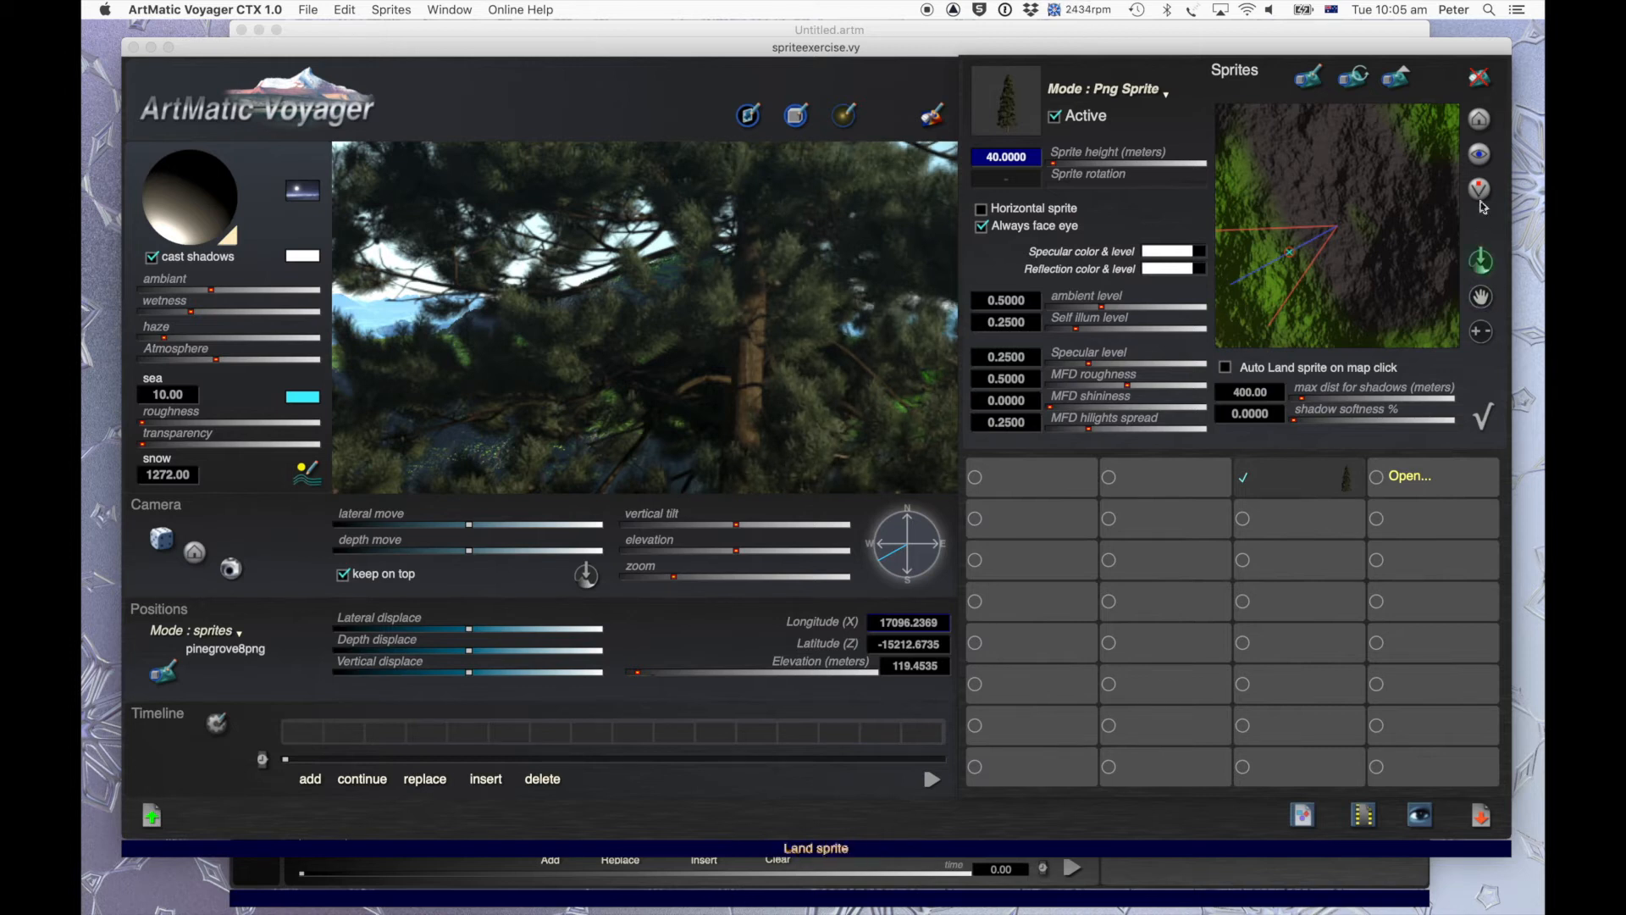
Widen the sprite map, place the pine at about longitude 17096.05, latitude -15212.73, and land it on the terrain.
{"action": "left_click_drag", "start_coordinate": [1482, 299], "coordinate": [1487, 342]}
{"action": "left_click", "coordinate": [1253, 280]}
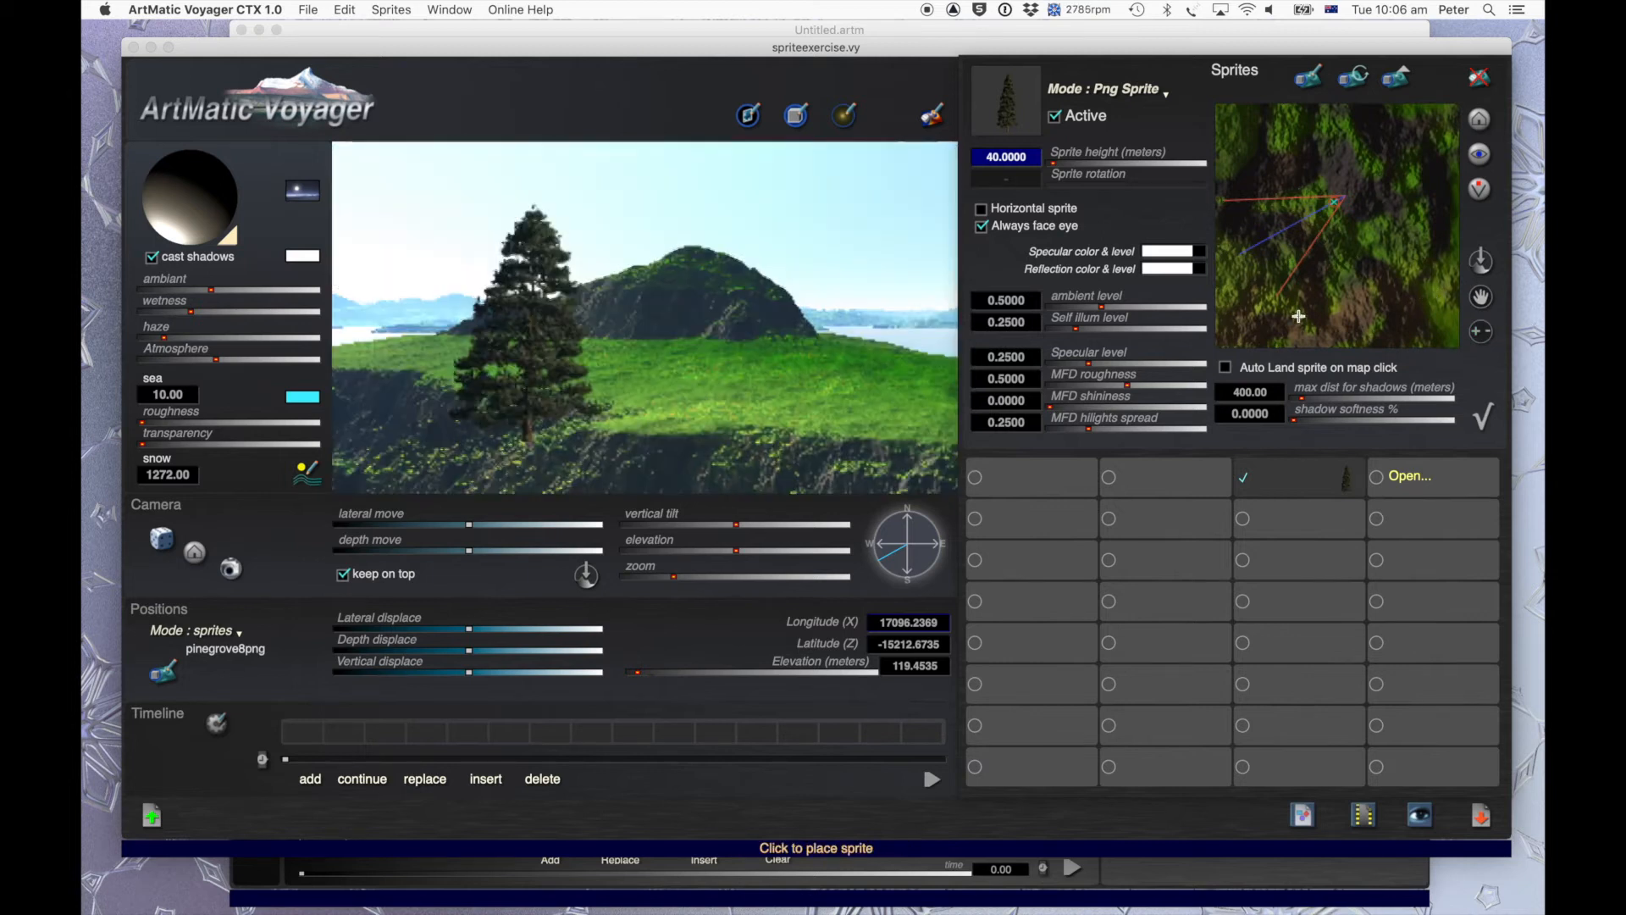
{"action": "left_click_drag", "start_coordinate": [1481, 331], "coordinate": [1533, 279]}
{"action": "left_click", "coordinate": [1243, 244]}
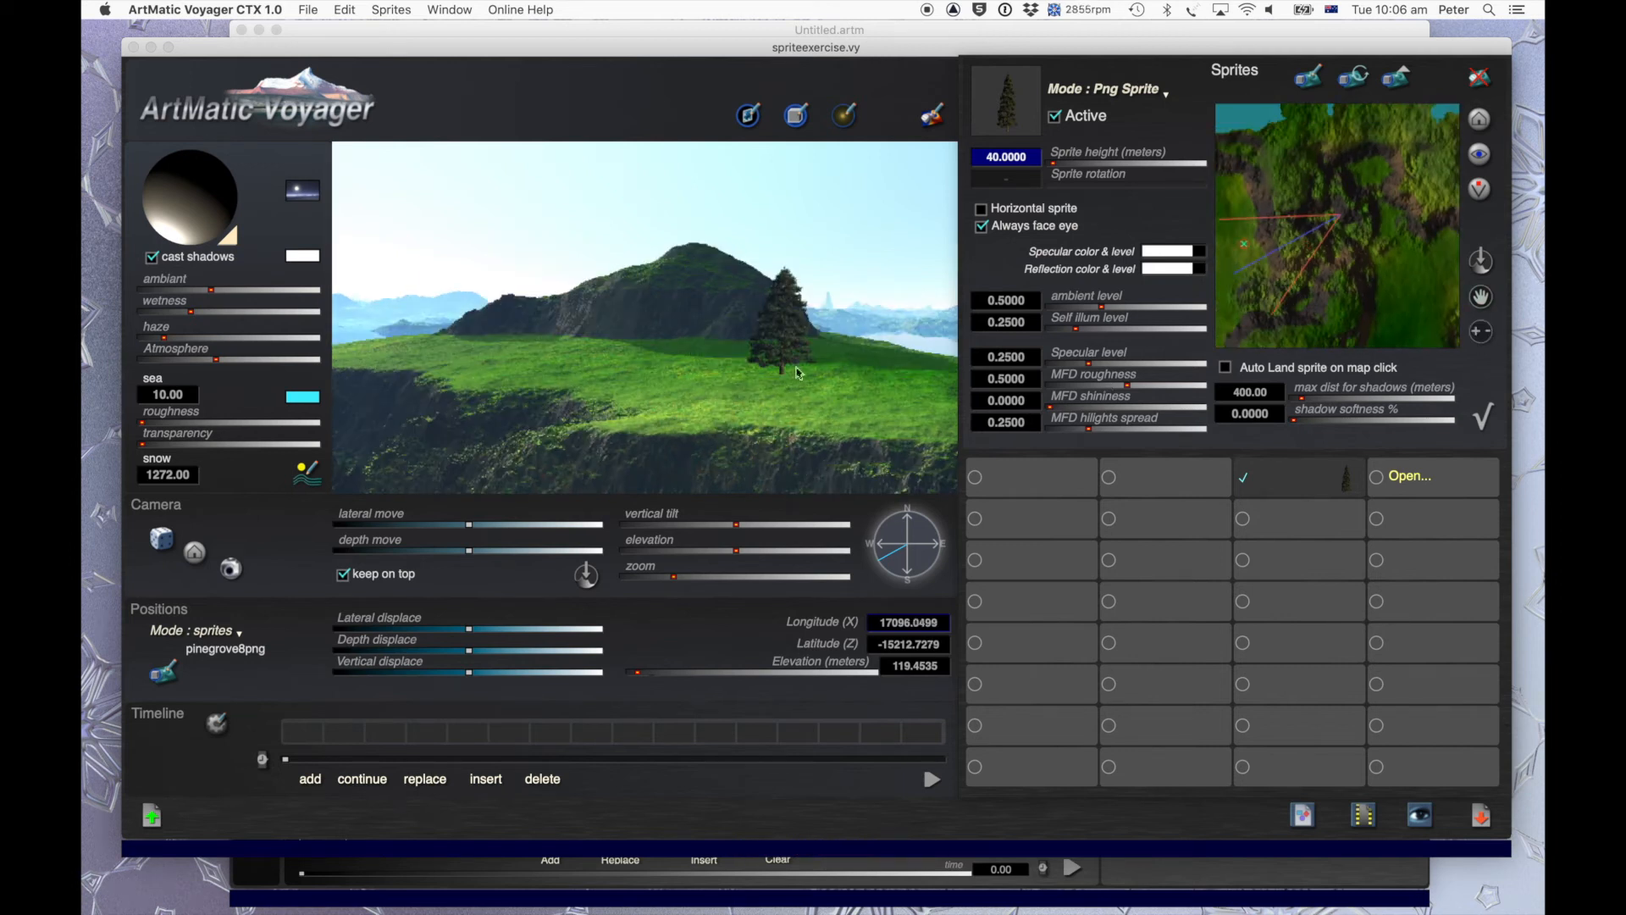
{"action": "left_click", "coordinate": [1480, 261]}
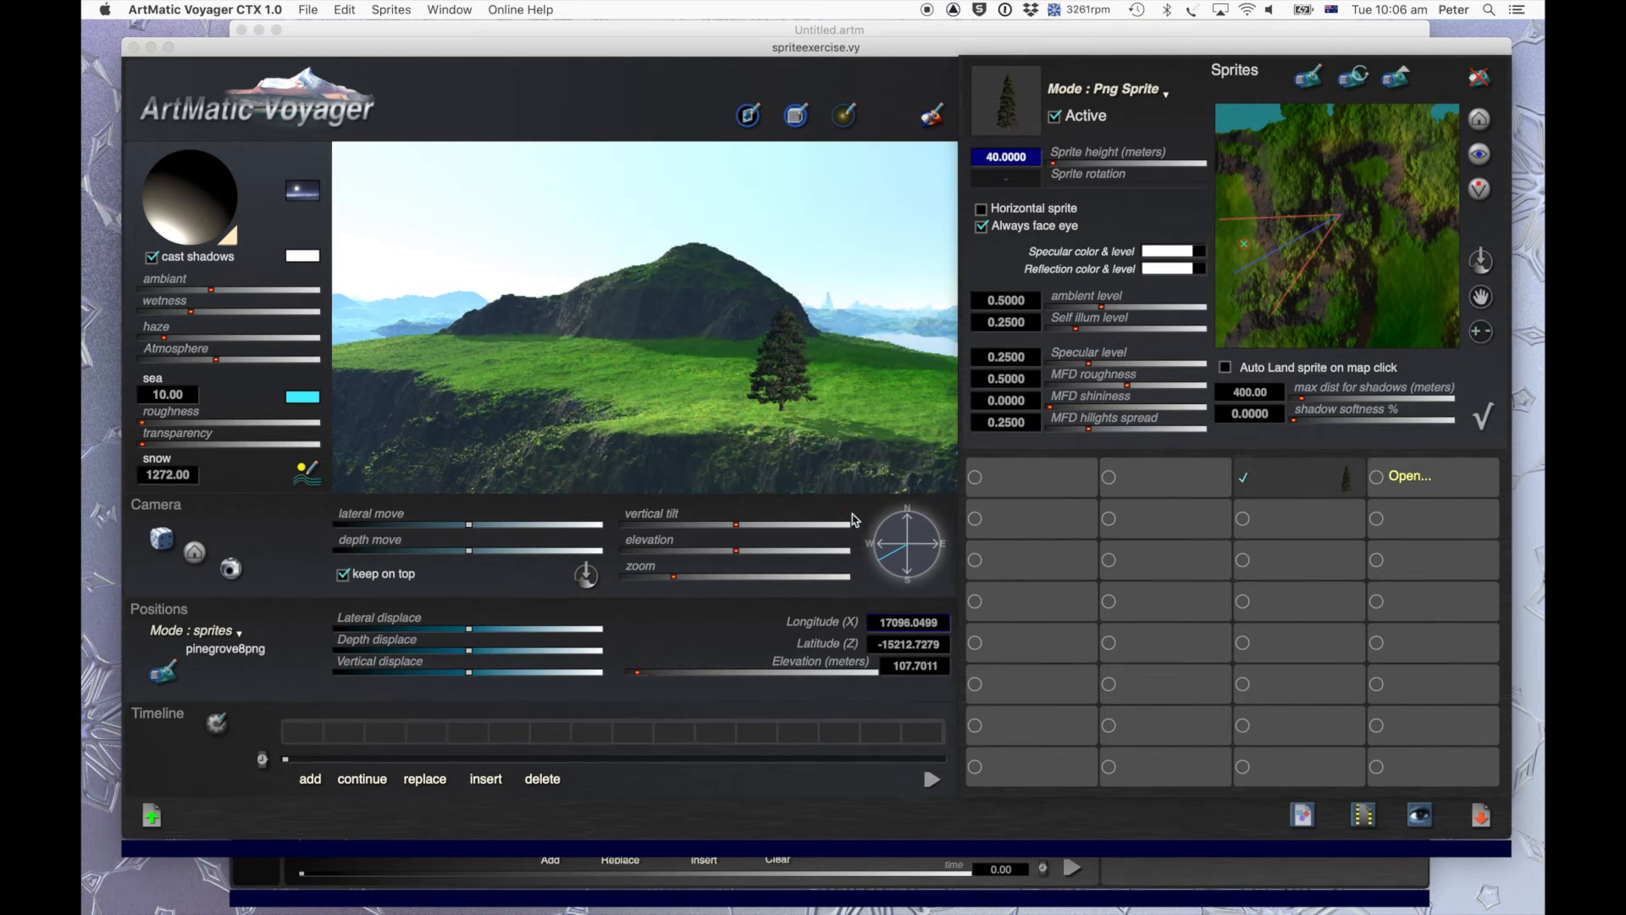
Turn the camera slightly west to bring the pine nearer the centre, and reposition the sun to light the hill and cliff.
{"action": "left_click", "coordinate": [887, 560]}
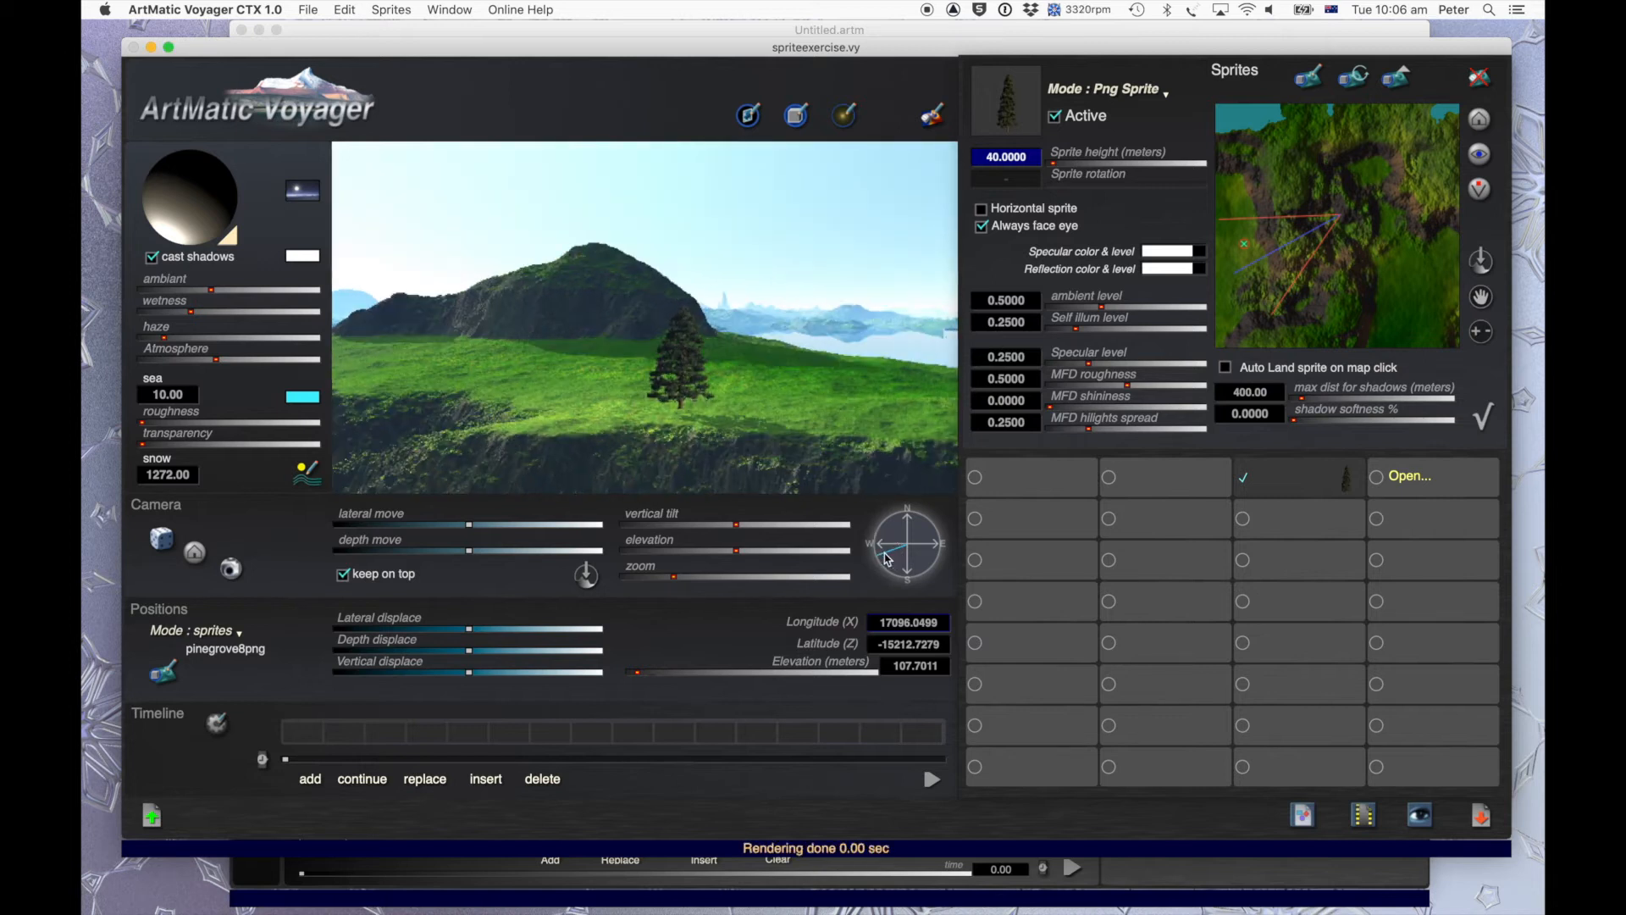
{"action": "left_click", "coordinate": [887, 560]}
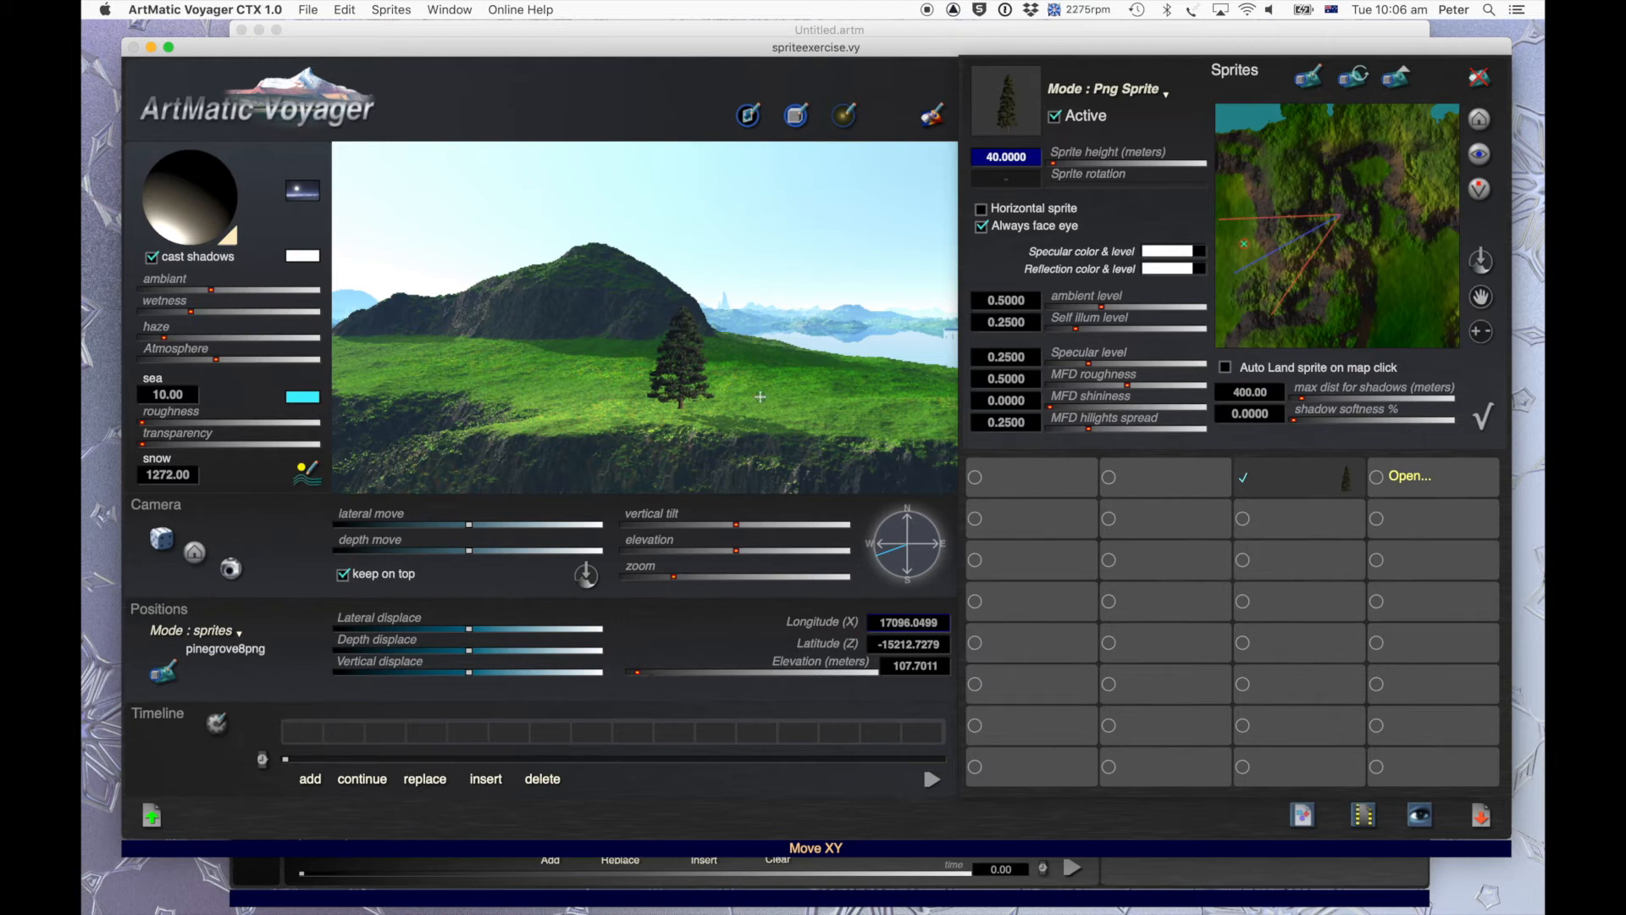
{"action": "left_click_drag", "start_coordinate": [171, 234], "coordinate": [179, 222]}
{"action": "left_click_drag", "start_coordinate": [188, 214], "coordinate": [232, 189]}
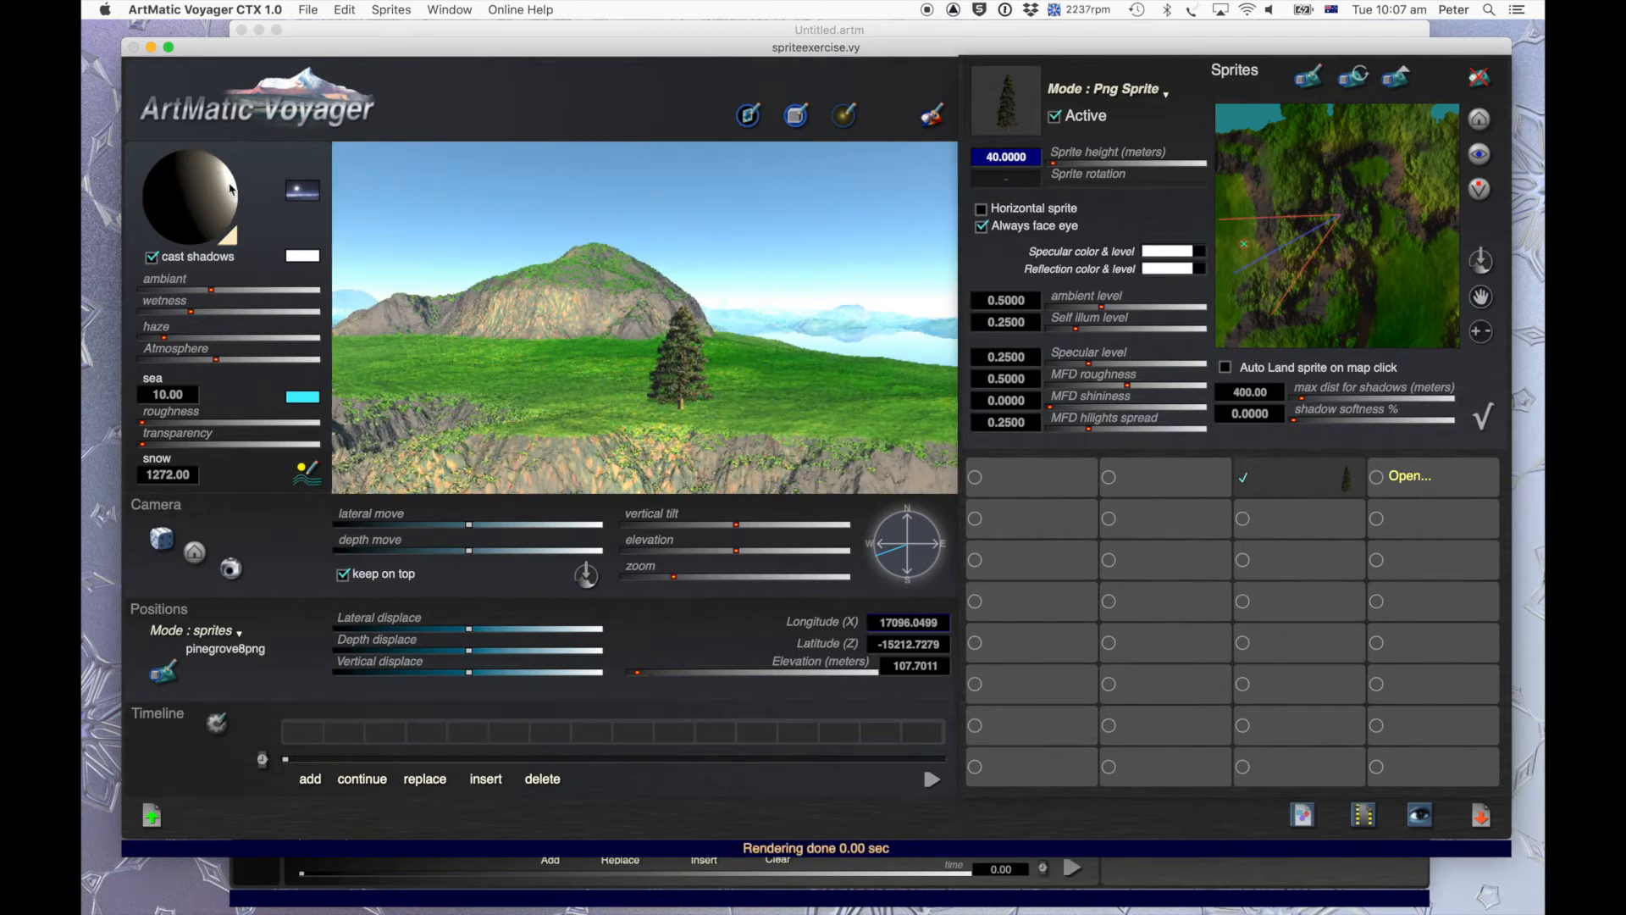
{"action": "left_click_drag", "start_coordinate": [225, 194], "coordinate": [206, 173]}
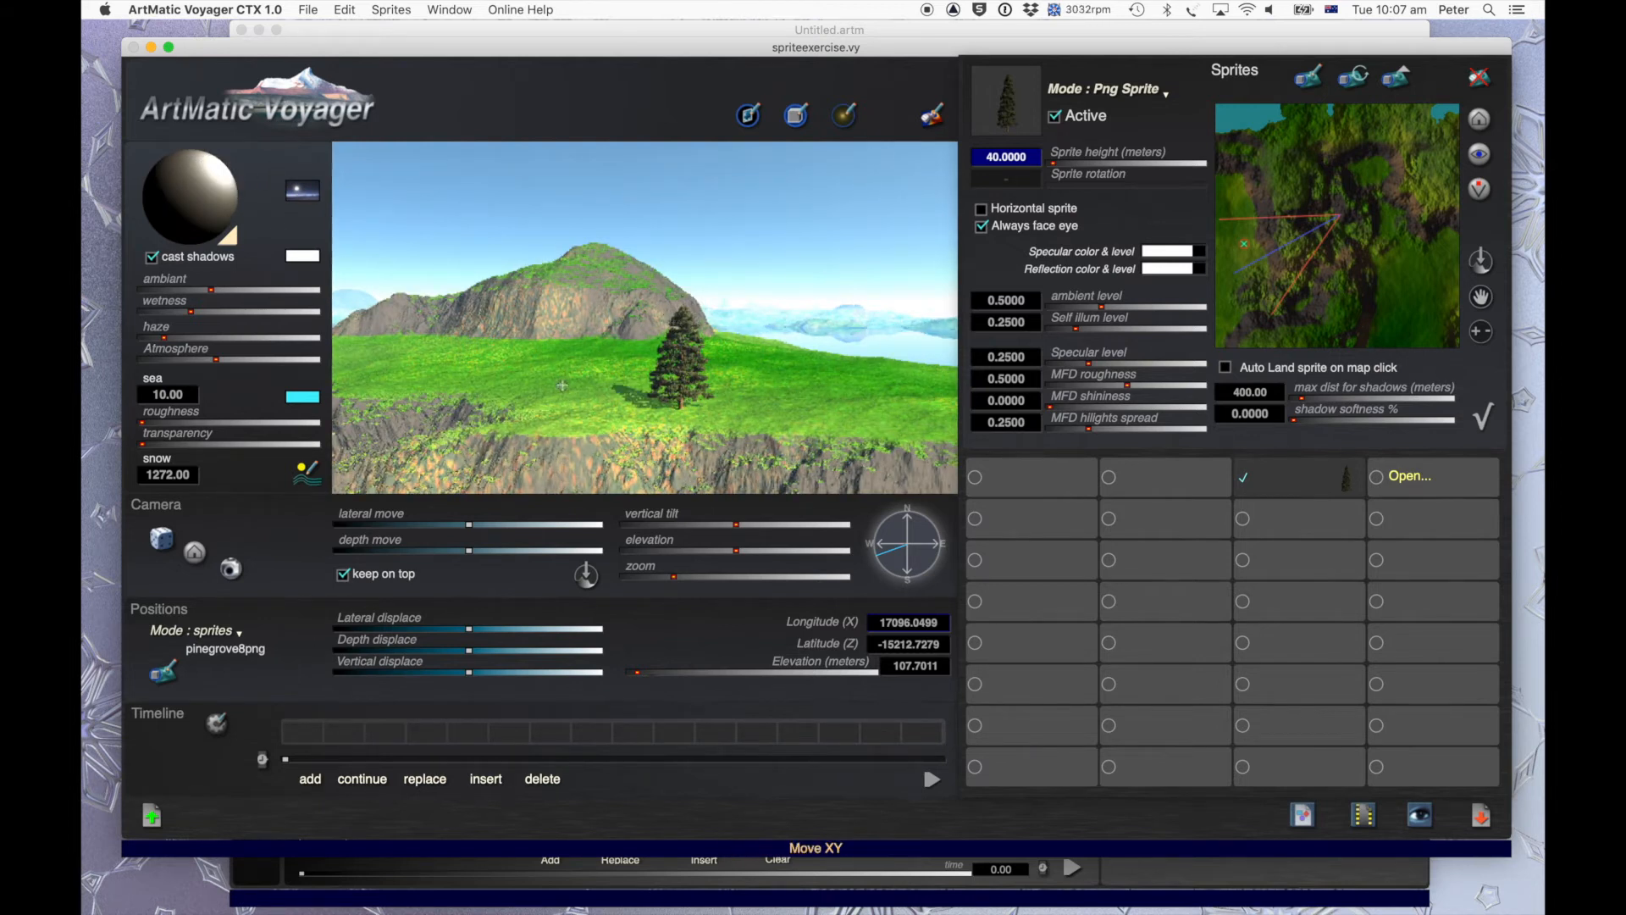
{"action": "left_click_drag", "start_coordinate": [203, 180], "coordinate": [202, 175]}
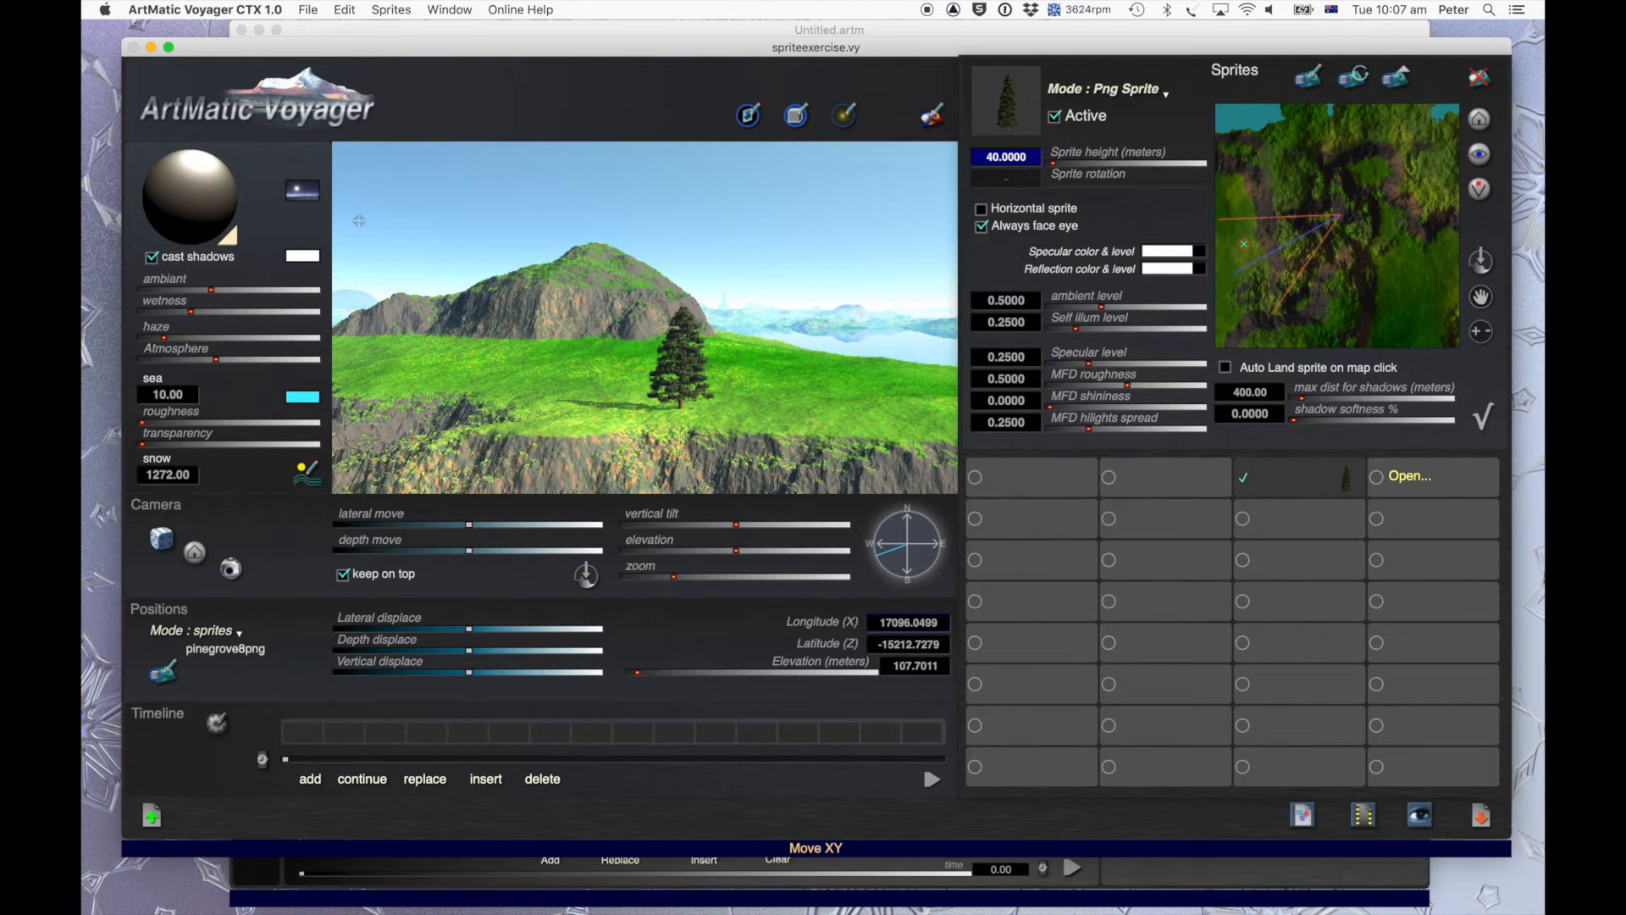
{"action": "left_click_drag", "start_coordinate": [200, 171], "coordinate": [204, 163]}
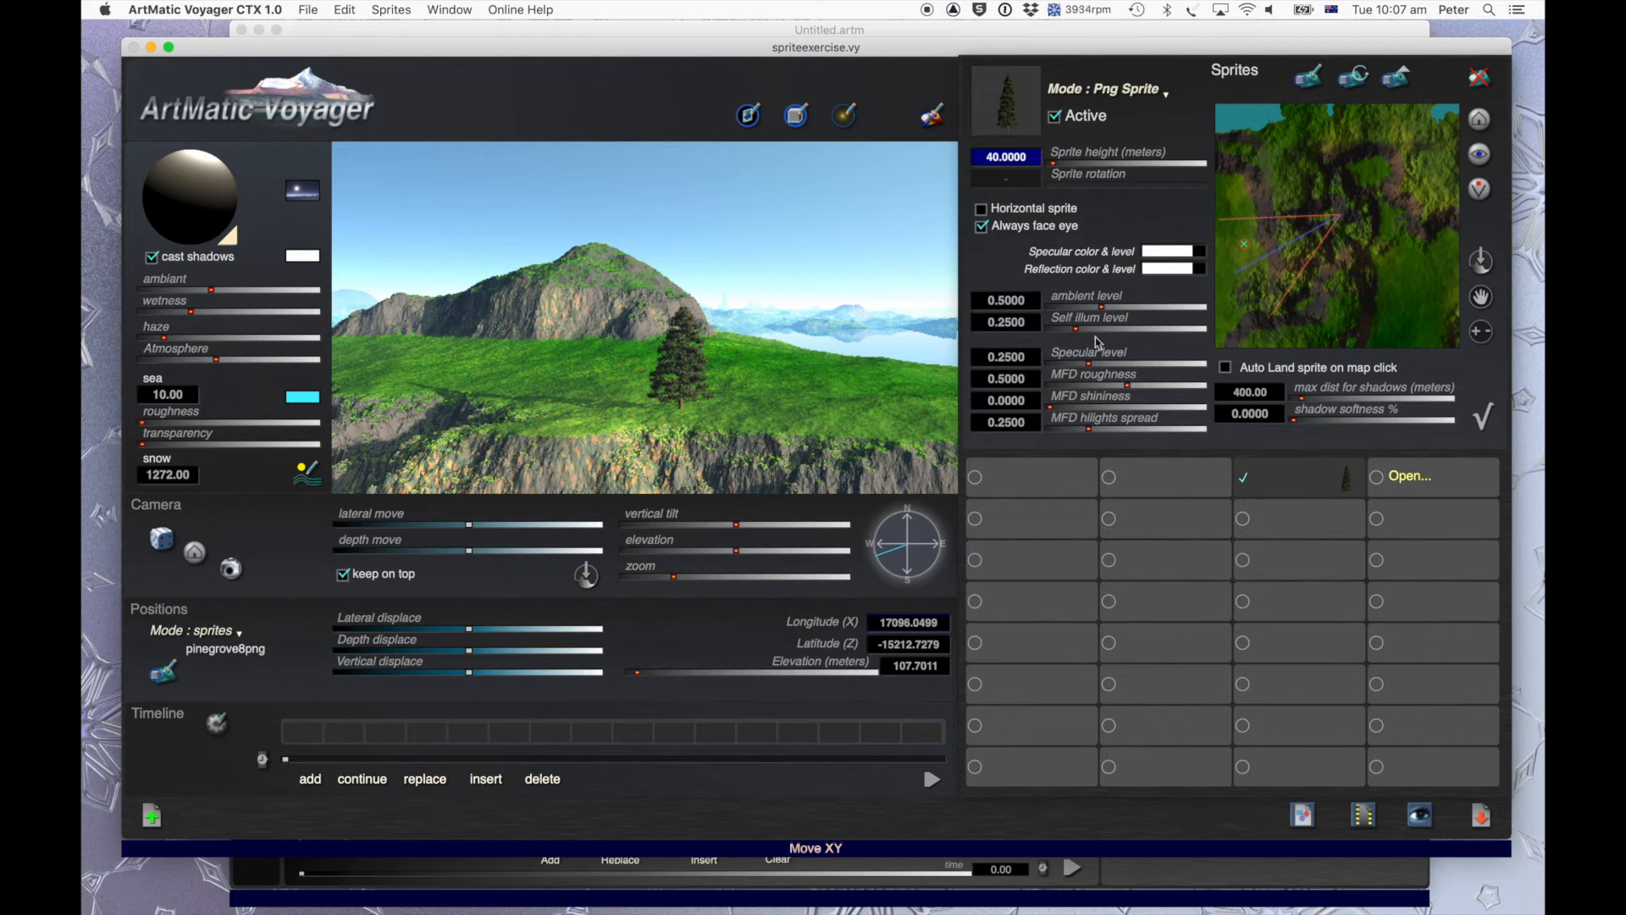
Move the pine sprite on the map into the foreground left of the hill, at about longitude 17096.185, latitude -15212.716.
{"action": "left_click", "coordinate": [1284, 231]}
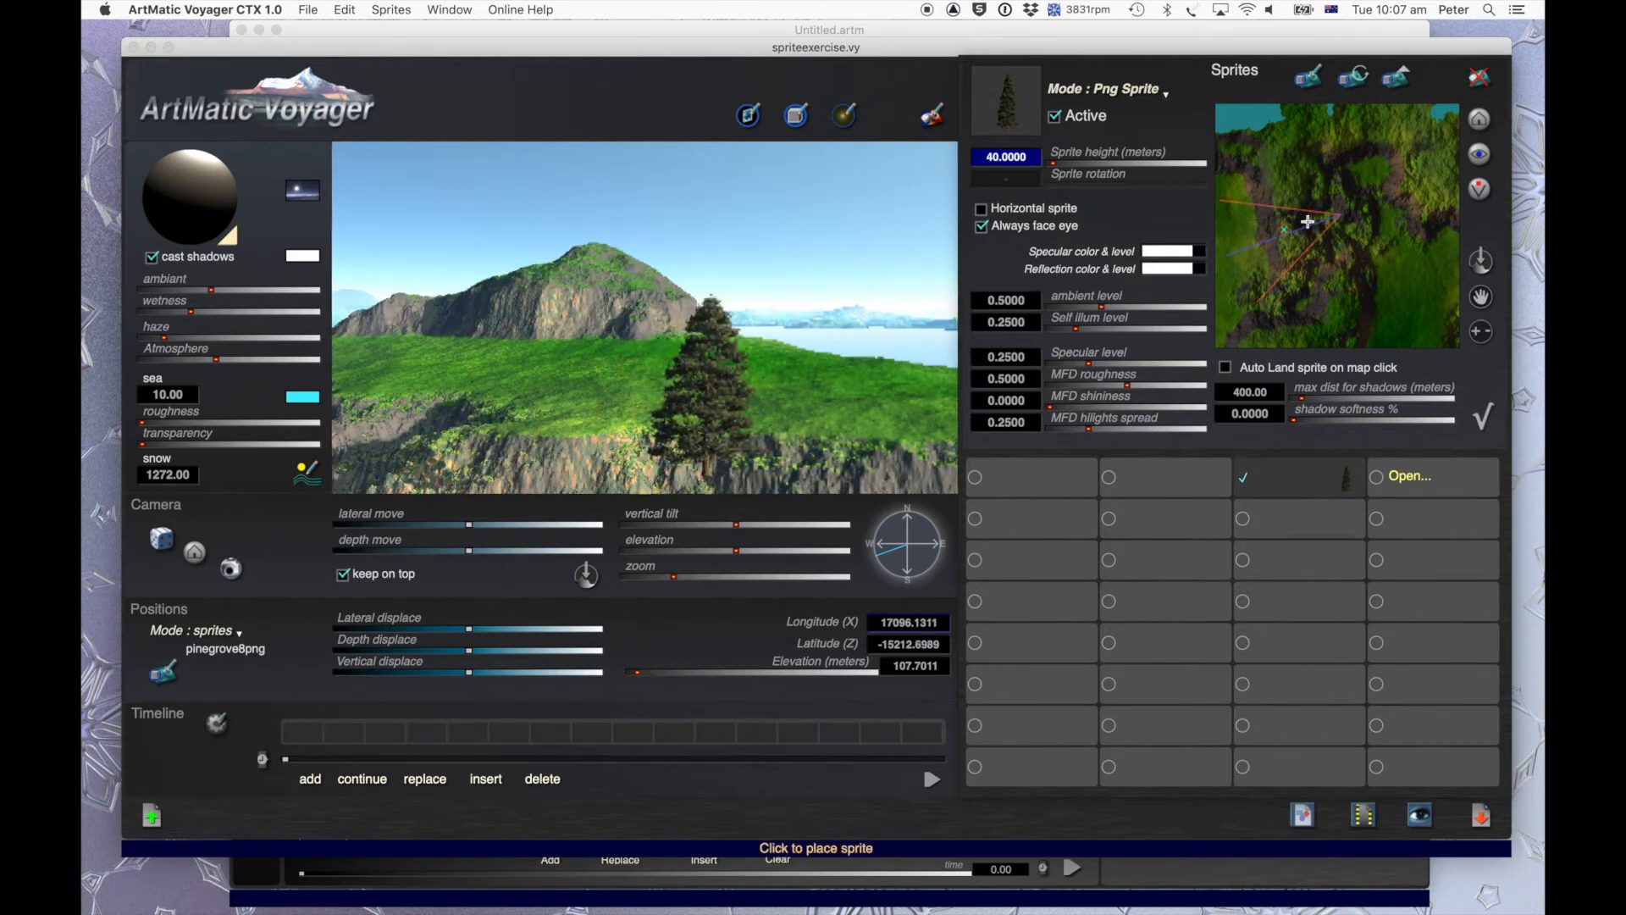
{"action": "left_click", "coordinate": [1308, 221]}
{"action": "left_click", "coordinate": [1306, 227]}
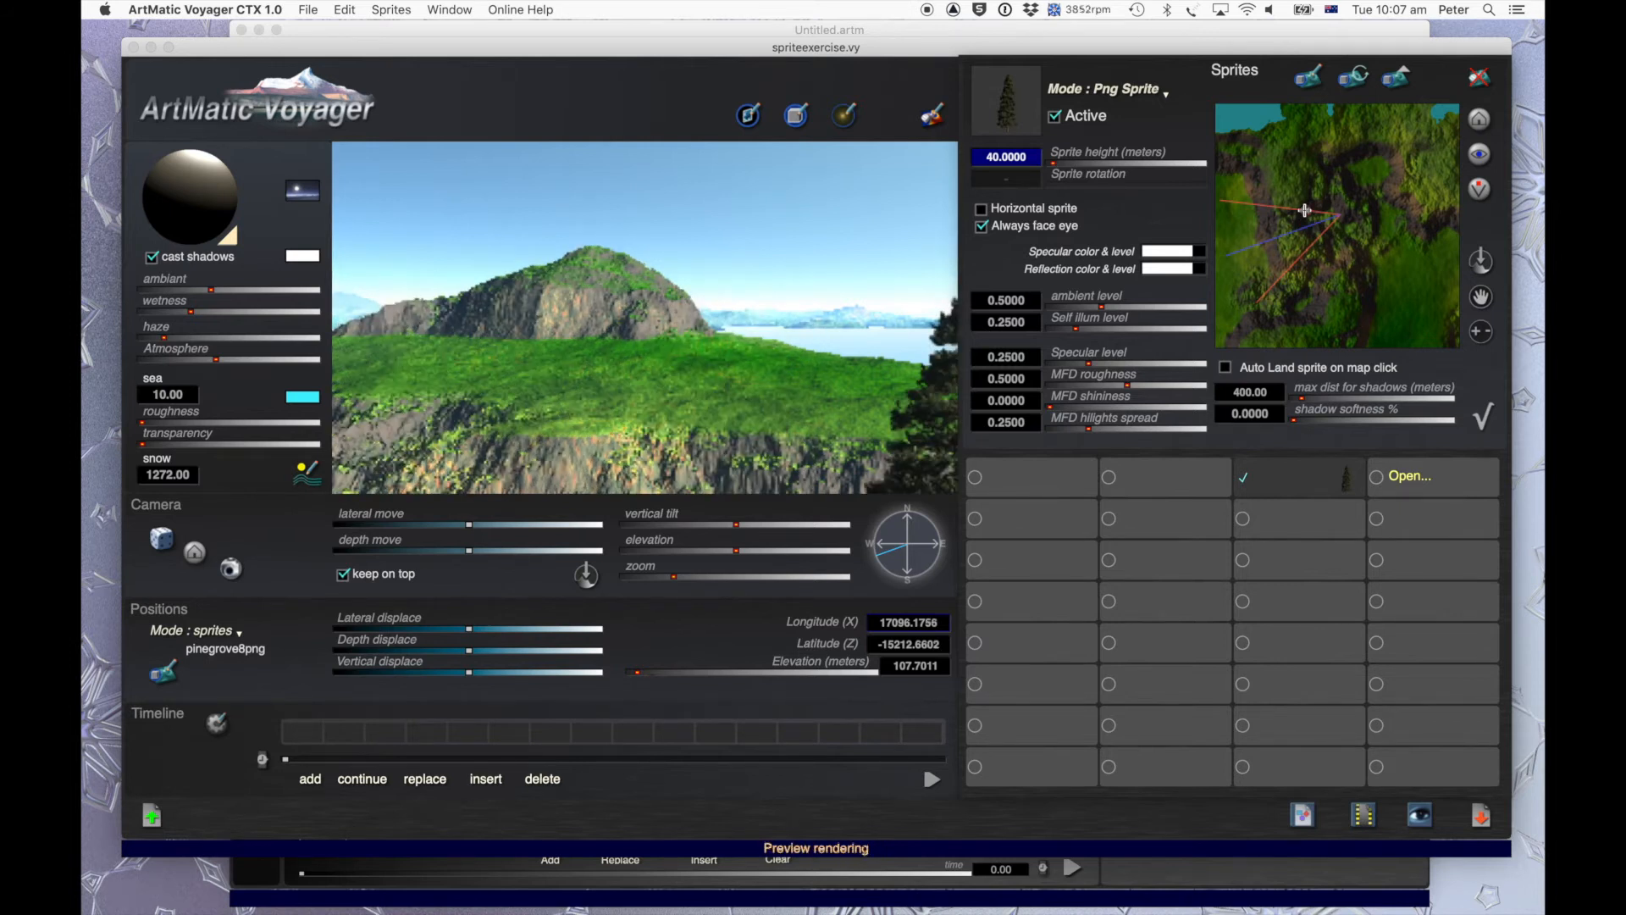
{"action": "left_click", "coordinate": [1312, 245]}
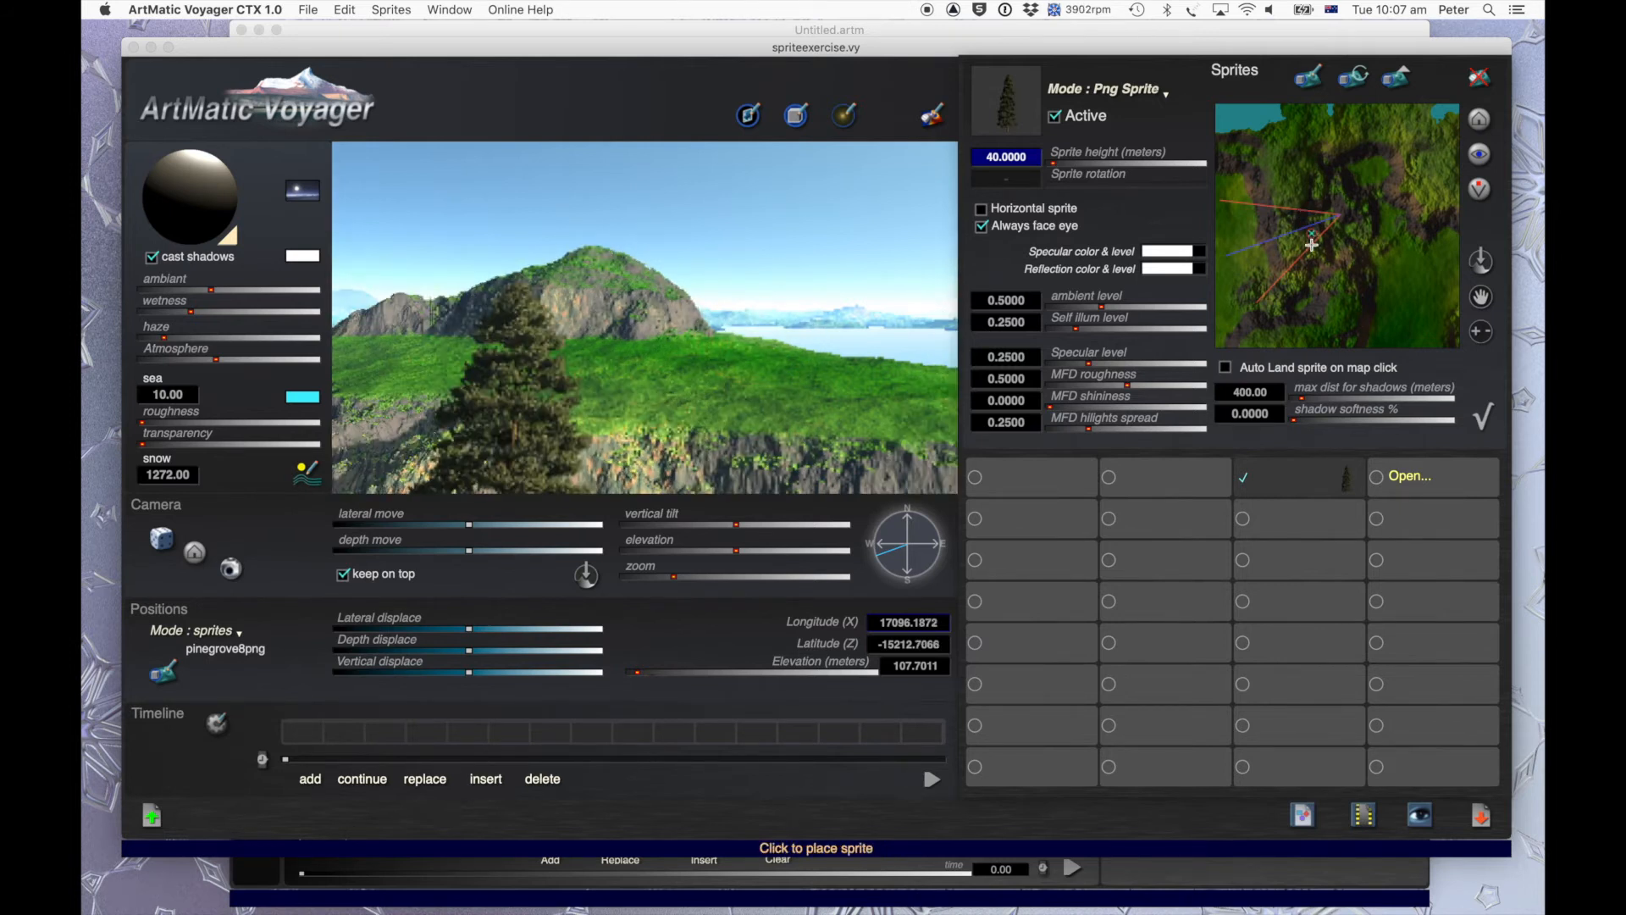
{"action": "left_click", "coordinate": [1311, 241]}
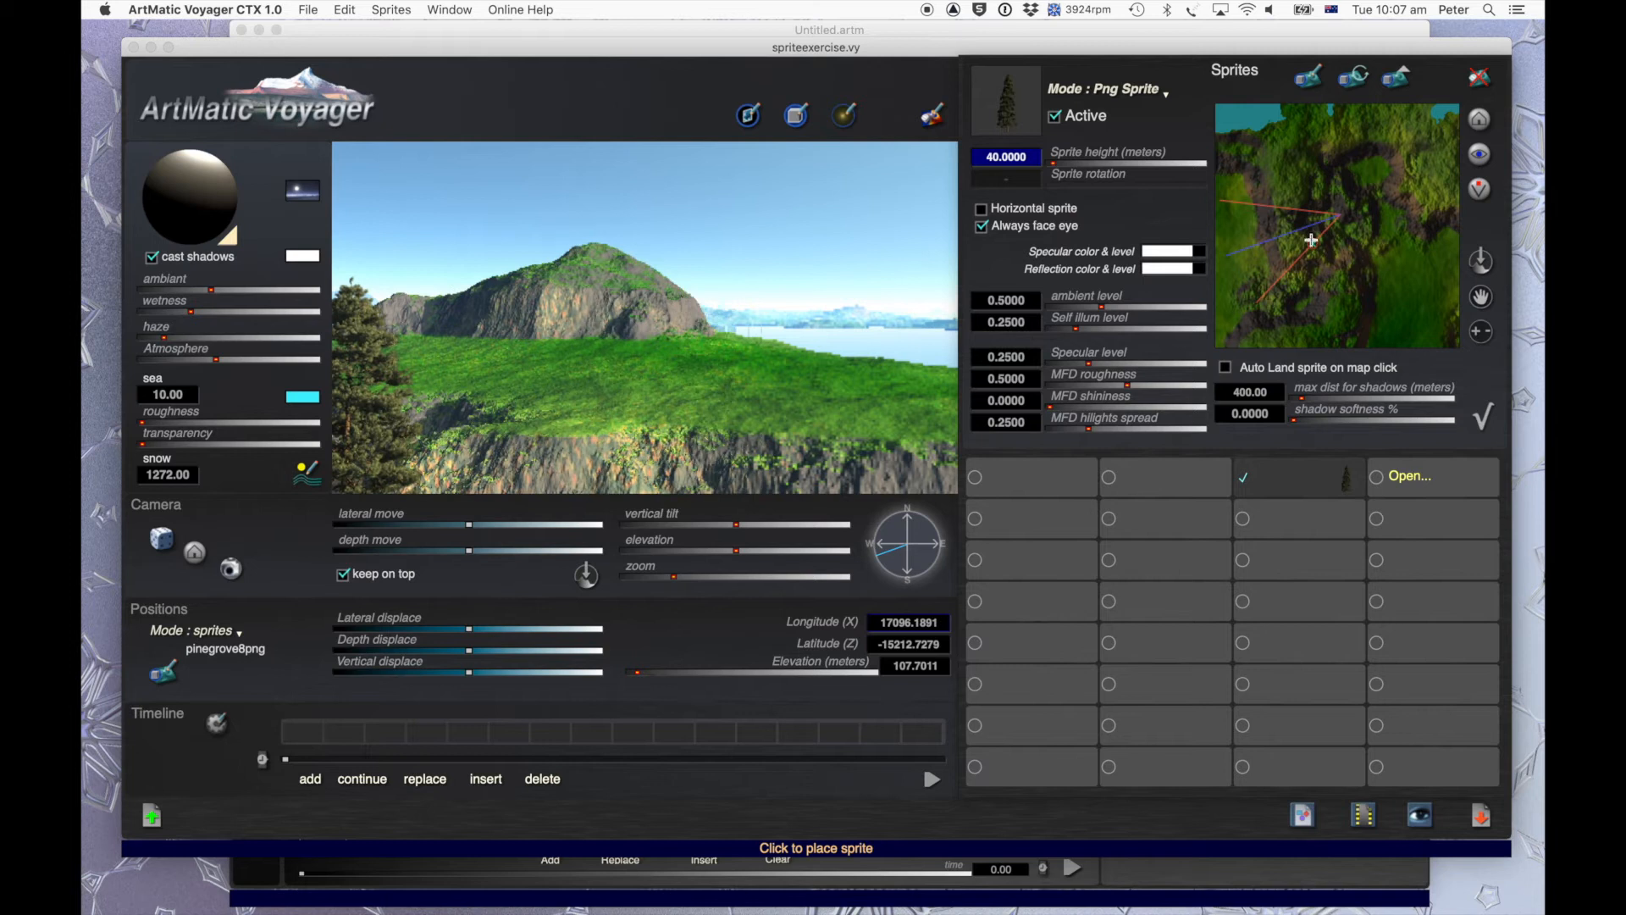
{"action": "left_click", "coordinate": [1311, 241]}
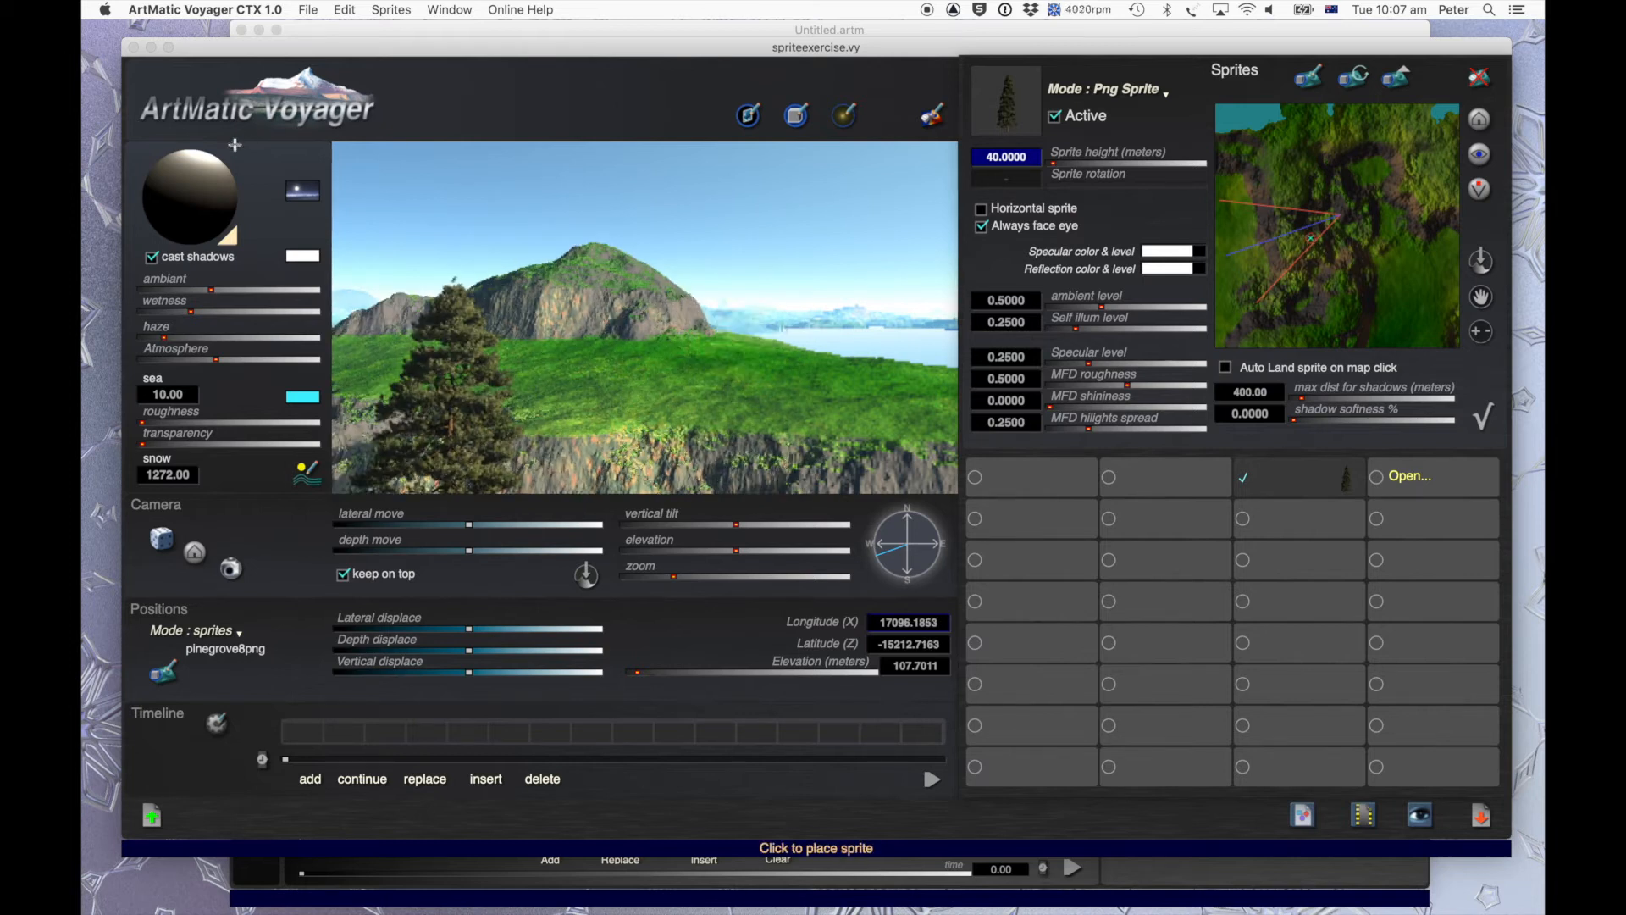
Change the sun color to a warm orange, about RGBA 0.99, 0.58, 0.46.
{"action": "left_click", "coordinate": [235, 236]}
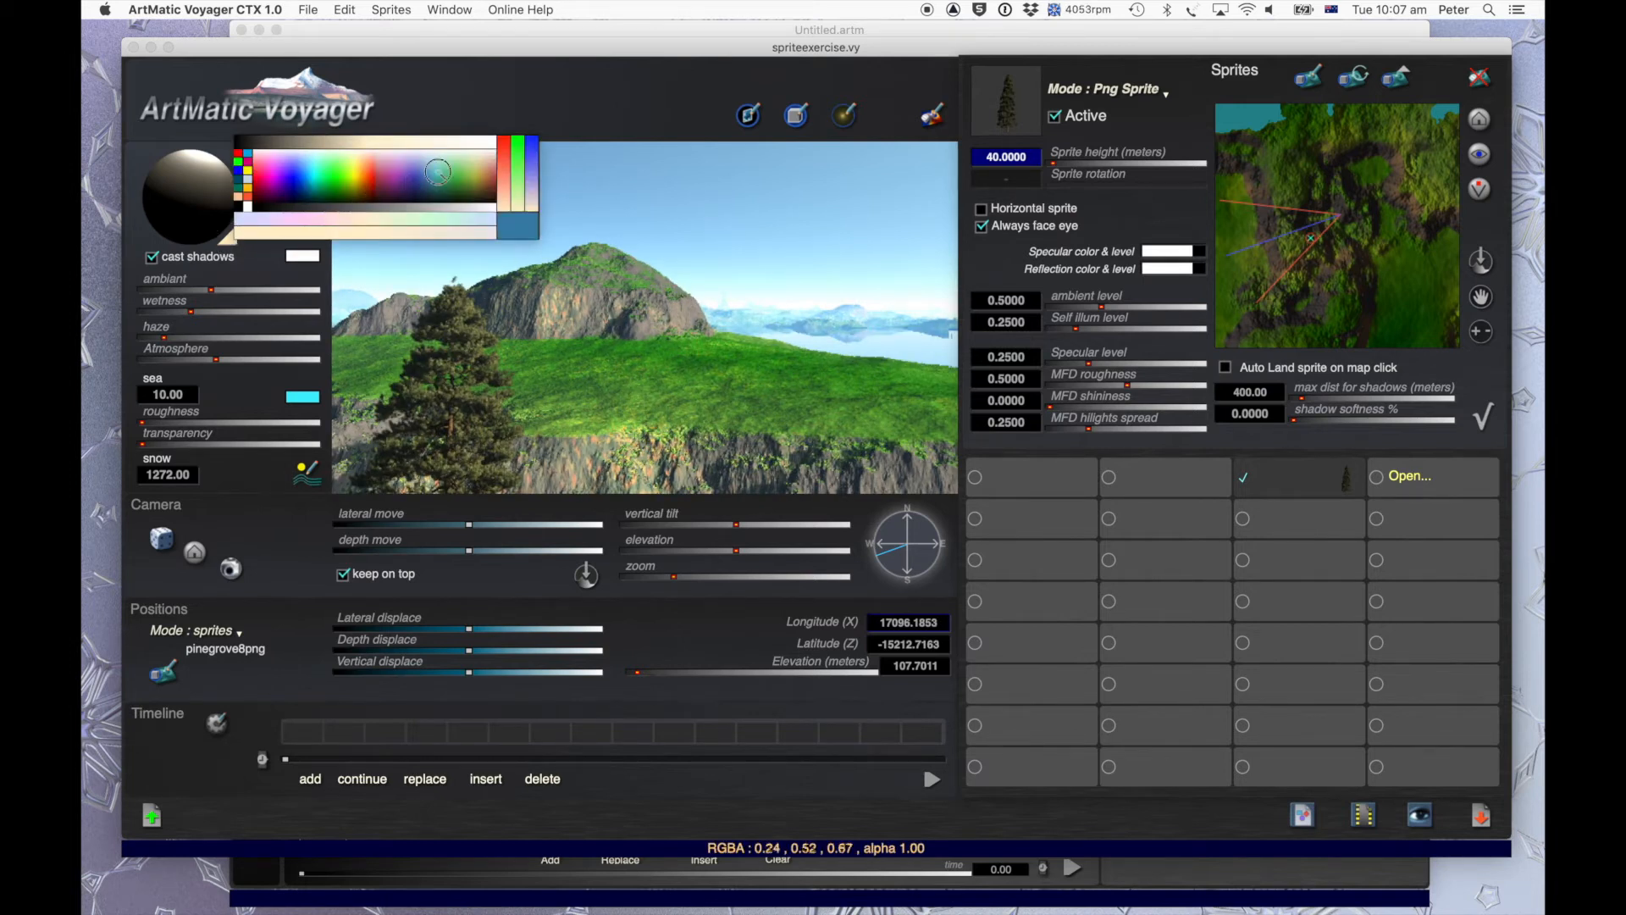
{"action": "left_click", "coordinate": [361, 162]}
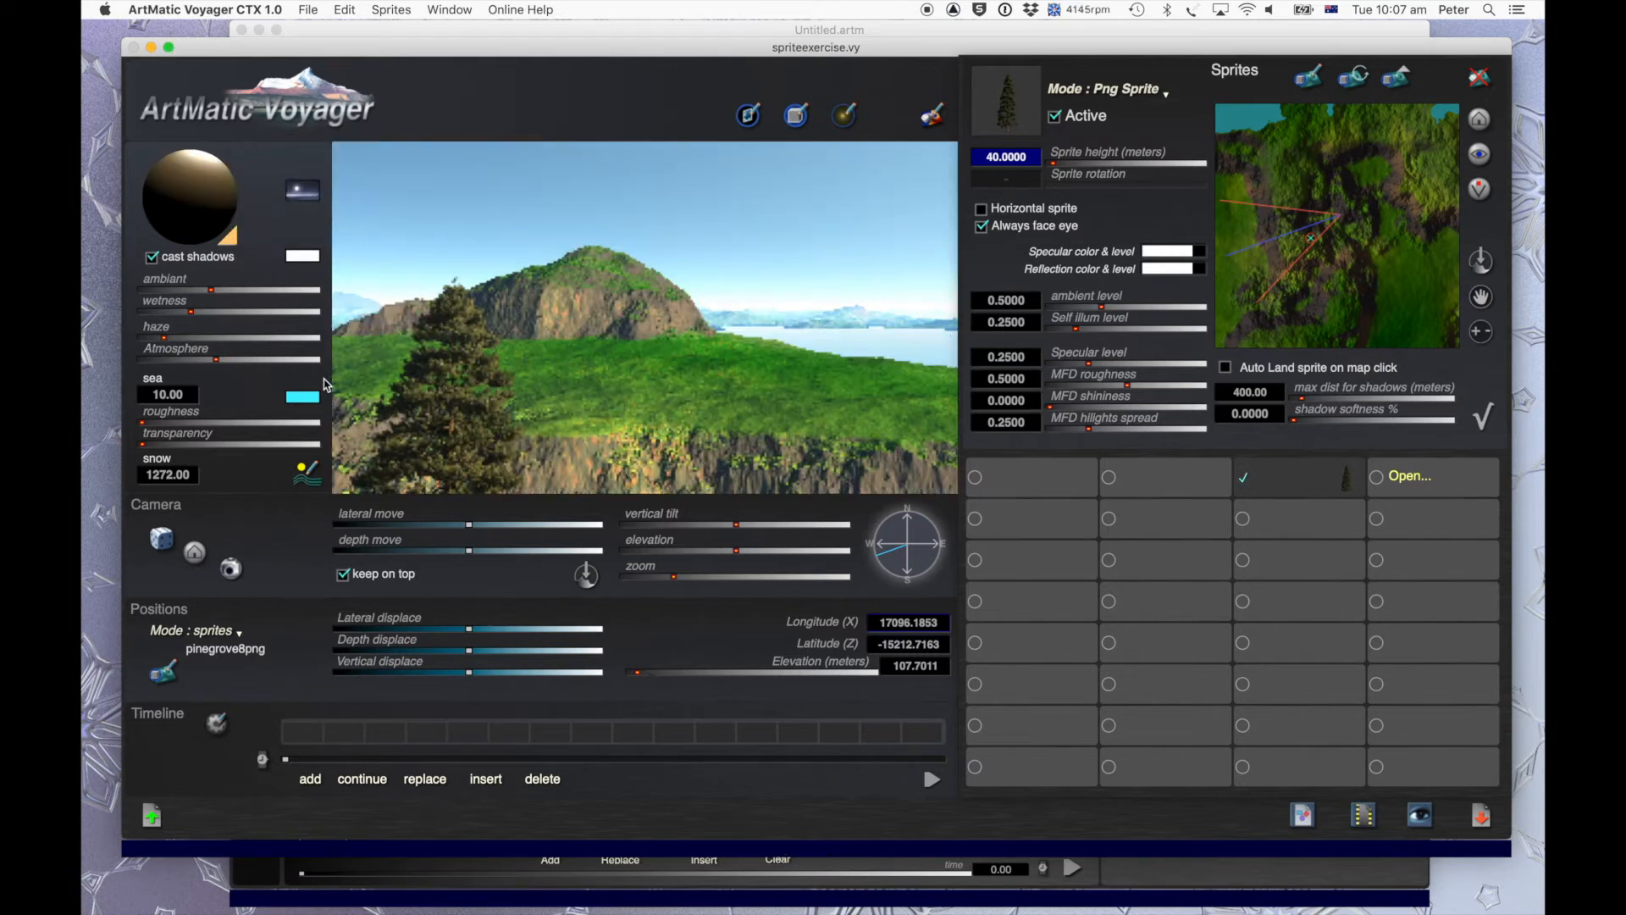
{"action": "left_click", "coordinate": [232, 236]}
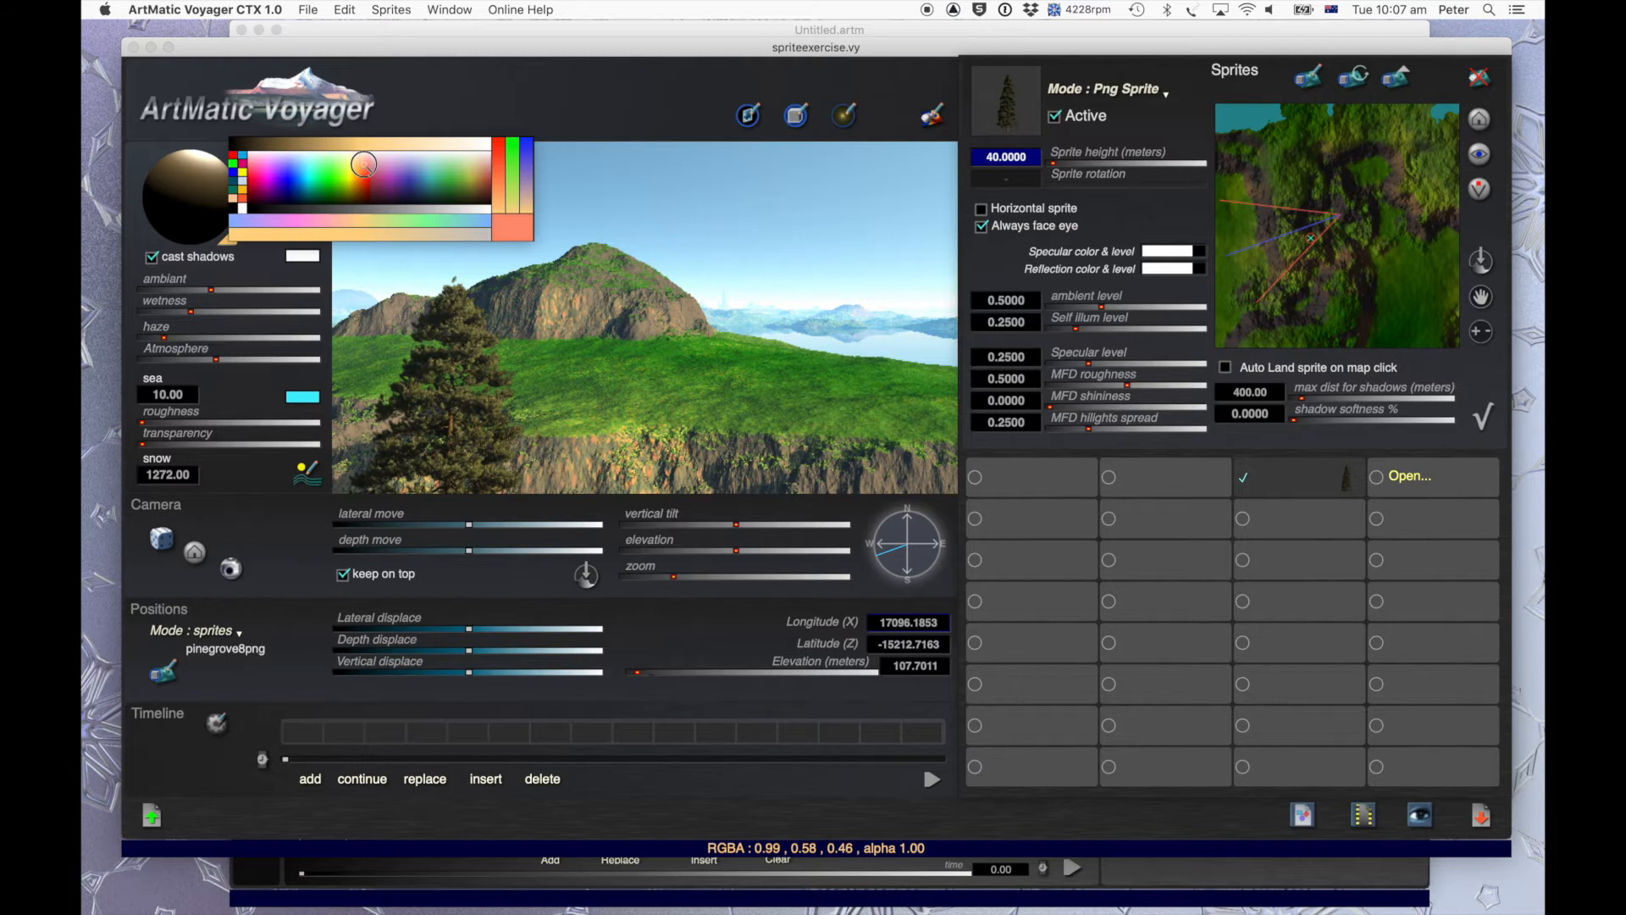
{"action": "left_click", "coordinate": [364, 165]}
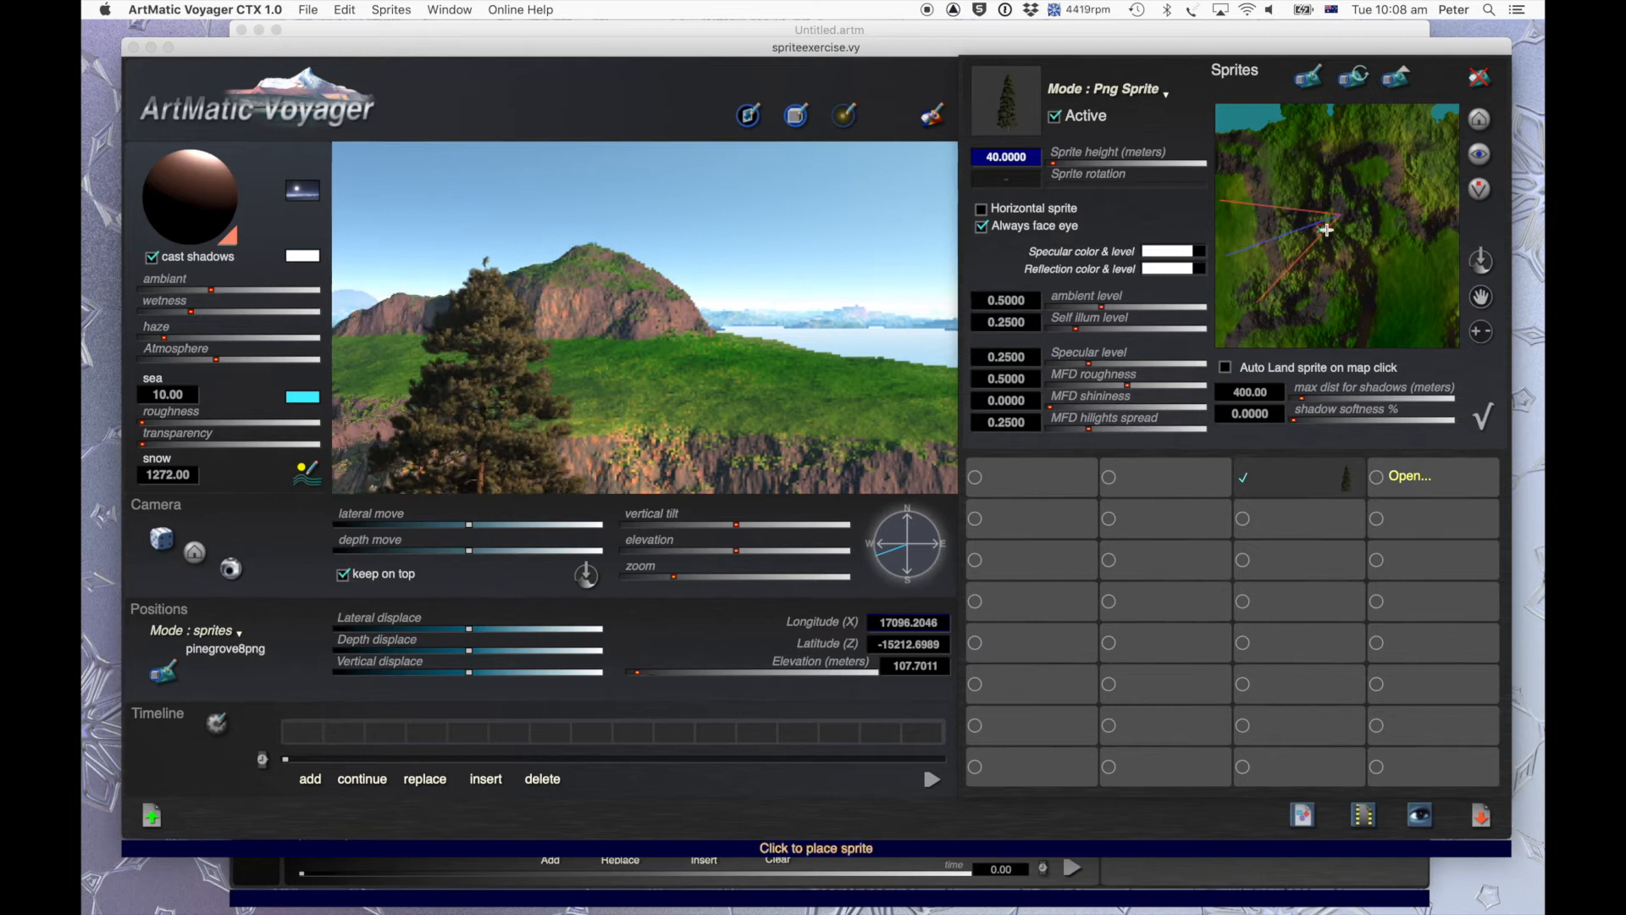
Reposition the pine sprite slightly closer to the camera, at about longitude 17096.207, latitude -15212.701.
{"action": "left_click", "coordinate": [1327, 230]}
{"action": "left_click", "coordinate": [1325, 231]}
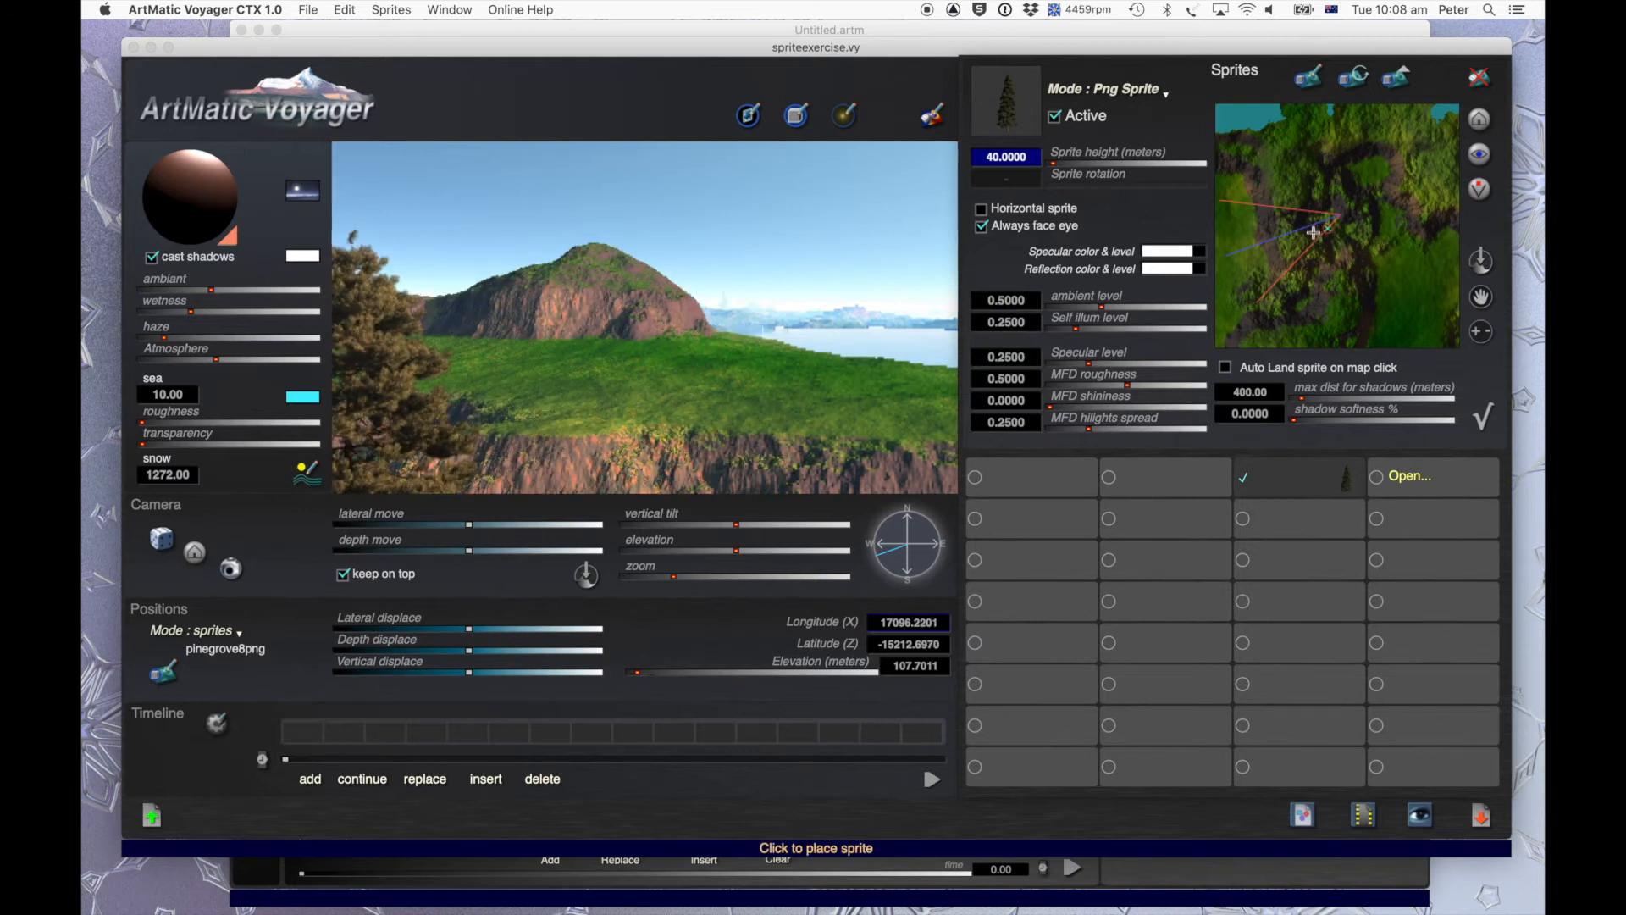
{"action": "left_click", "coordinate": [1322, 230]}
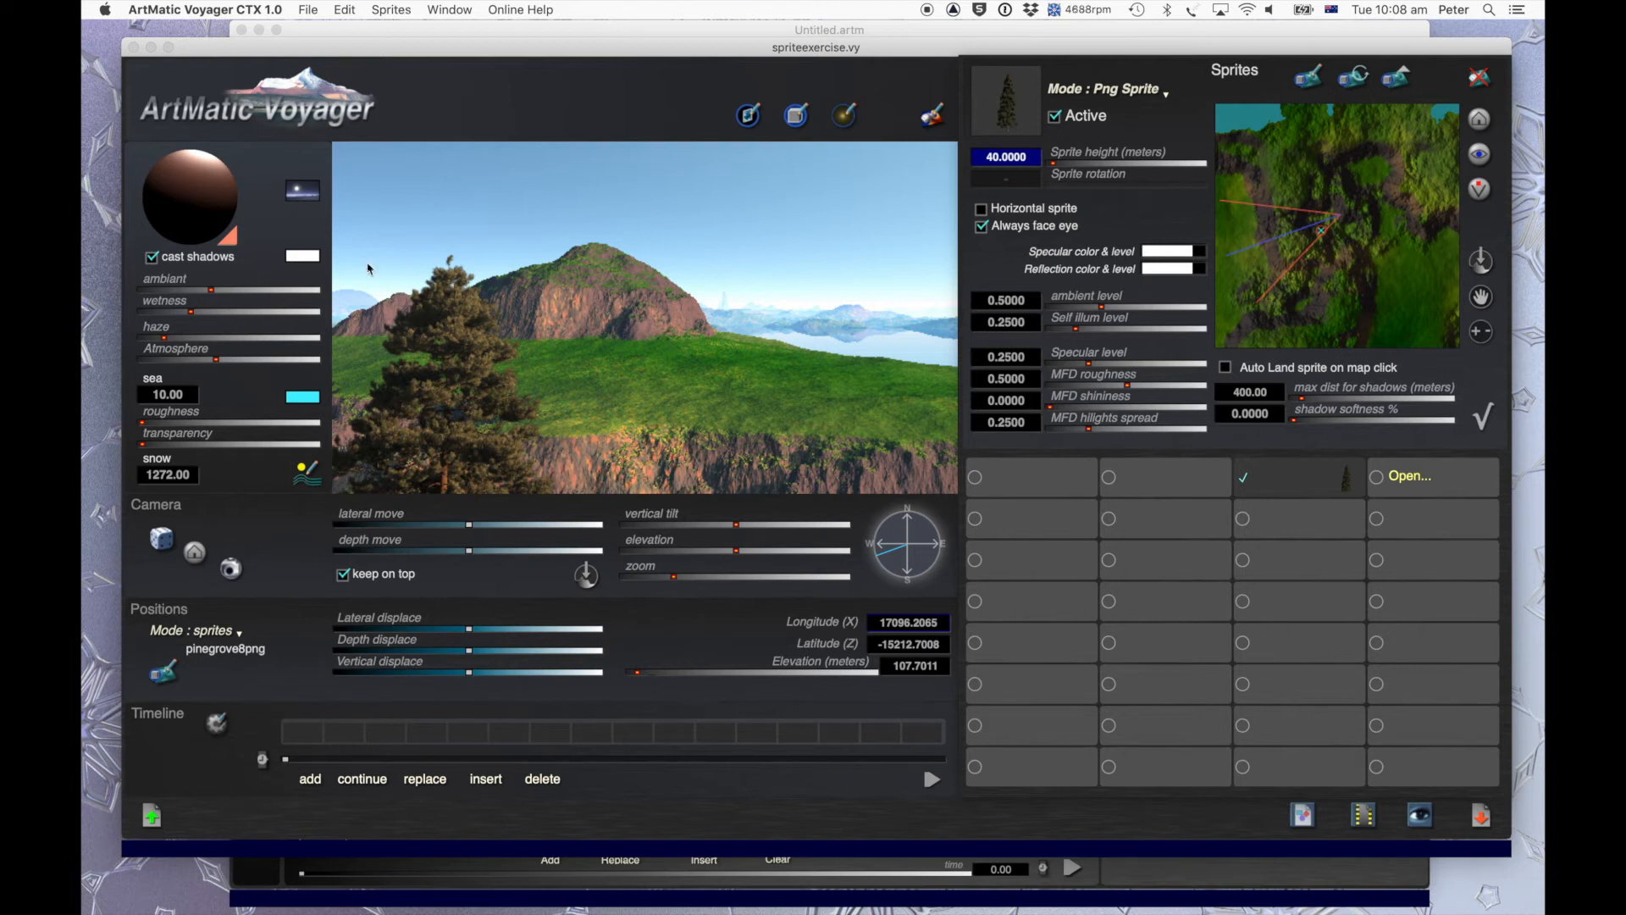
Reposition the sun to backlight the hill and pine, and set the sprite's specular level, MFD roughness and highlights spread to 0.
{"action": "left_click_drag", "start_coordinate": [210, 184], "coordinate": [180, 222]}
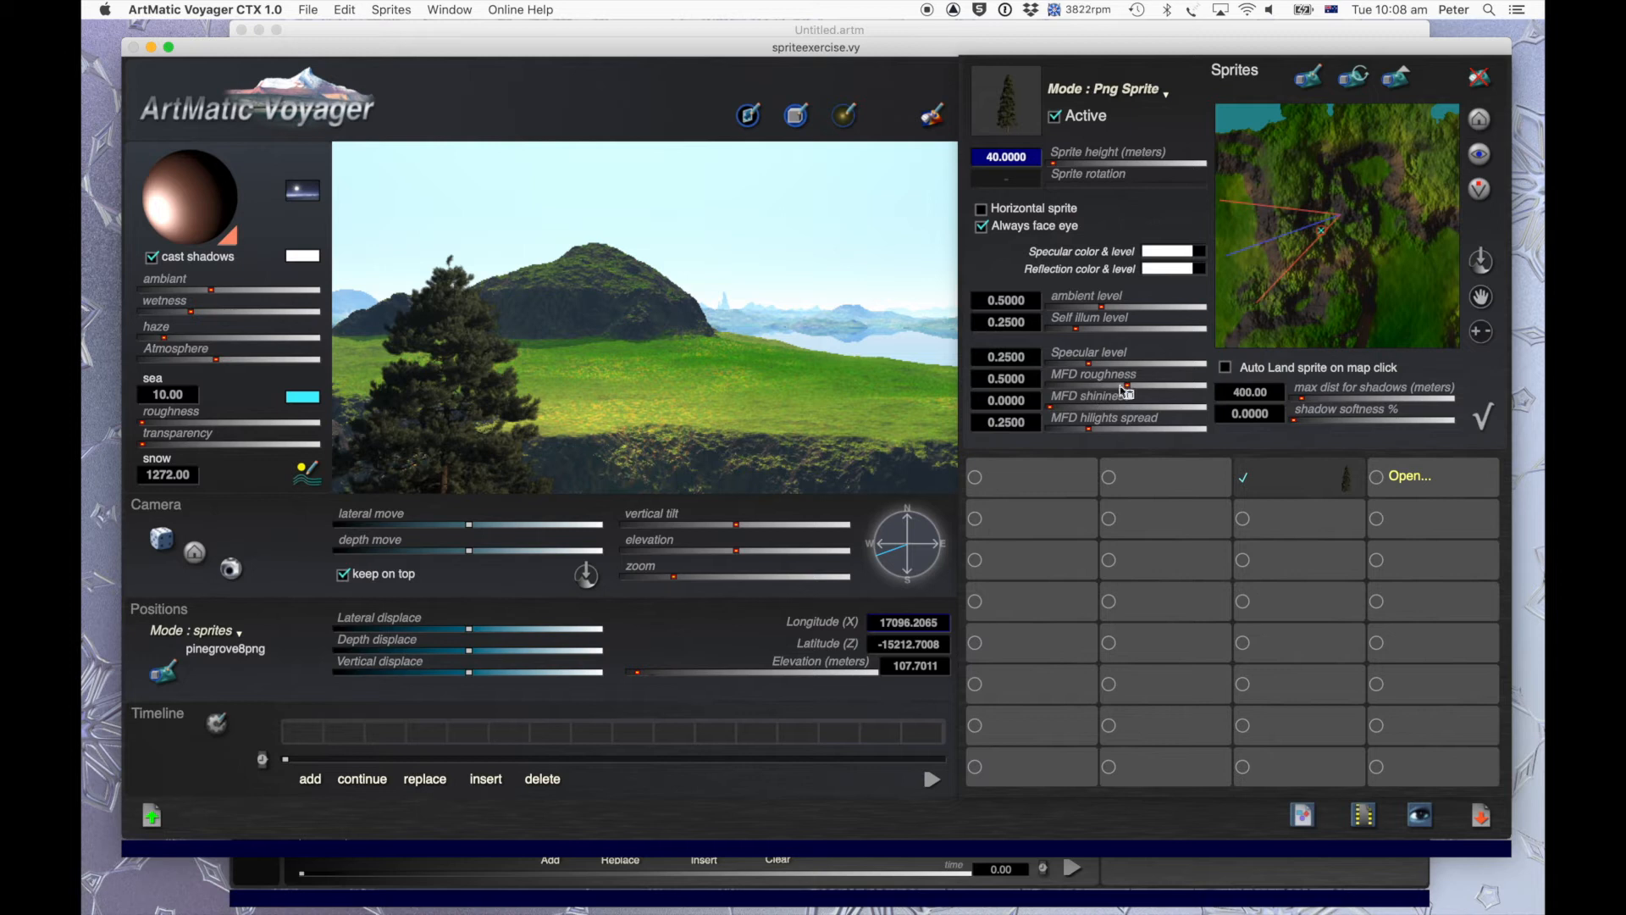
{"action": "left_click_drag", "start_coordinate": [1093, 384], "coordinate": [1028, 363]}
{"action": "left_click_drag", "start_coordinate": [1084, 427], "coordinate": [983, 437]}
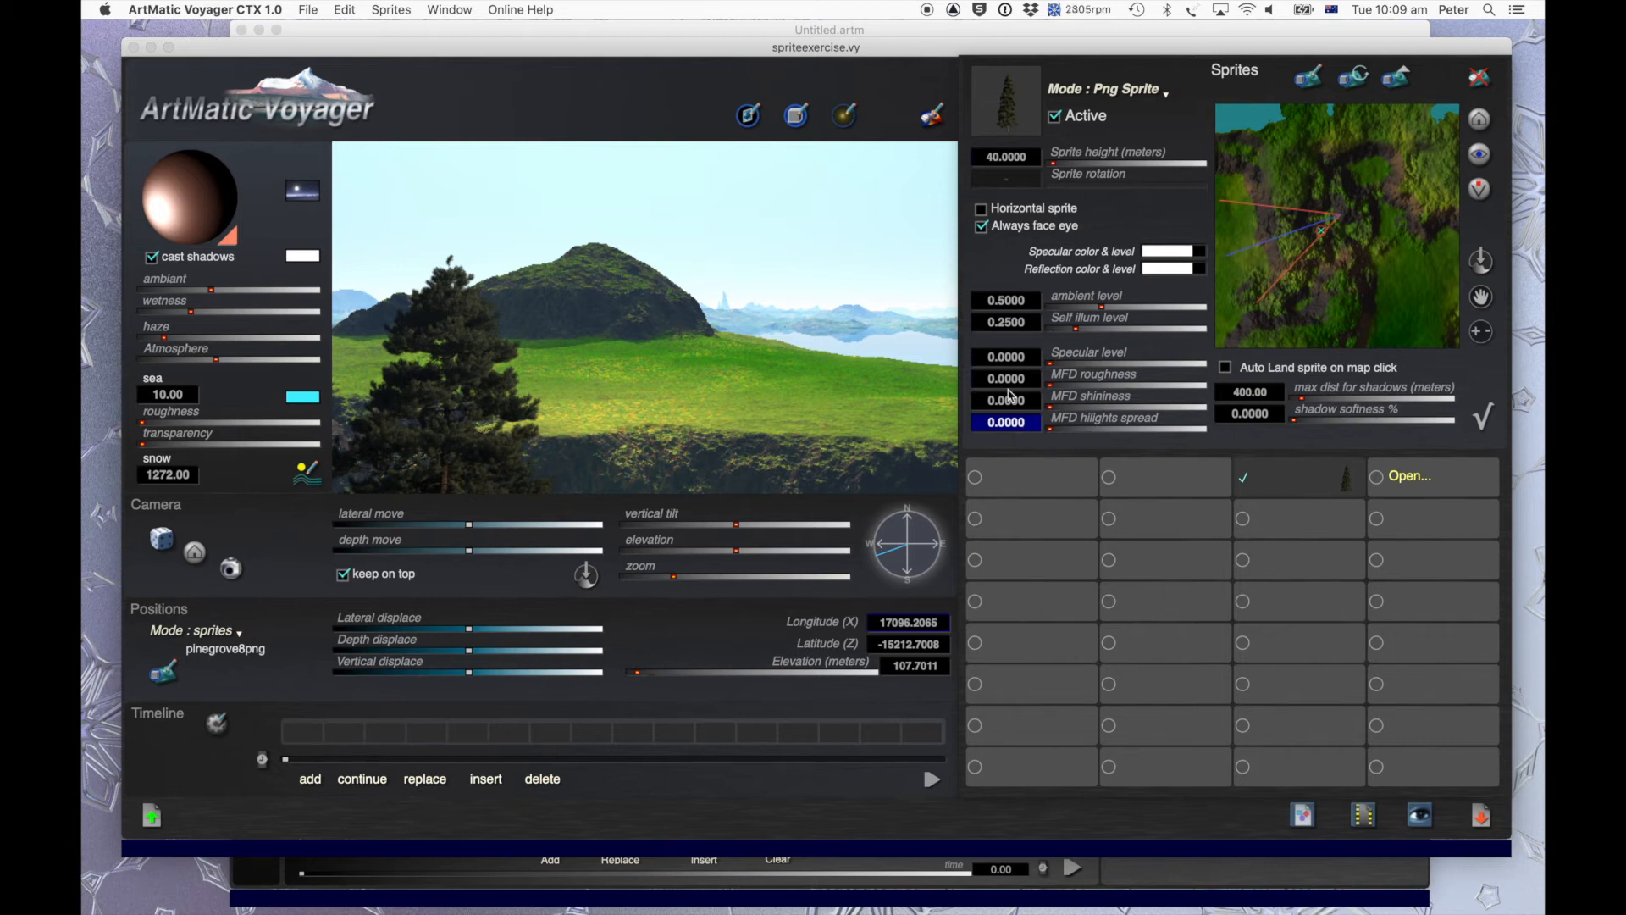
Set the pine sprite's self illumination level to about 0.50 and its ambient level to about 0.10.
{"action": "left_click", "coordinate": [1076, 330]}
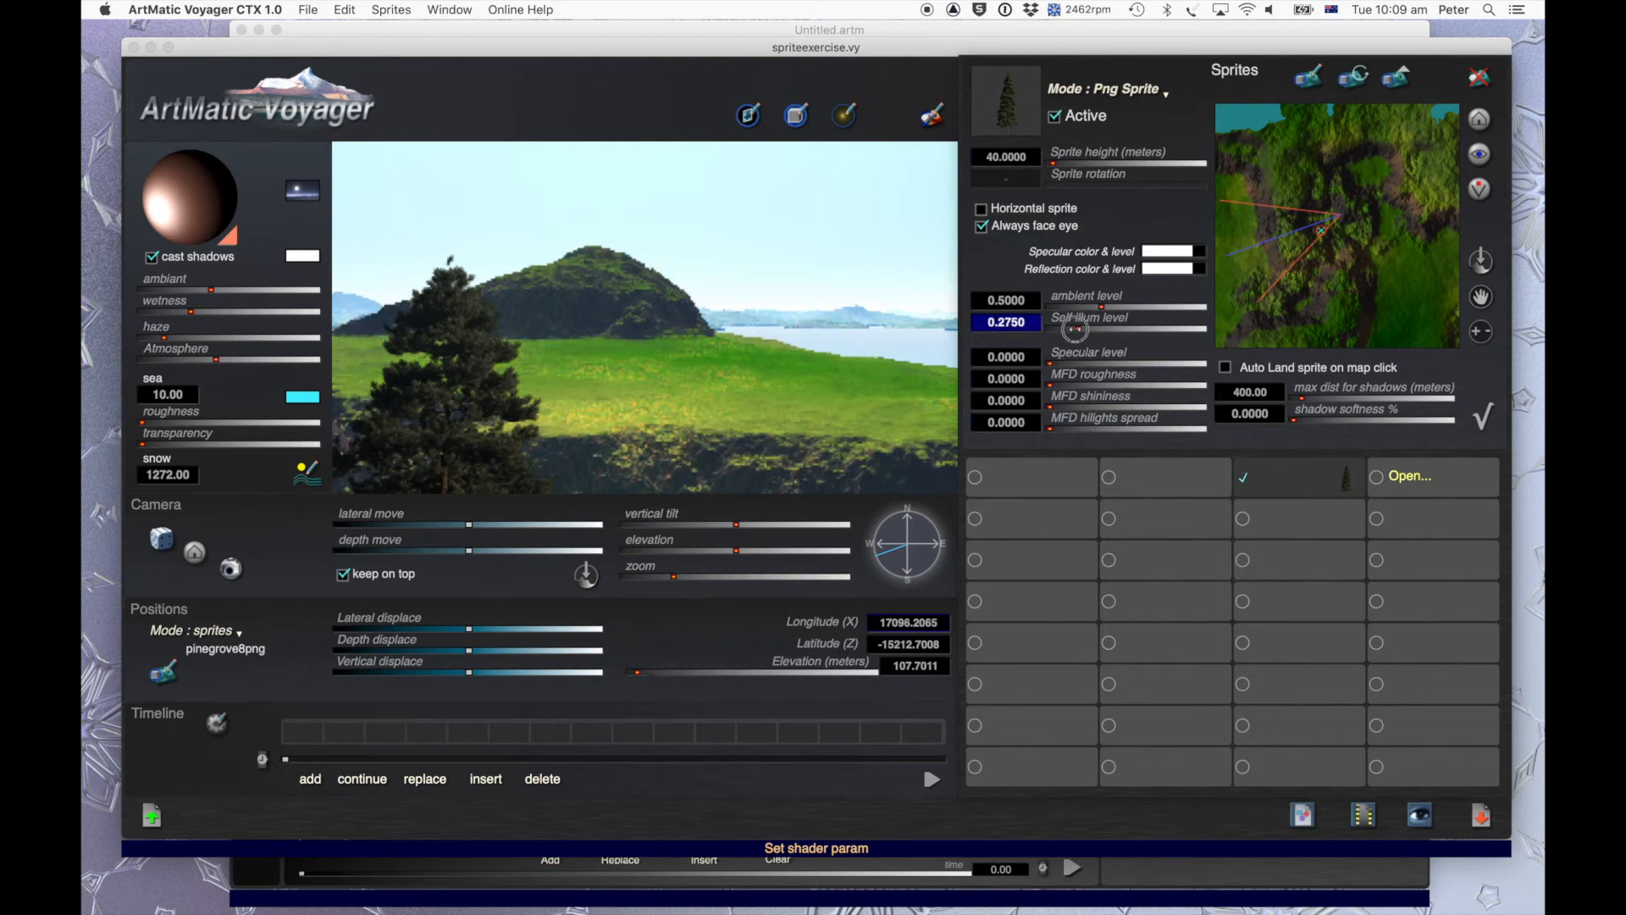
{"action": "left_click_drag", "start_coordinate": [1076, 329], "coordinate": [1100, 330]}
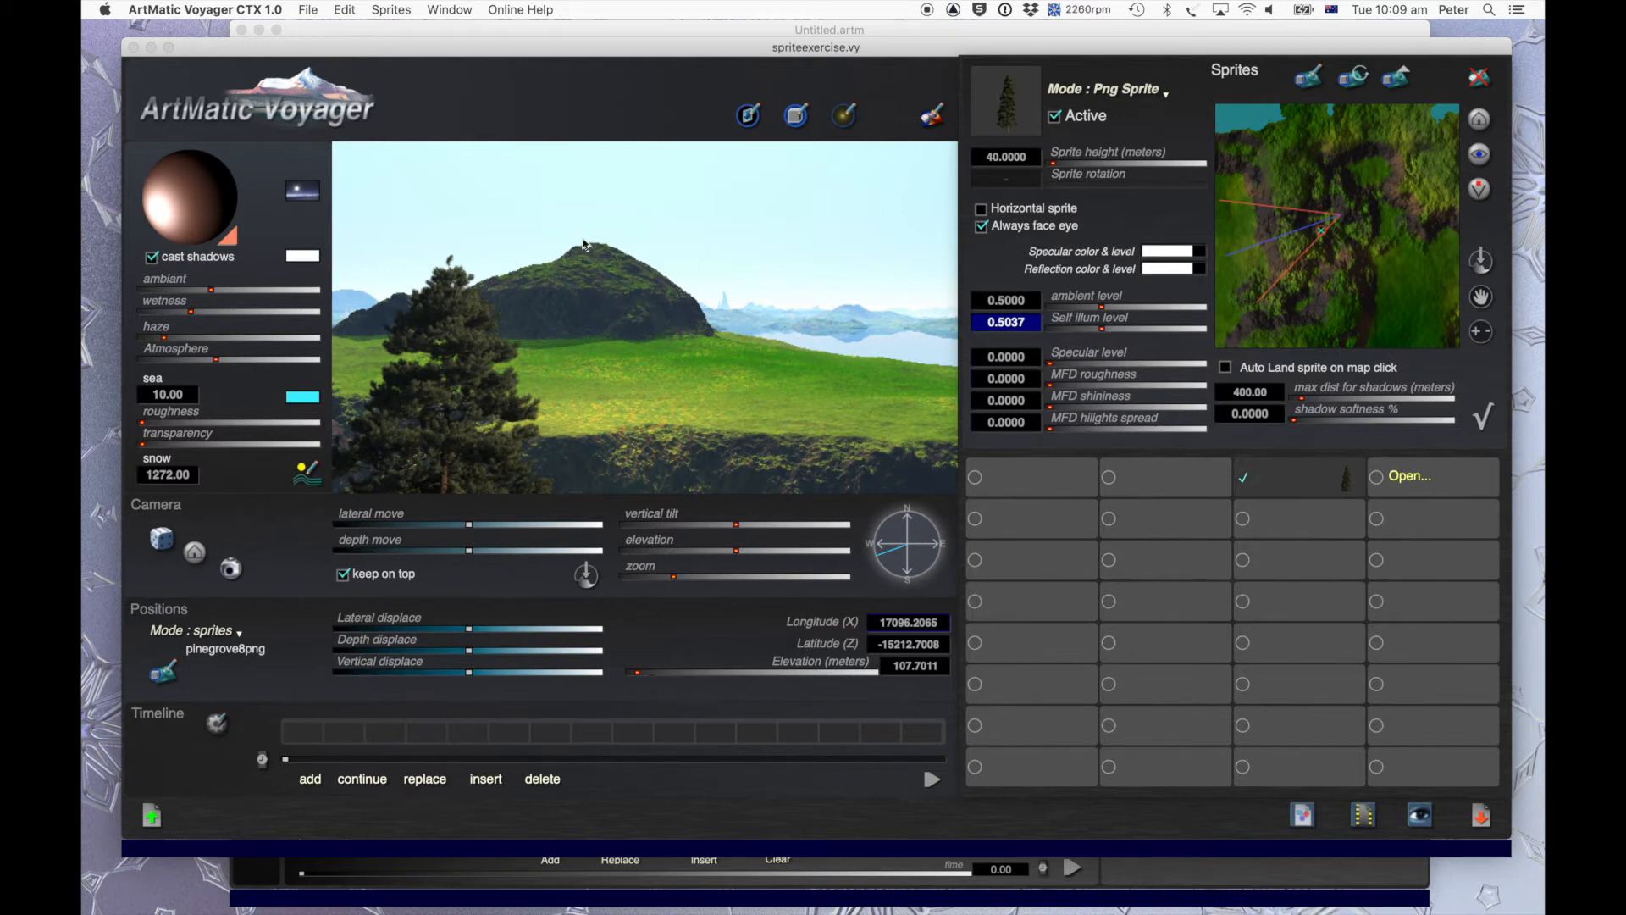
{"action": "mouse_move", "coordinate": [1107, 308]}
{"action": "left_mouse_down"}
{"action": "mouse_move", "coordinate": [1042, 302]}
{"action": "mouse_move", "coordinate": [1069, 310]}
{"action": "left_mouse_up"}
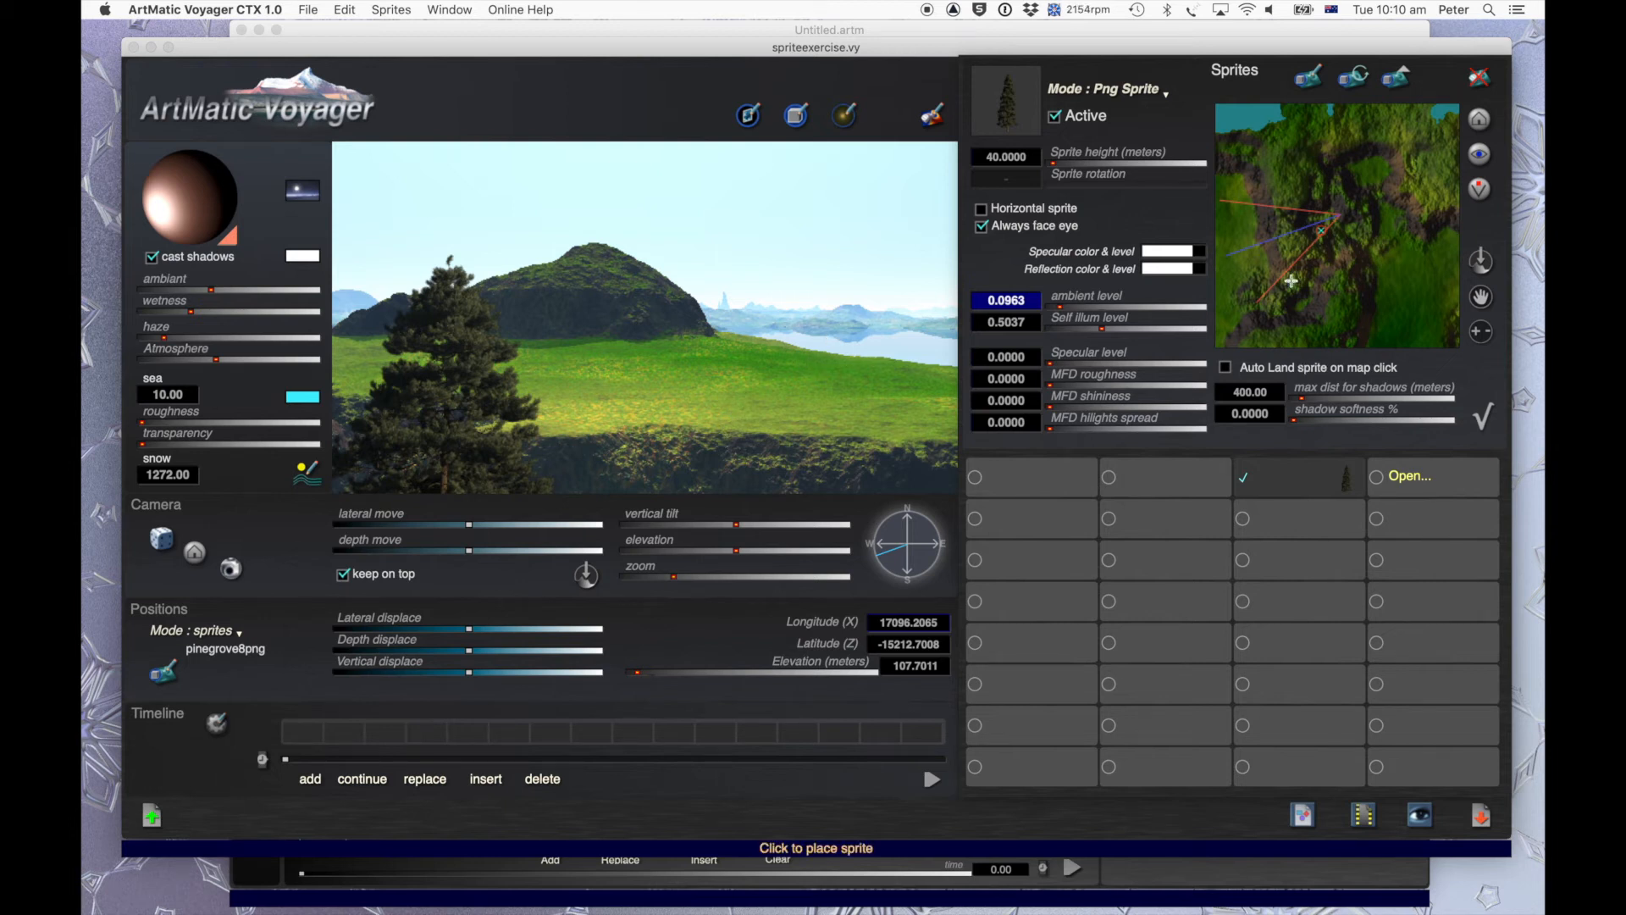
Move the pine sprite onto the hilltop, at about longitude 17095.808, latitude -15212.875, and set its ambient level to about 0.31.
{"action": "left_click", "coordinate": [1243, 275]}
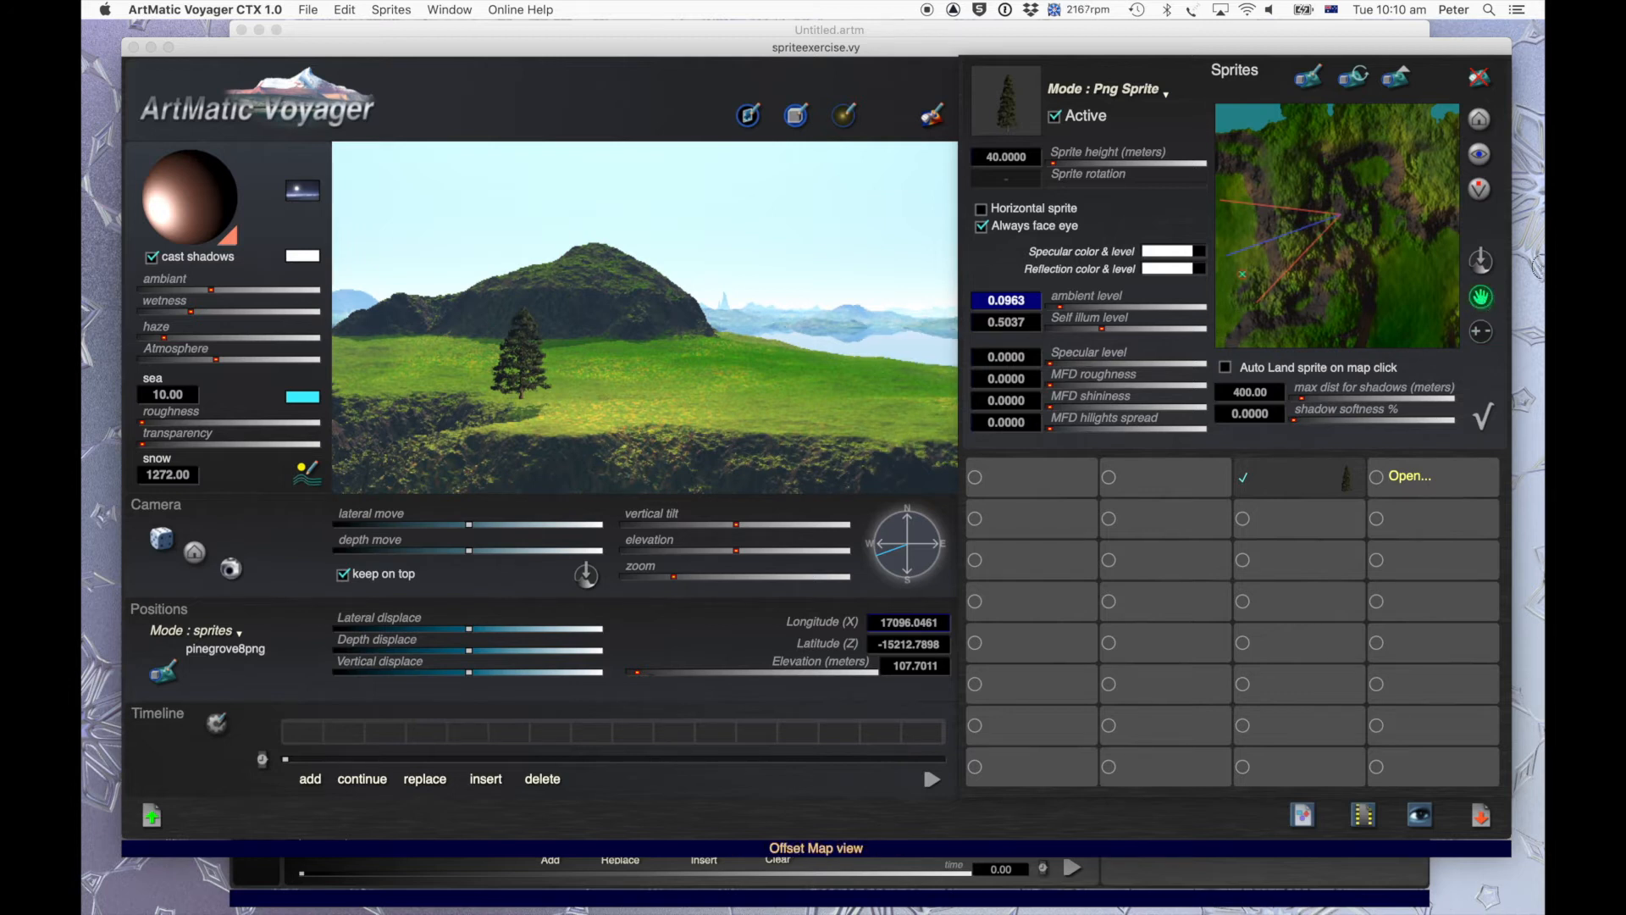
{"action": "left_click_drag", "start_coordinate": [1481, 296], "coordinate": [1518, 258]}
{"action": "left_click", "coordinate": [1236, 272]}
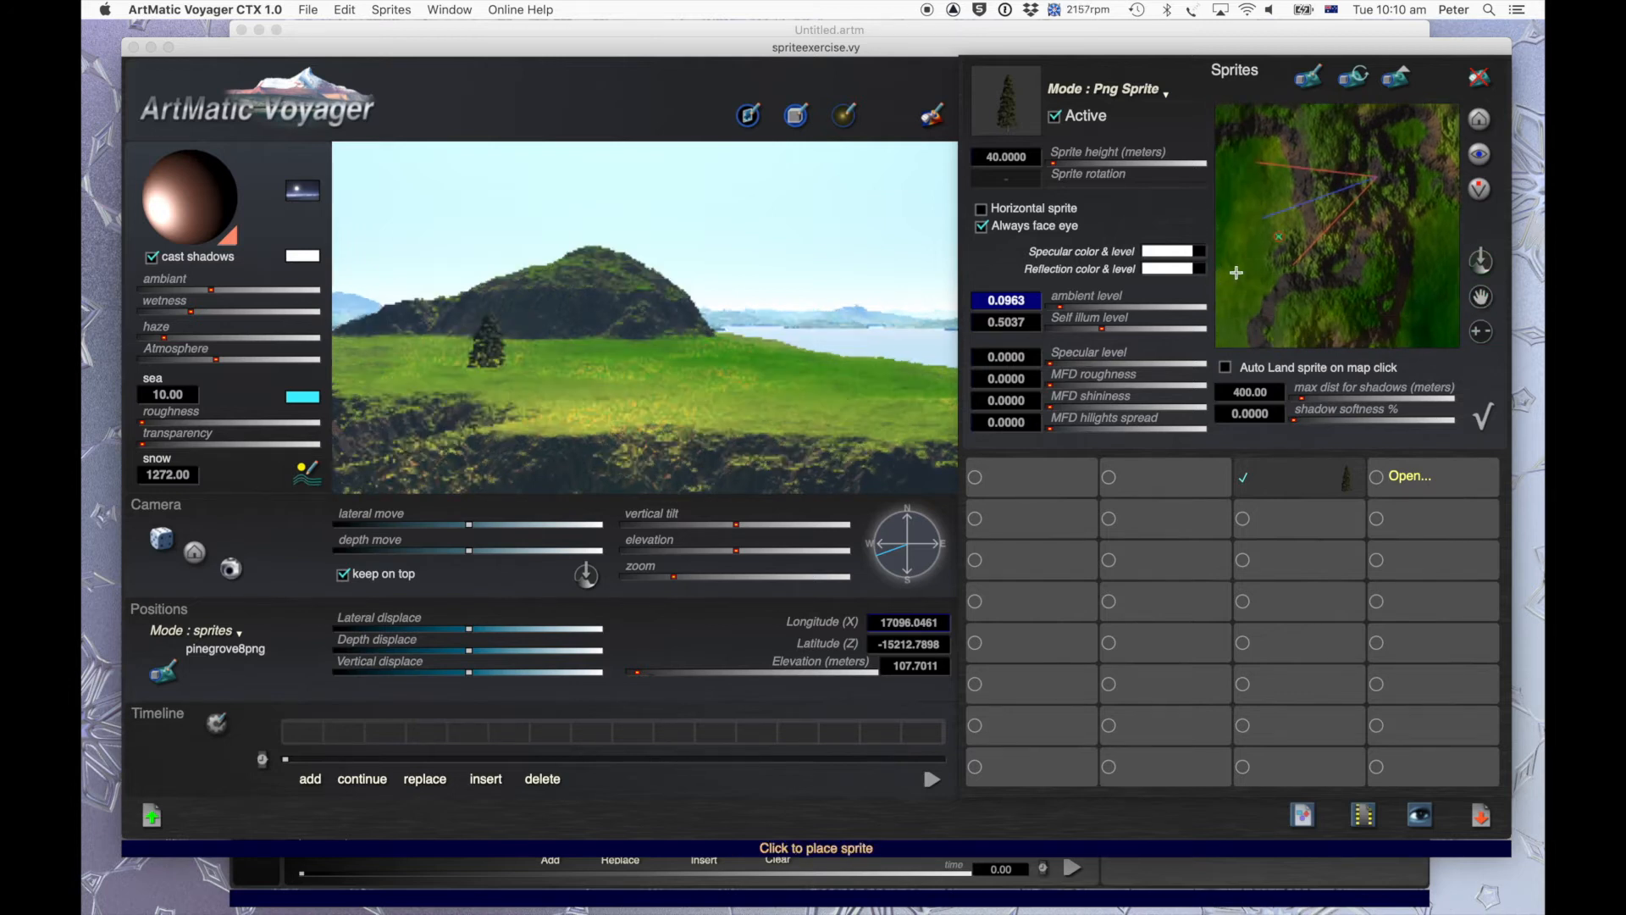
{"action": "left_click_drag", "start_coordinate": [1481, 298], "coordinate": [1516, 301]}
{"action": "left_click", "coordinate": [1234, 259]}
{"action": "left_click", "coordinate": [1481, 331]}
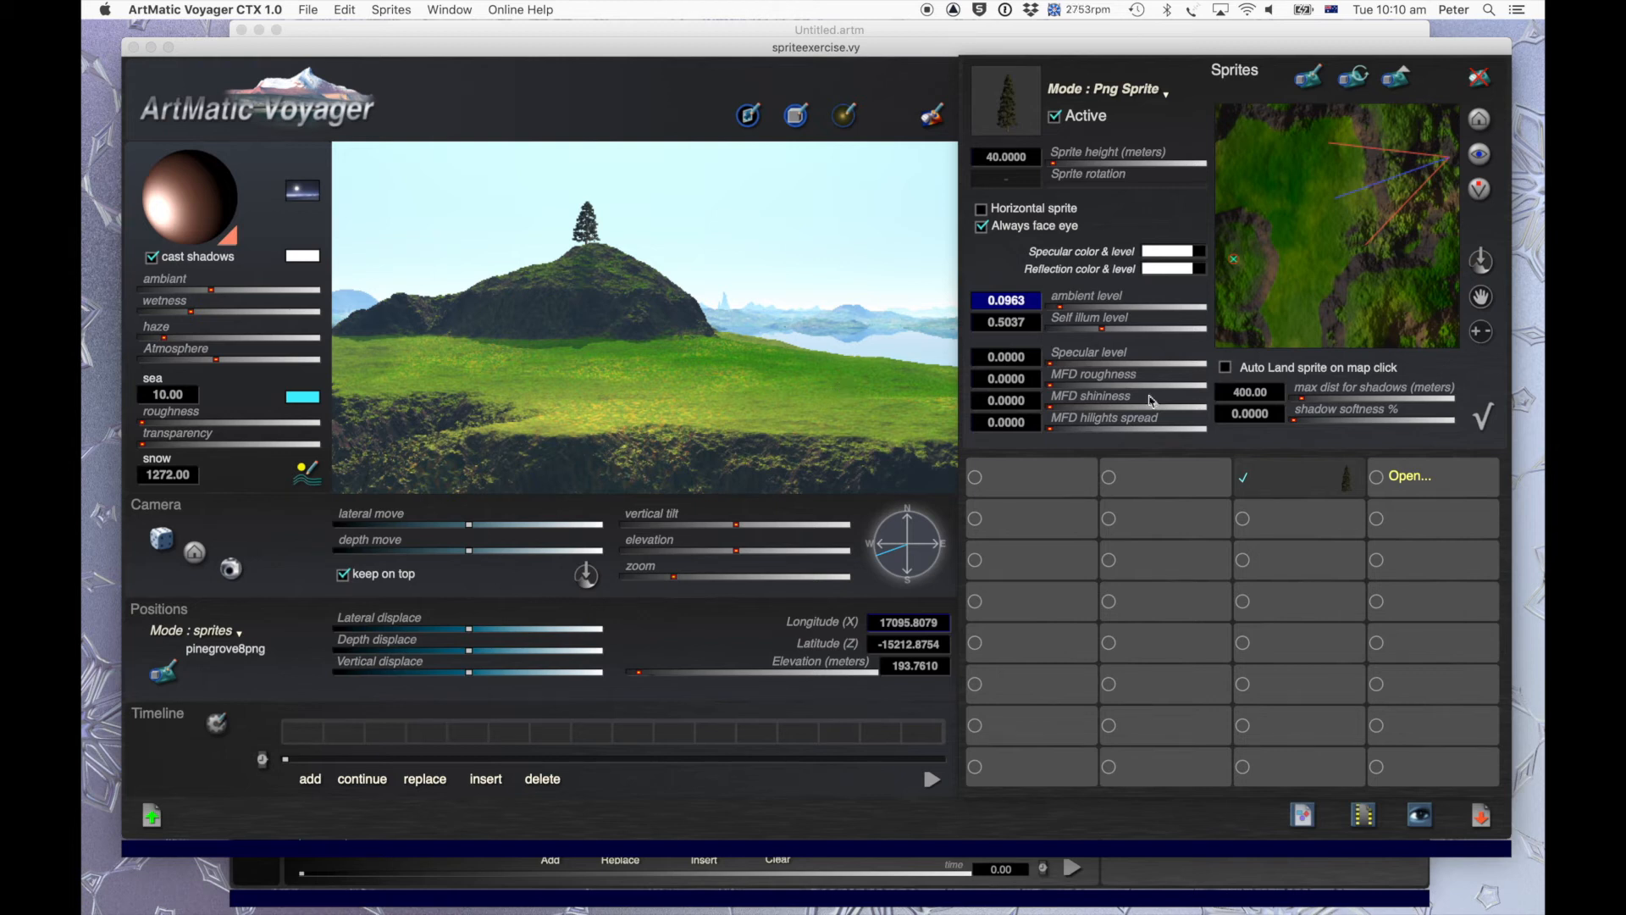
{"action": "left_click_drag", "start_coordinate": [1068, 312], "coordinate": [1077, 306]}
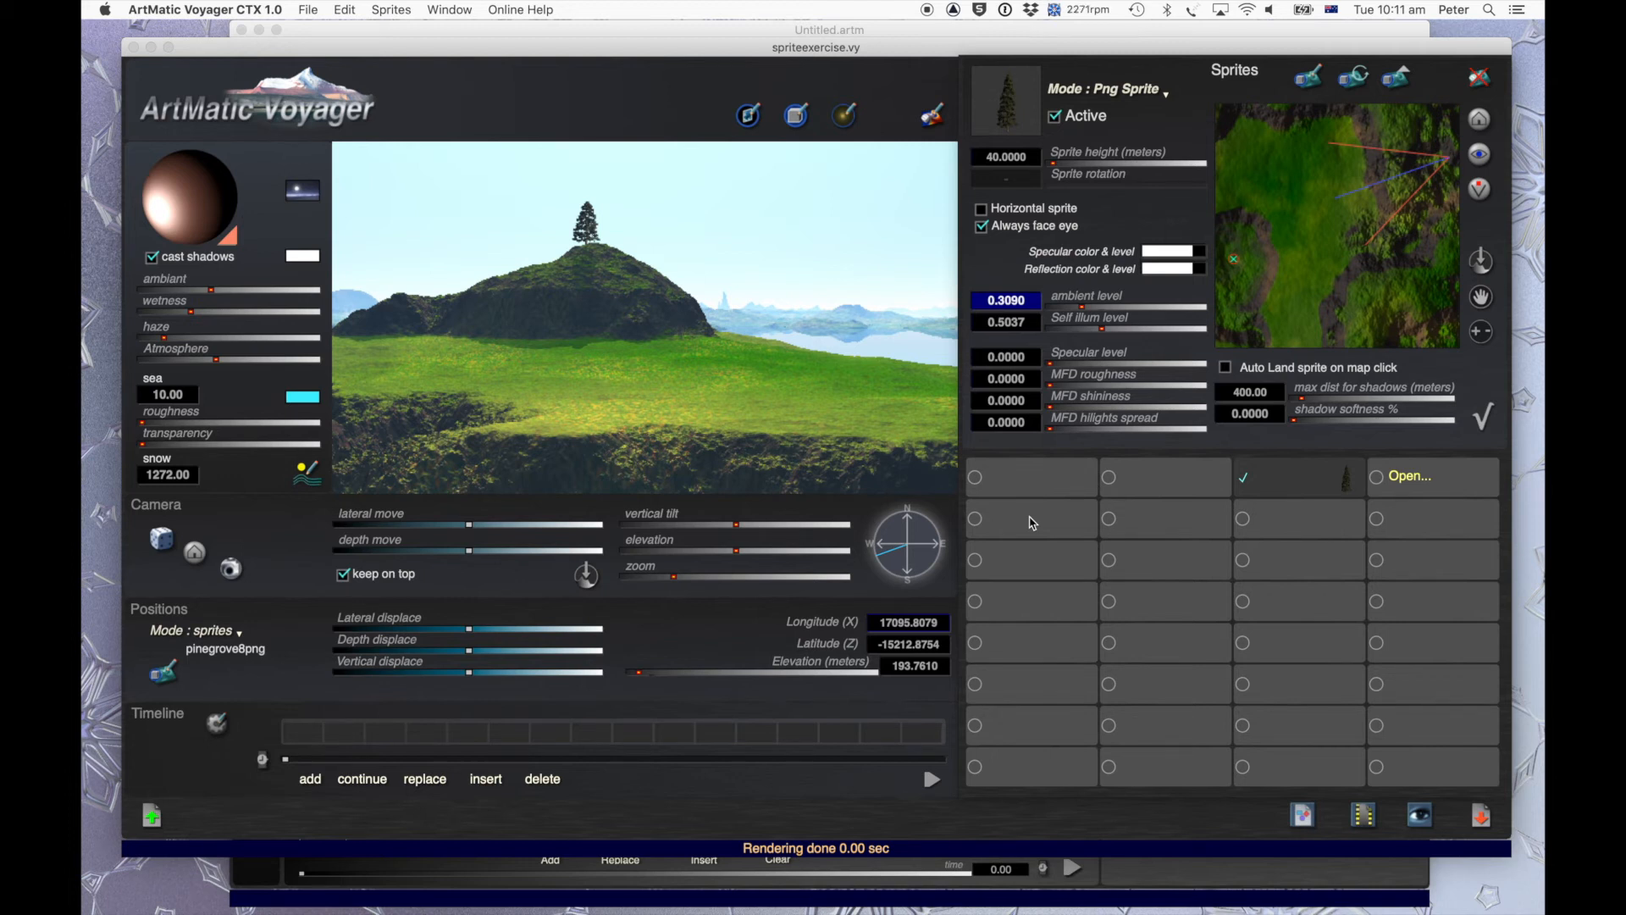
Switch to the saved lake place and bring the pine sprite to the camera, at about longitude -3111.212, latitude 22729.549.
{"action": "left_click", "coordinate": [1483, 416]}
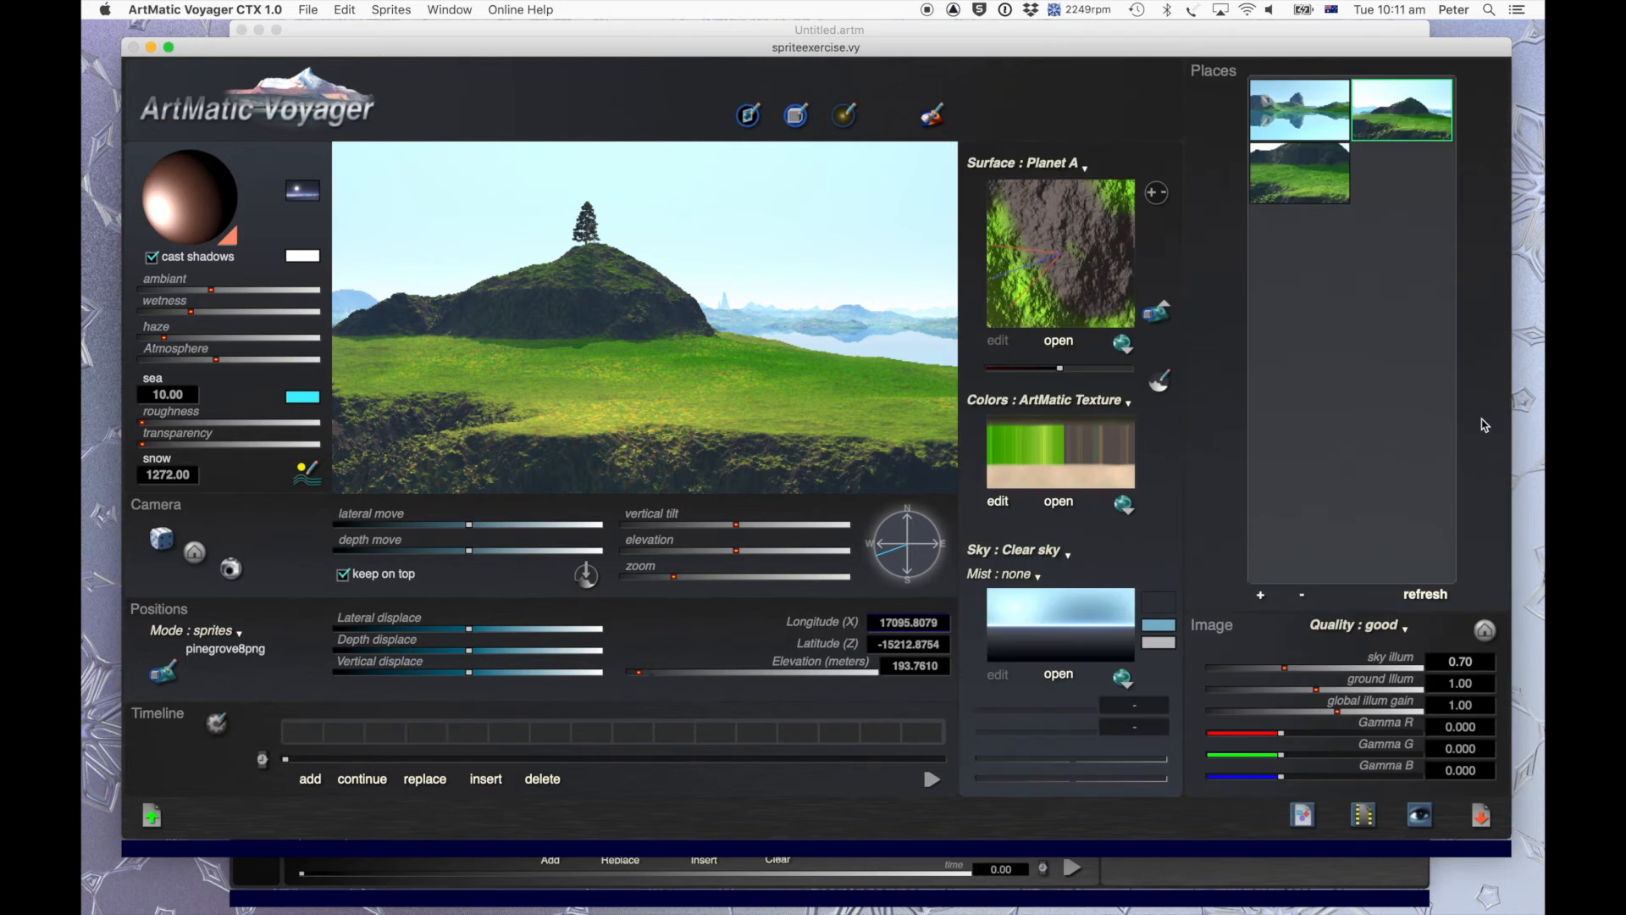
{"action": "left_click", "coordinate": [1301, 108]}
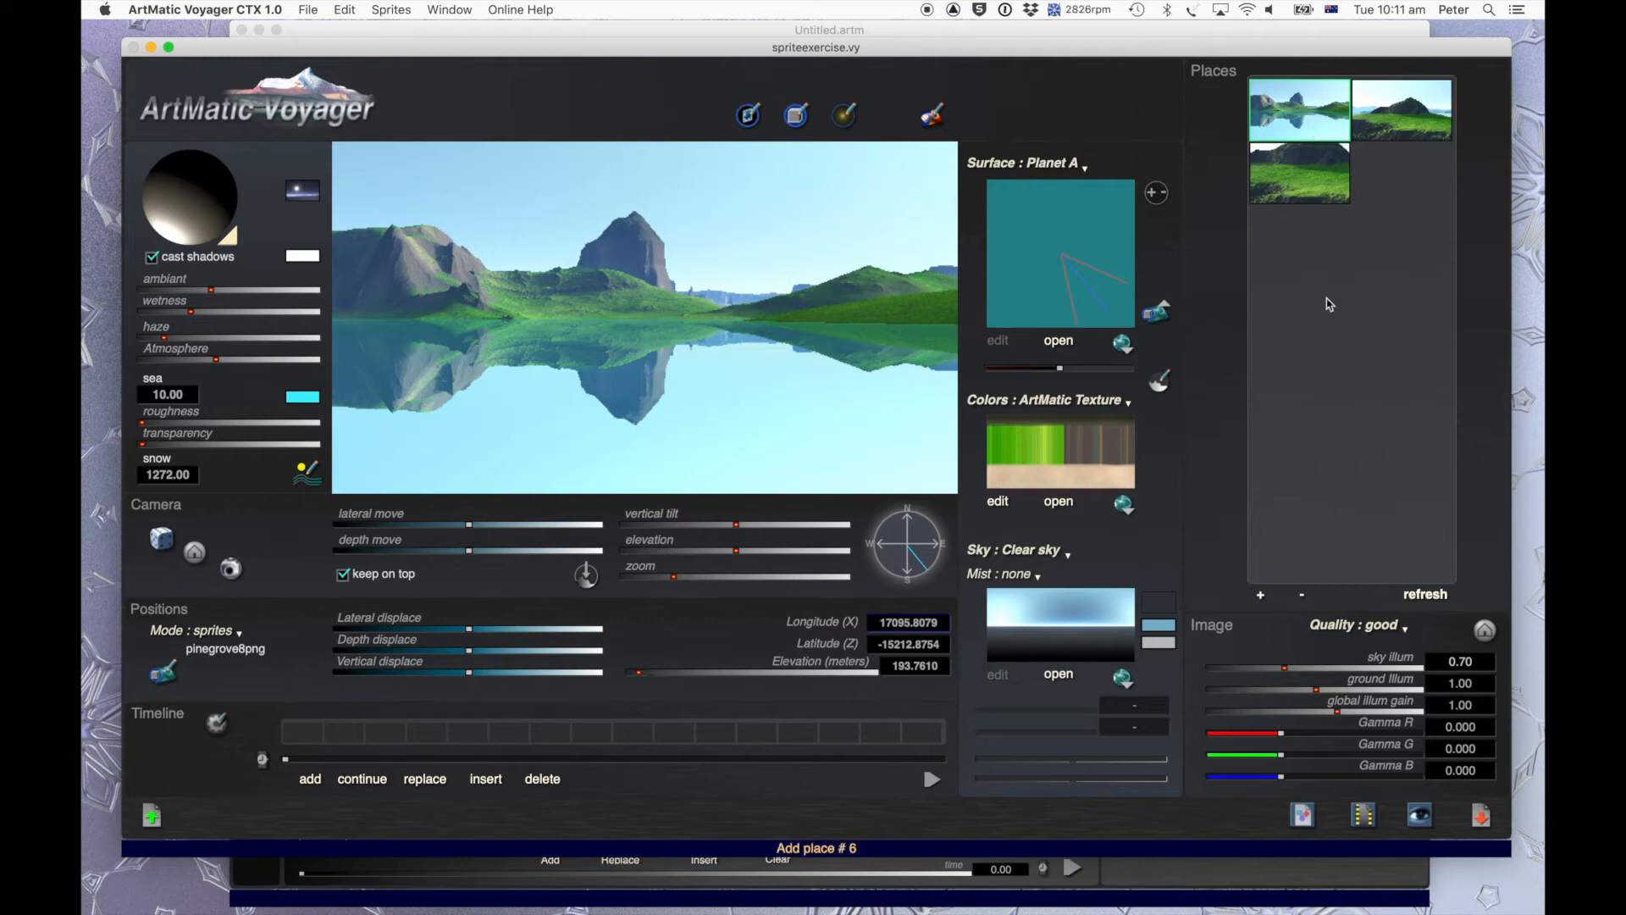
{"action": "left_click", "coordinate": [1156, 313]}
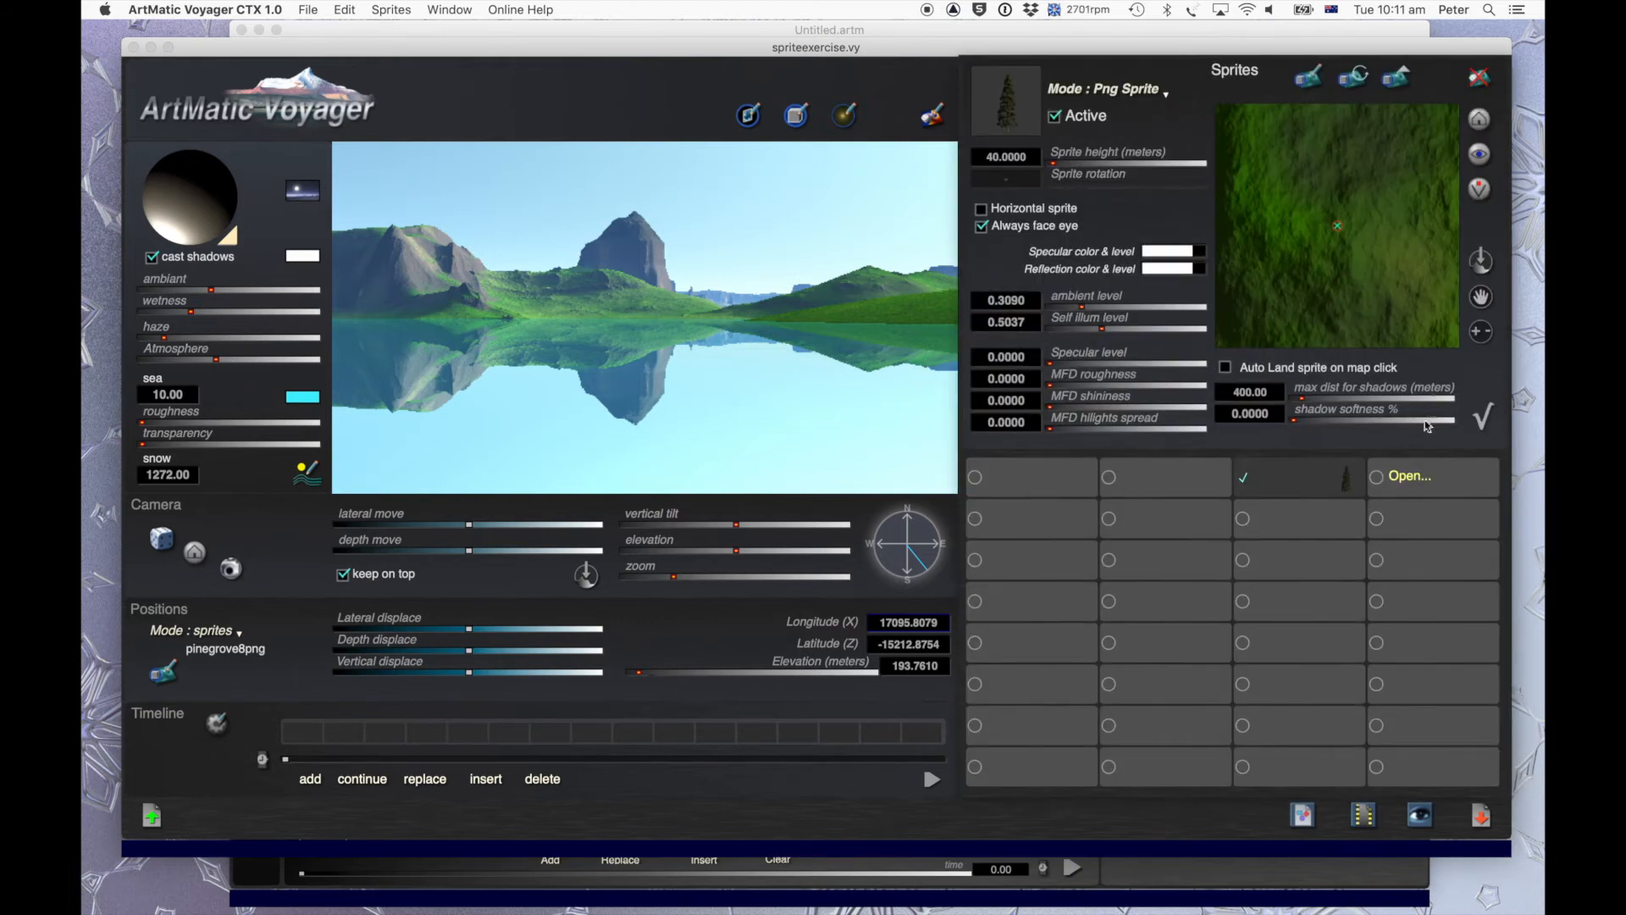
{"action": "left_click", "coordinate": [1480, 195]}
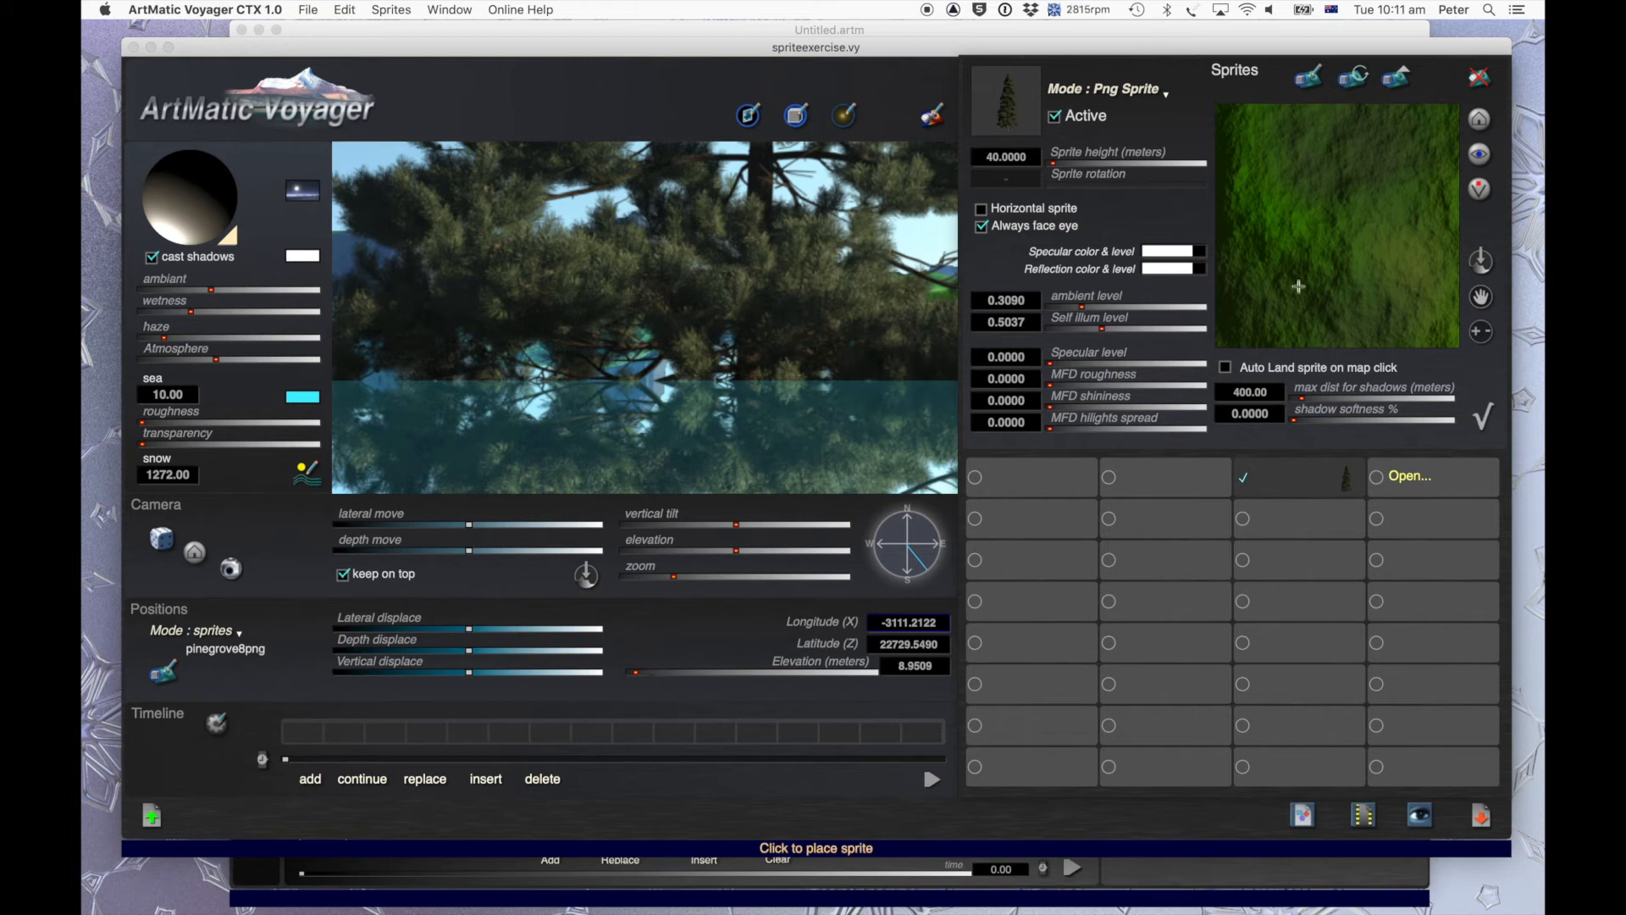
Place the pine on the water ahead of the camera, at about longitude -3111.186, latitude 22729.516, with an elevation of 20 meters.
{"action": "left_click", "coordinate": [1481, 155]}
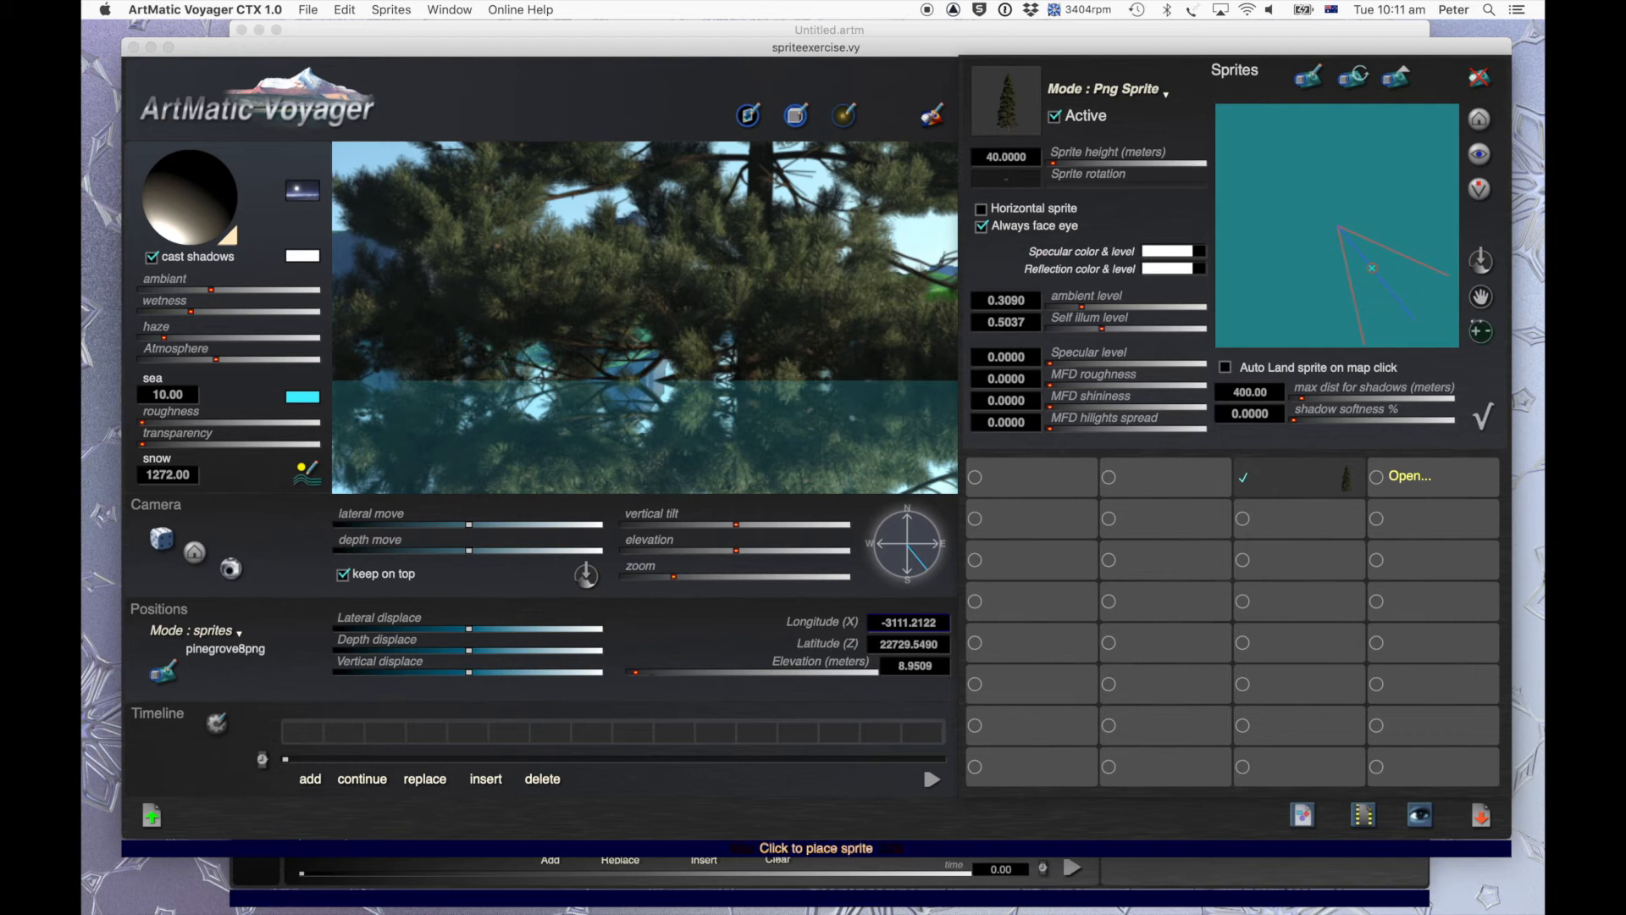
{"action": "mouse_move", "coordinate": [1481, 332]}
{"action": "left_mouse_down"}
{"action": "mouse_move", "coordinate": [1538, 327]}
{"action": "mouse_move", "coordinate": [1493, 343]}
{"action": "left_mouse_up"}
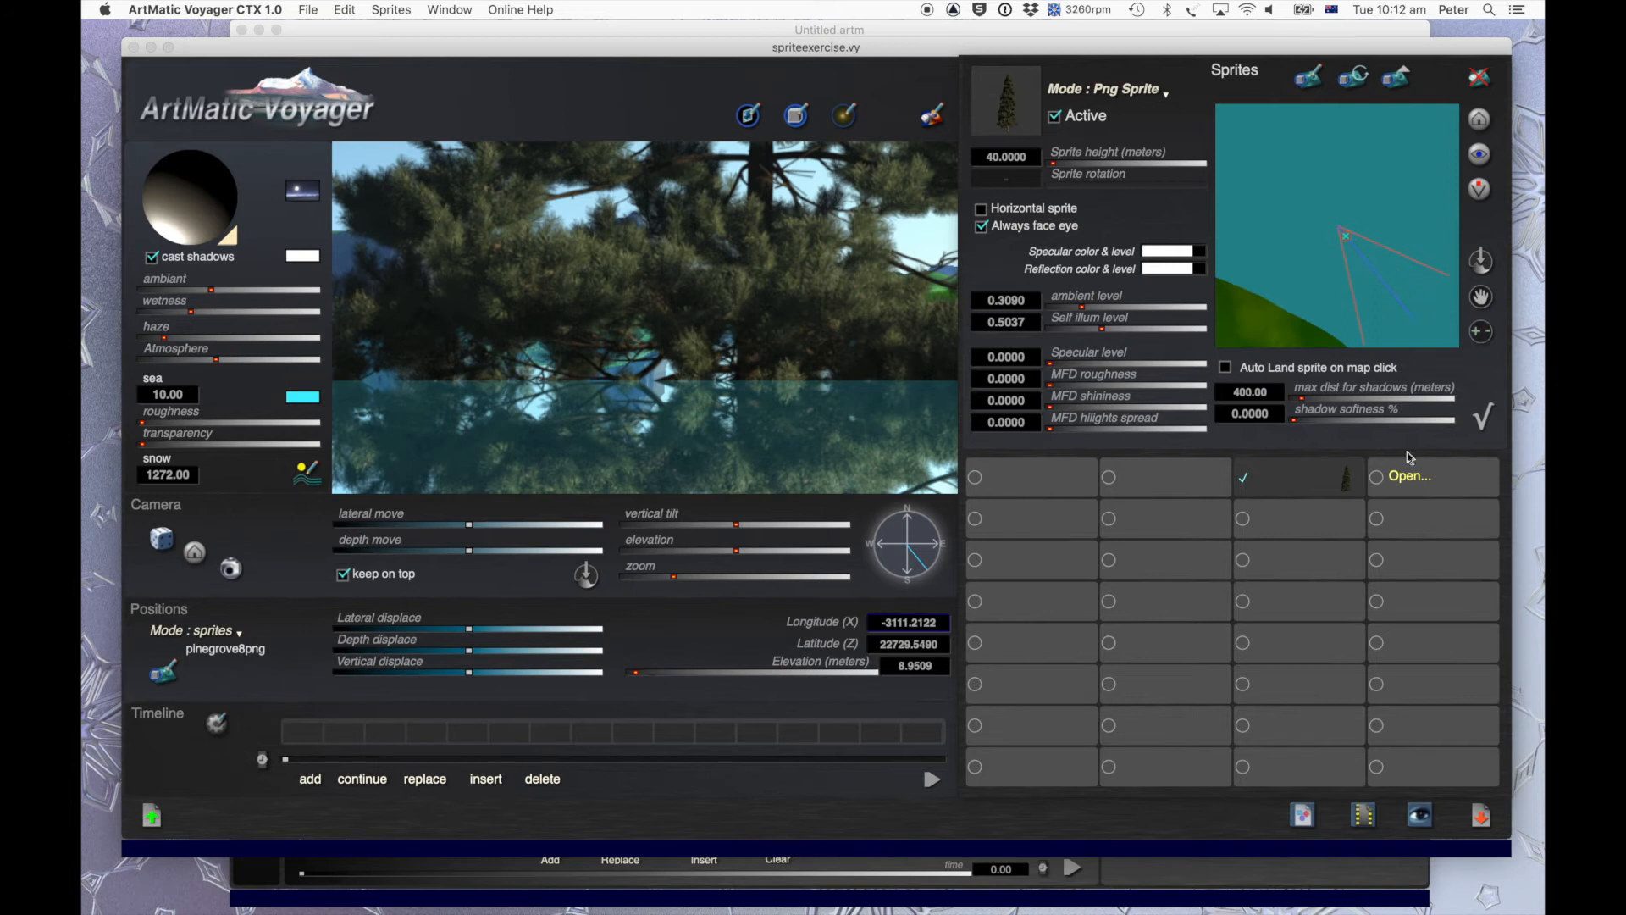
{"action": "left_click", "coordinate": [1382, 281]}
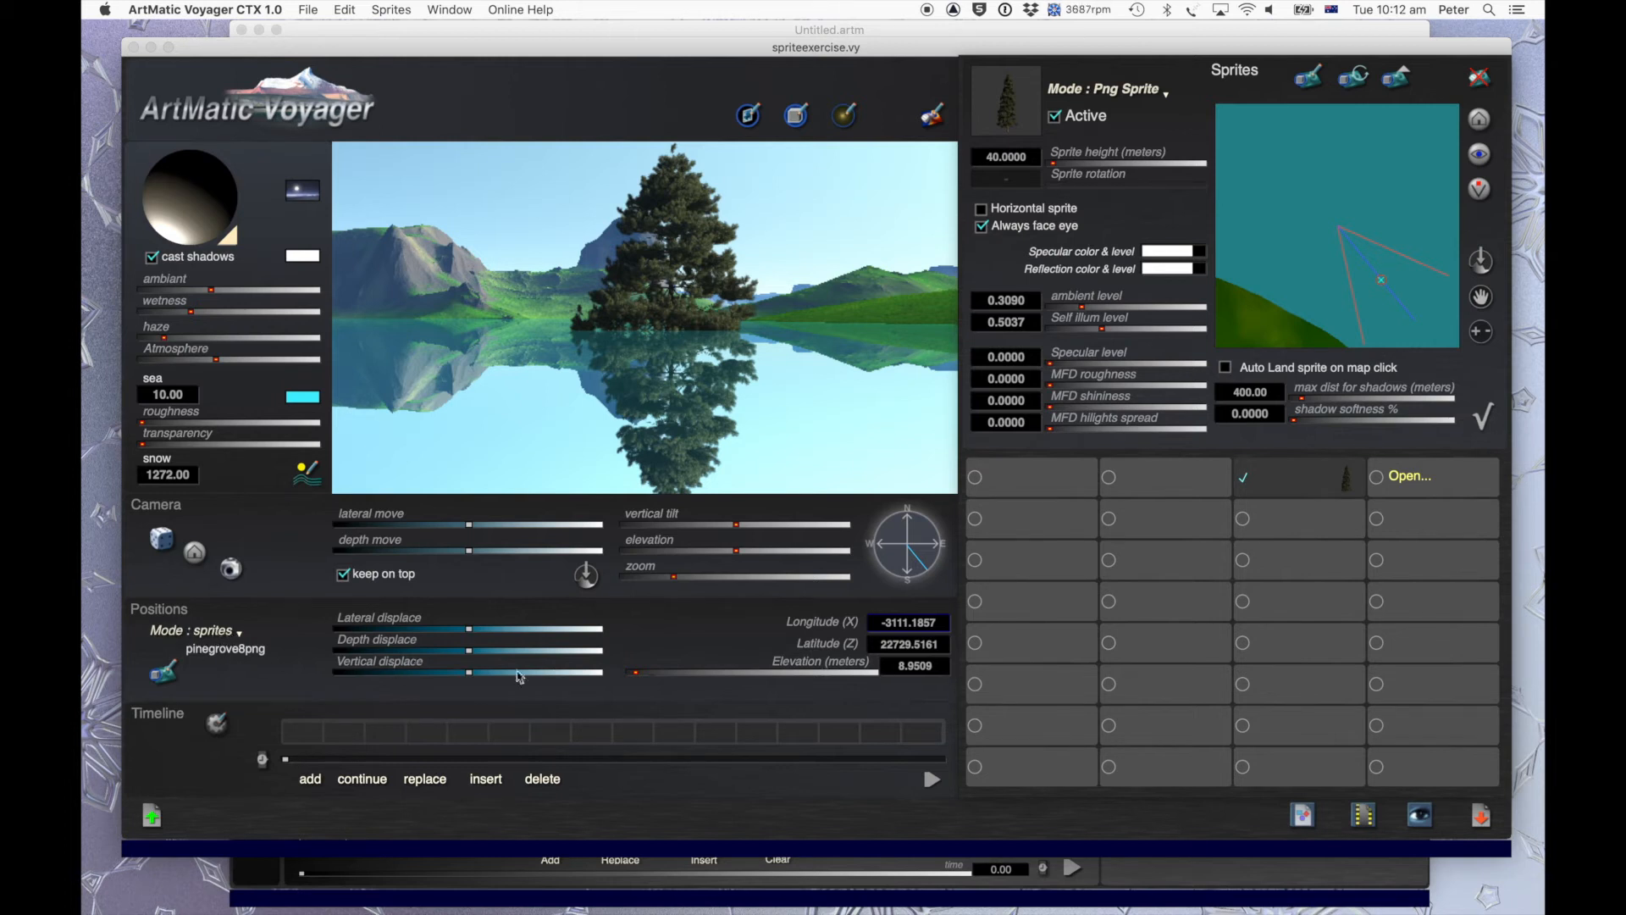
{"action": "left_click", "coordinate": [916, 674]}
{"action": "type", "text": "20"}
{"action": "key", "text": "Return"}
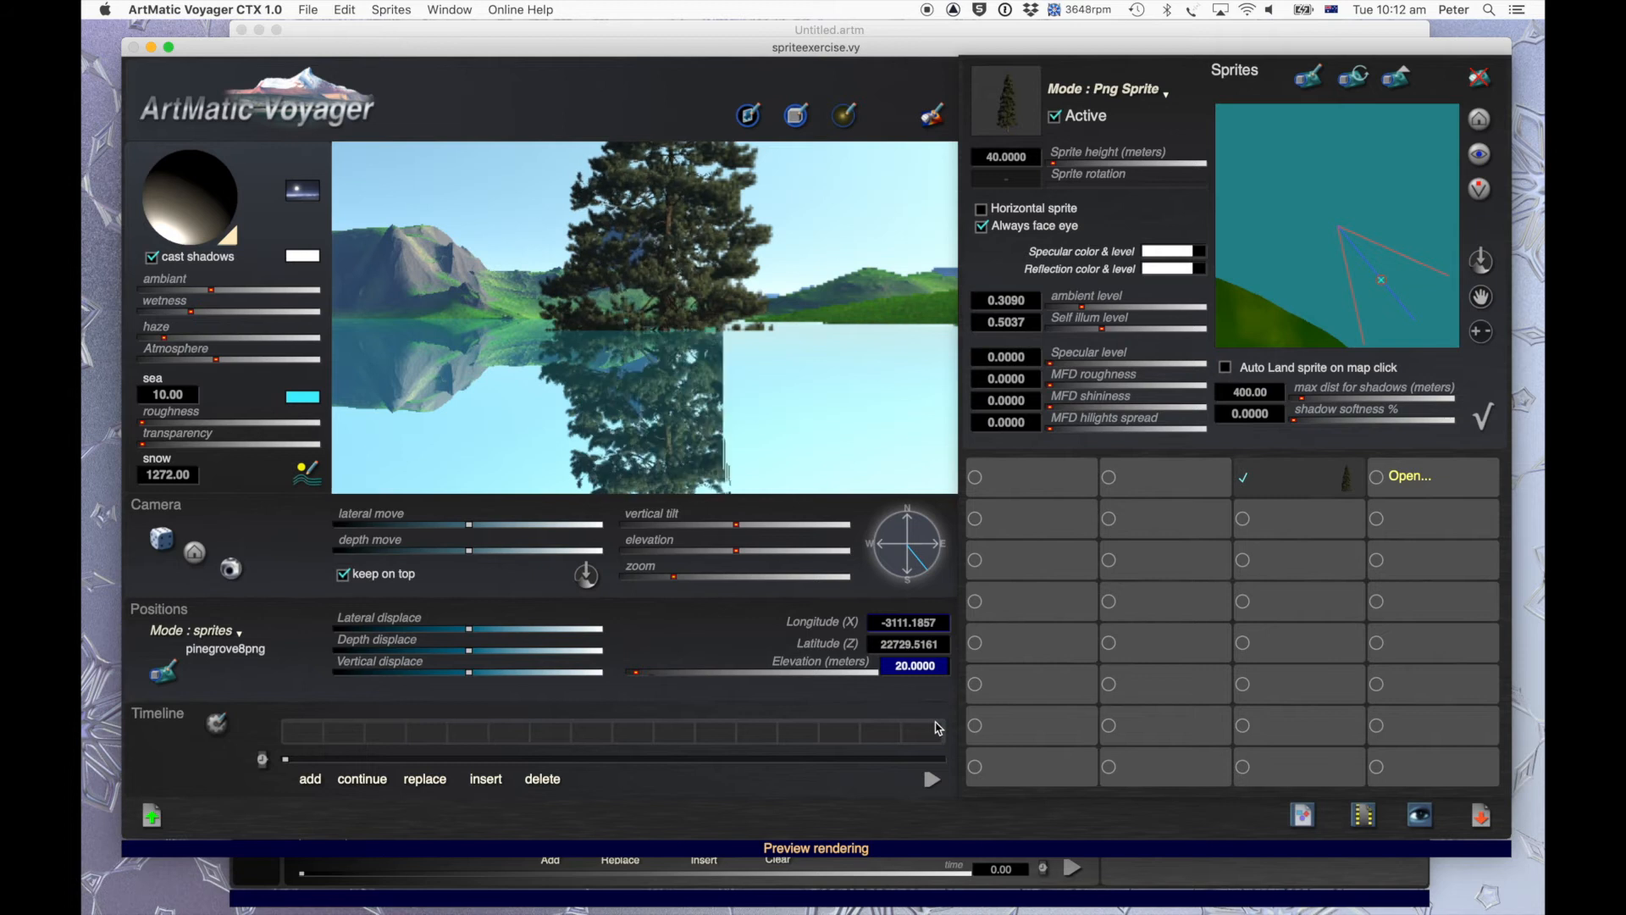
Move the pine farther from the camera, at about longitude -3111.154, latitude 22729.478, and raise the sea roughness to slightly over half.
{"action": "left_click", "coordinate": [1414, 328]}
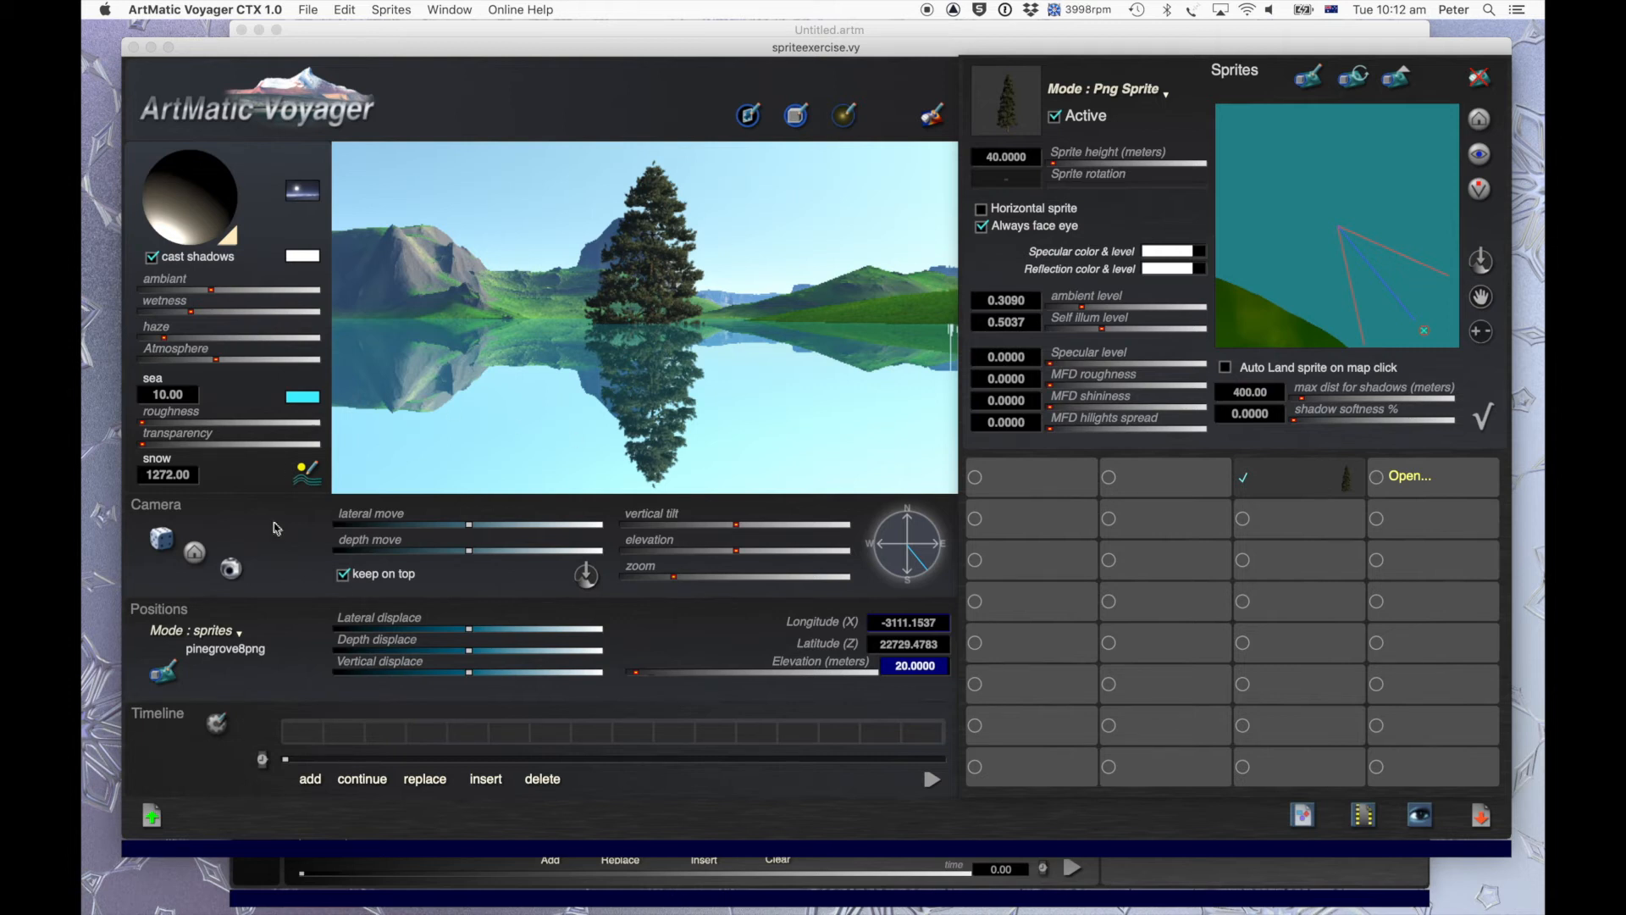
{"action": "left_click_drag", "start_coordinate": [159, 428], "coordinate": [236, 435]}
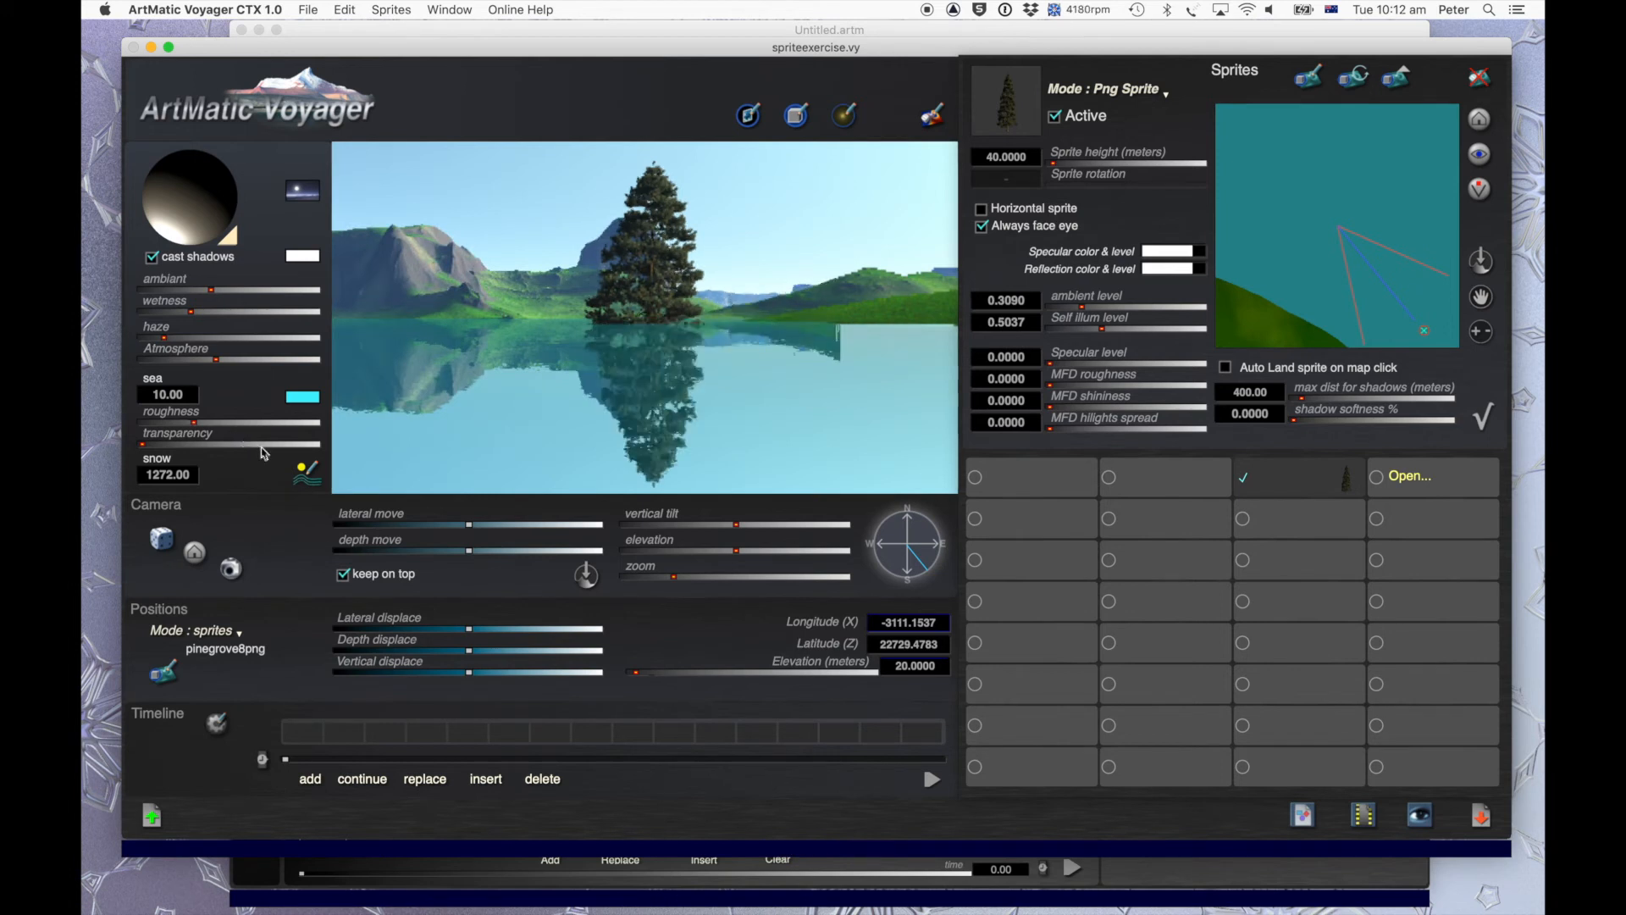
{"action": "left_click_drag", "start_coordinate": [216, 423], "coordinate": [239, 422]}
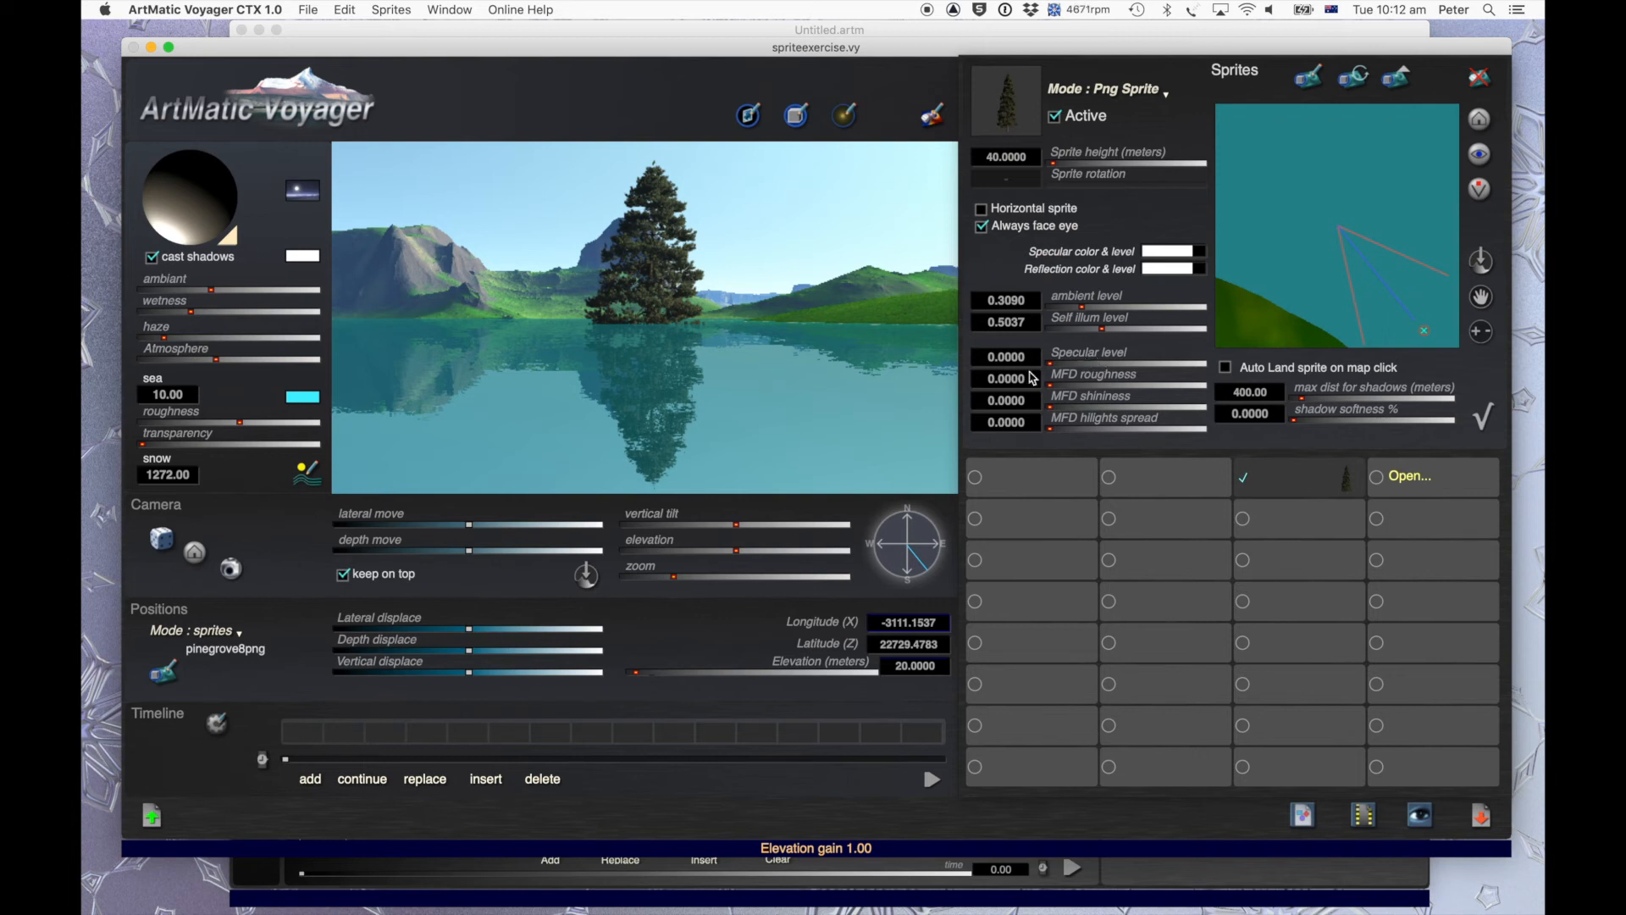
Set the pine sprite's ambient and self illumination levels to 0, and lower the scene's ambient light to about a fifth.
{"action": "left_click_drag", "start_coordinate": [1106, 331], "coordinate": [935, 307]}
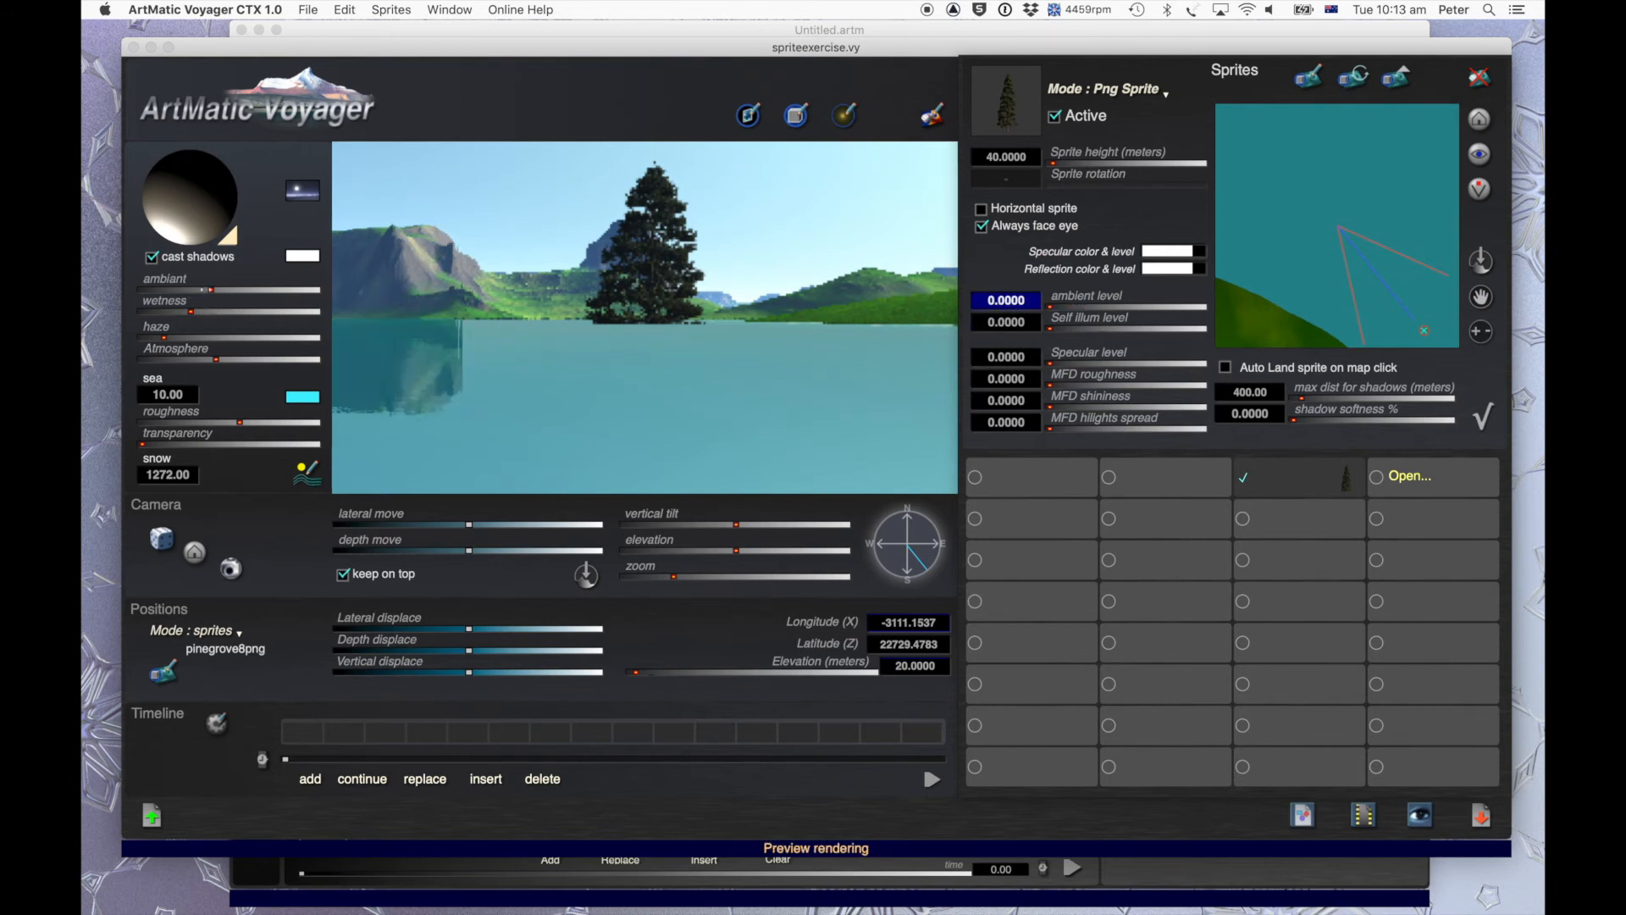
{"action": "left_click_drag", "start_coordinate": [211, 290], "coordinate": [93, 272]}
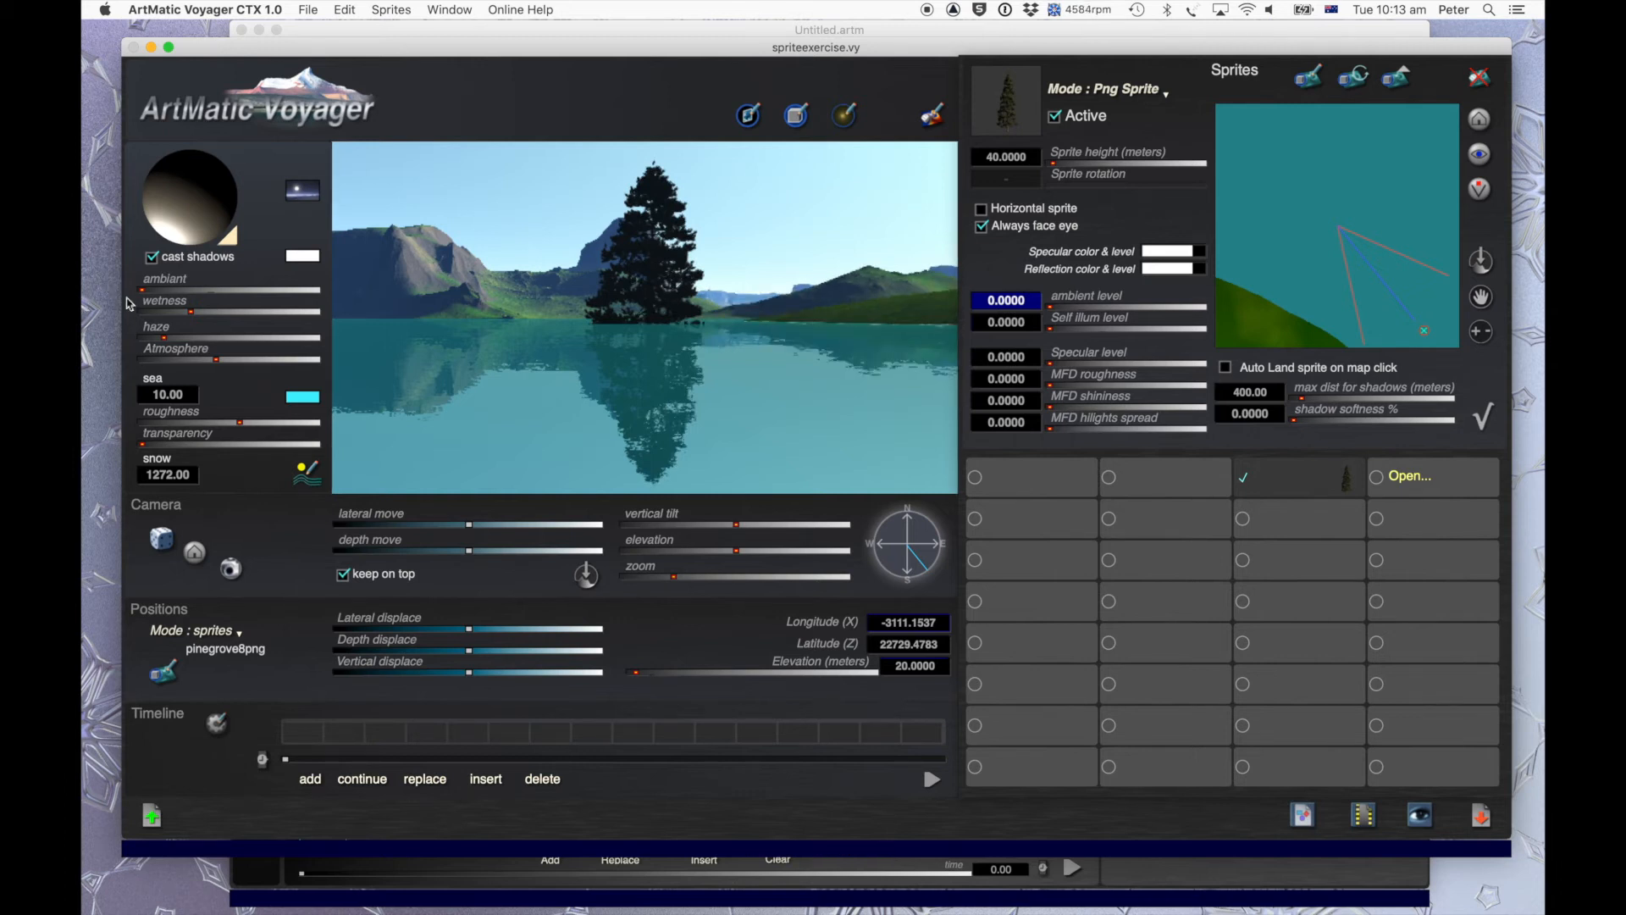
{"action": "left_click", "coordinate": [179, 291]}
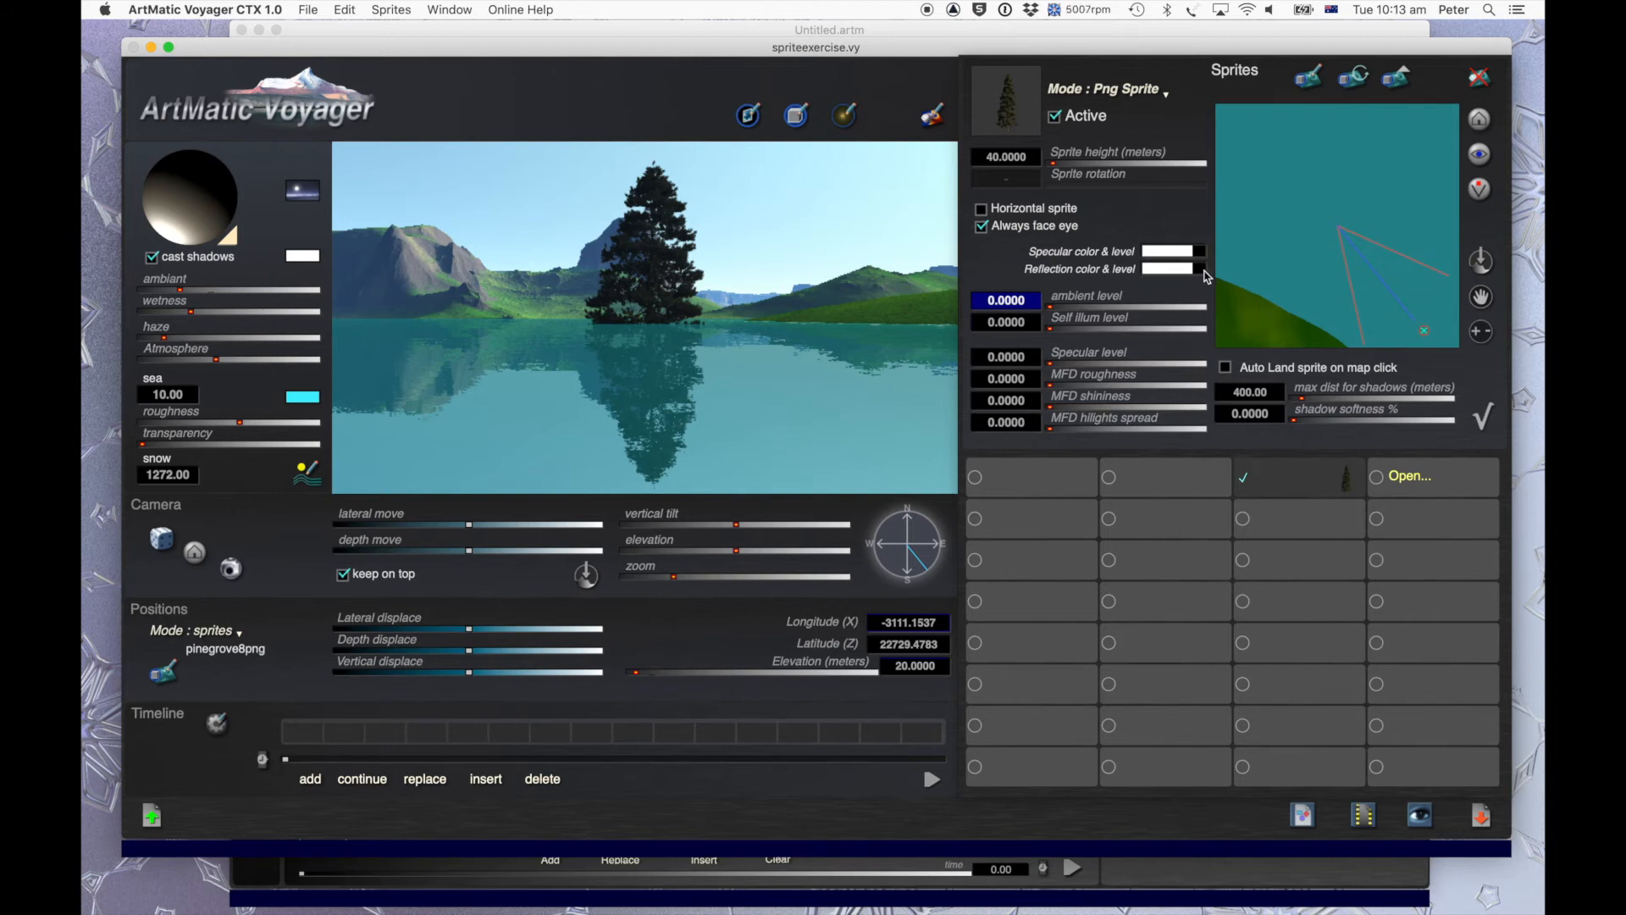
Try the pine sprite with a reflection level of about 0.86 and with the horizontal sprite option, restoring each setting.
{"action": "left_click_drag", "start_coordinate": [1205, 275], "coordinate": [1195, 220]}
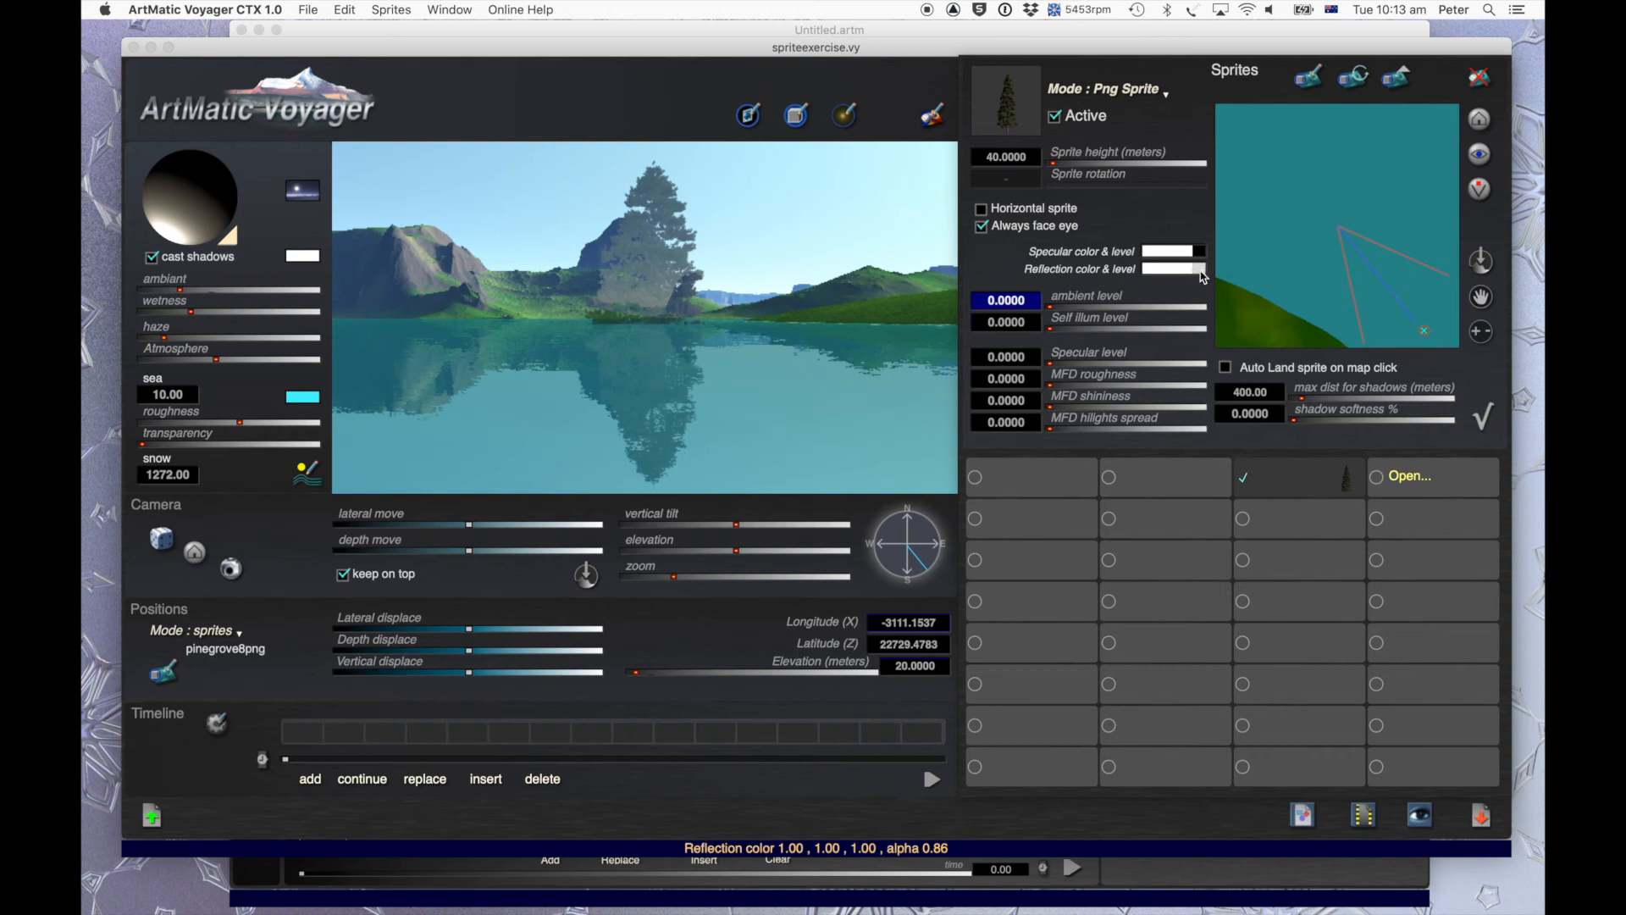
{"action": "left_click_drag", "start_coordinate": [1201, 271], "coordinate": [1216, 367]}
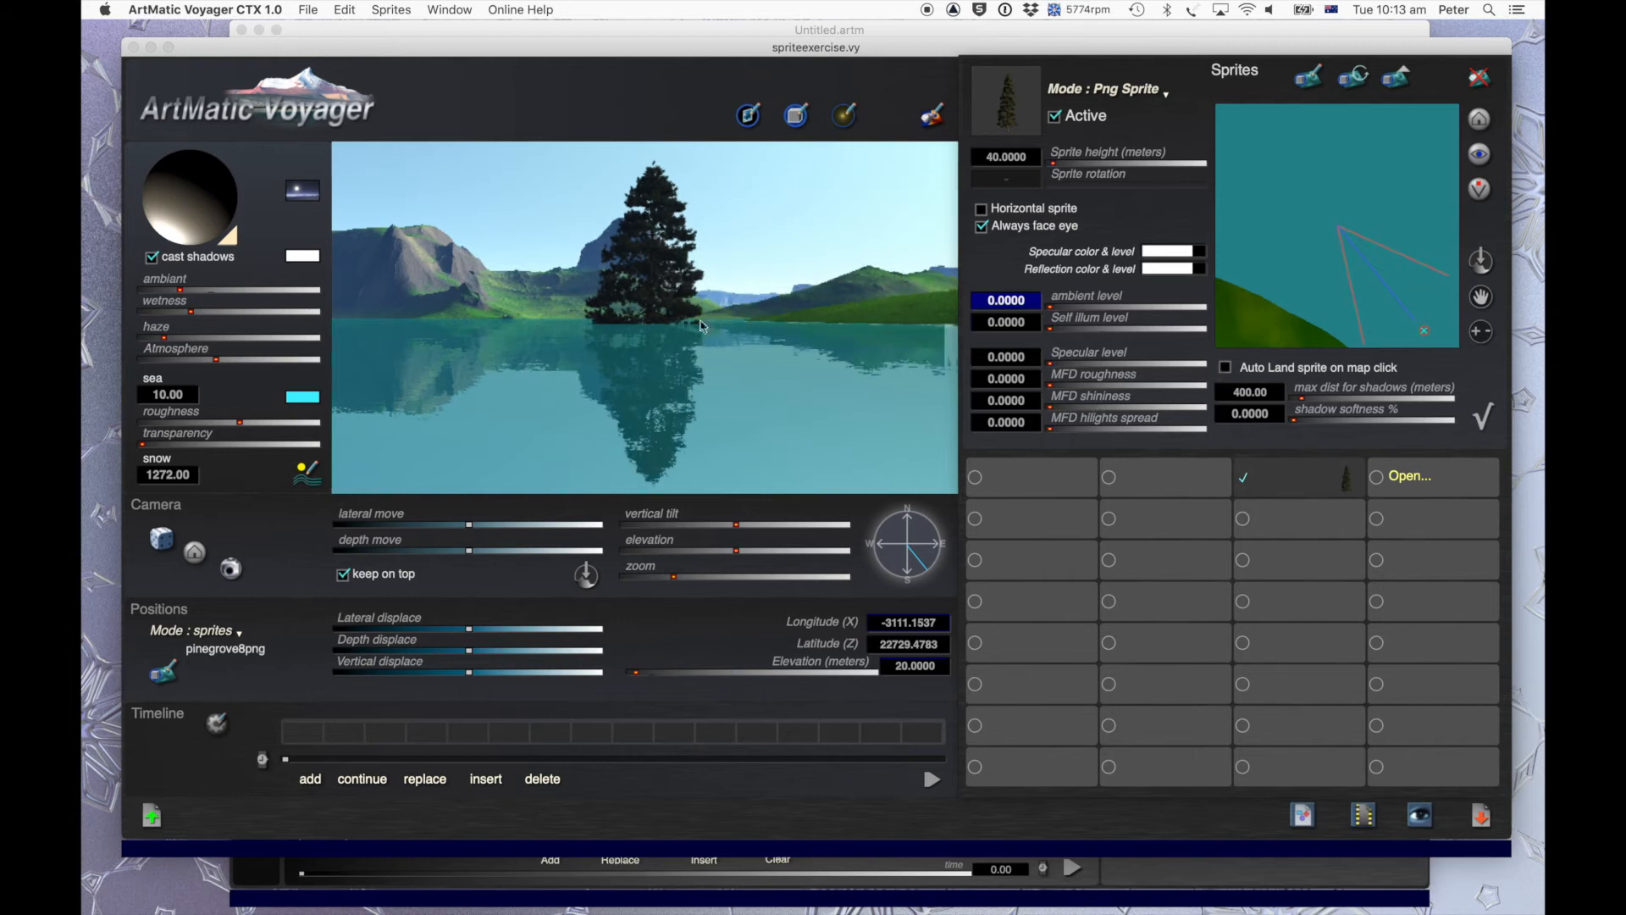
{"action": "left_click", "coordinate": [983, 210]}
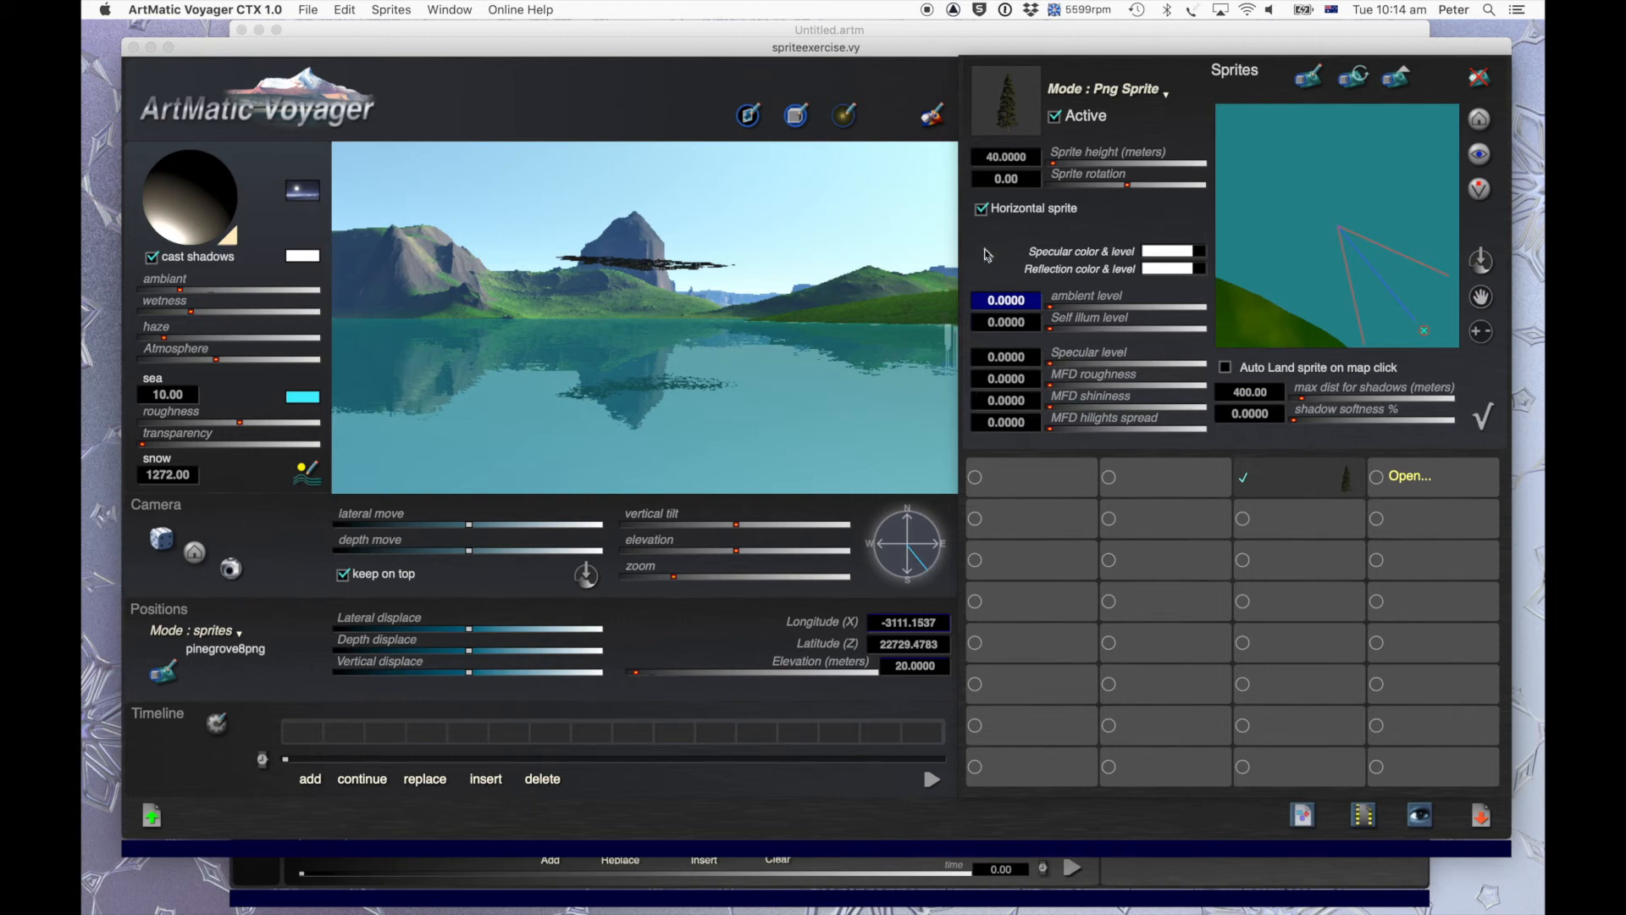
{"action": "left_click", "coordinate": [981, 208]}
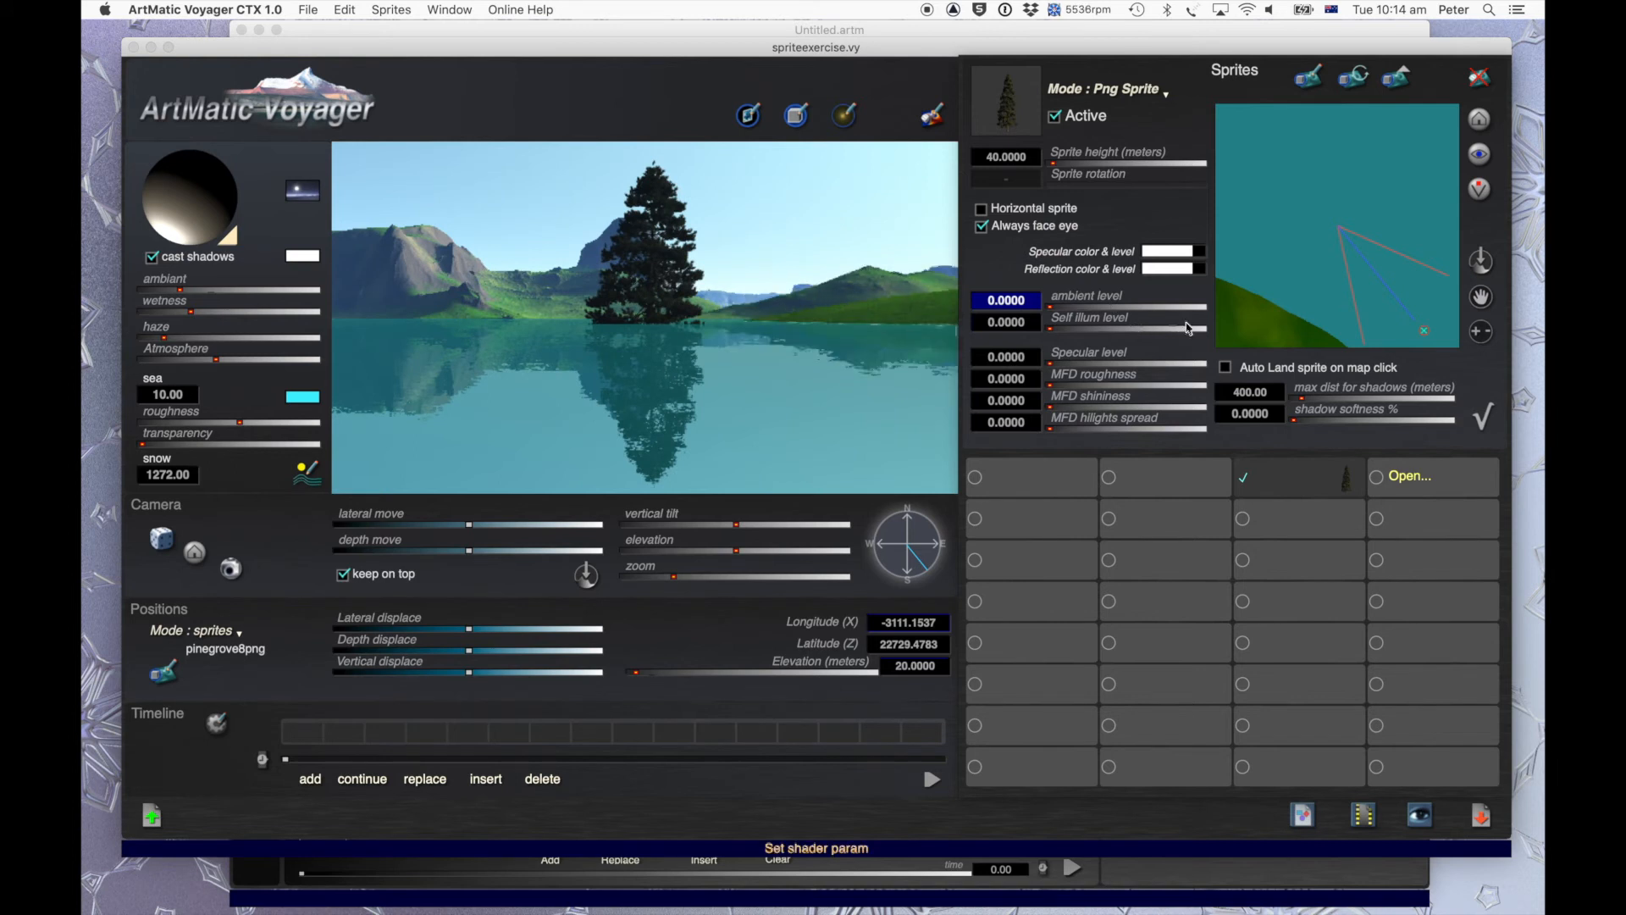
Try the pine sprite without Always face eye at rotations of about 12, -12 and -53 degrees, and re-enable the option.
{"action": "left_click", "coordinate": [981, 227]}
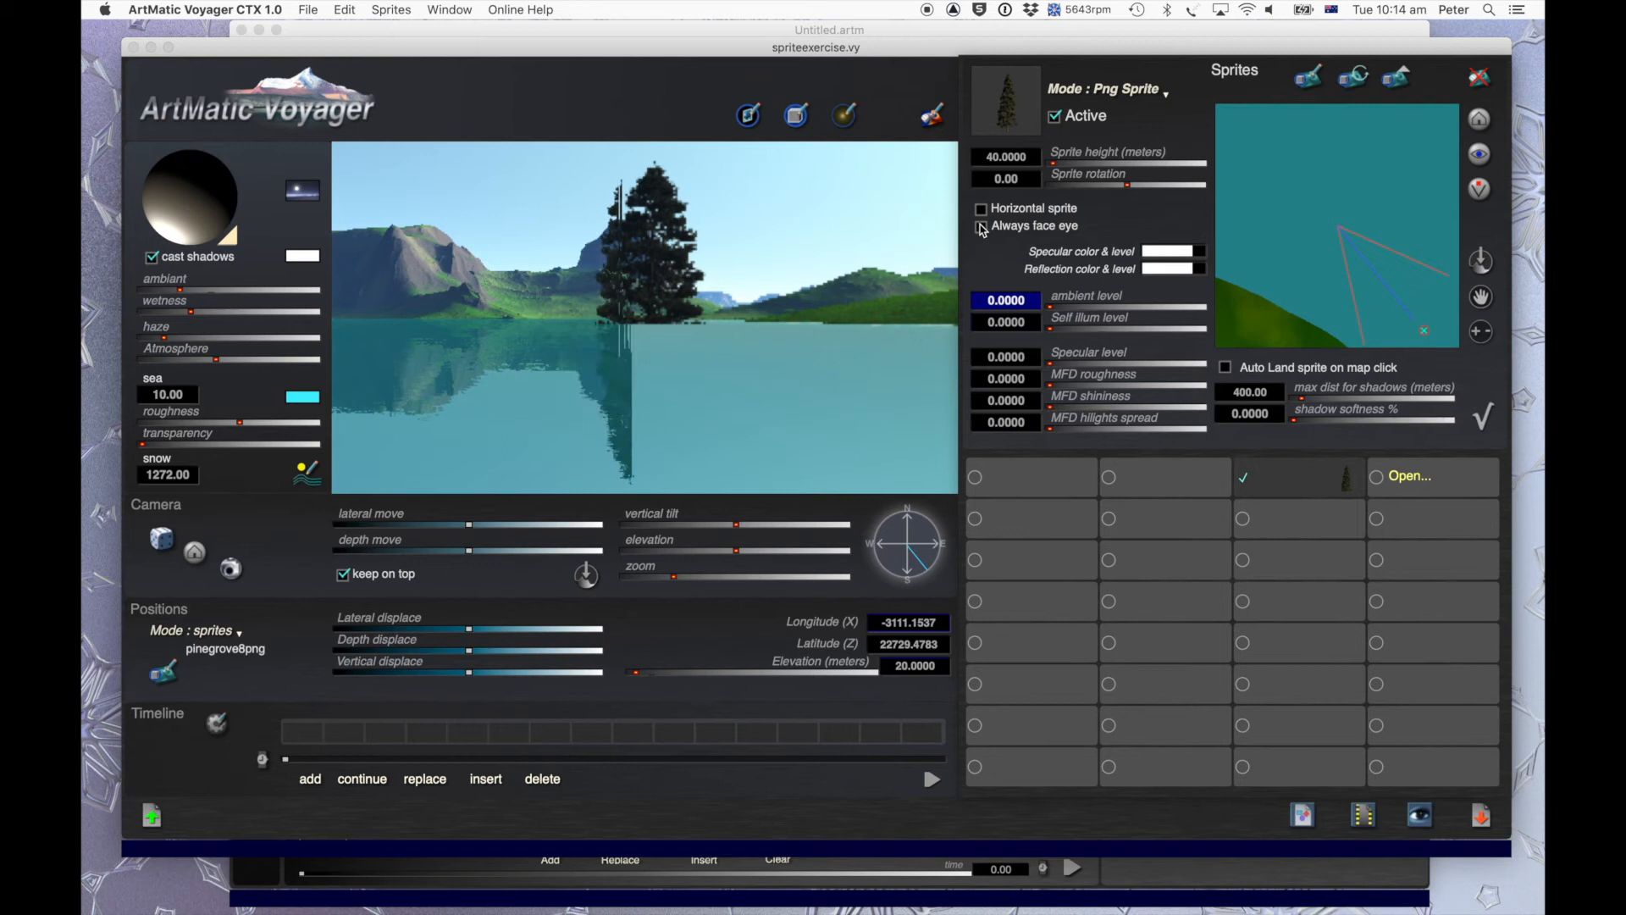
{"action": "left_click_drag", "start_coordinate": [1110, 194], "coordinate": [1132, 185]}
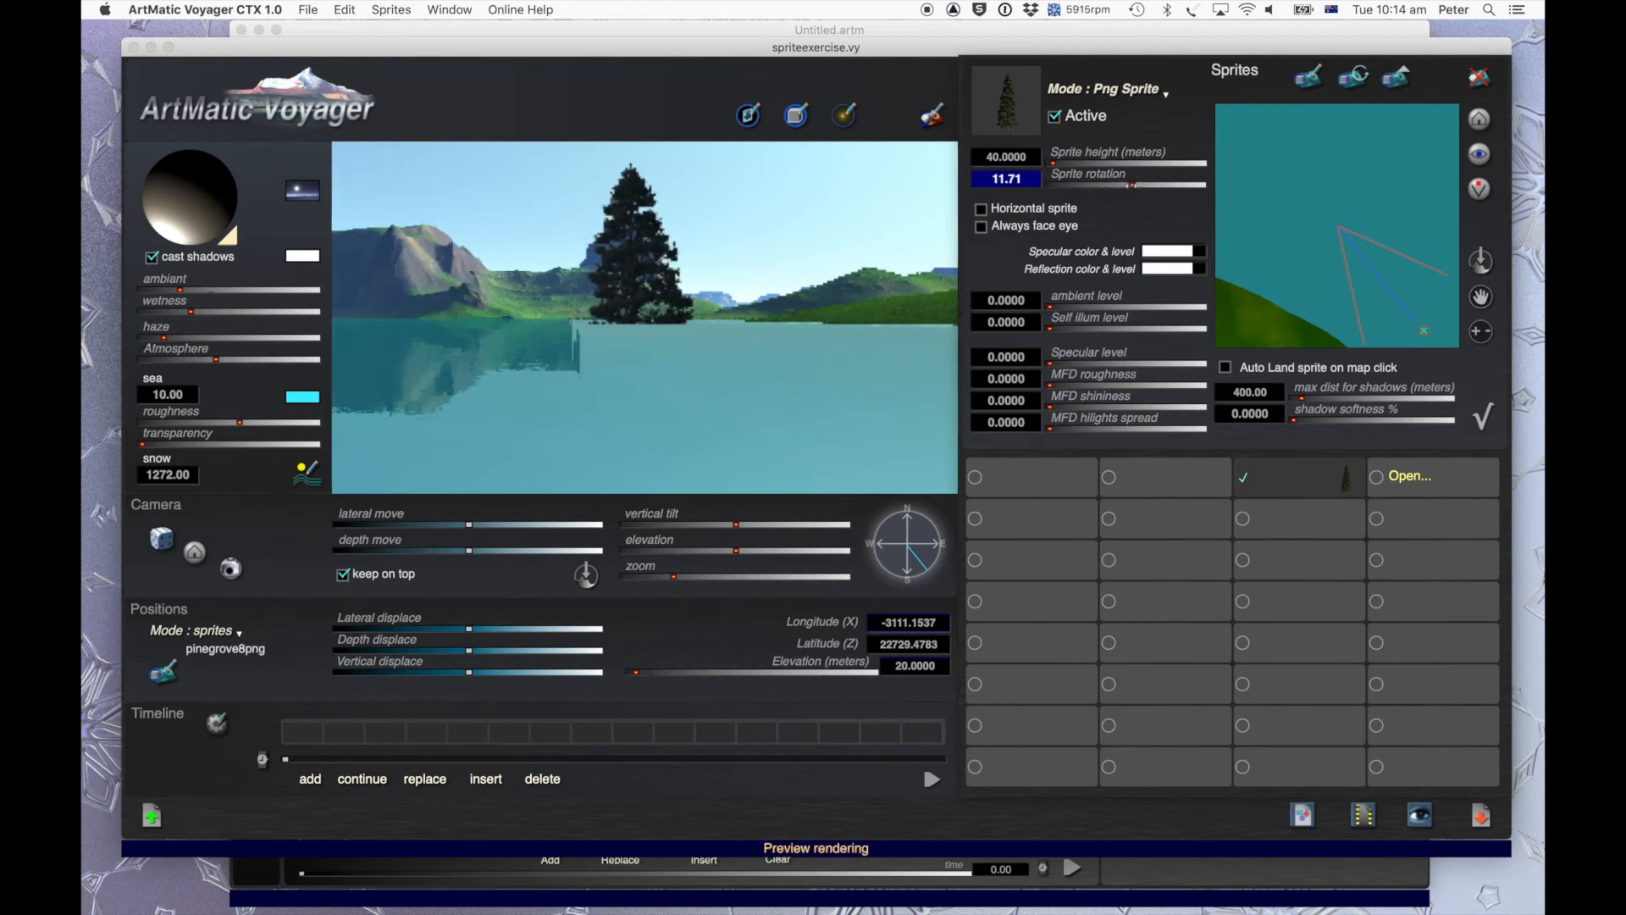
{"action": "left_click_drag", "start_coordinate": [1129, 188], "coordinate": [1123, 187]}
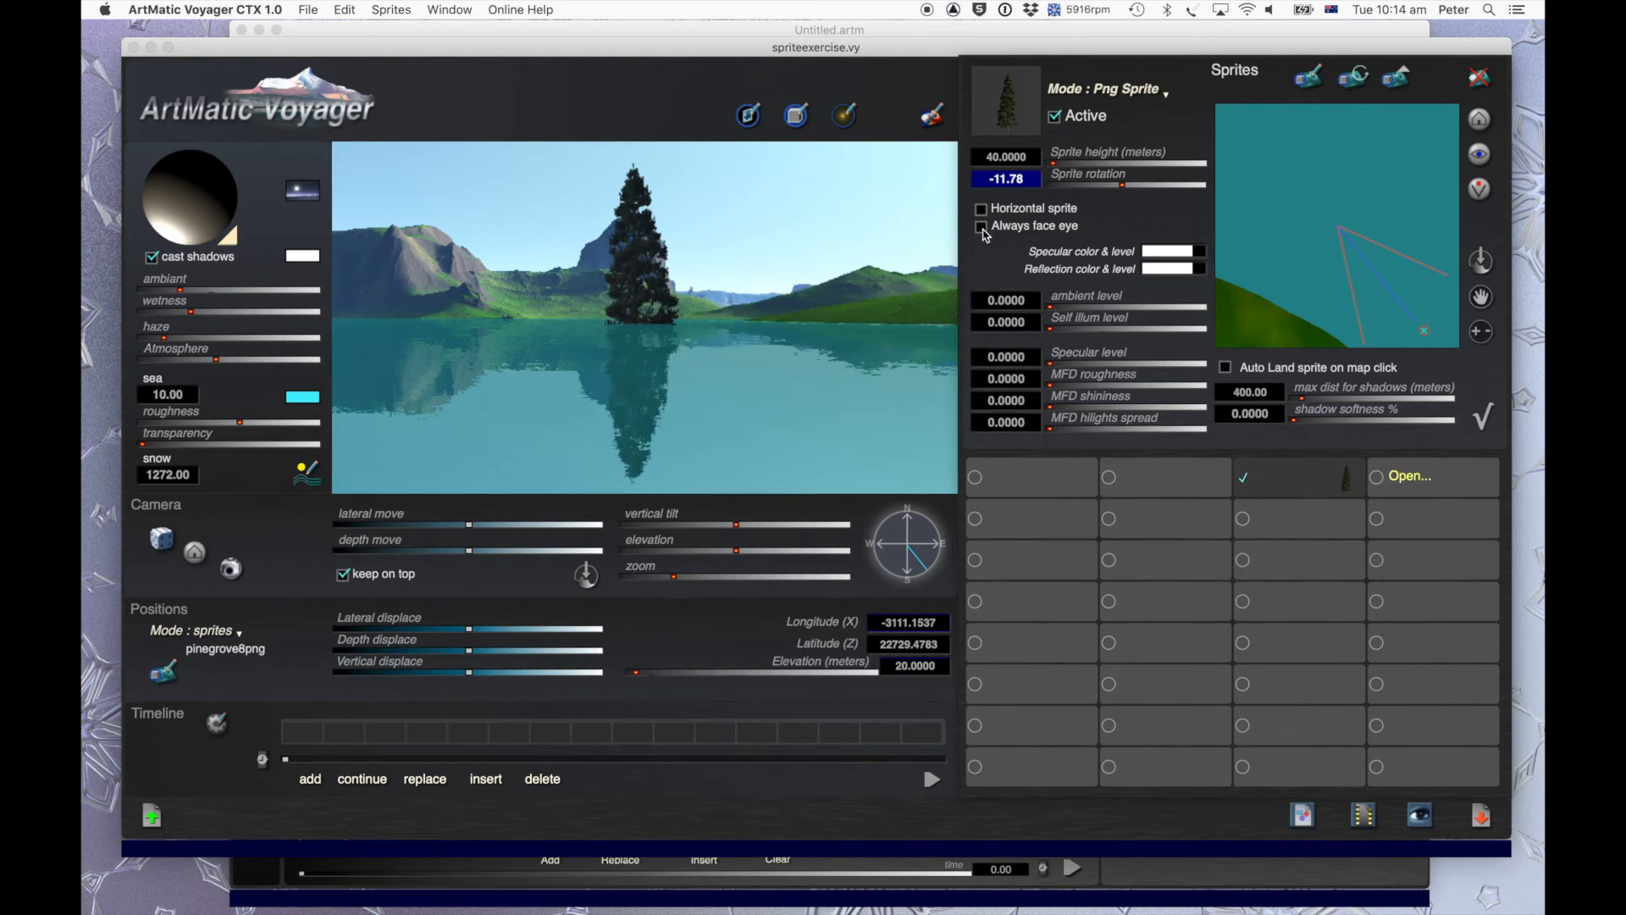
{"action": "left_click_drag", "start_coordinate": [1118, 187], "coordinate": [1103, 189]}
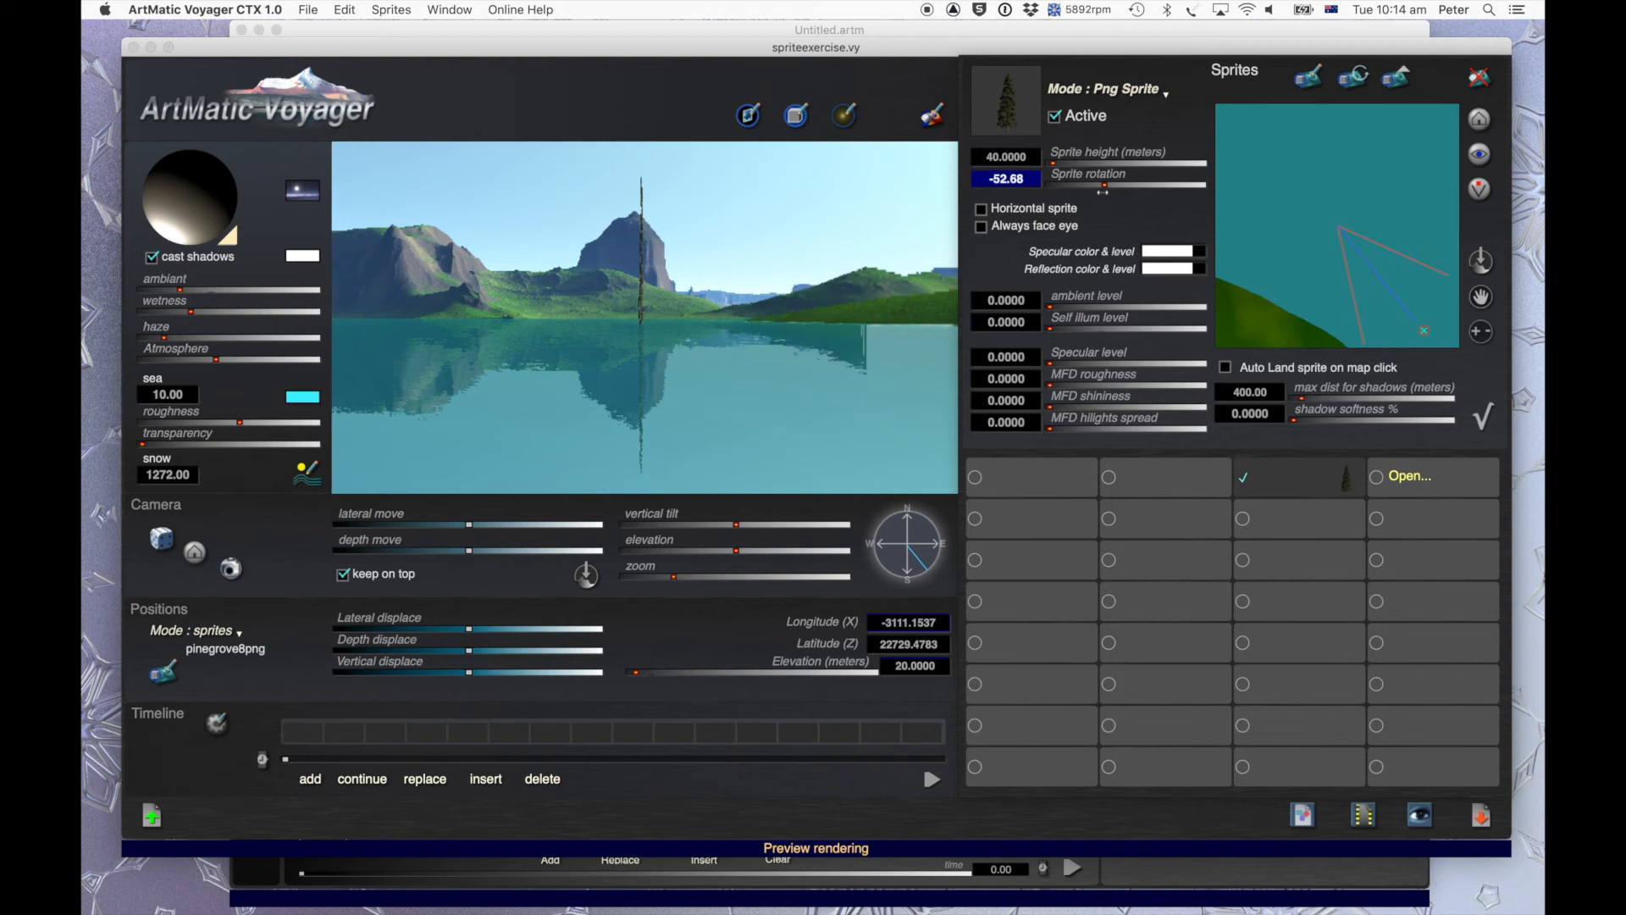
{"action": "left_click_drag", "start_coordinate": [1103, 191], "coordinate": [1114, 188]}
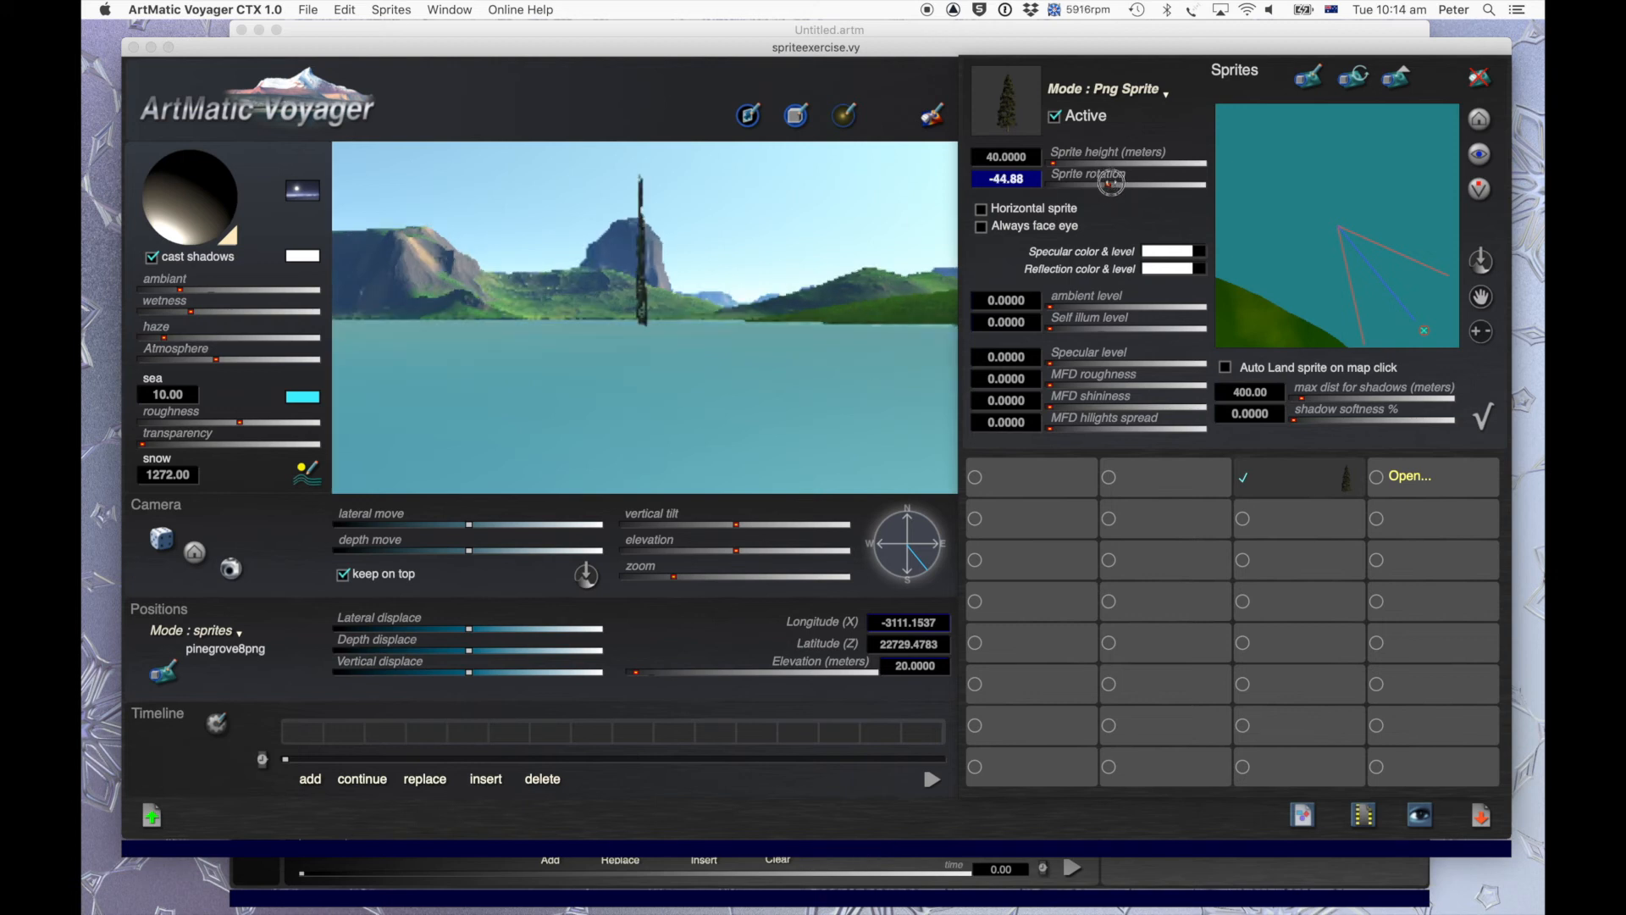
{"action": "left_click", "coordinate": [982, 227]}
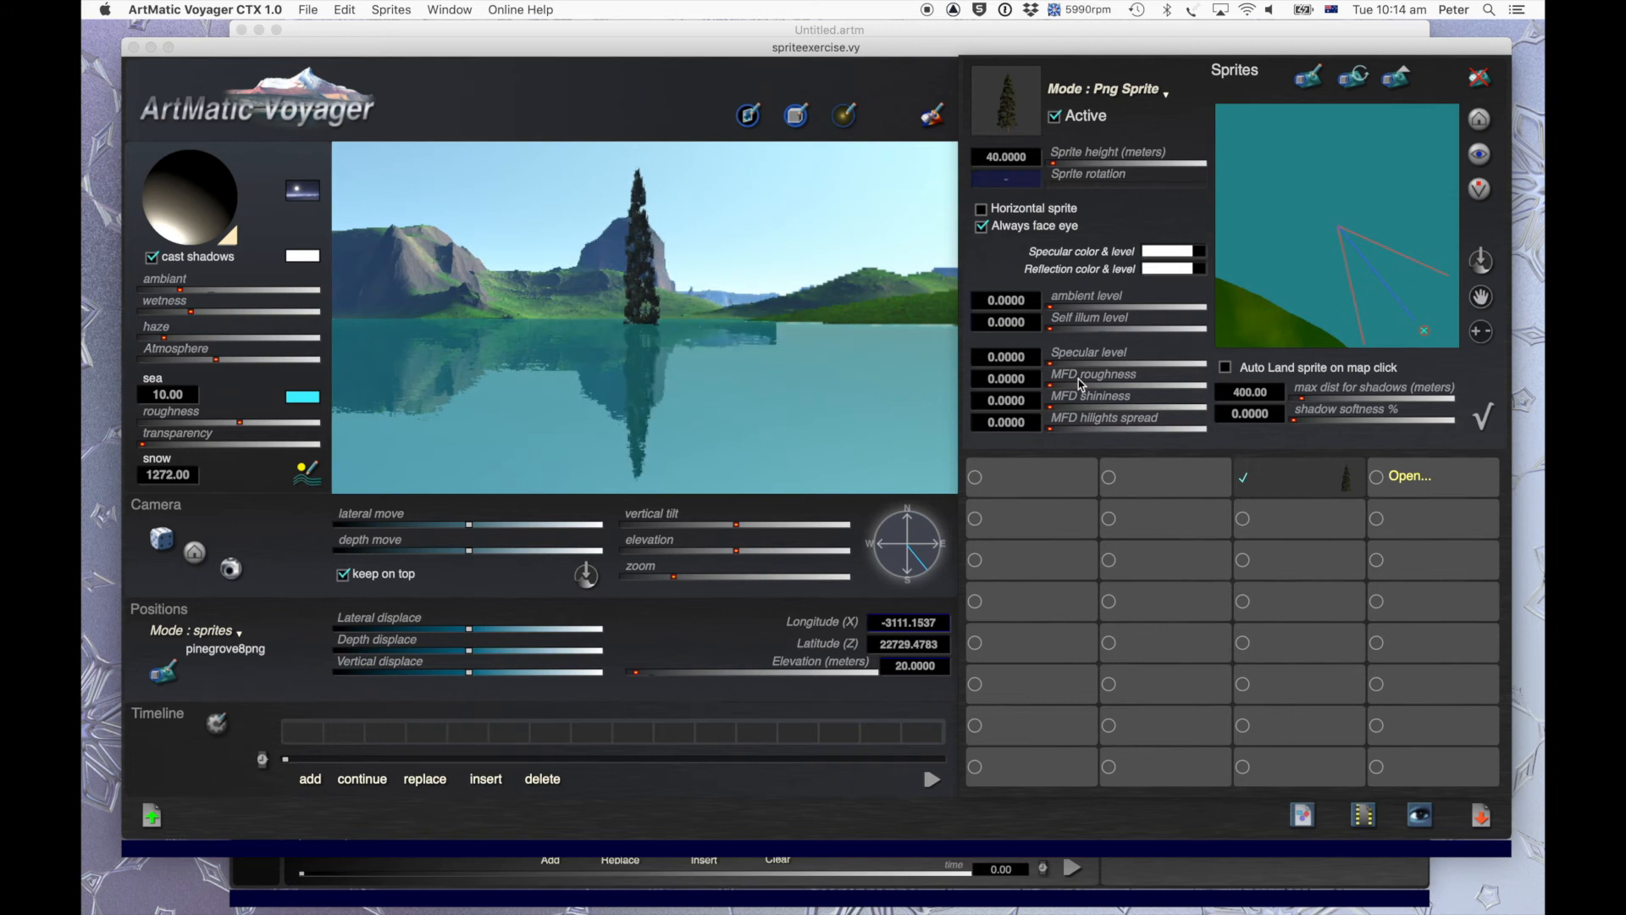
{"action": "left_click", "coordinate": [980, 229]}
{"action": "left_click", "coordinate": [982, 229]}
Increase the pine sprite's height to about 510 meters while keeping it always facing the eye.
{"action": "left_click_drag", "start_coordinate": [1071, 164], "coordinate": [1097, 167]}
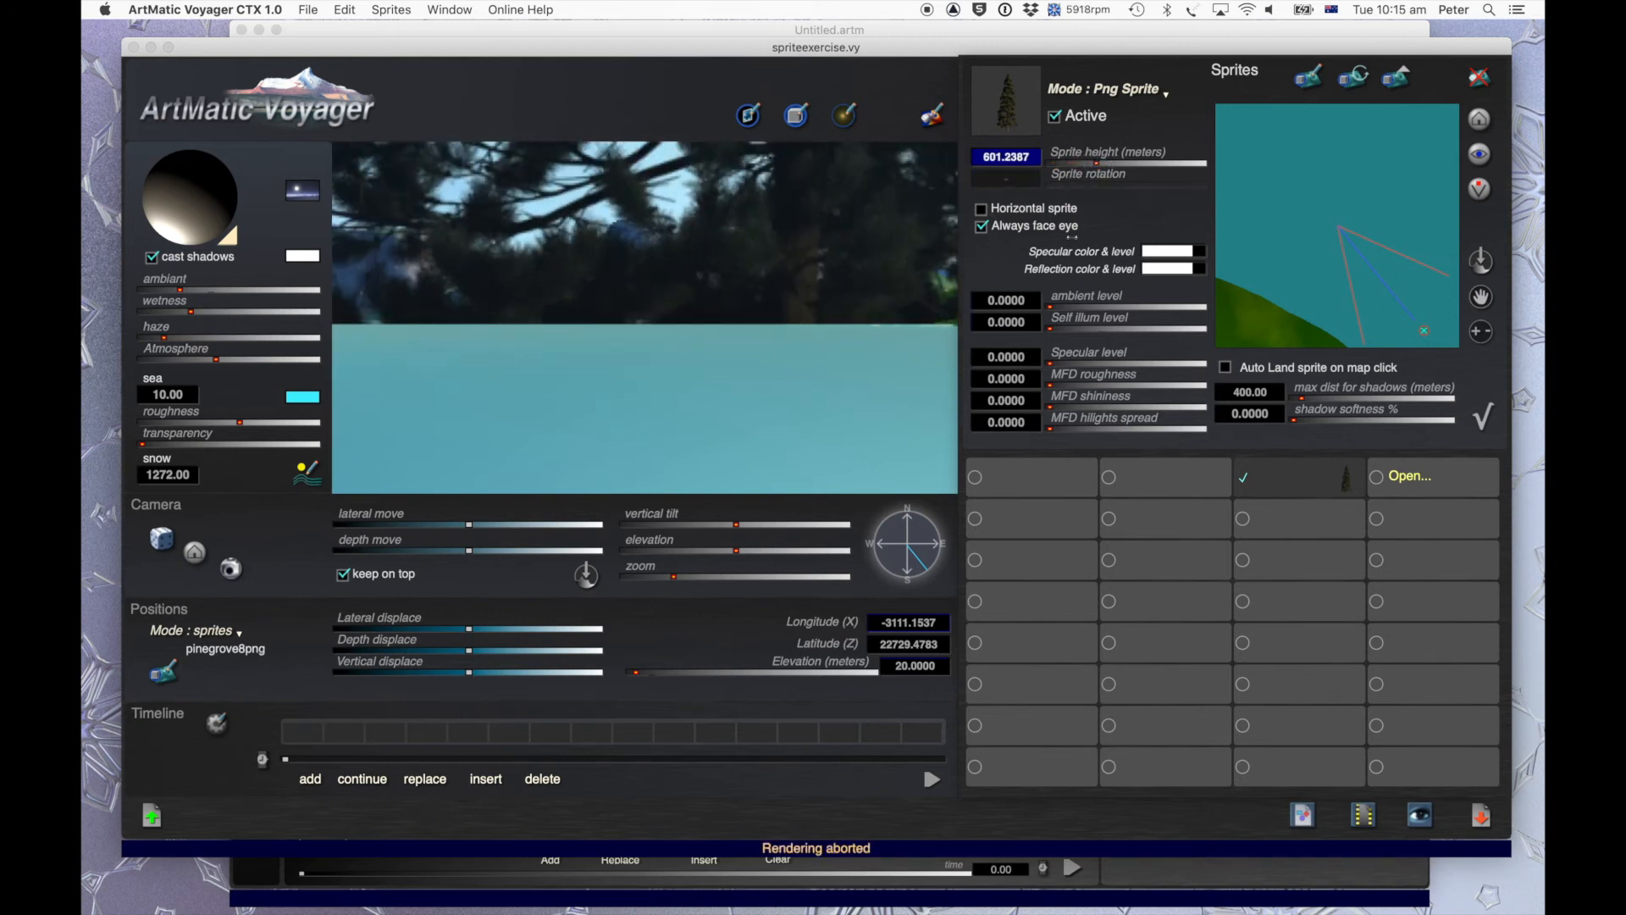
{"action": "left_click", "coordinate": [982, 228]}
{"action": "left_click", "coordinate": [982, 228]}
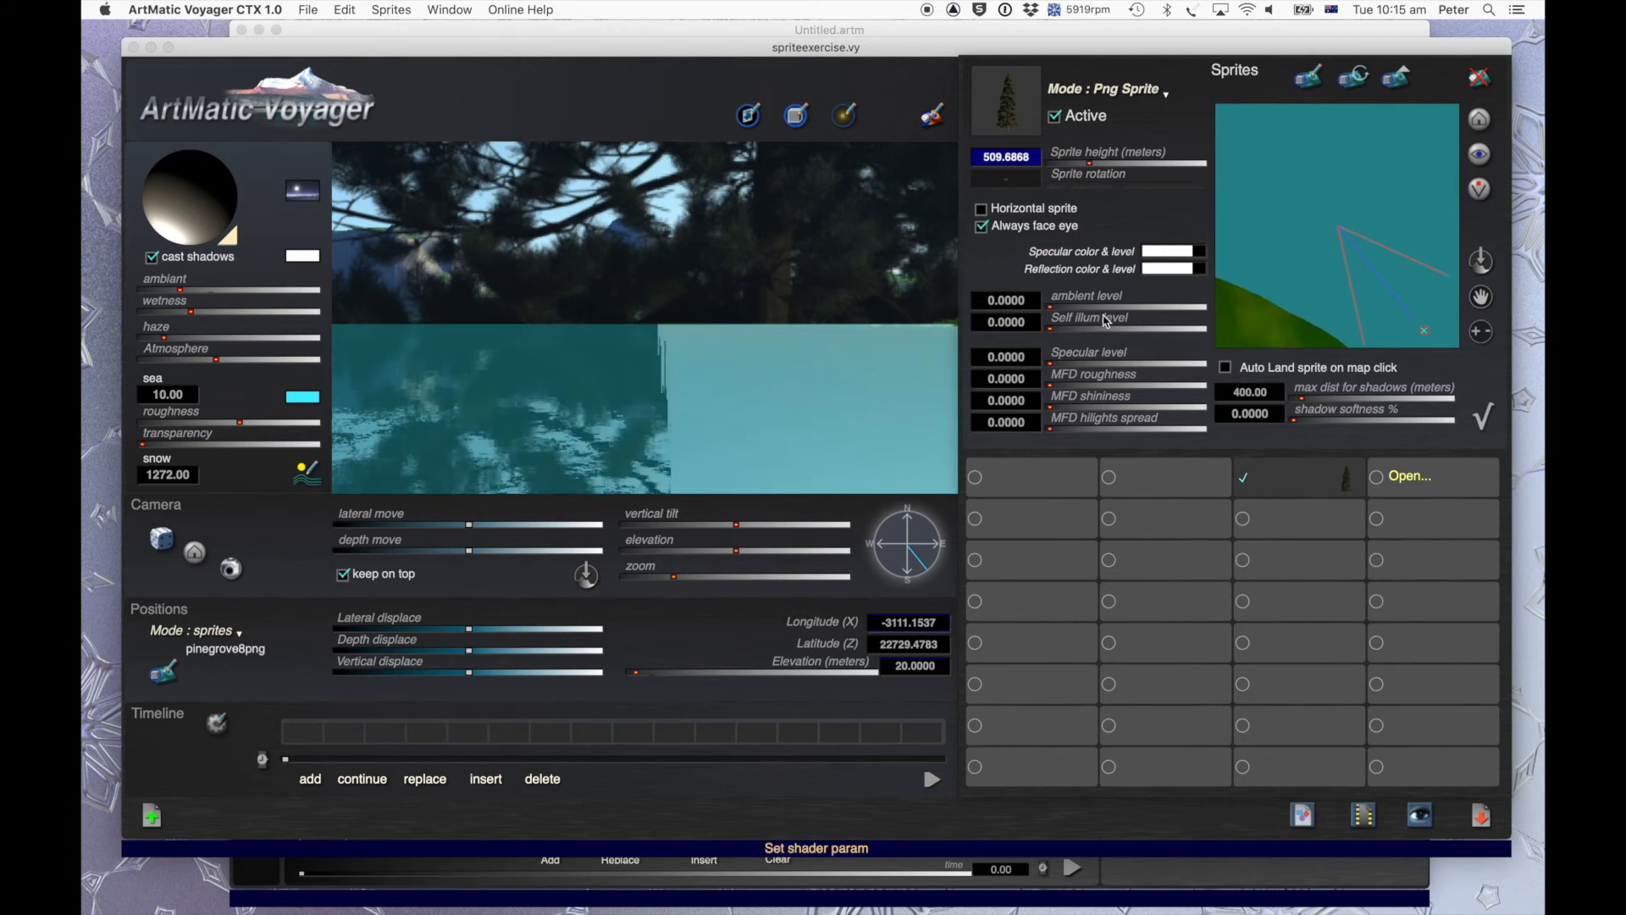
Set the pine sprite's height to 50 meters and its self illumination level to 0.38.
{"action": "type", "text": "50"}
{"action": "key", "text": "Return"}
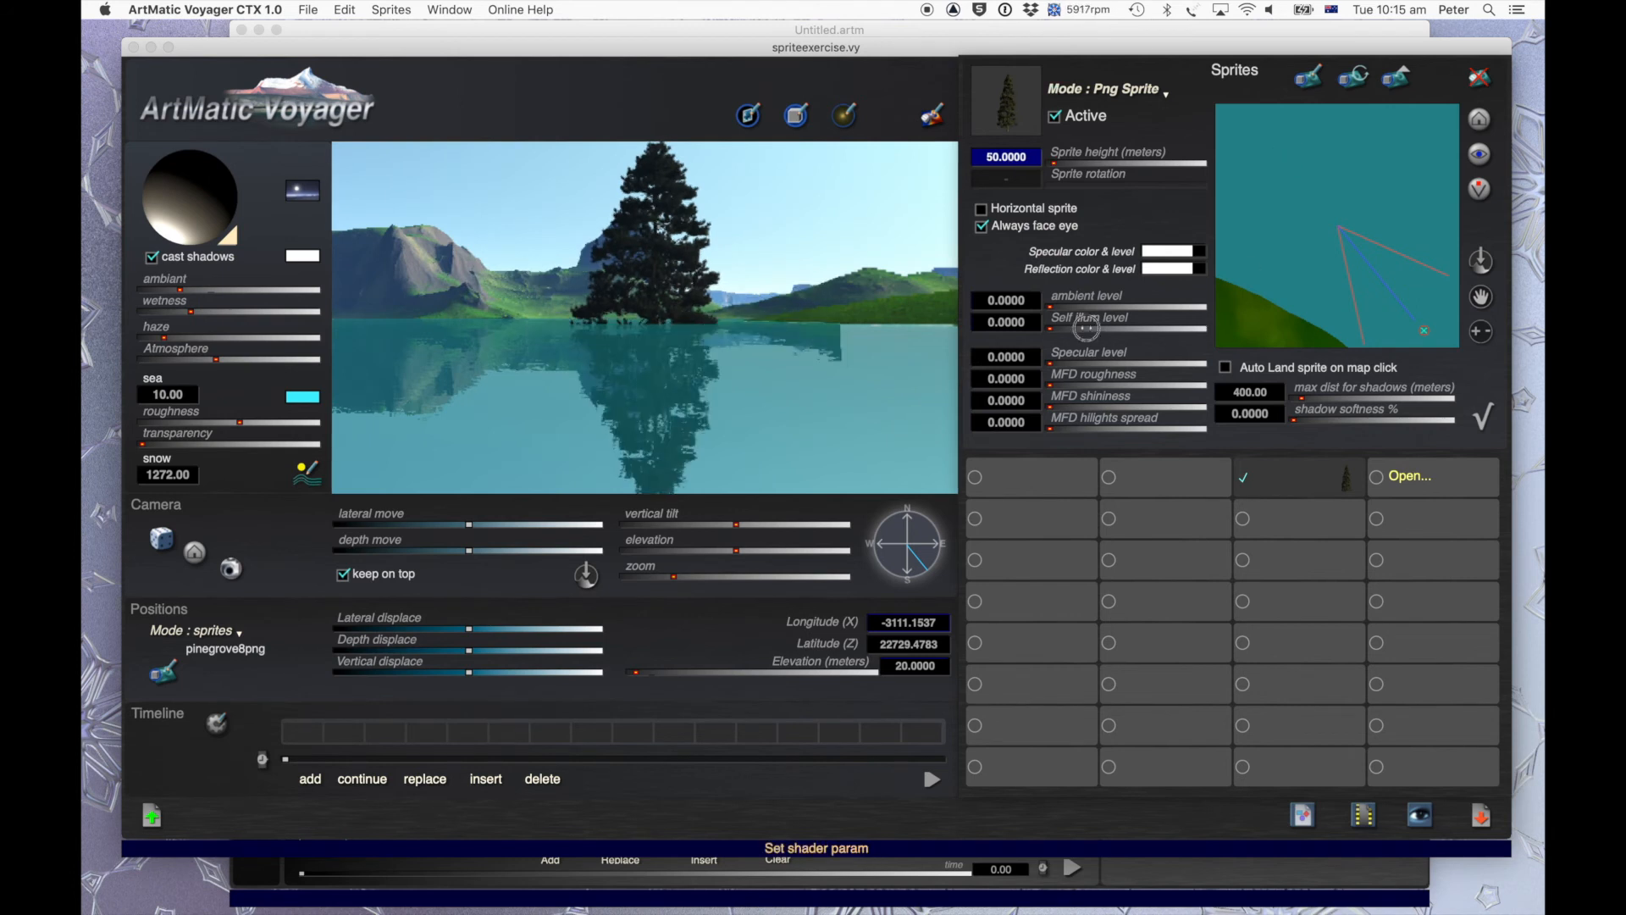
{"action": "left_click_drag", "start_coordinate": [1087, 329], "coordinate": [1107, 336]}
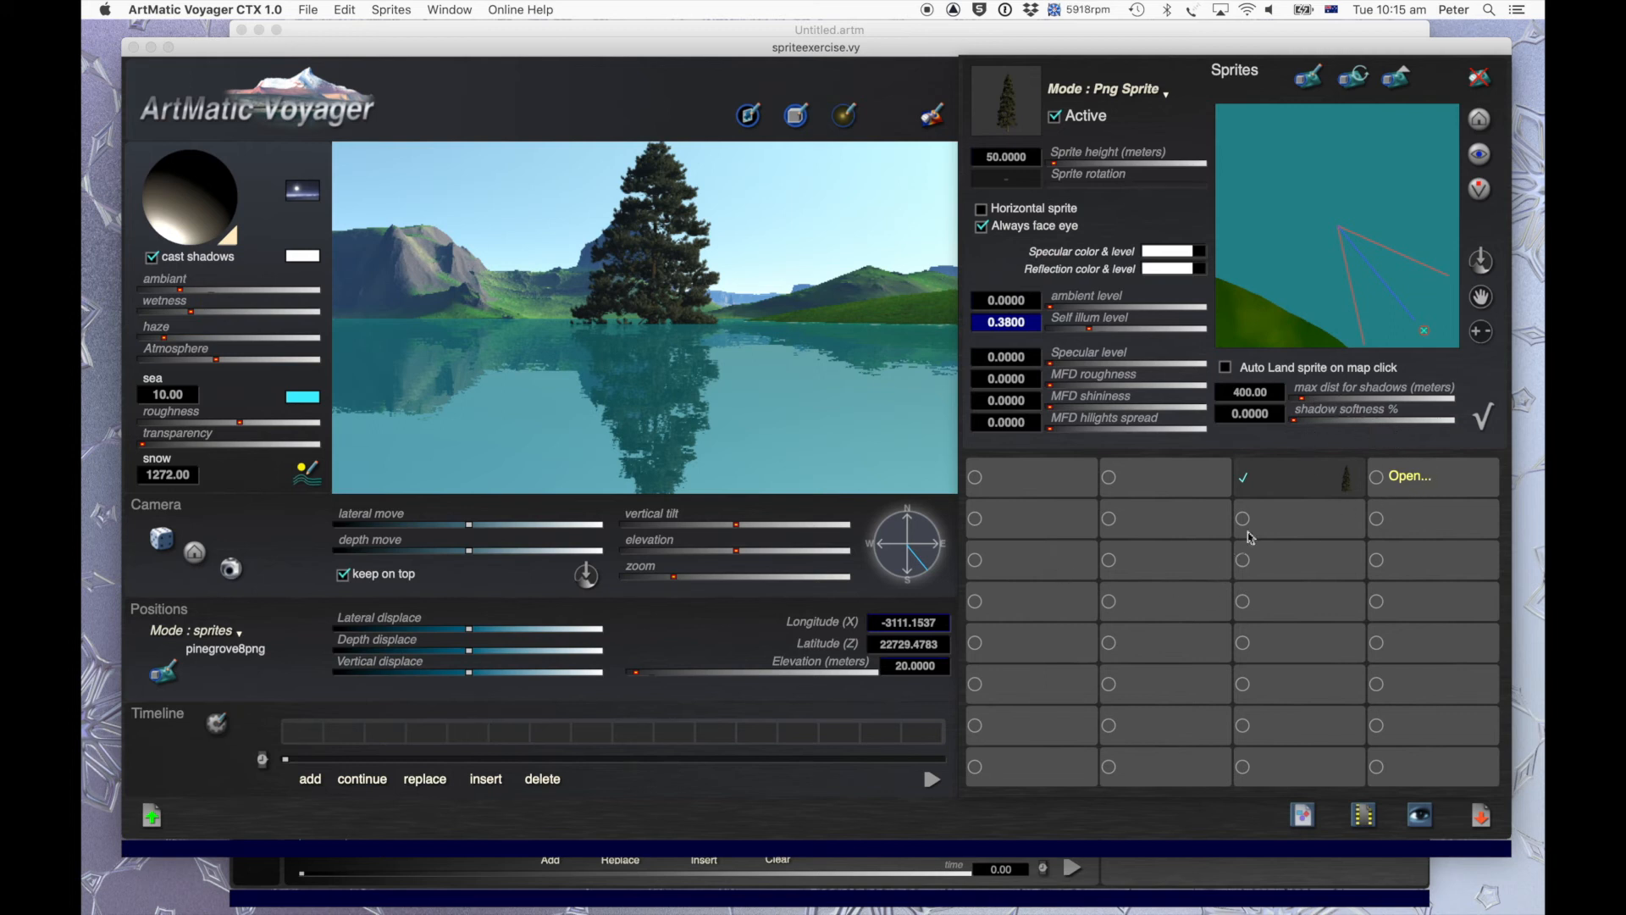
Try the option that lands sprites automatically on a map click, restore it, and pan and zoom the sprite map.
{"action": "left_click", "coordinate": [1226, 368]}
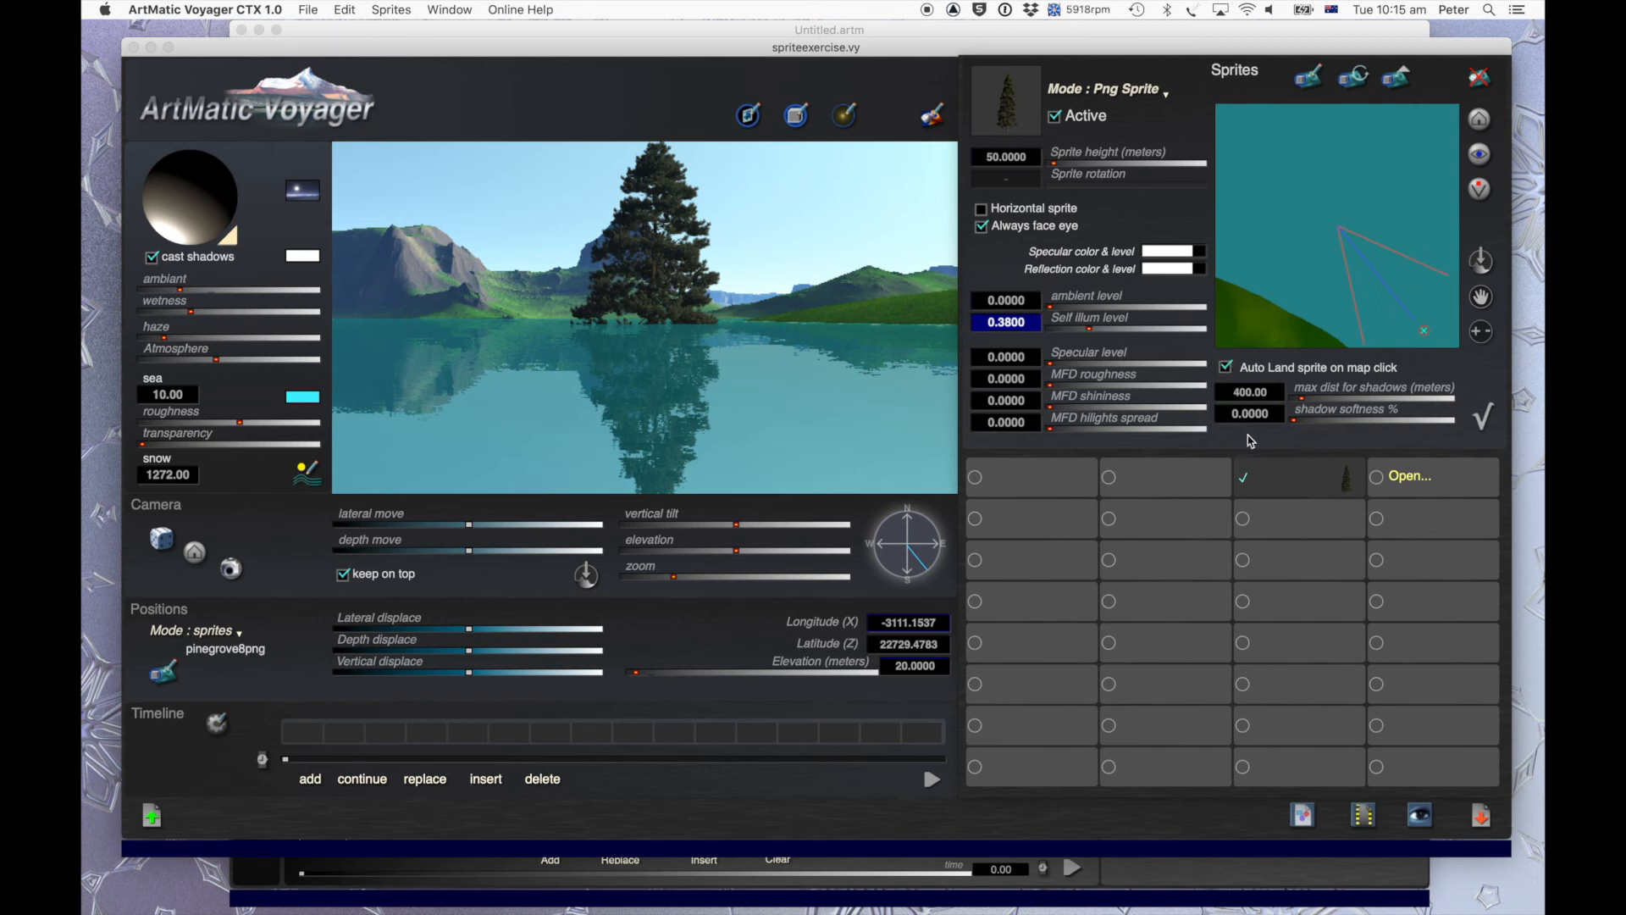
{"action": "left_click", "coordinate": [1225, 368]}
{"action": "left_click_drag", "start_coordinate": [1485, 297], "coordinate": [1448, 179]}
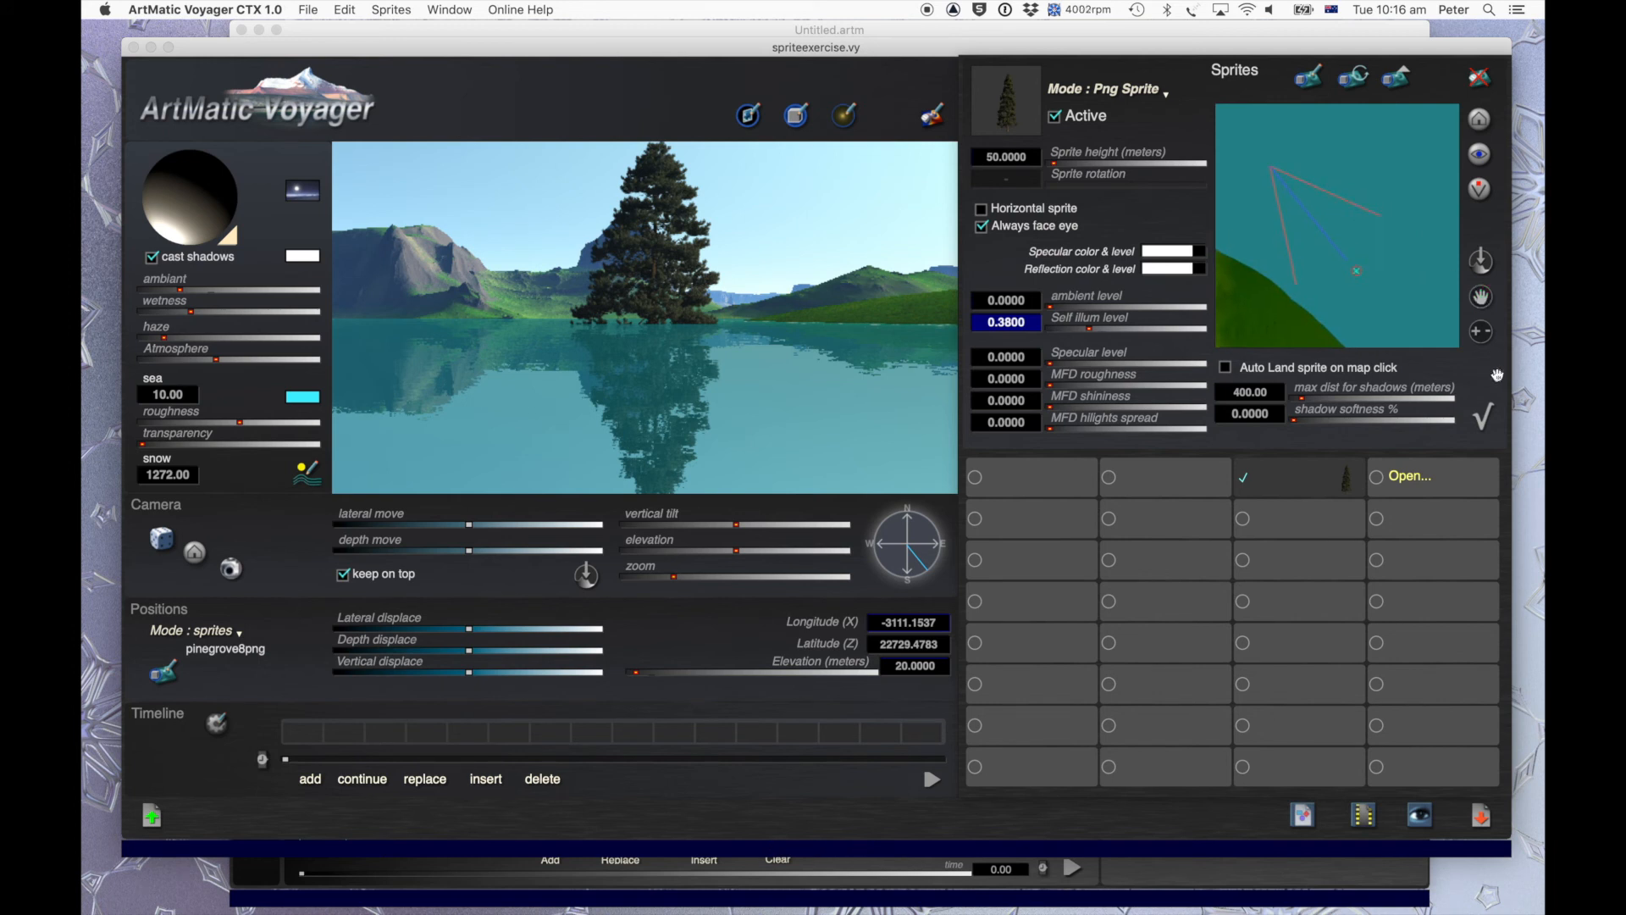
{"action": "left_click_drag", "start_coordinate": [1482, 336], "coordinate": [1493, 332]}
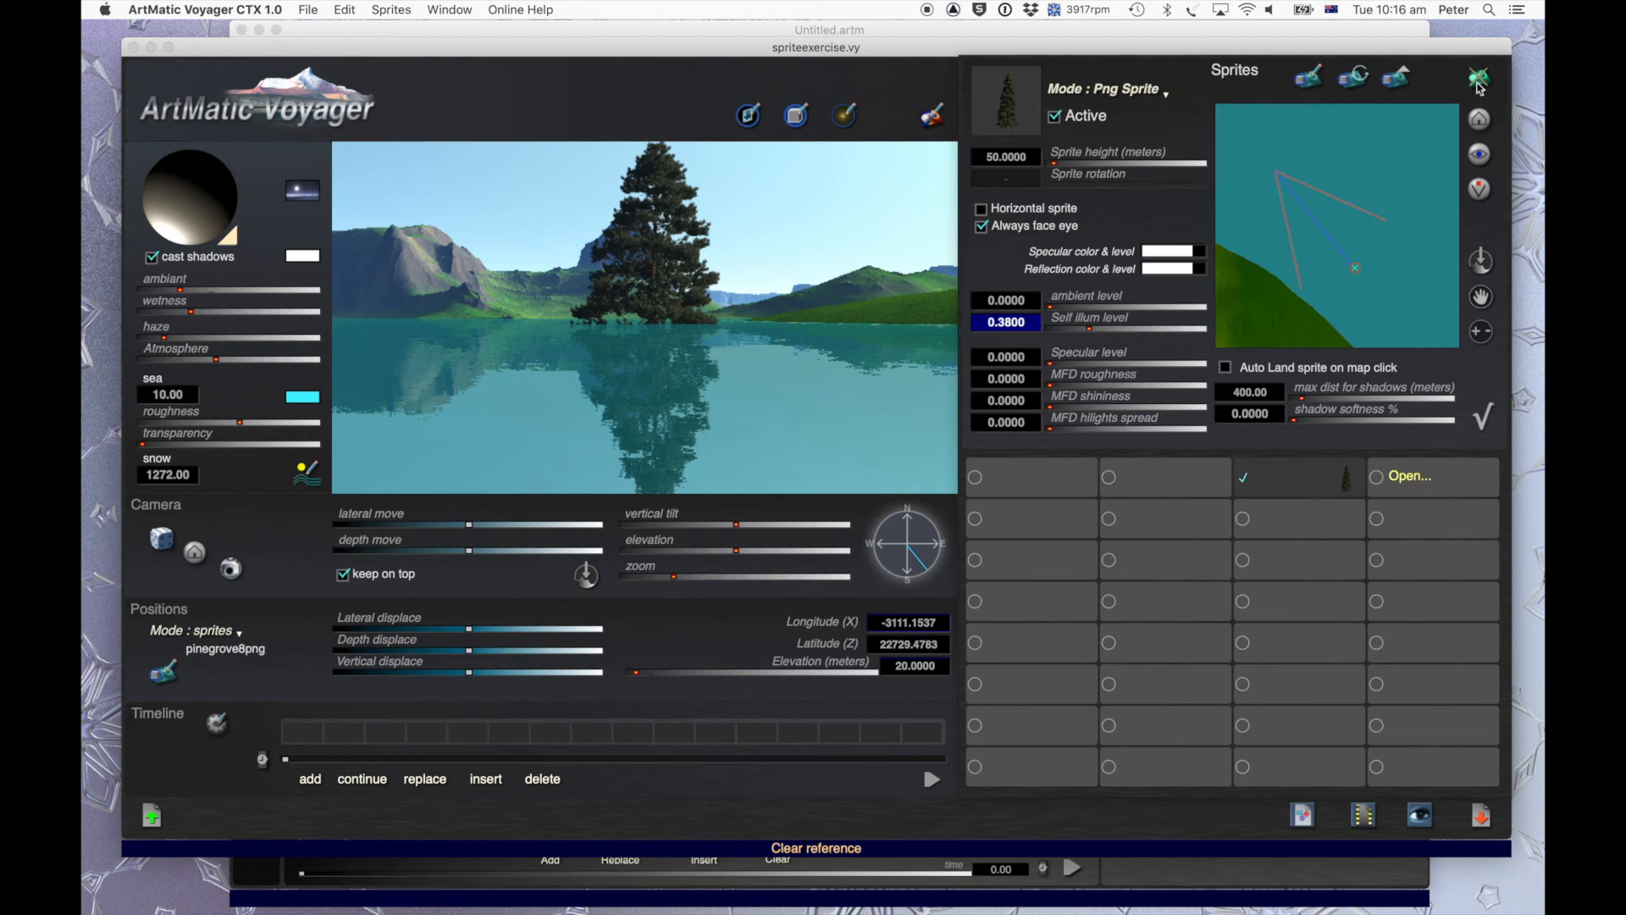
Remove the pine sprite and load amdsprite.artm as an ArtMatic sprite in the first slot.
{"action": "left_click", "coordinate": [1481, 83]}
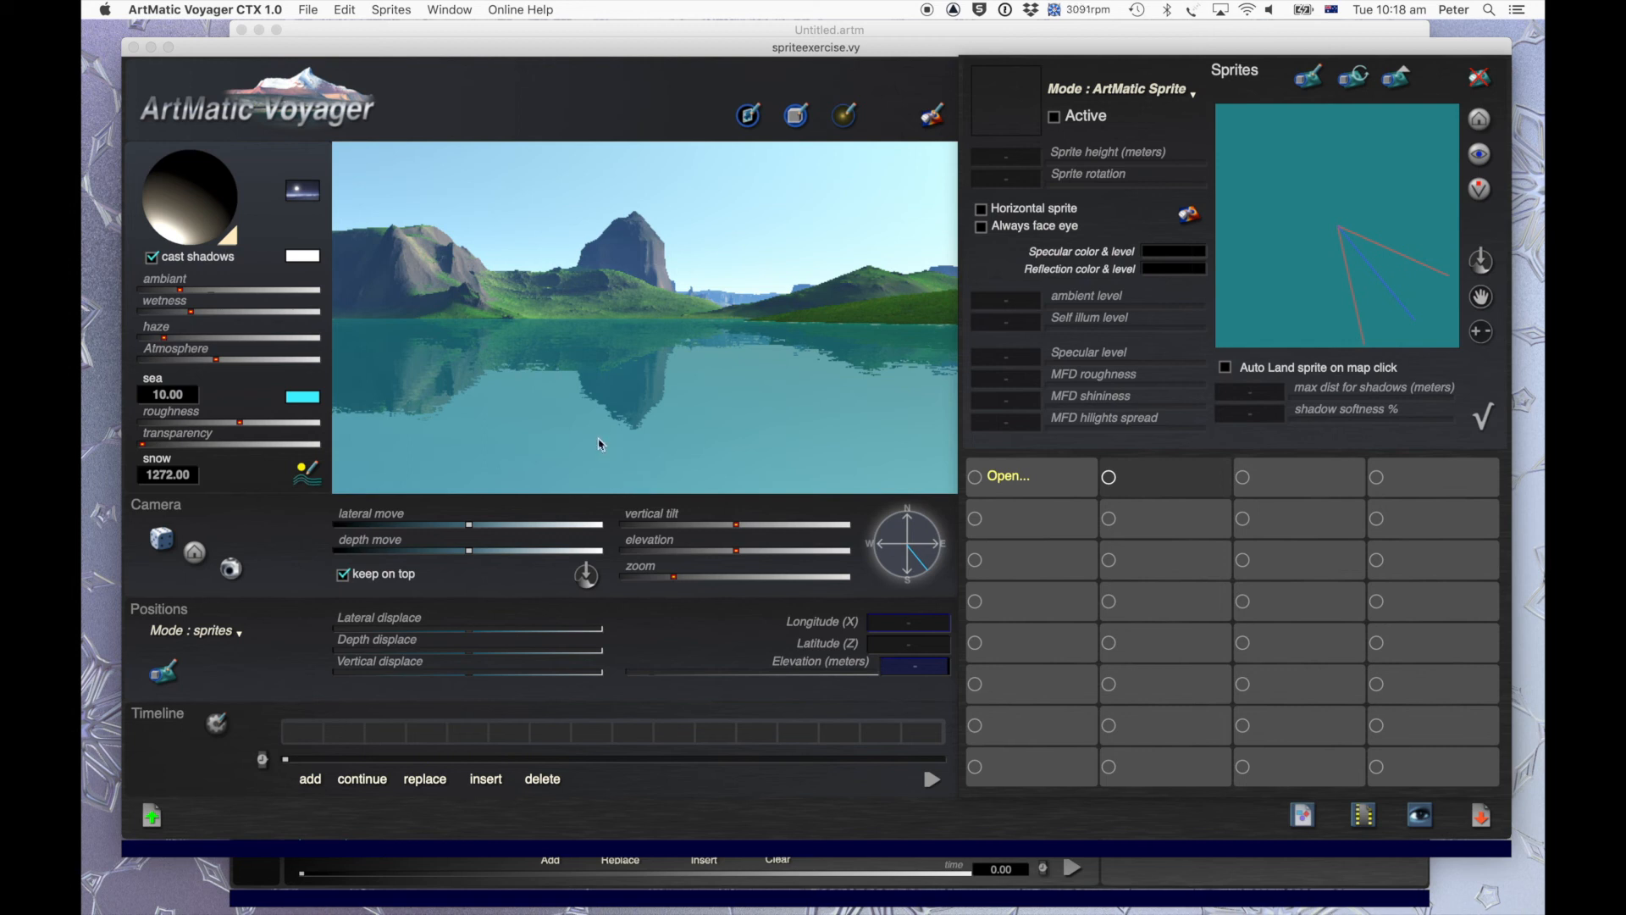
{"action": "left_click", "coordinate": [1021, 479]}
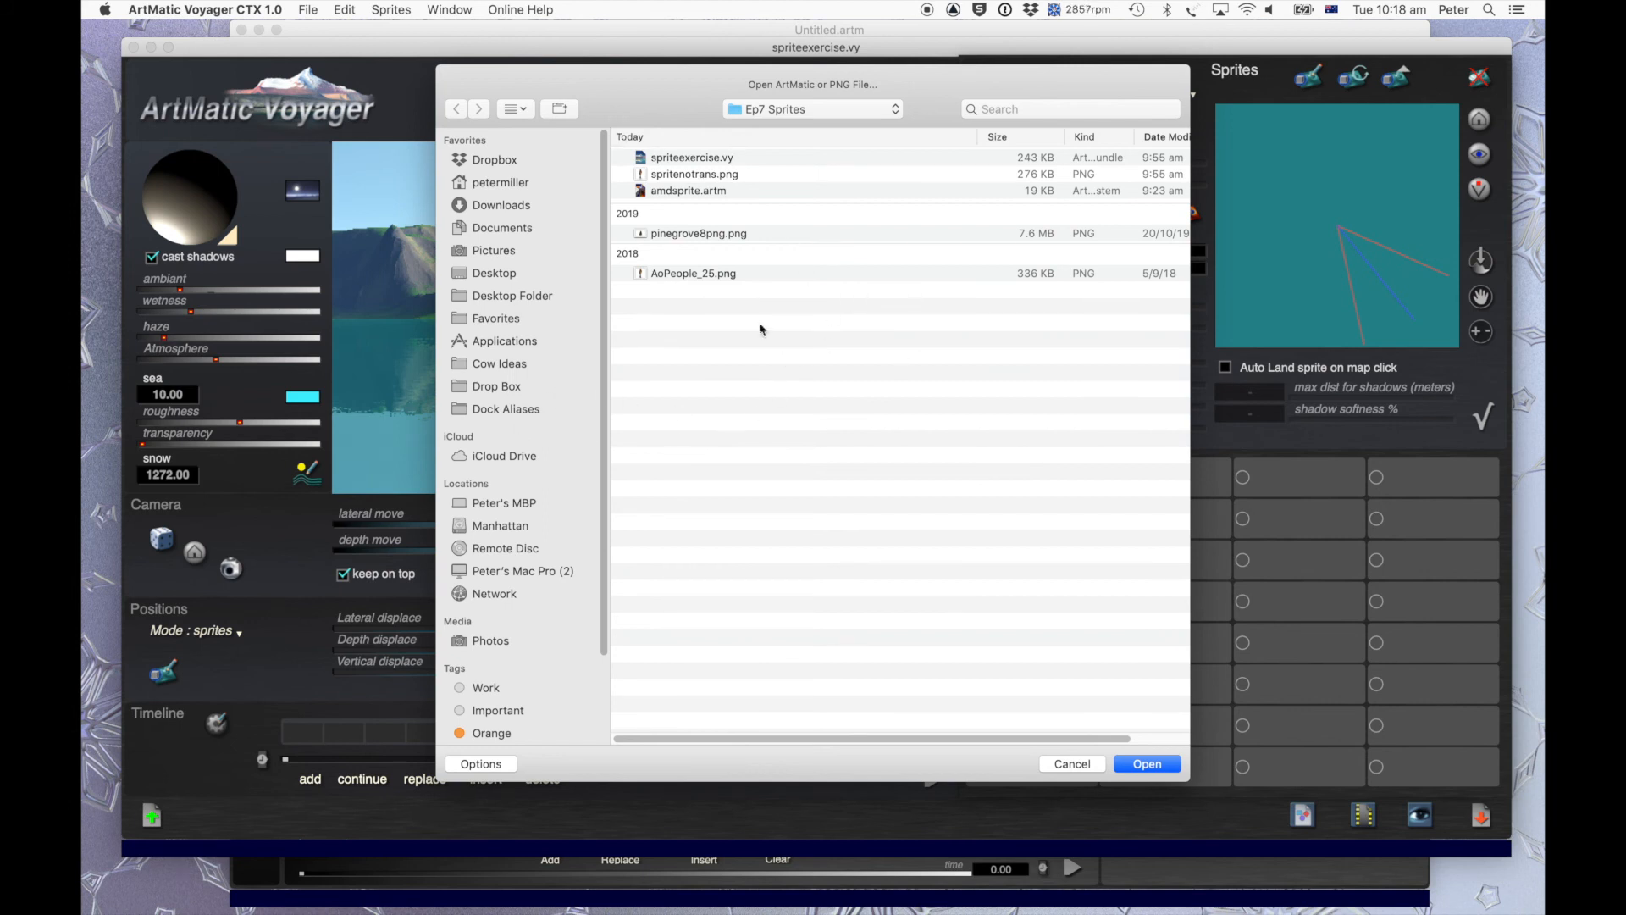
{"action": "left_click", "coordinate": [645, 195]}
{"action": "left_click", "coordinate": [1173, 767]}
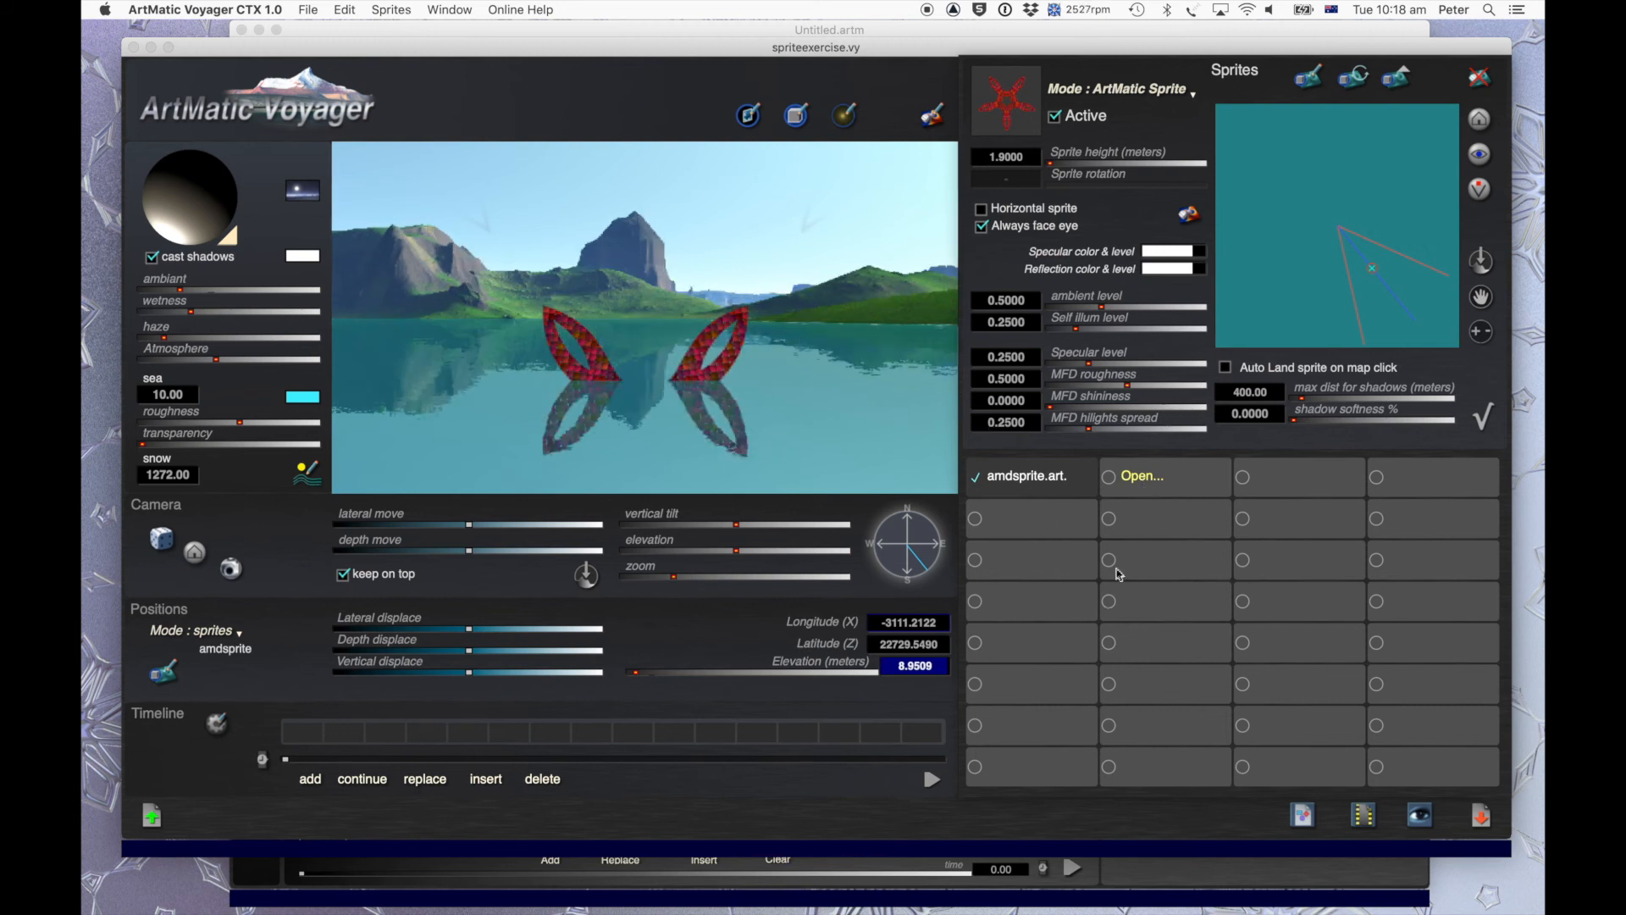
Set the star-shaped sprite's elevation to 12 meters.
{"action": "left_click", "coordinate": [892, 666]}
{"action": "type", "text": "12"}
{"action": "key", "text": "Return"}
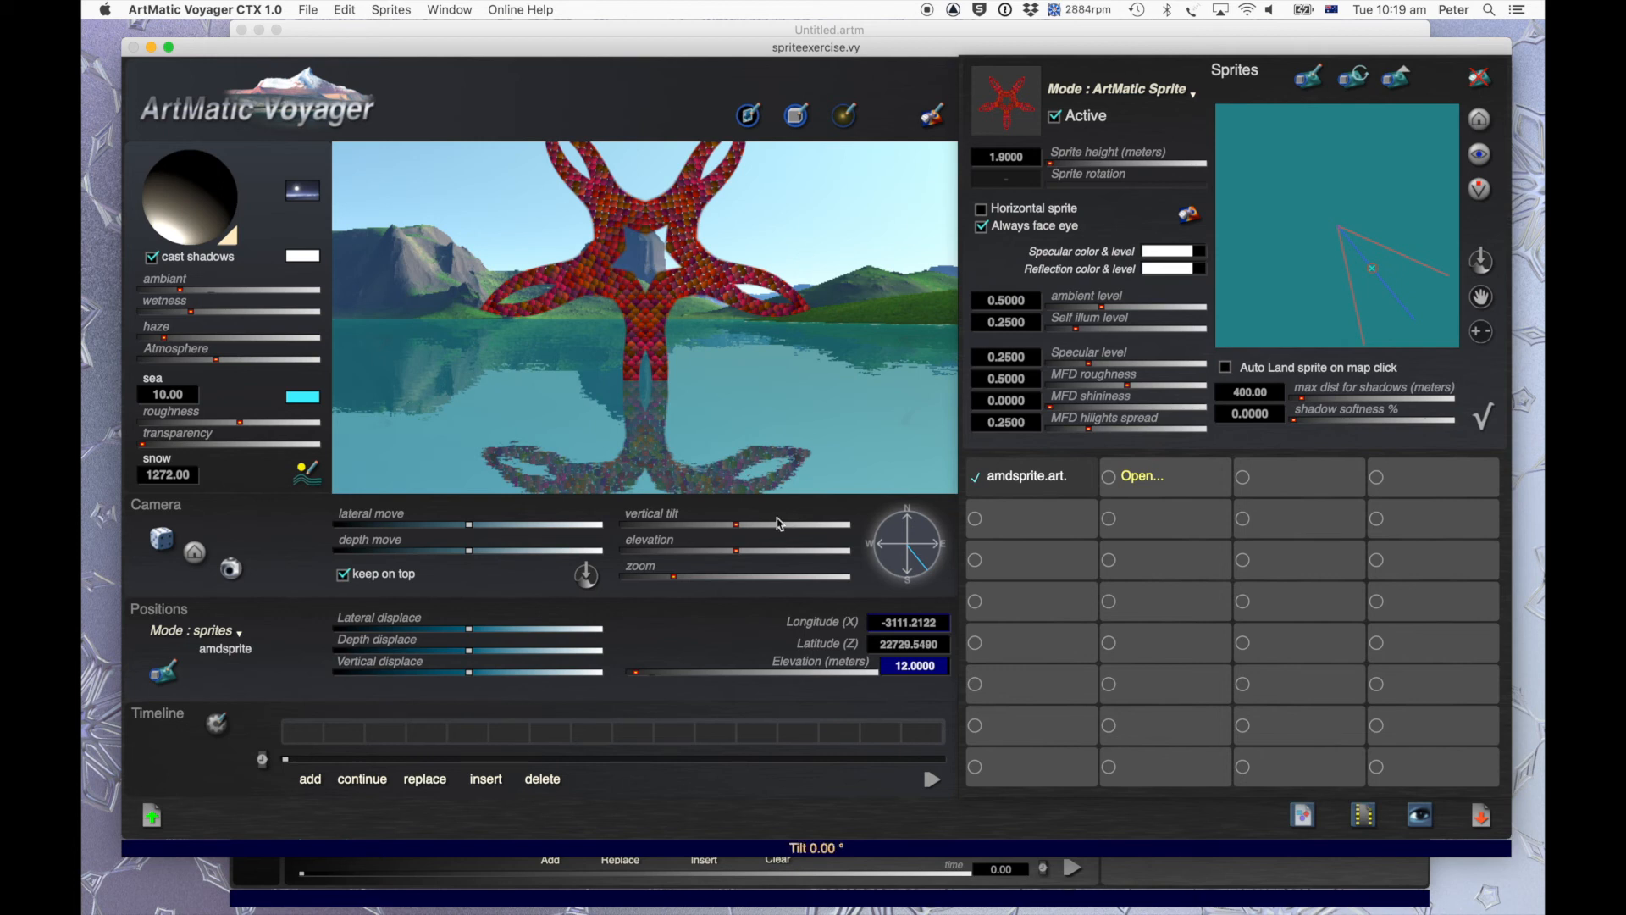
Switch to ArtMatic Designer and open the recent file amdsprite.artm.
{"action": "key", "text": "super+Tab"}
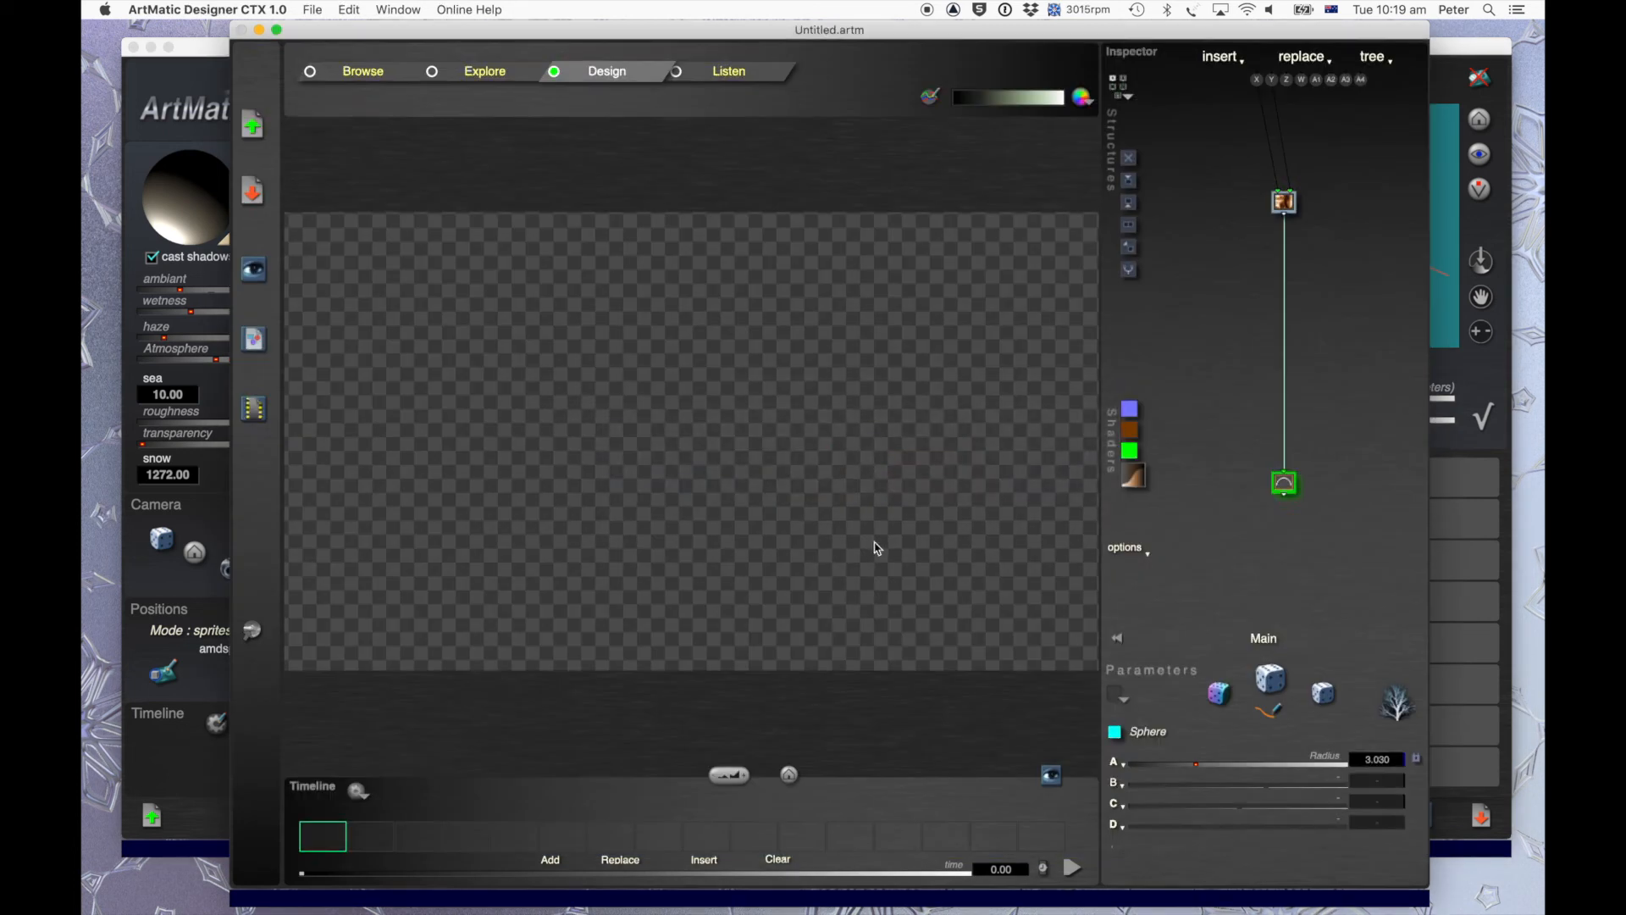
{"action": "left_click", "coordinate": [312, 9]}
{"action": "mouse_move", "coordinate": [458, 64]}
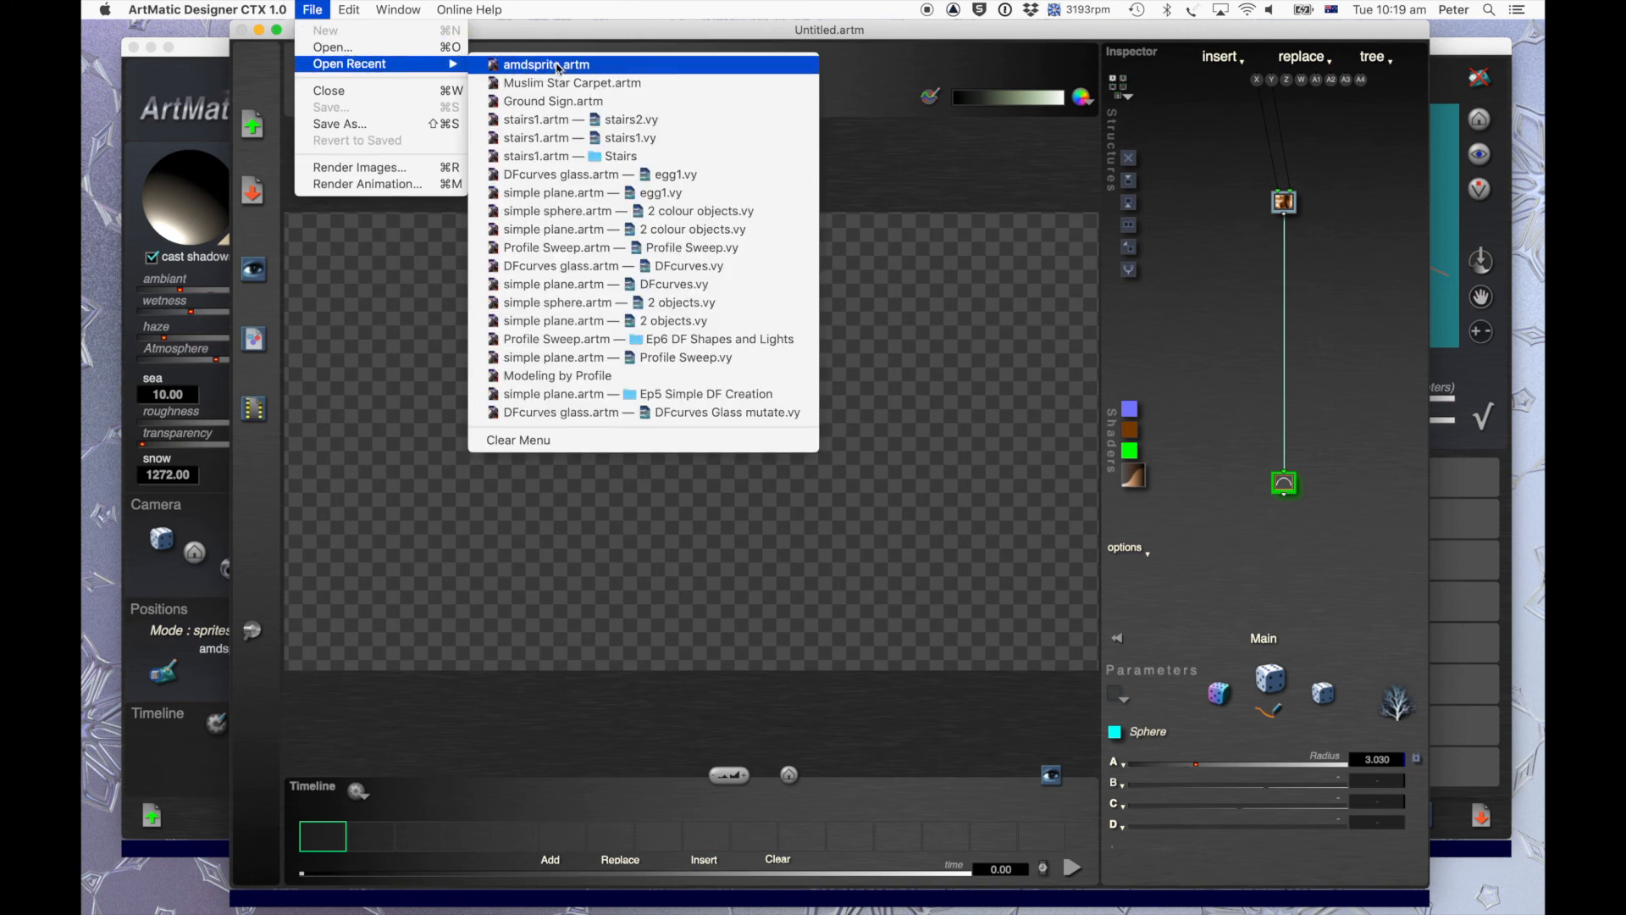
{"action": "left_click", "coordinate": [509, 64]}
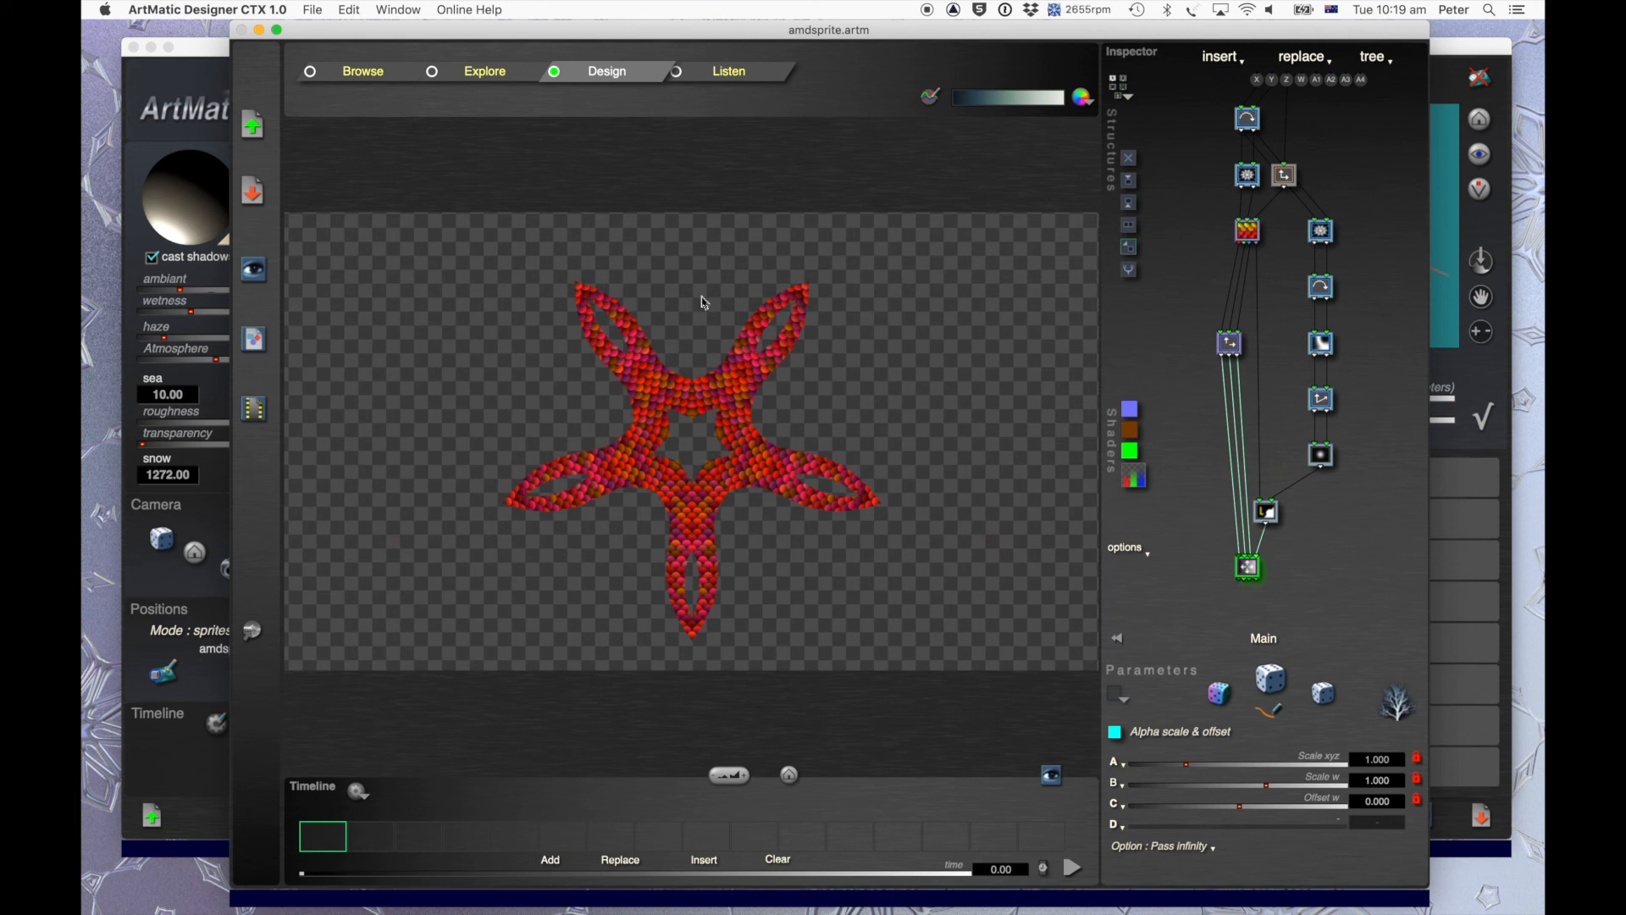
In ArtMatic Voyager, set the star sprite's self illumination level to about 0.32 and its ambient level to about 0.39.
{"action": "key", "text": "super+Tab"}
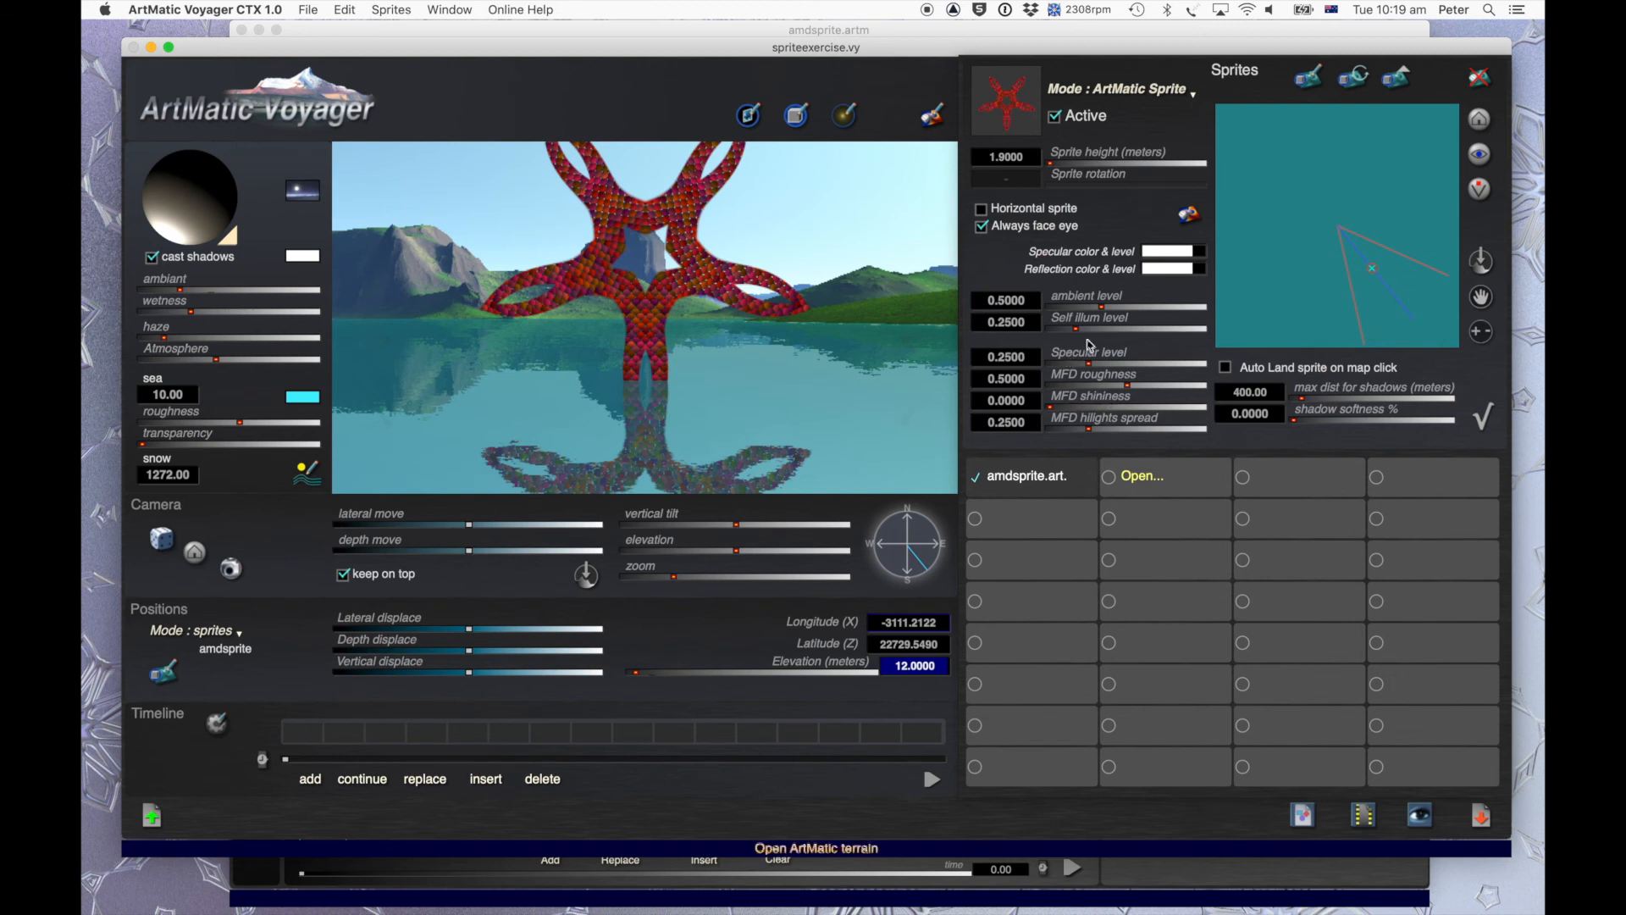
{"action": "left_click_drag", "start_coordinate": [1126, 335], "coordinate": [1090, 306]}
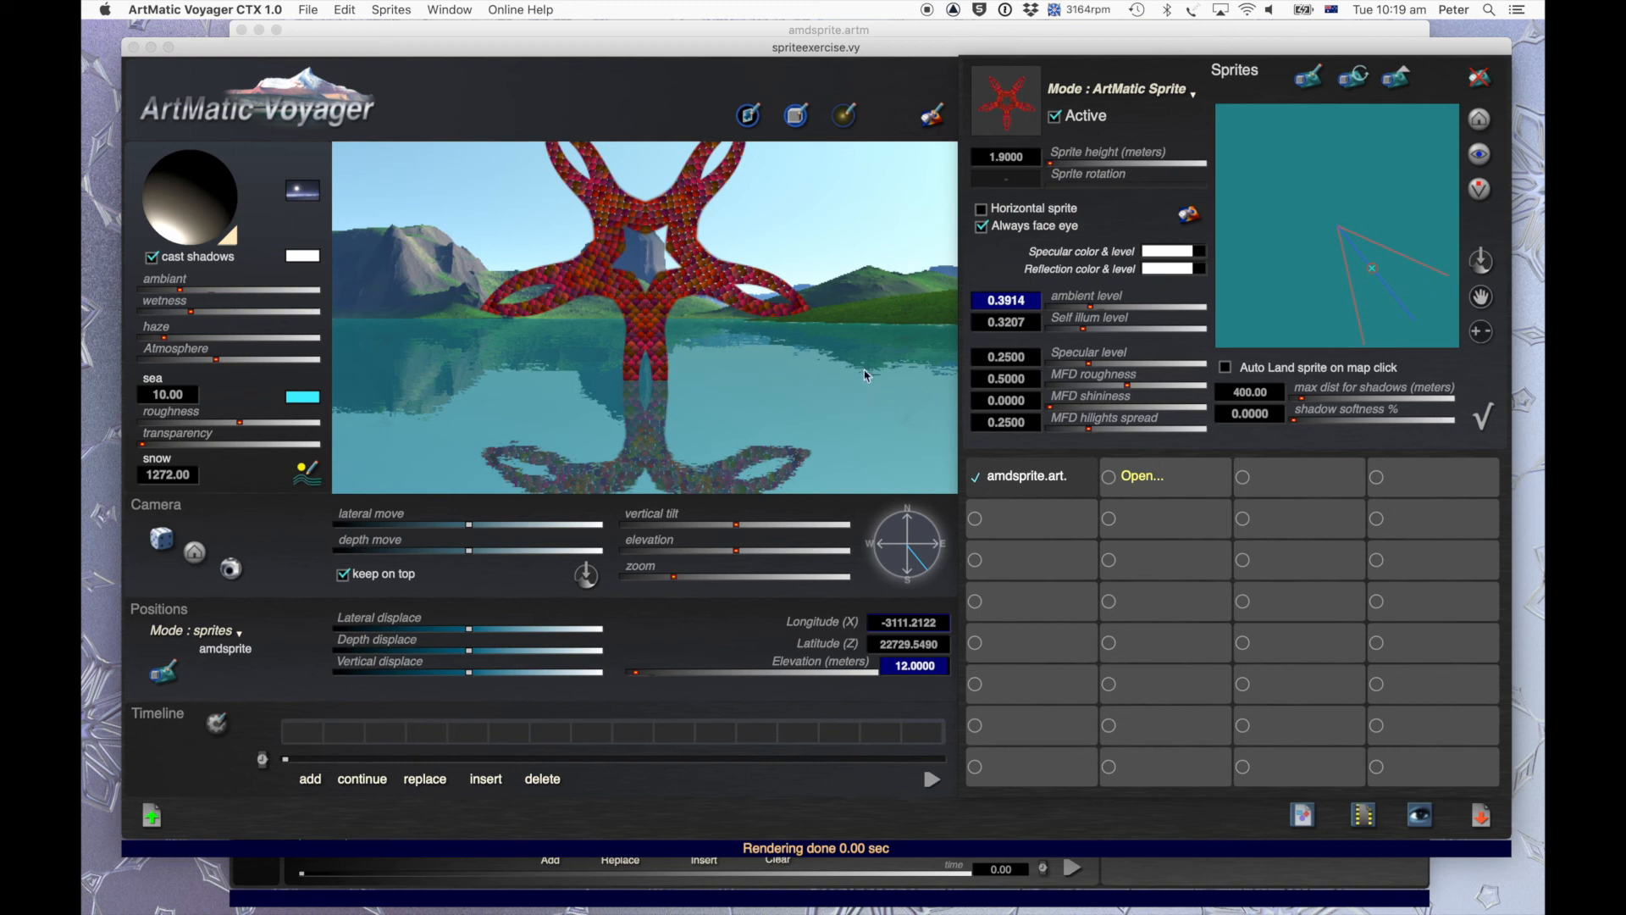
{"action": "key", "text": "super+Tab"}
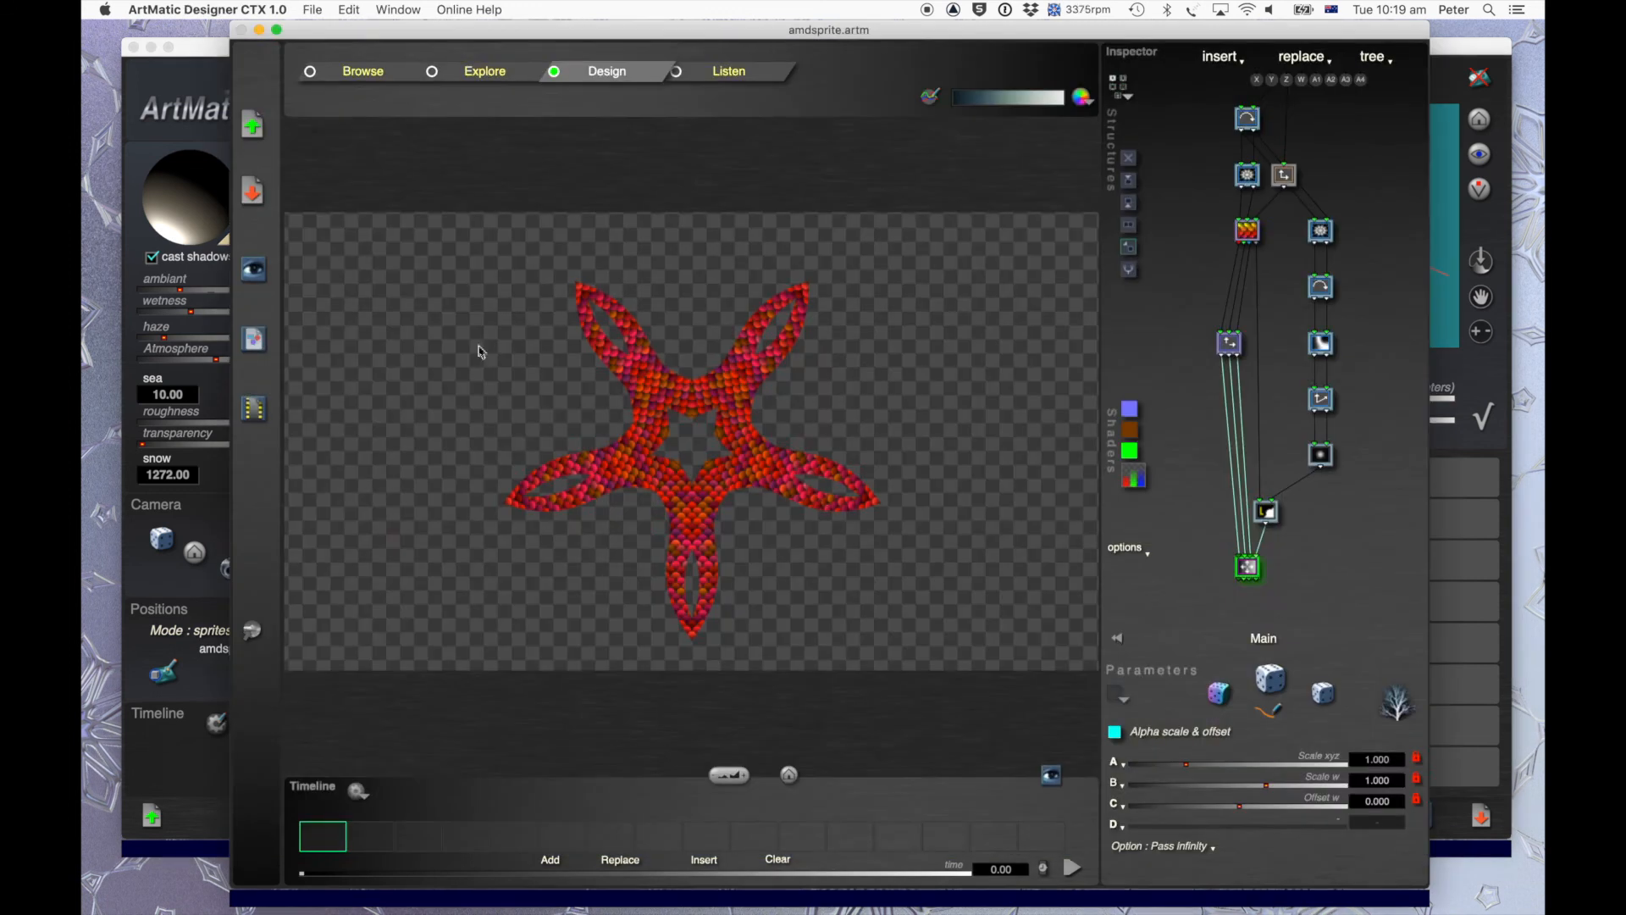
{"action": "left_click", "coordinate": [219, 82]}
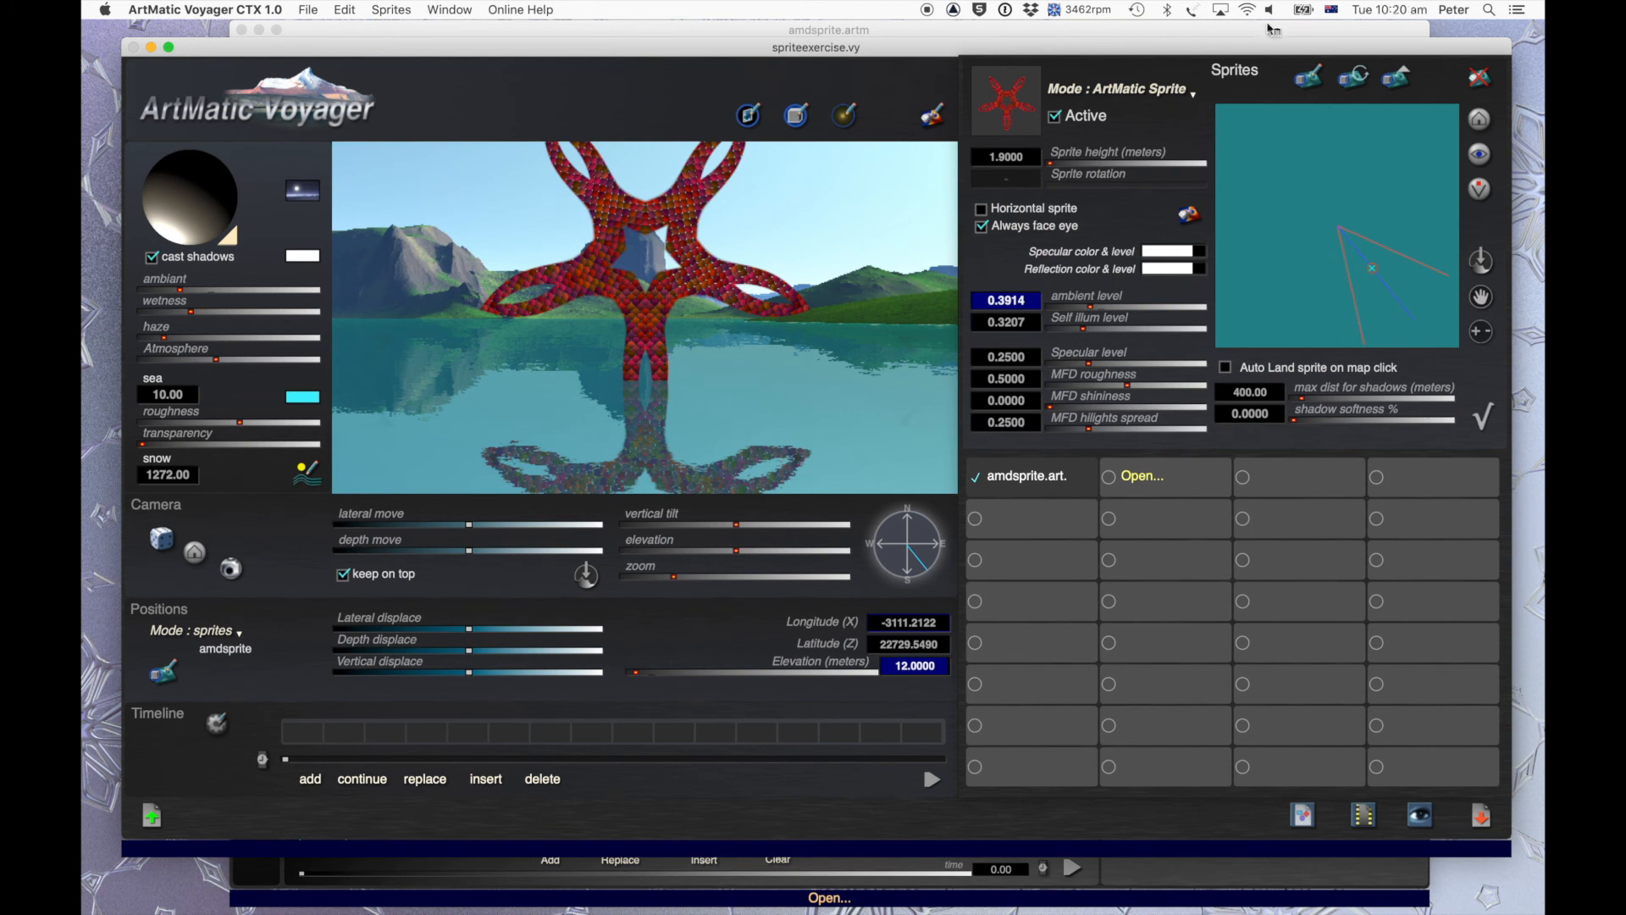
Remove the star sprite from the scene and leave the Sprites editor.
{"action": "left_click", "coordinate": [1476, 79]}
{"action": "left_click", "coordinate": [1480, 79]}
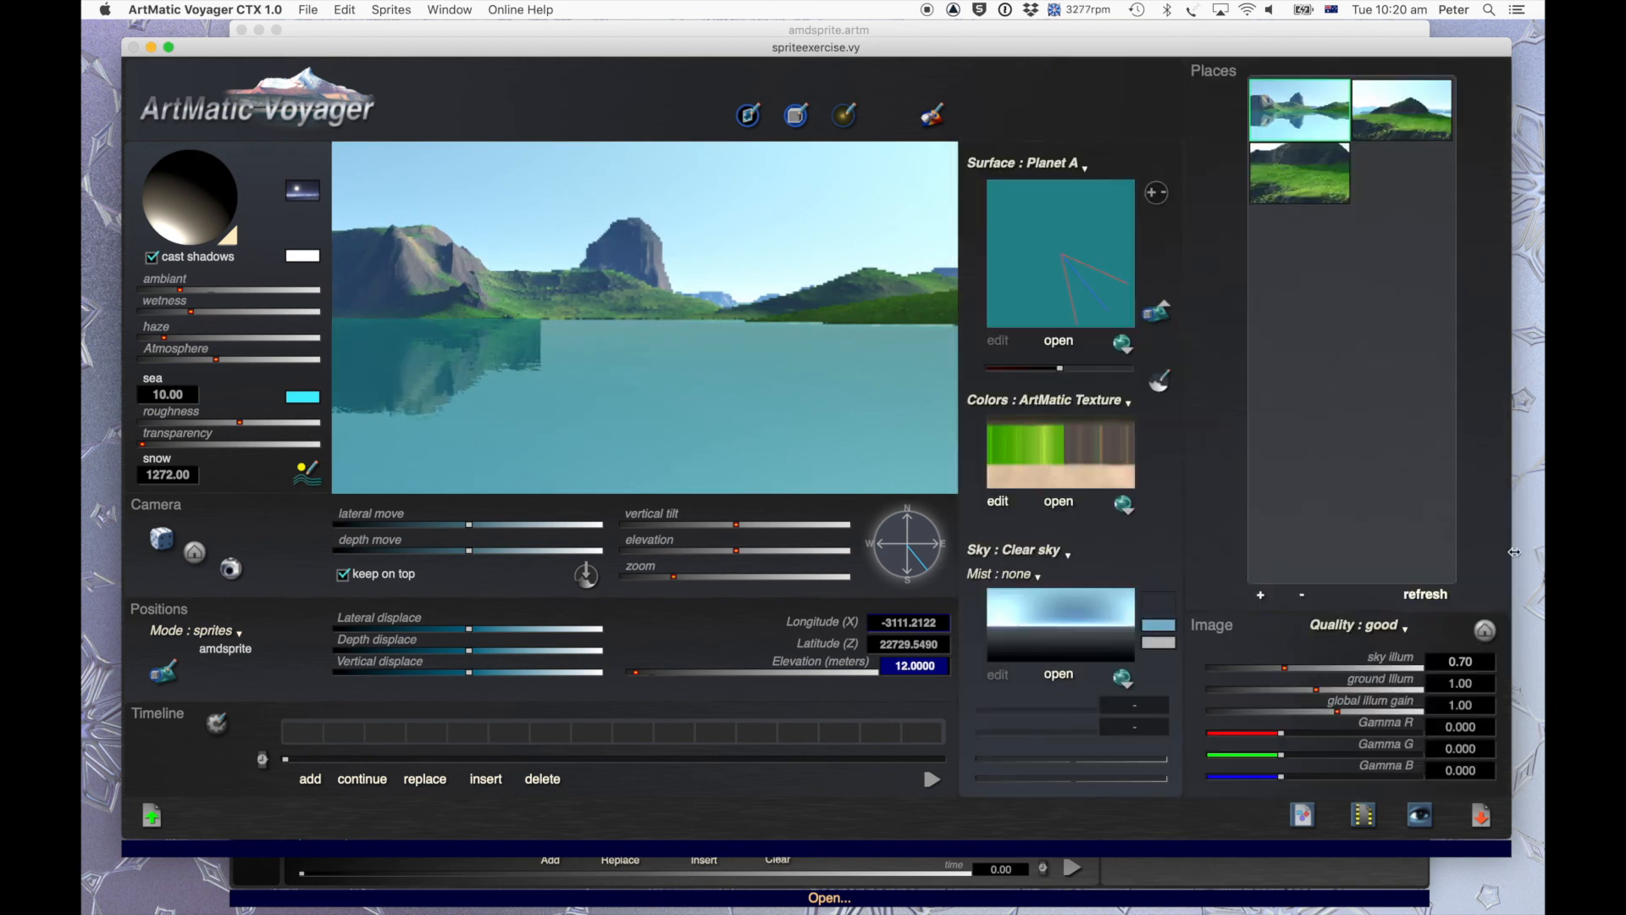
In ArtMatic Designer, change the topmost Rotate component of the star design to the 3D Rotate 3 axes.
{"action": "key", "text": "super+Tab"}
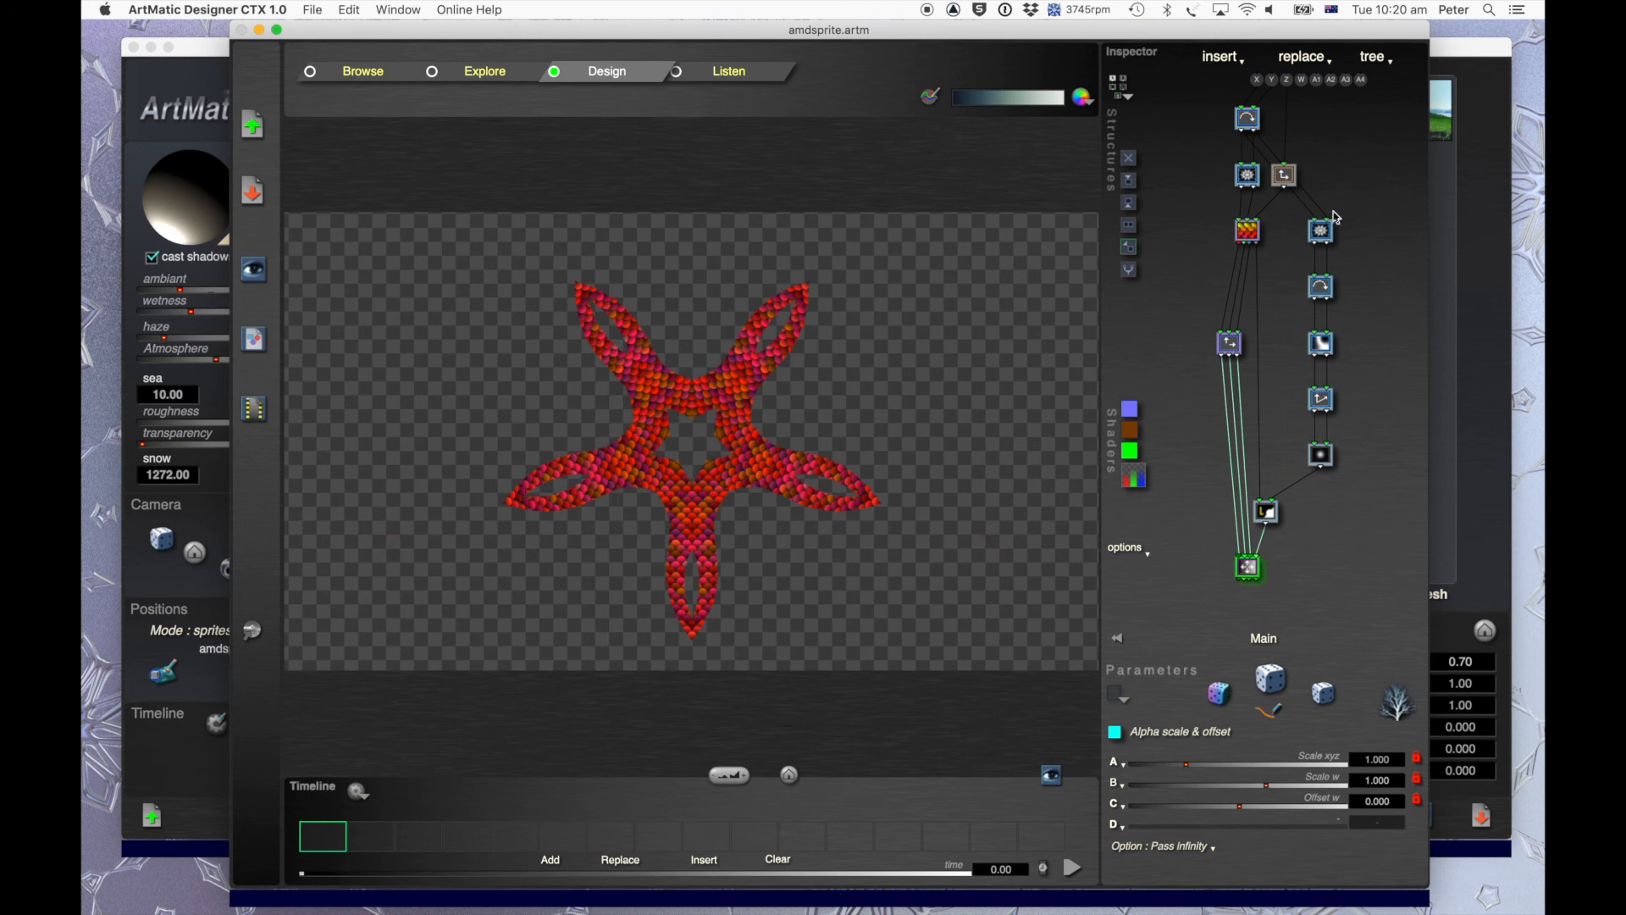
{"action": "left_click", "coordinate": [1482, 225]}
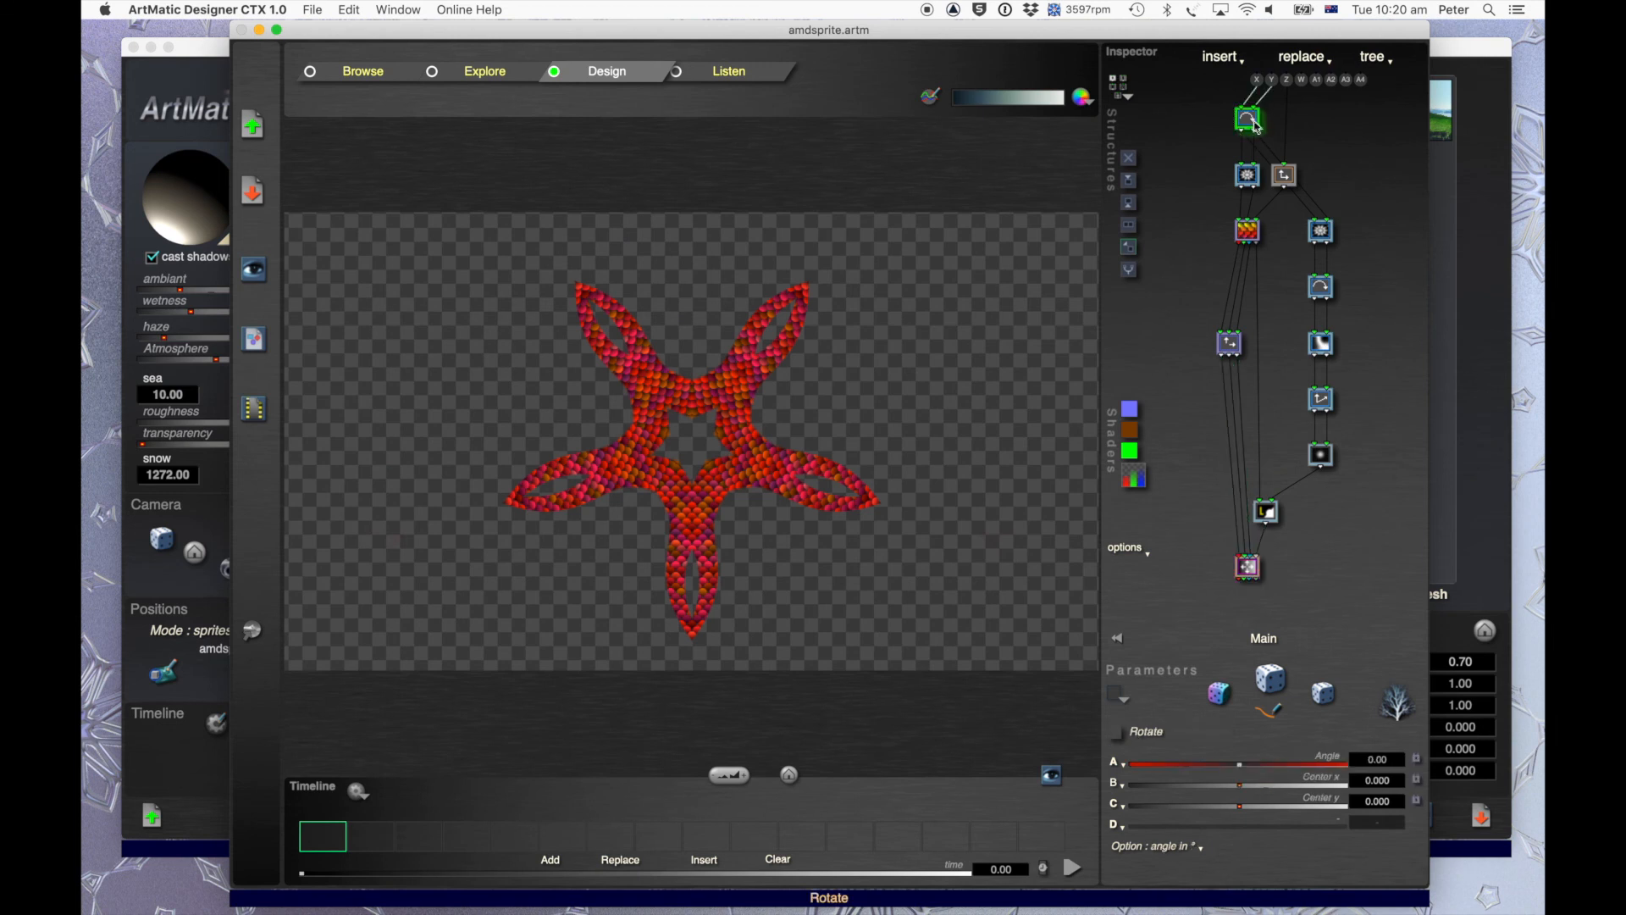
{"action": "left_click_drag", "start_coordinate": [1251, 119], "coordinate": [1269, 205]}
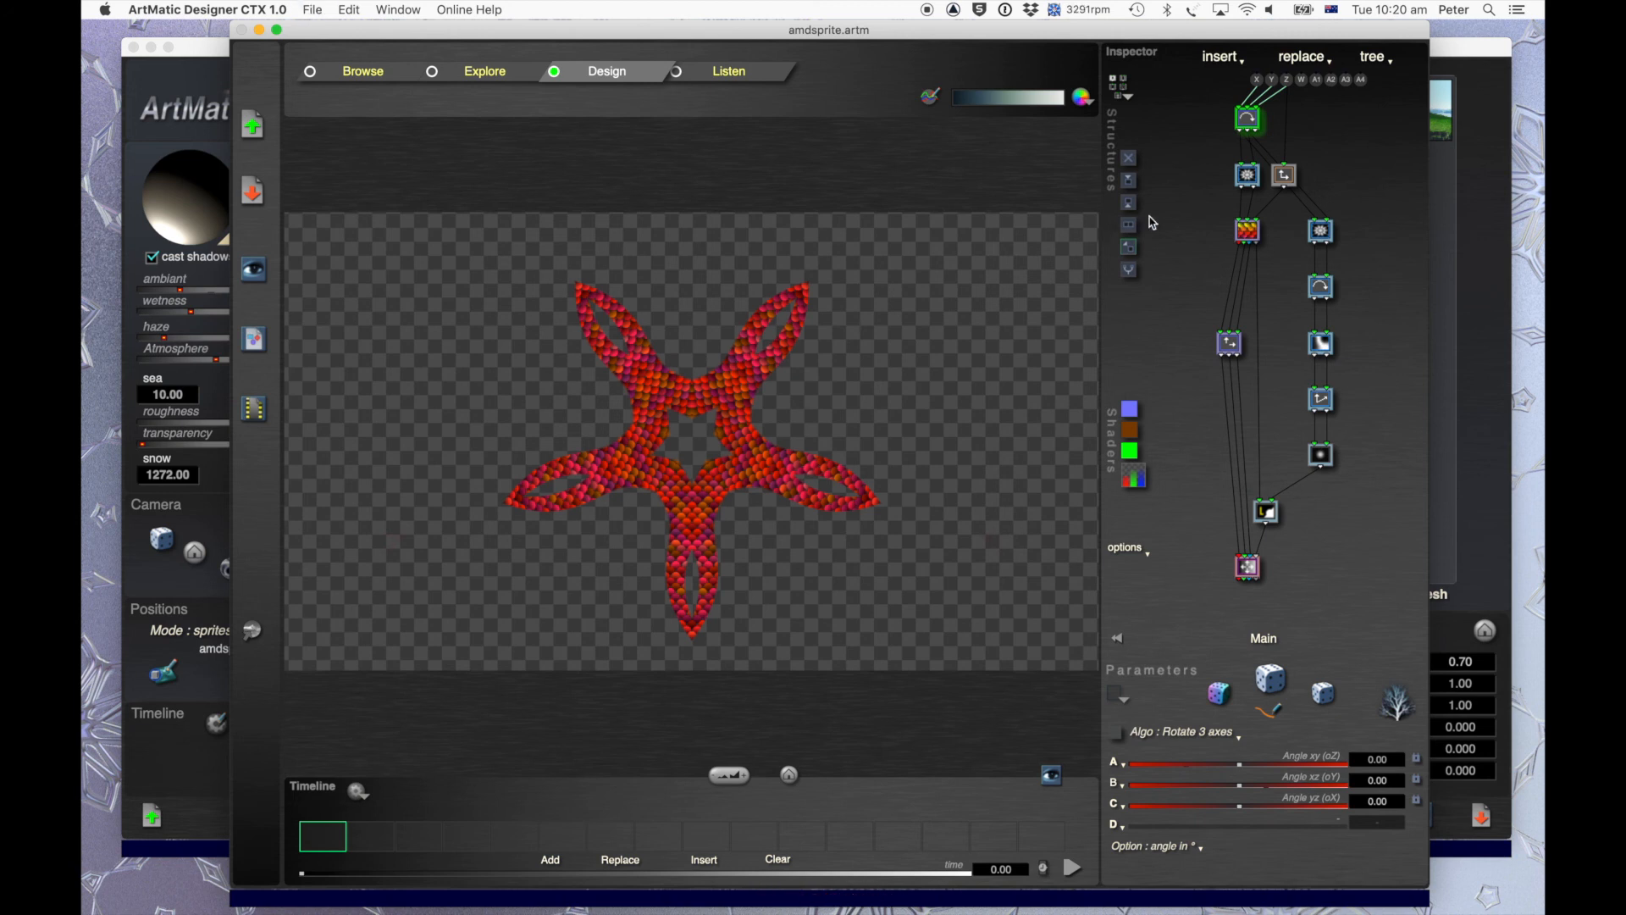
Reopen the Sprites editor in ArtMatic Voyager and try to load the 3D version of amdsprite.artm as a sprite.
{"action": "key", "text": "super+Tab"}
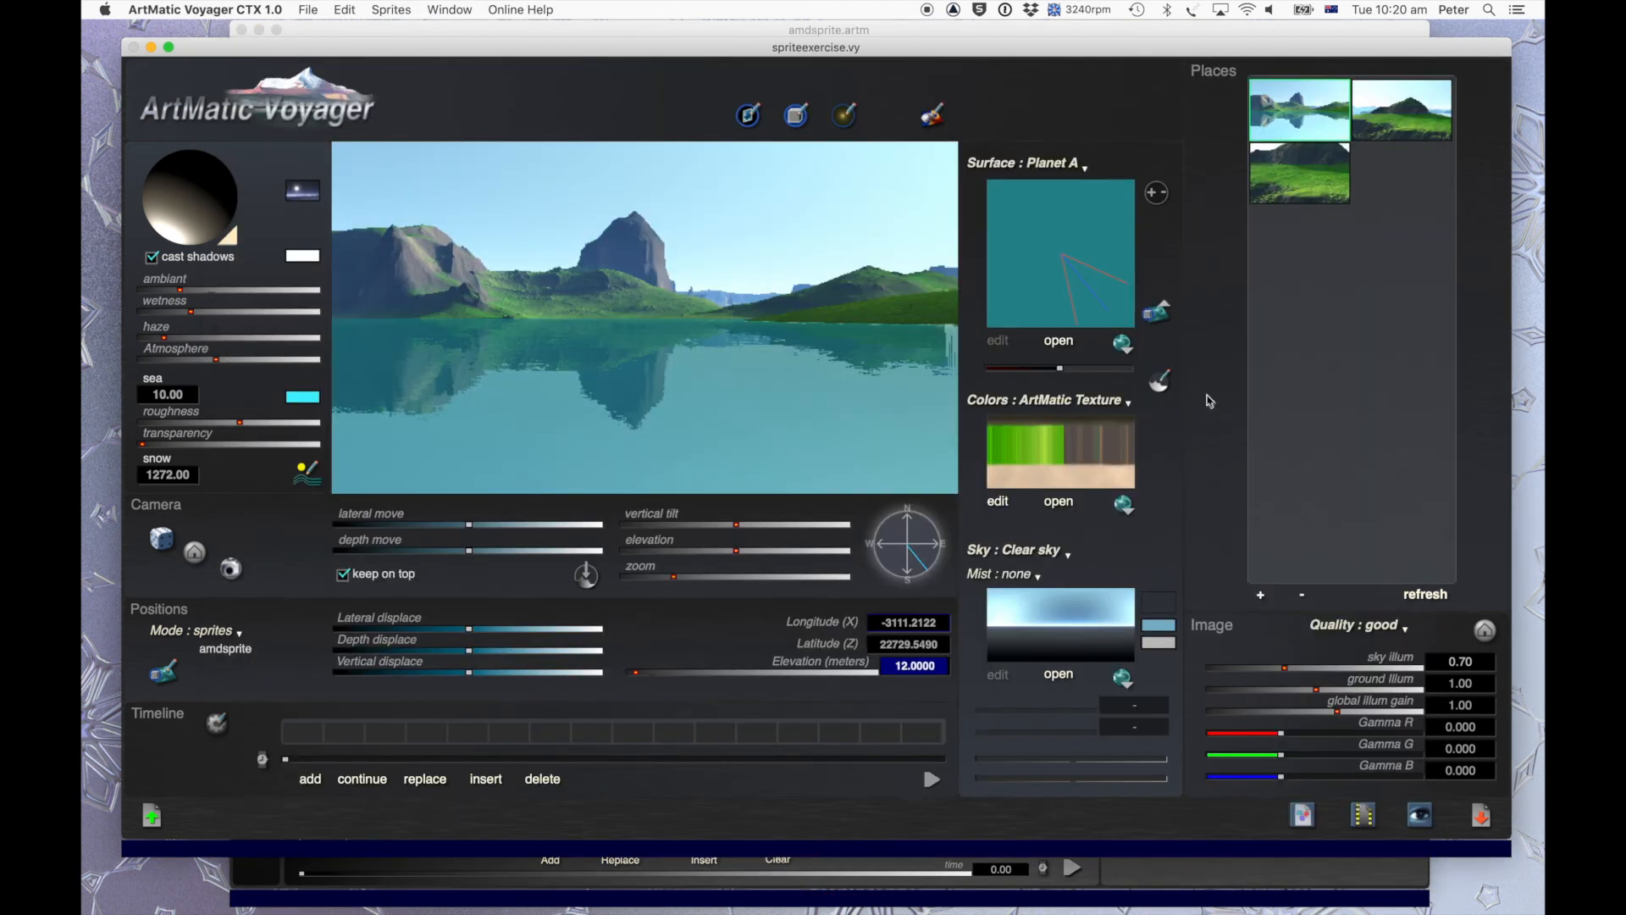
{"action": "key", "text": "s"}
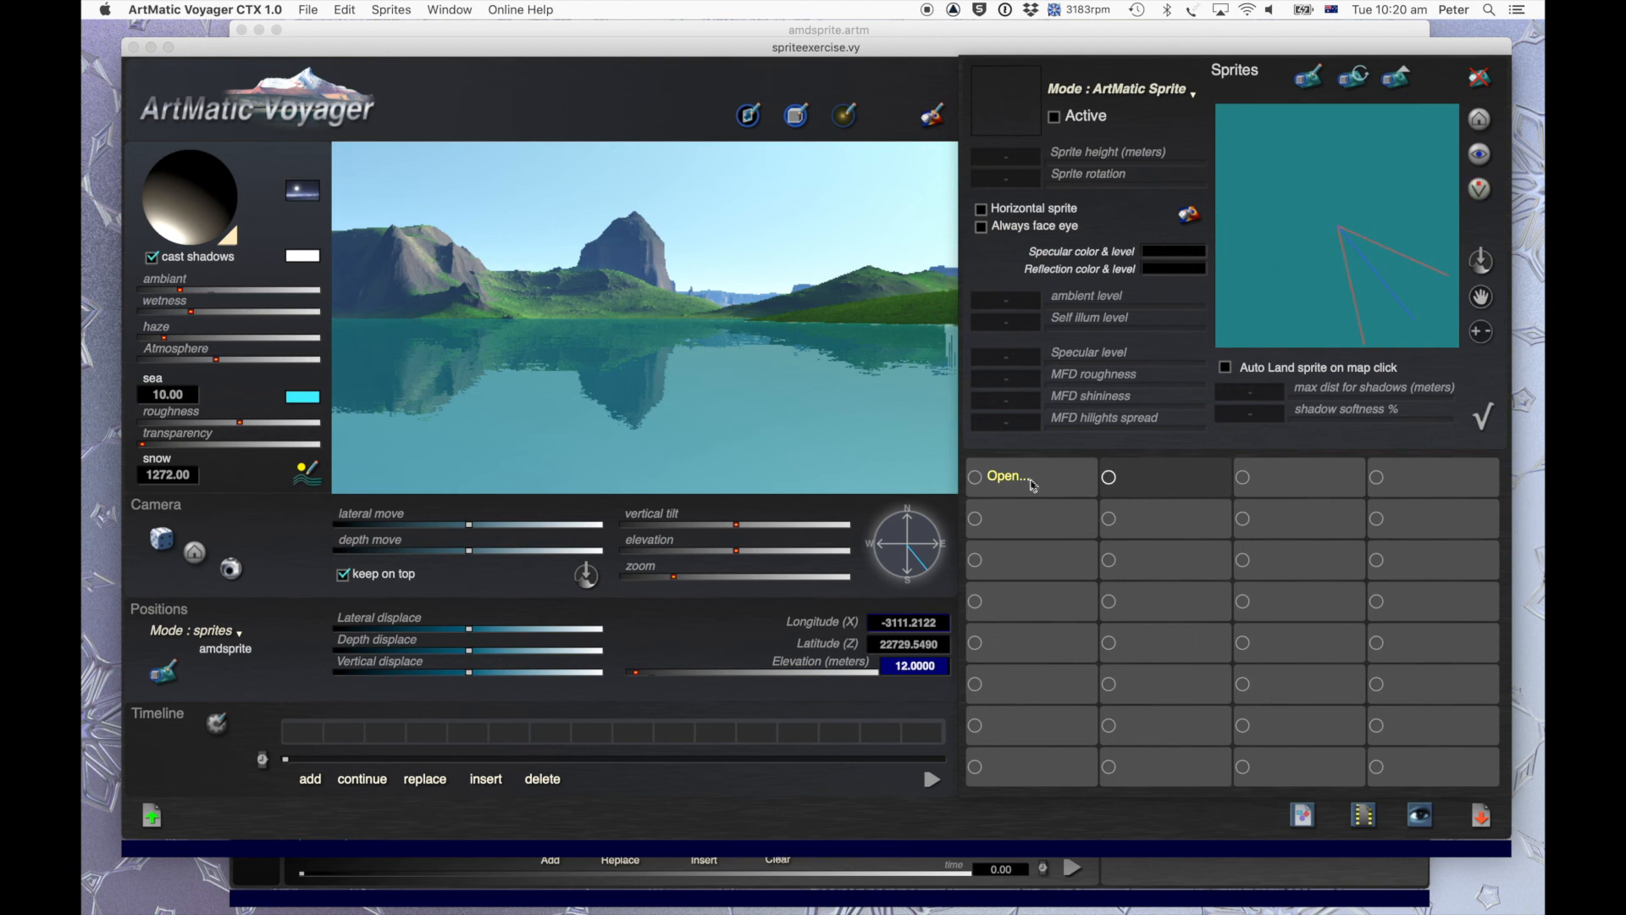
{"action": "left_click", "coordinate": [1033, 486]}
{"action": "left_click", "coordinate": [715, 158]}
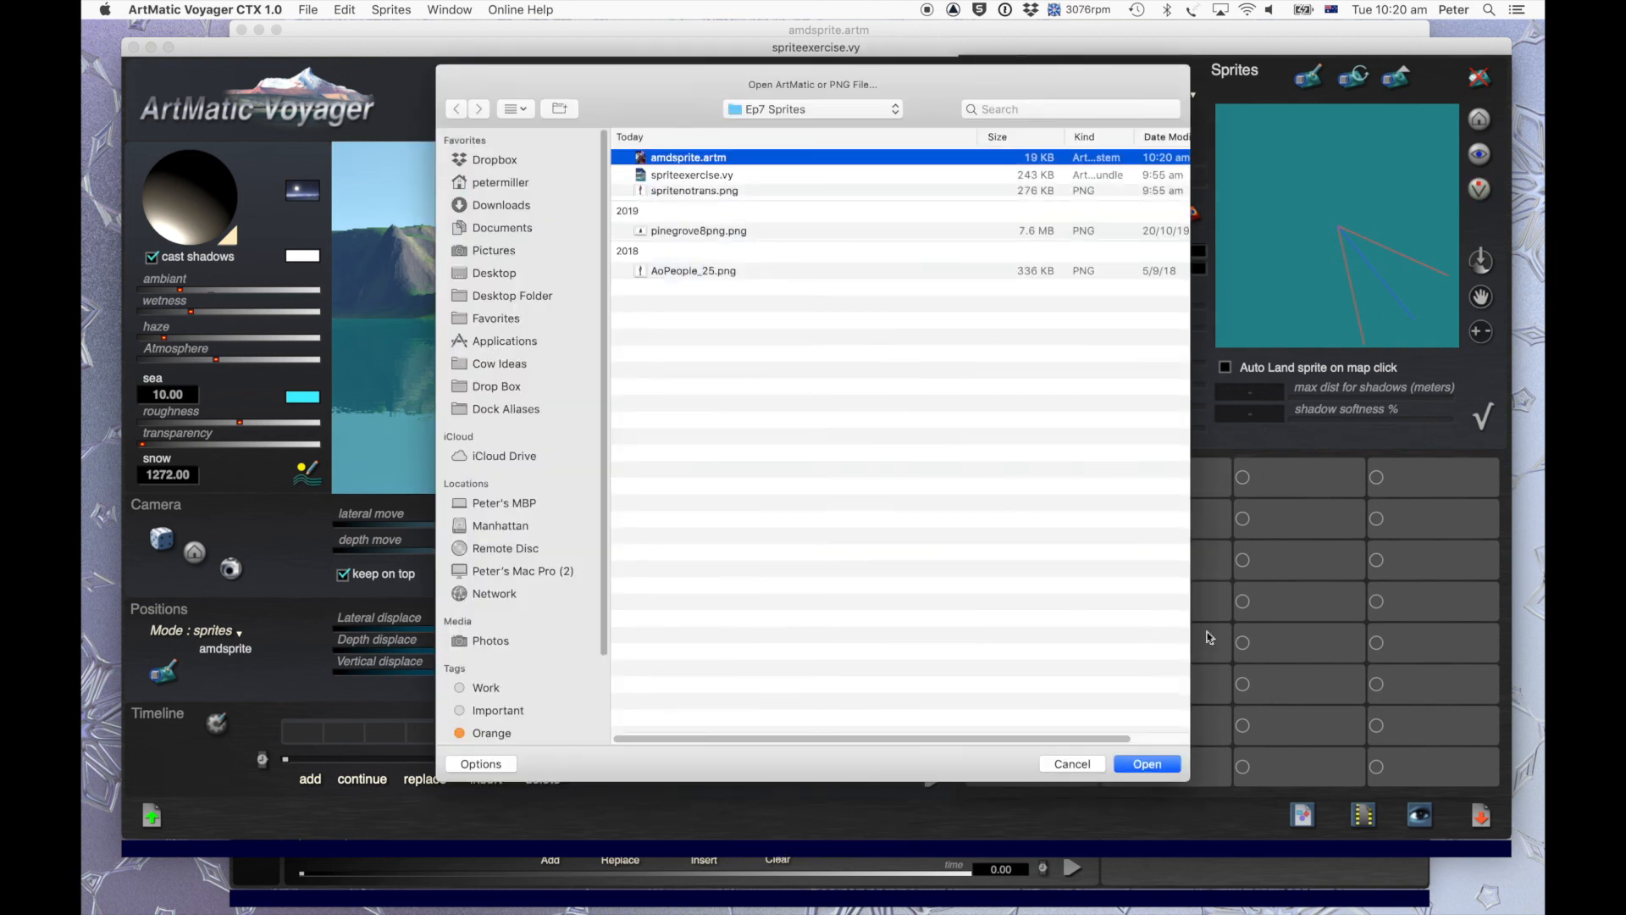
{"action": "left_click", "coordinate": [1147, 764]}
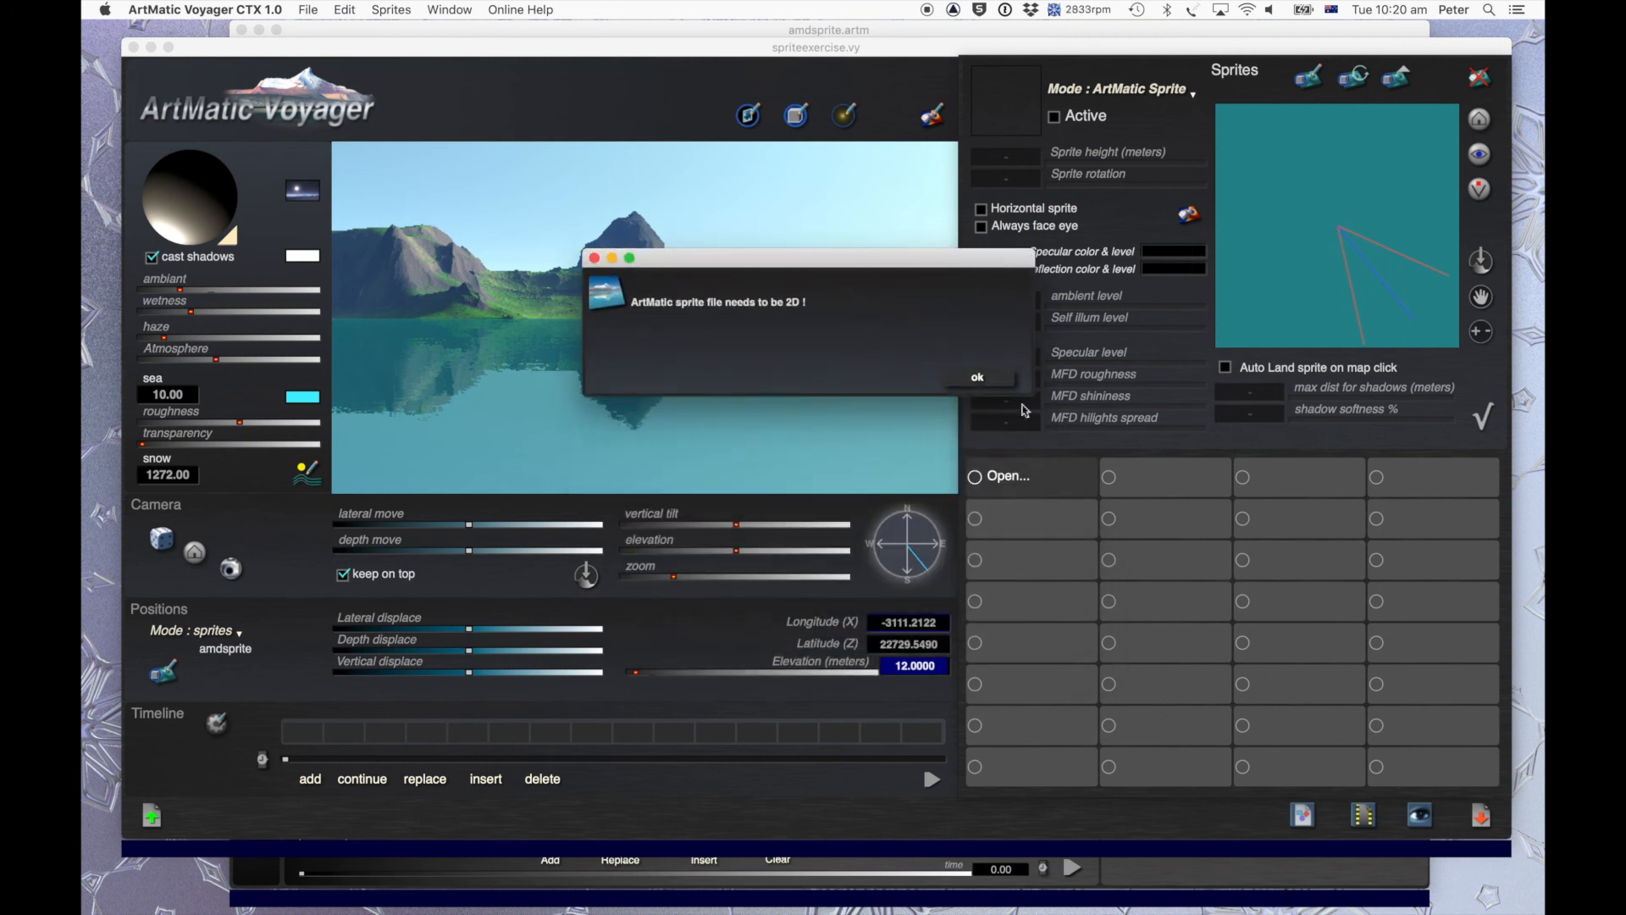
{"action": "left_click", "coordinate": [1006, 377]}
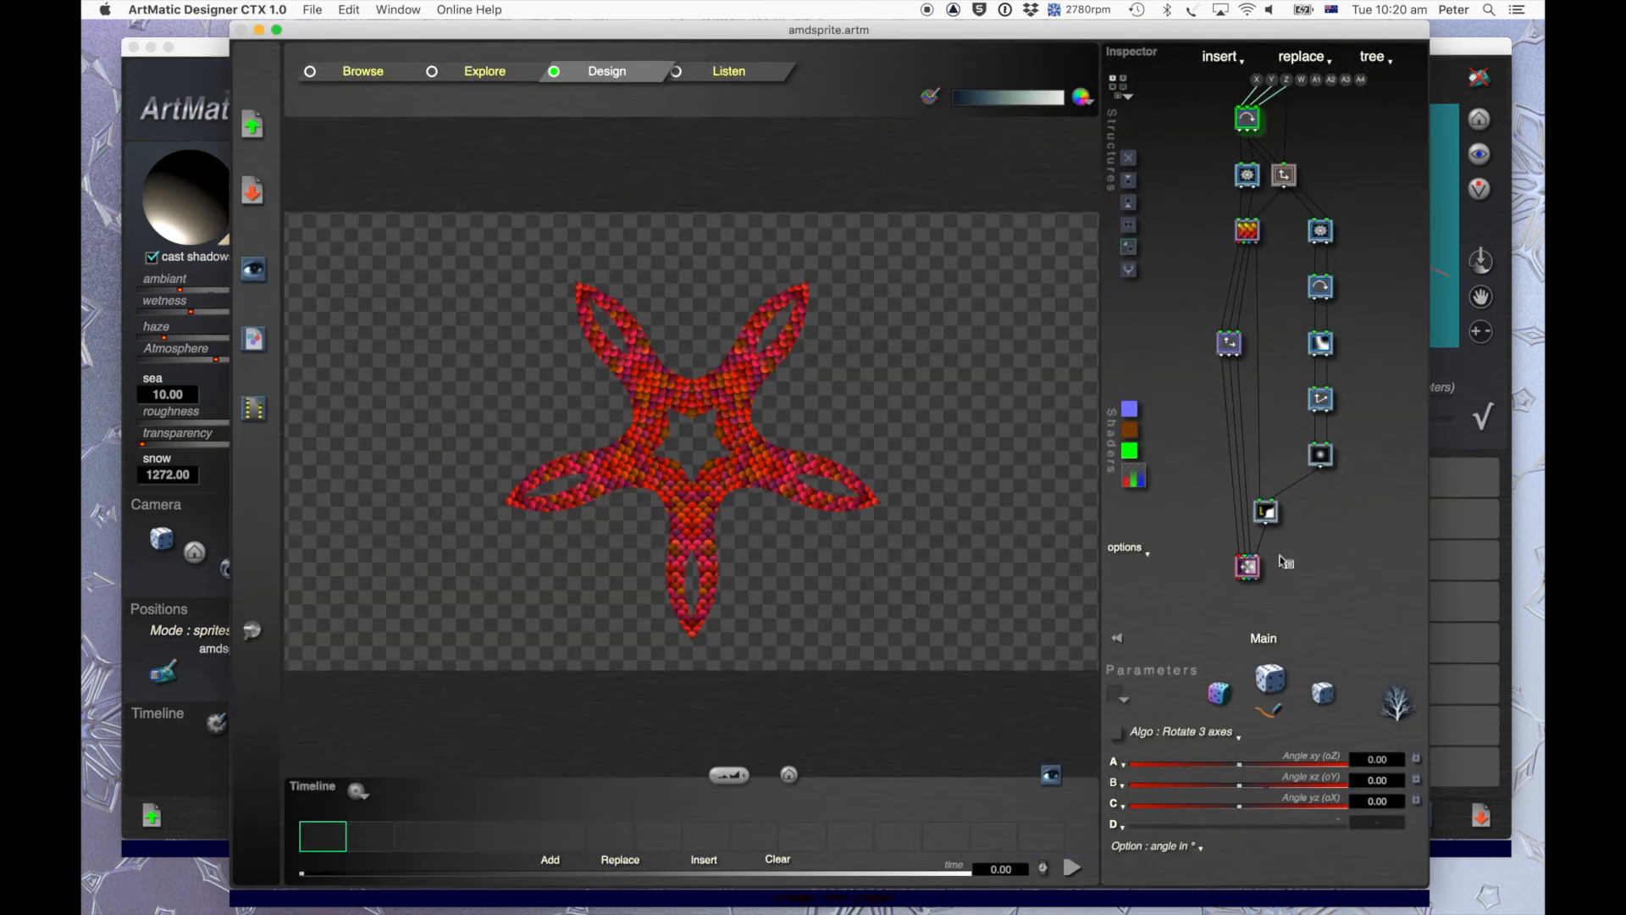
In ArtMatic Designer, change the topmost component back to the 2D Rotate and save amdsprite.artm.
{"action": "left_click", "coordinate": [1246, 119]}
{"action": "left_click_drag", "start_coordinate": [1244, 116], "coordinate": [1170, 171]}
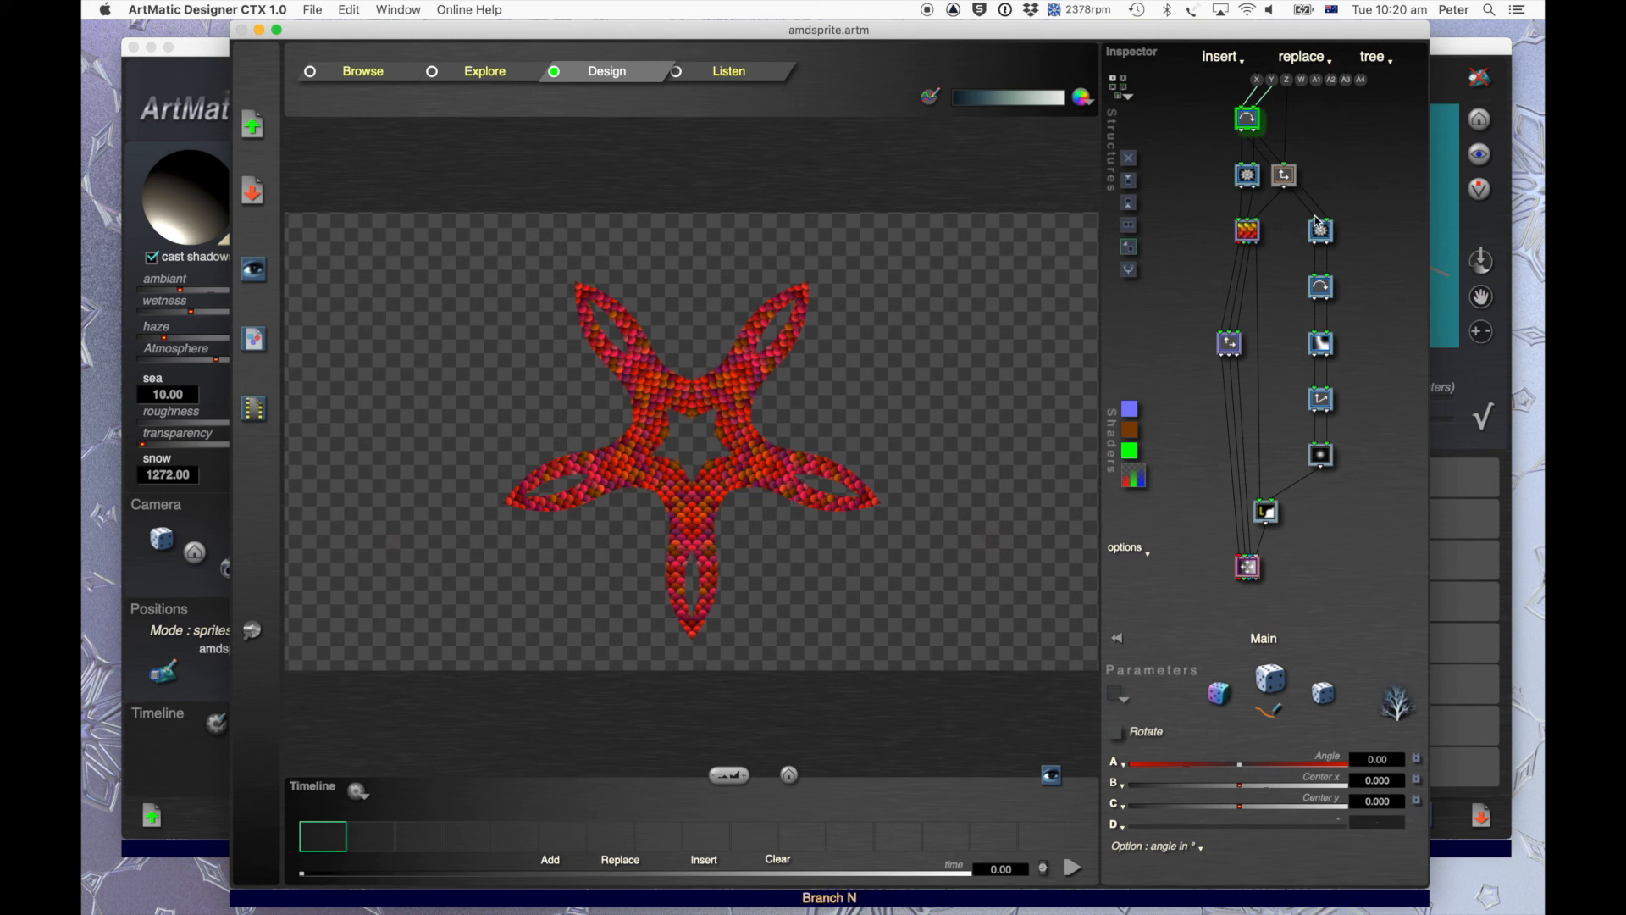
{"action": "key", "text": "super+s"}
In ArtMatic Voyager, load the 2D amdsprite.artm as a sprite in the second slot.
{"action": "left_click", "coordinate": [993, 387]}
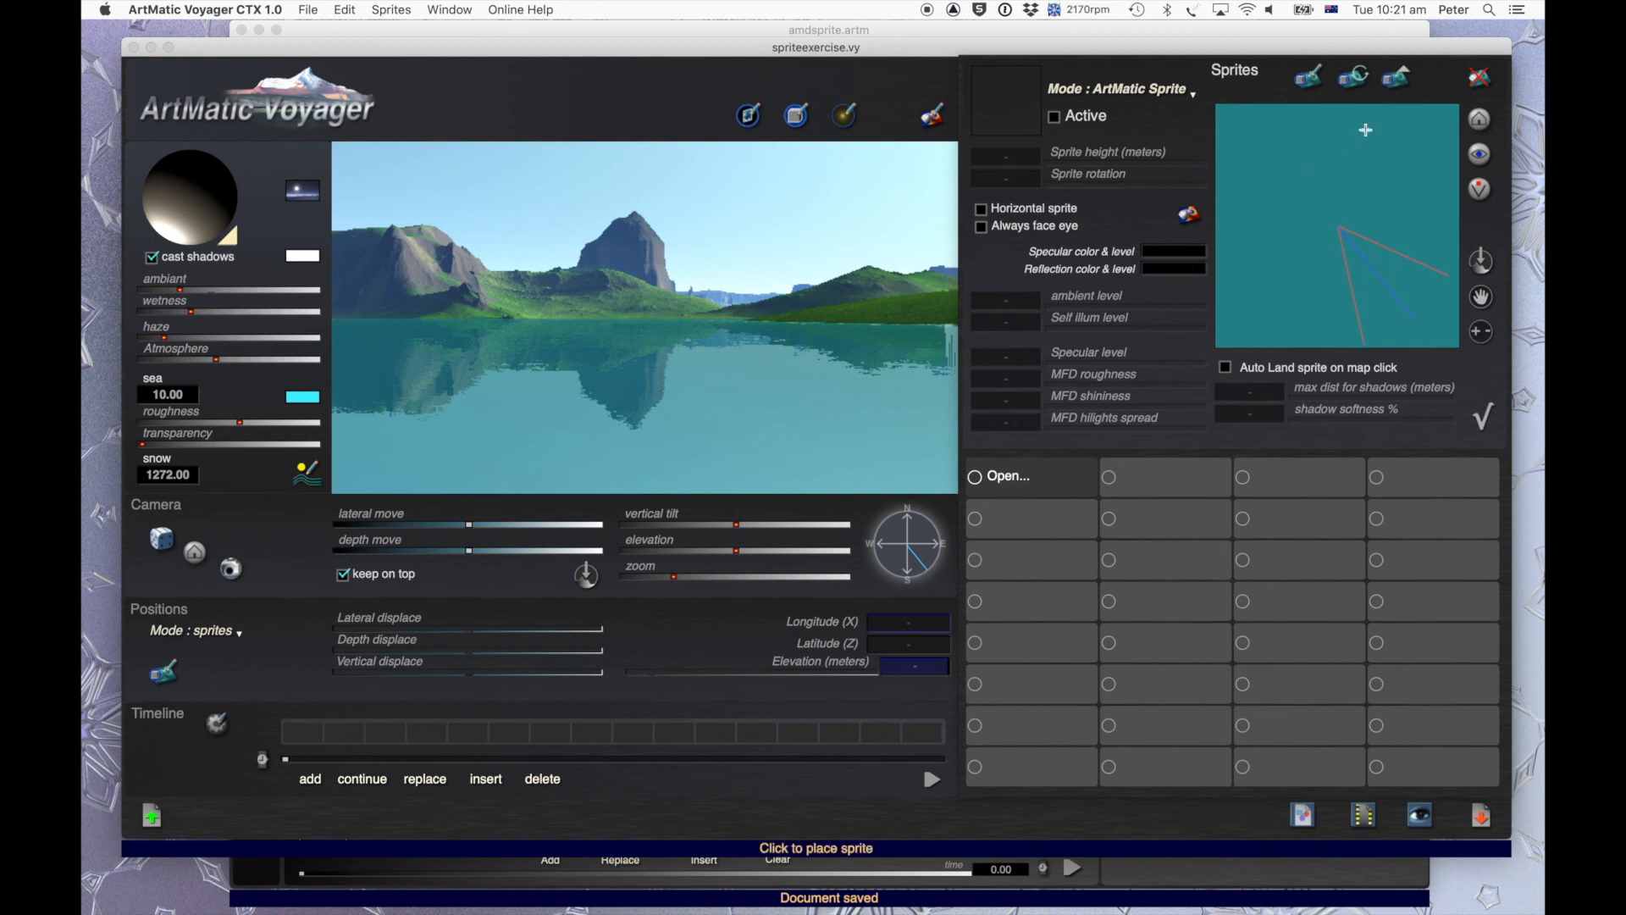
{"action": "left_click", "coordinate": [1093, 477]}
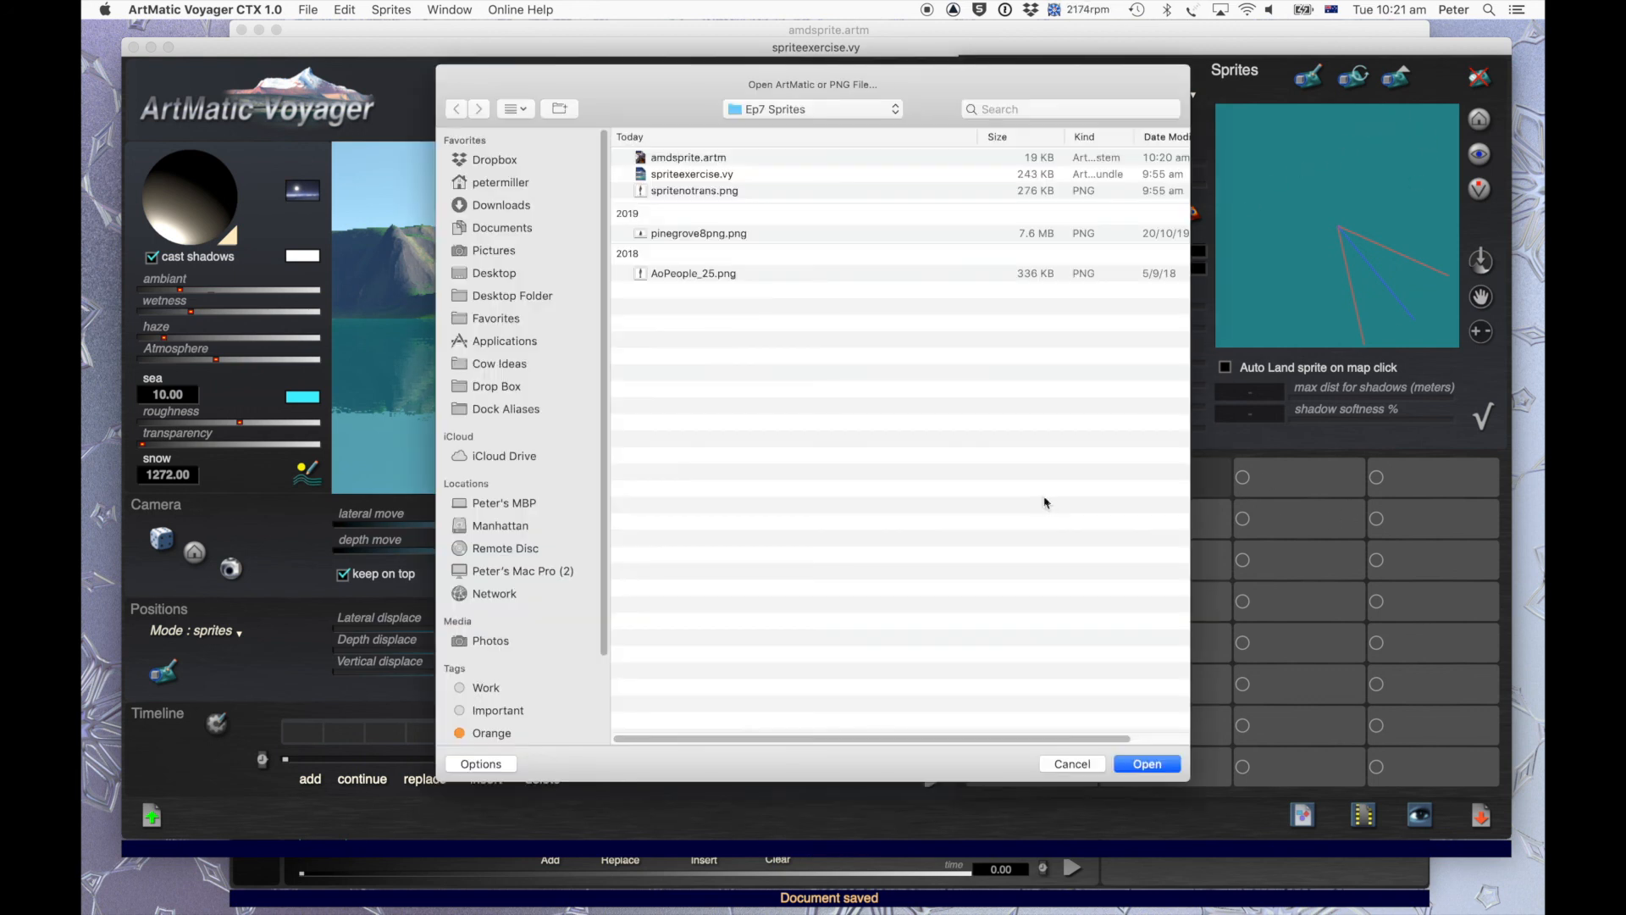
{"action": "left_click", "coordinate": [720, 158]}
{"action": "left_click", "coordinate": [1148, 764]}
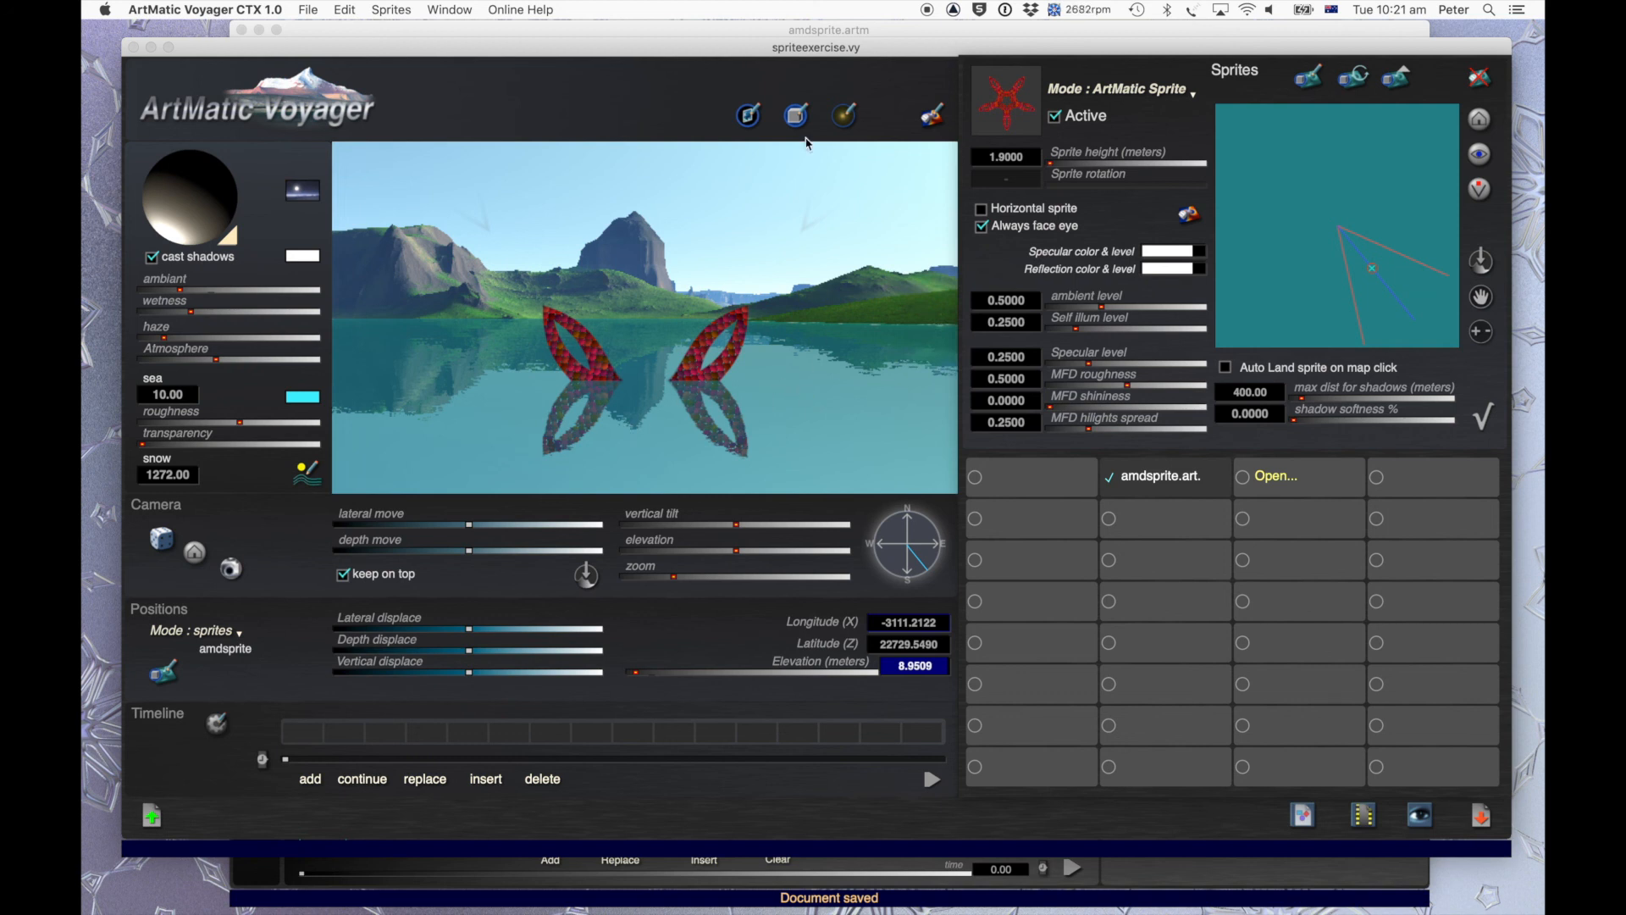
Compare the star design in ArtMatic Designer with its sprite in the ArtMatic Voyager landscape.
{"action": "left_click", "coordinate": [749, 113]}
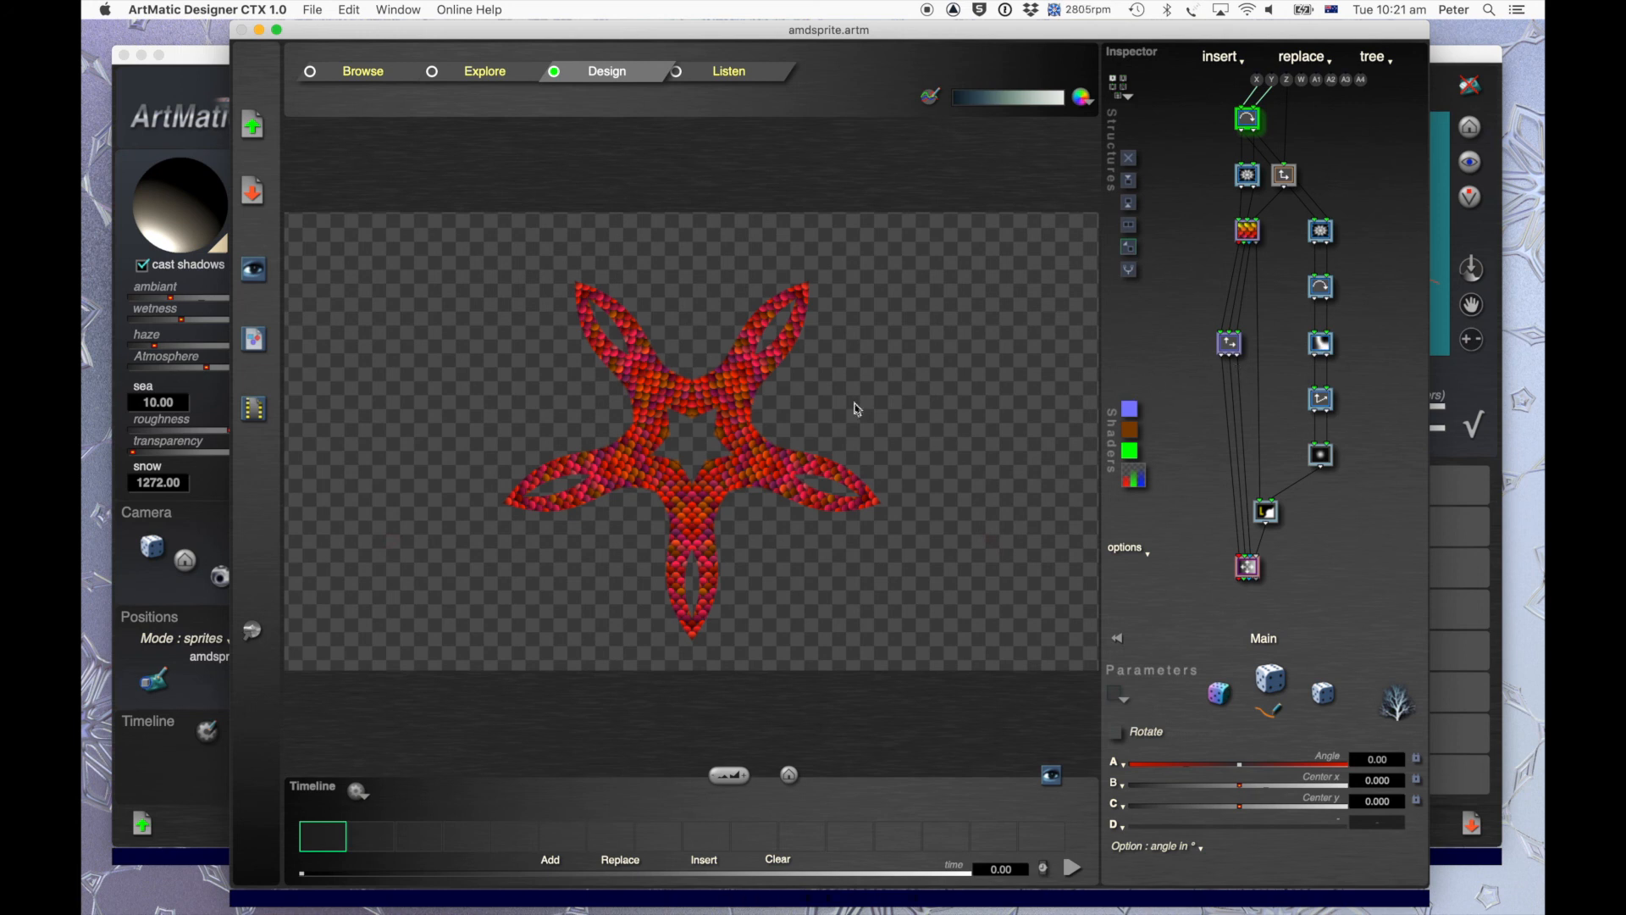
{"action": "left_click", "coordinate": [207, 65]}
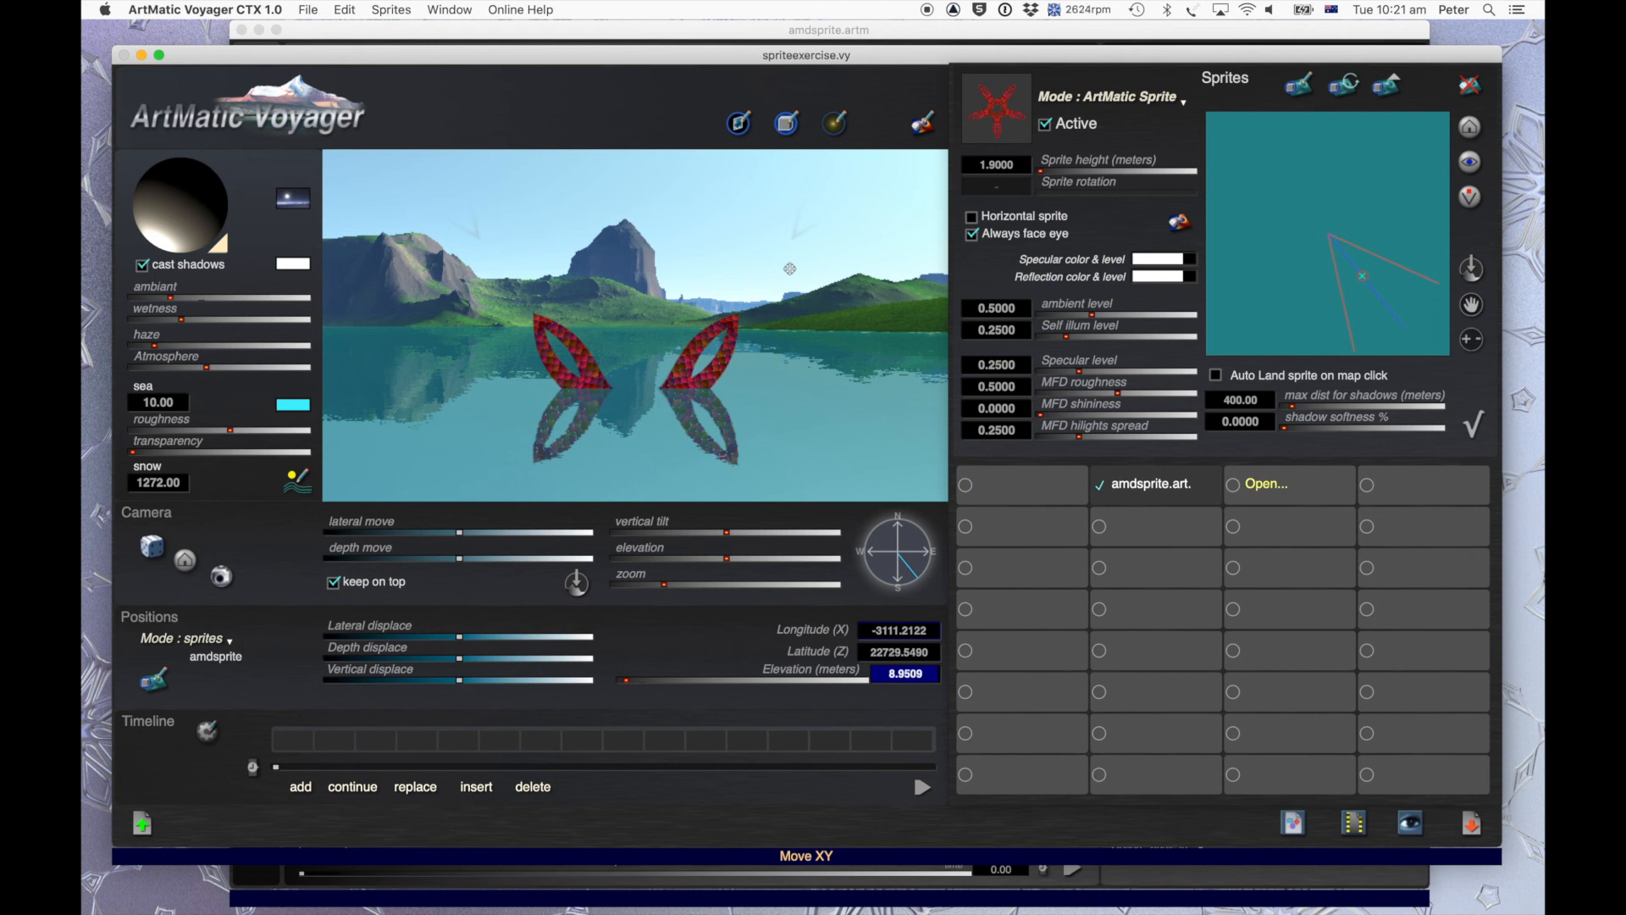
{"action": "key", "text": "super+Tab"}
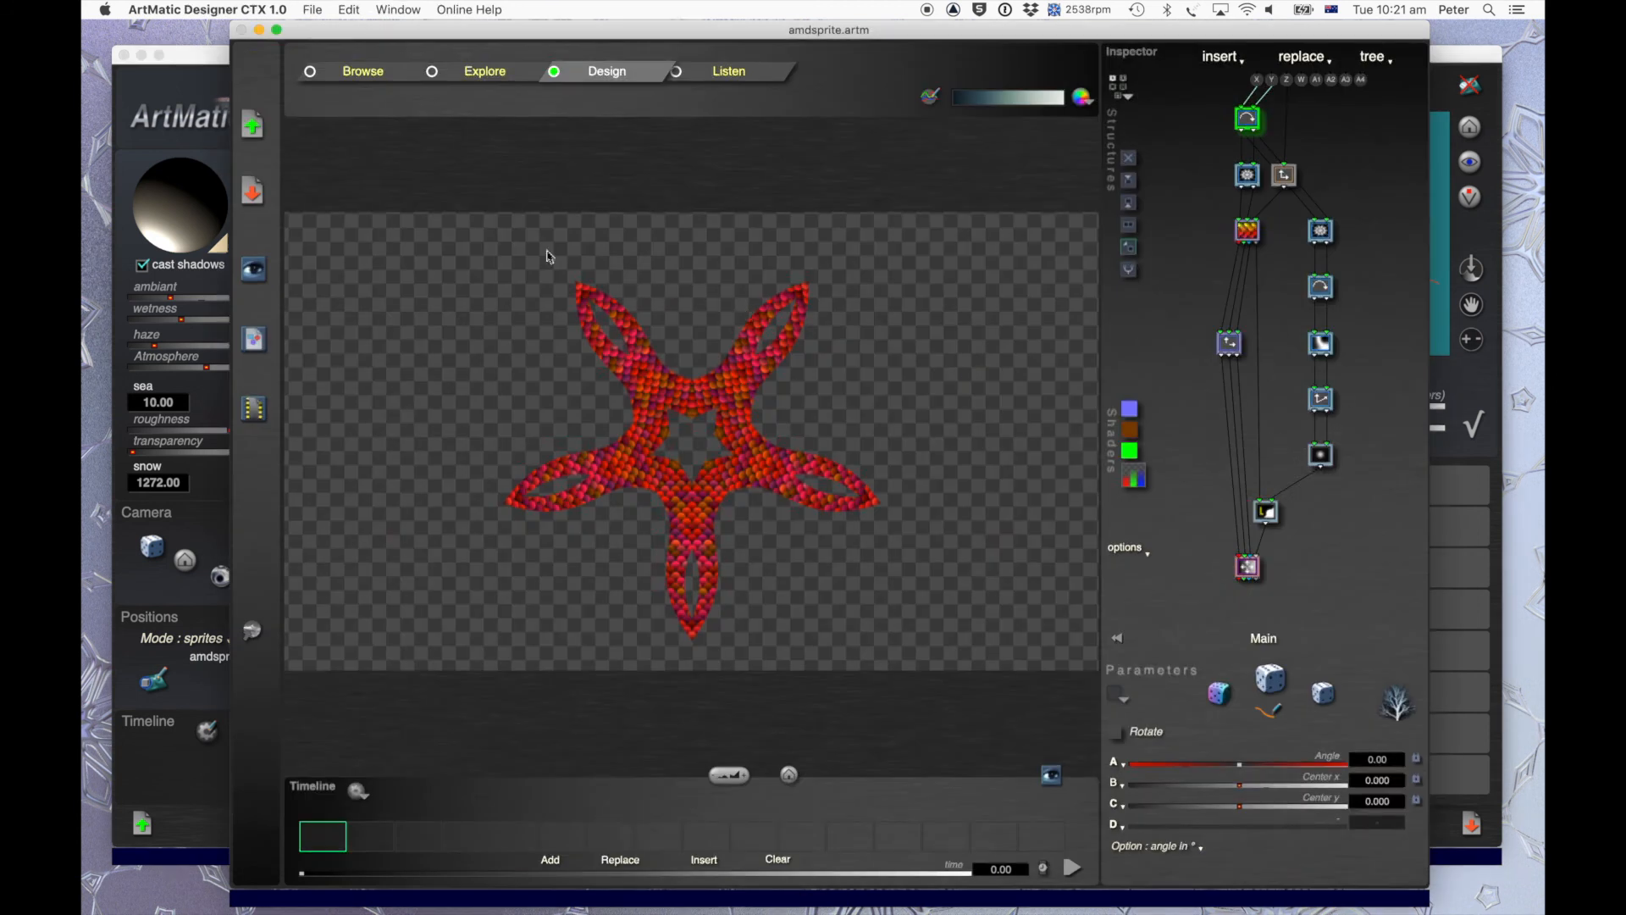
{"action": "key", "text": "super+Tab"}
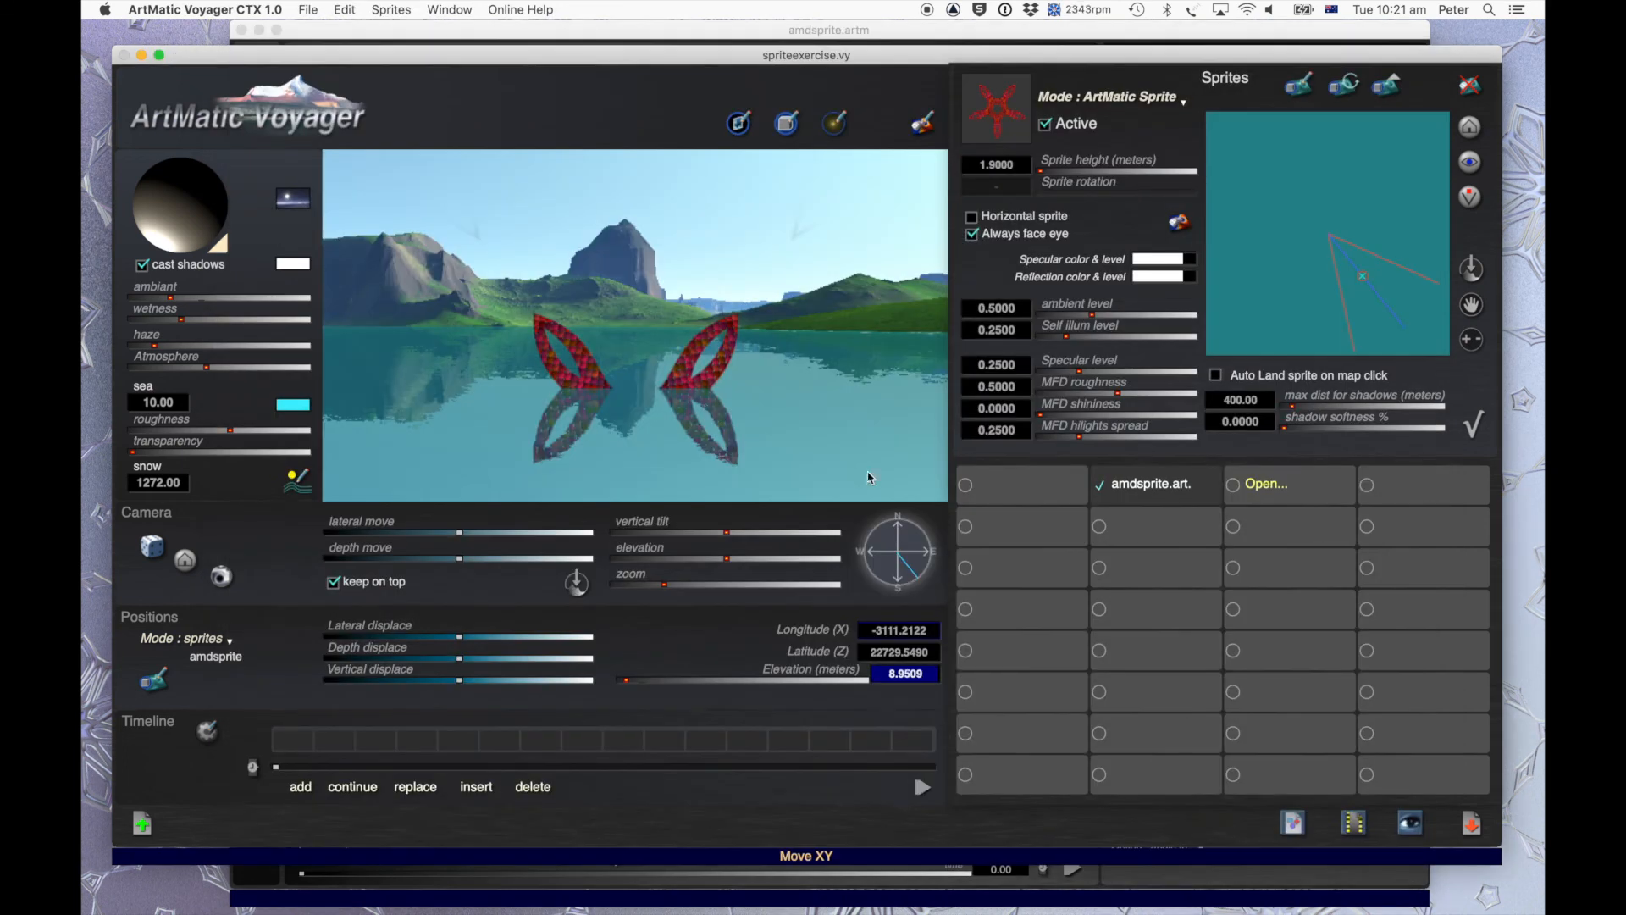
Close the Sprites editor, keeping the star sprite in the landscape.
{"action": "left_click", "coordinate": [1476, 425]}
{"action": "left_click", "coordinate": [1474, 433]}
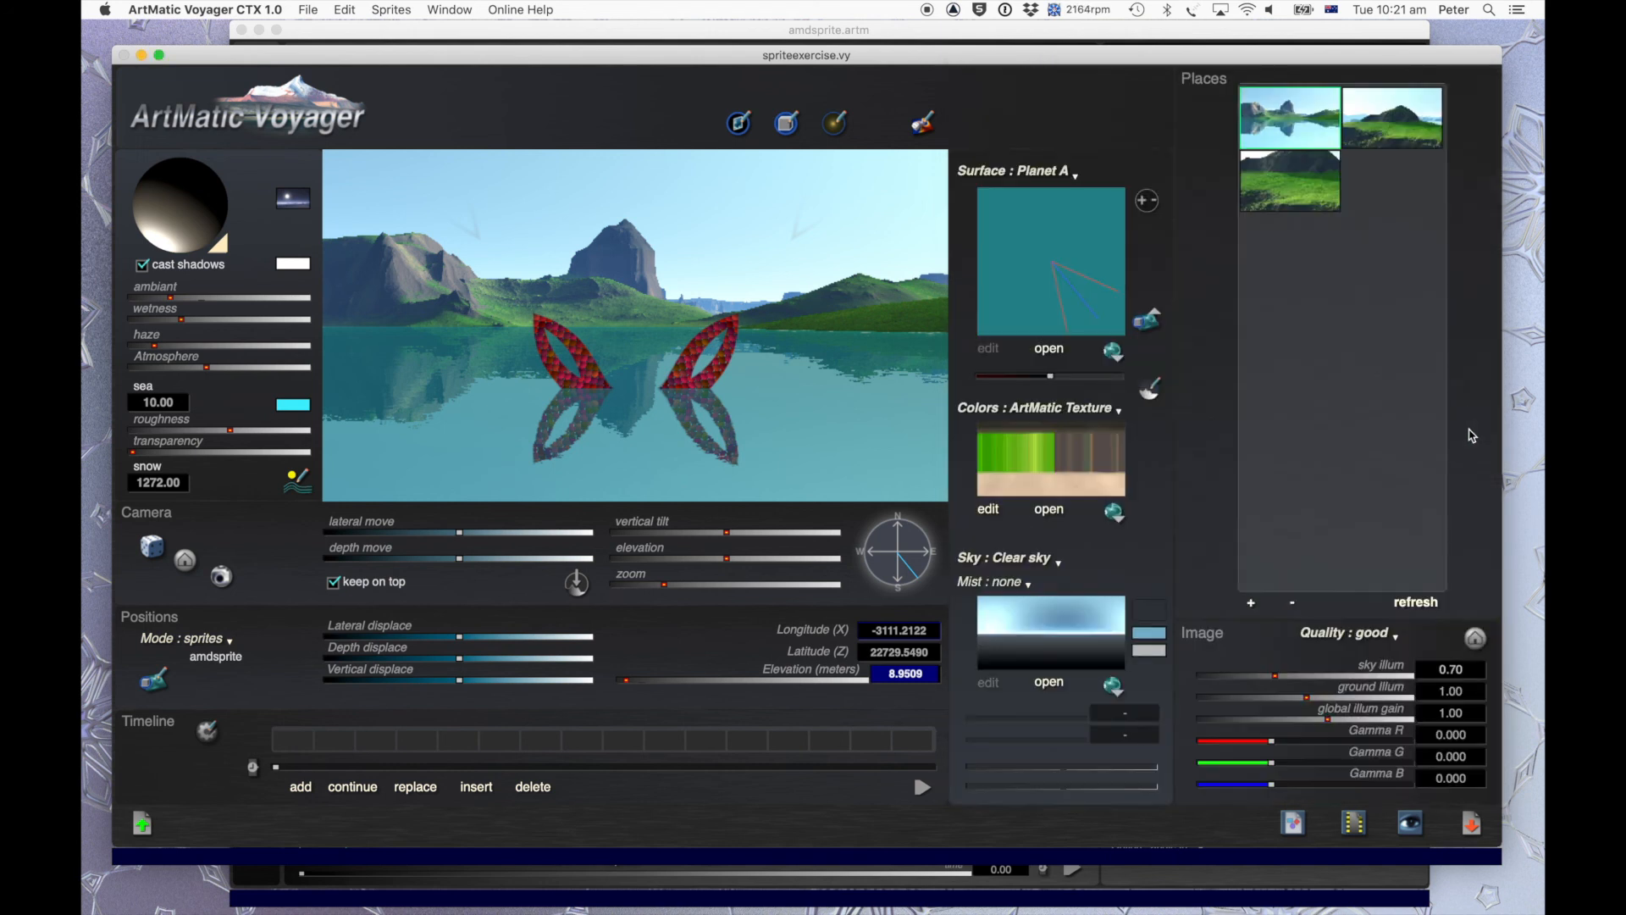